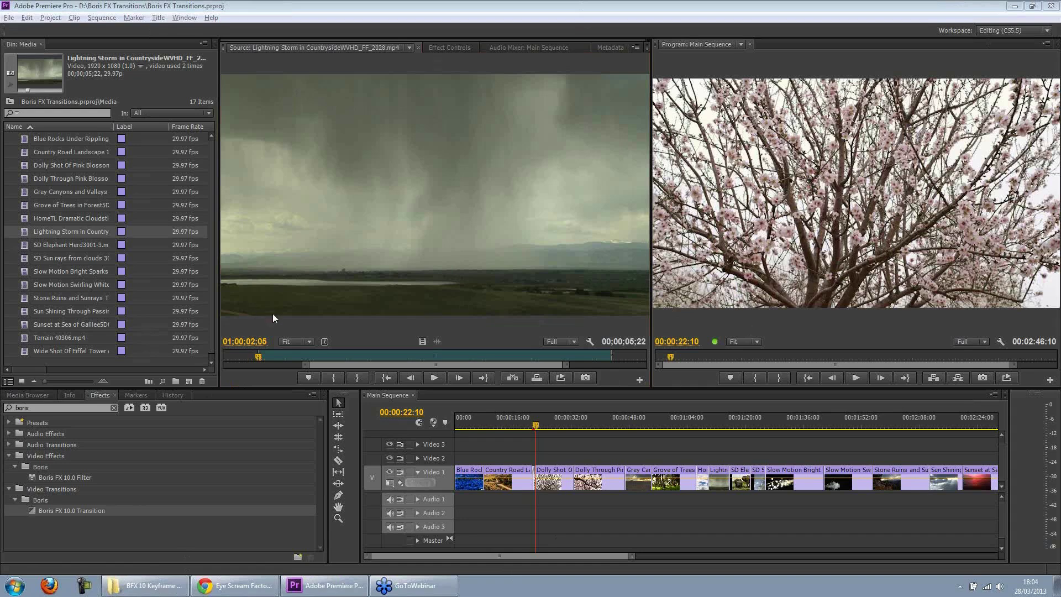
click(638, 12)
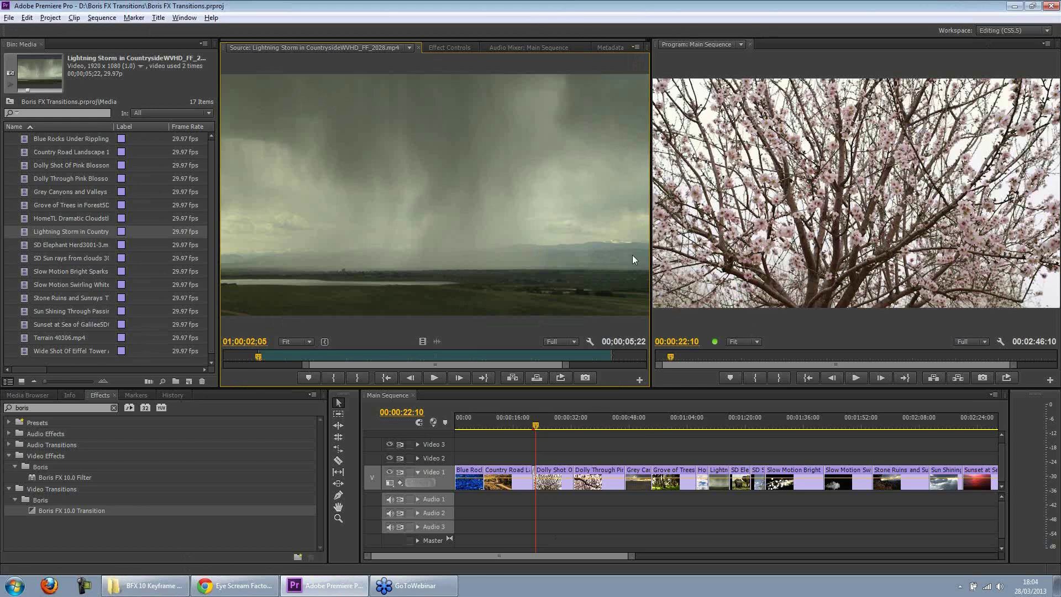
click(557, 417)
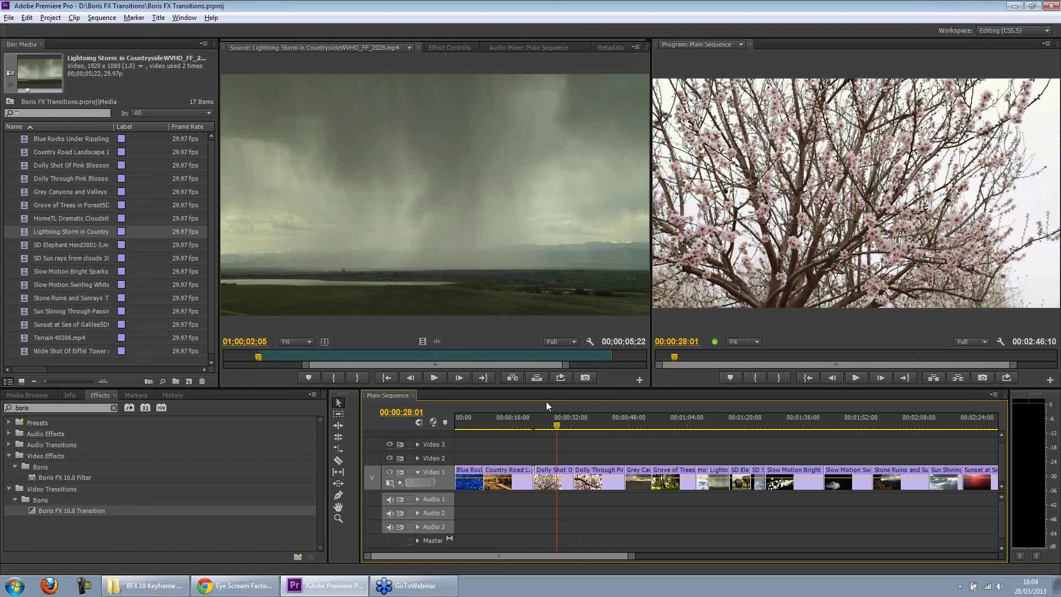
click(569, 421)
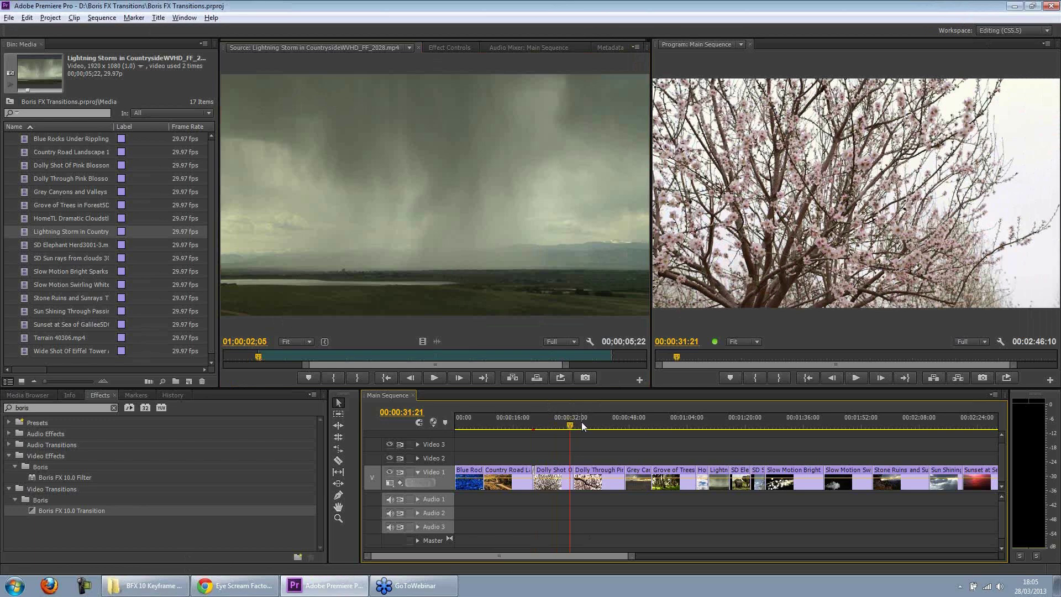
click(582, 423)
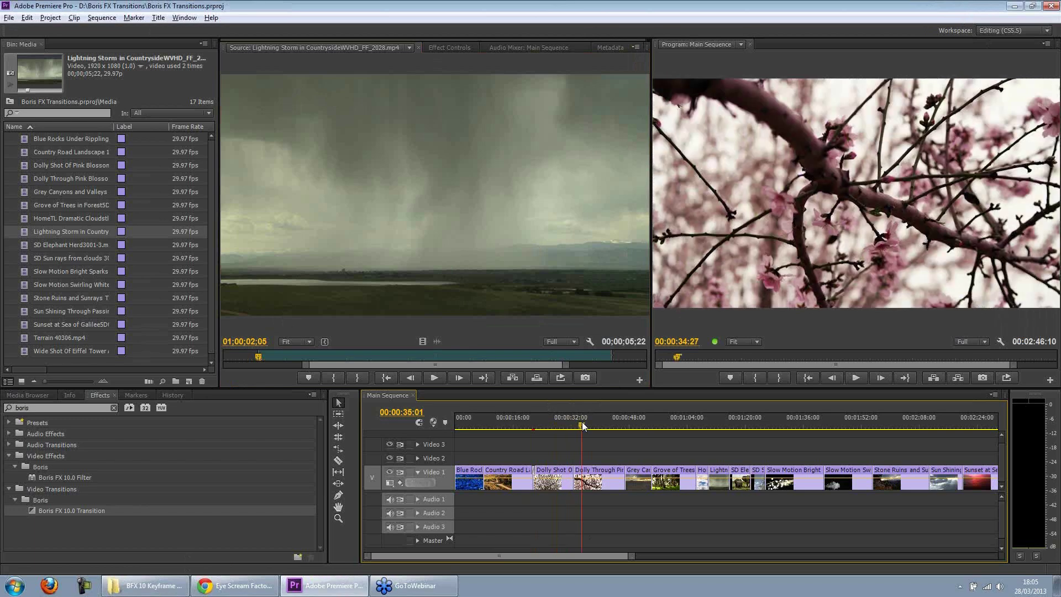
click(32, 509)
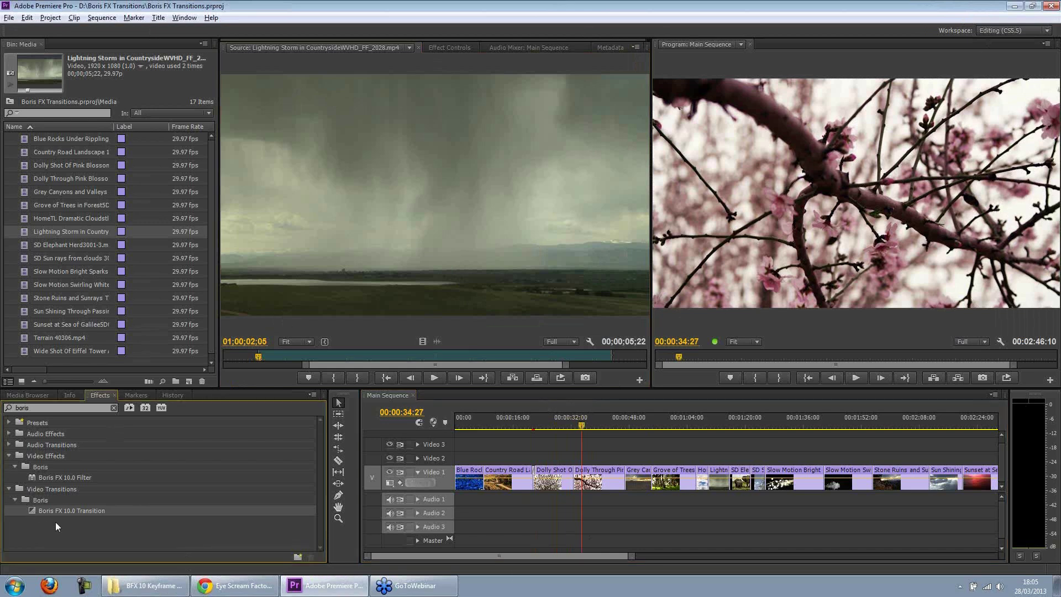
click(84, 533)
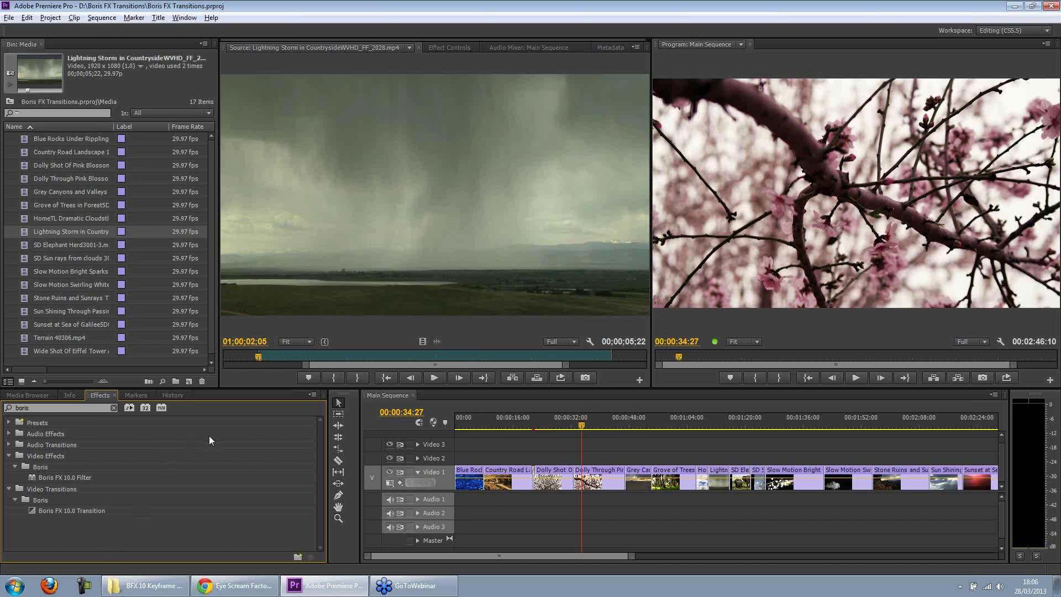
click(21, 45)
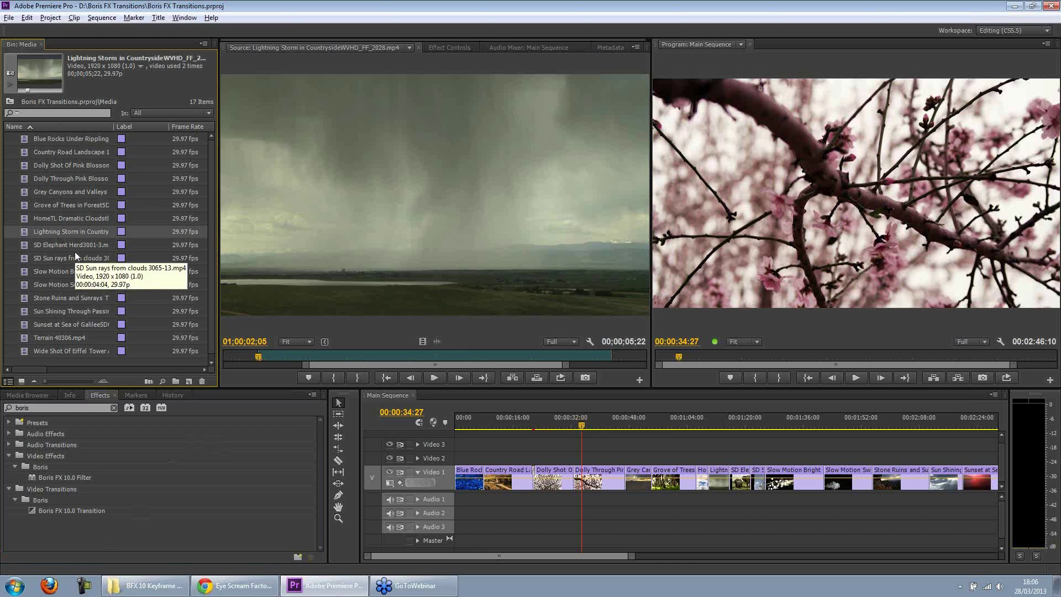
click(436, 116)
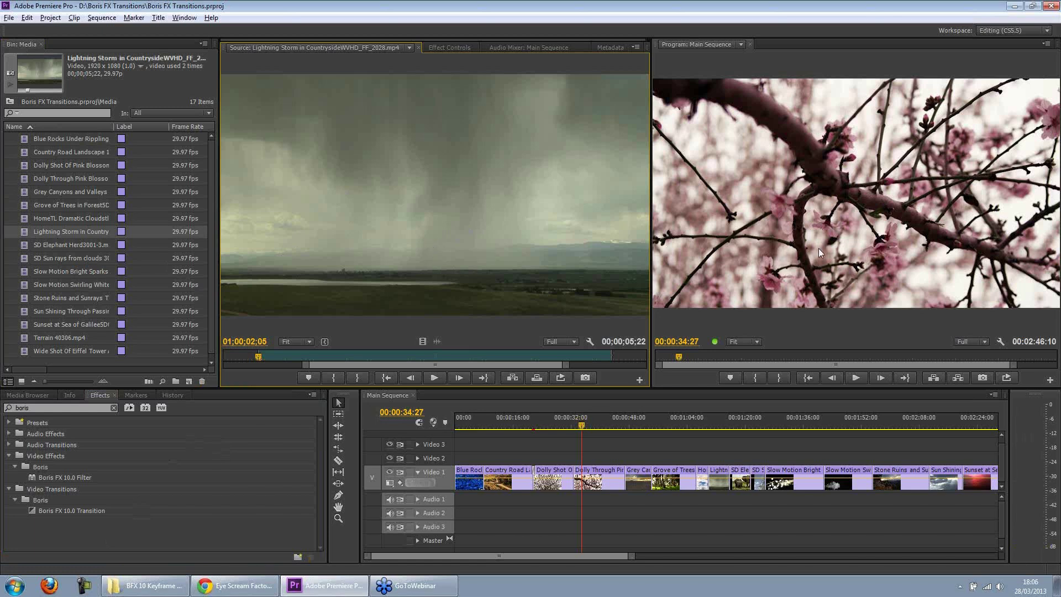
click(834, 237)
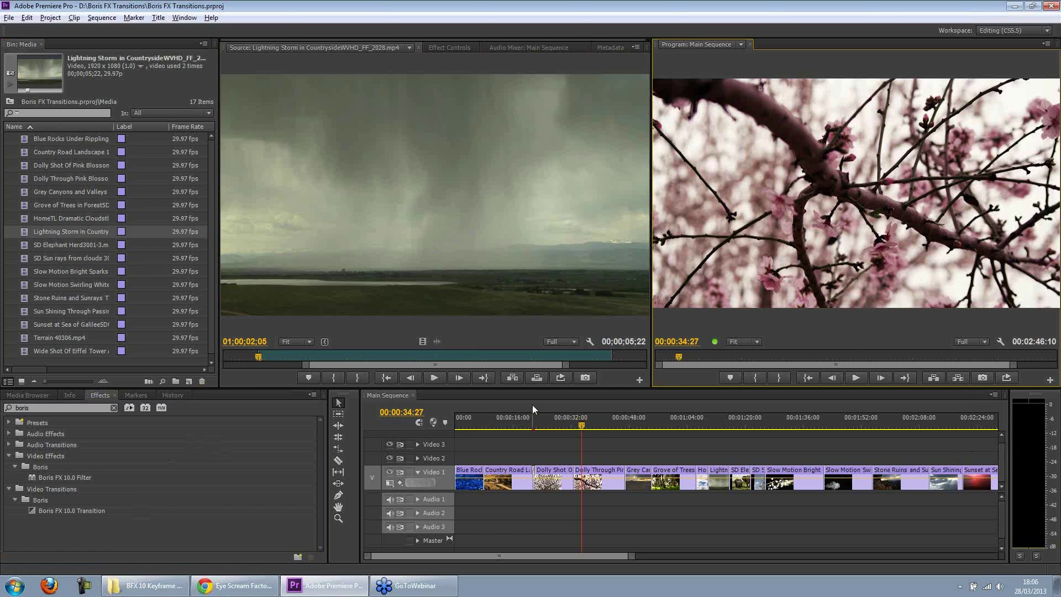
click(582, 420)
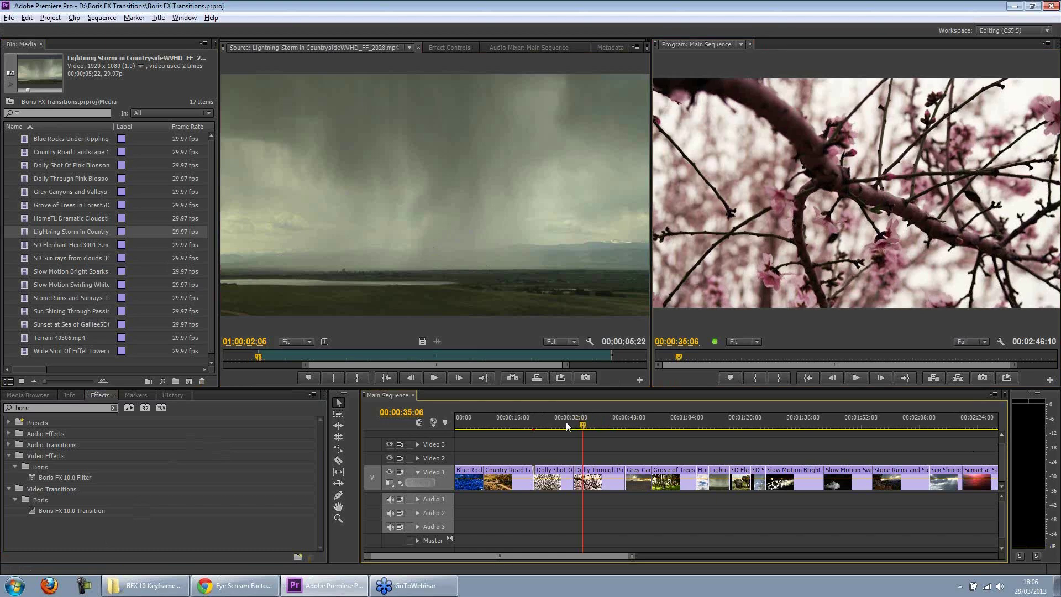
drag(360, 468, 346, 468)
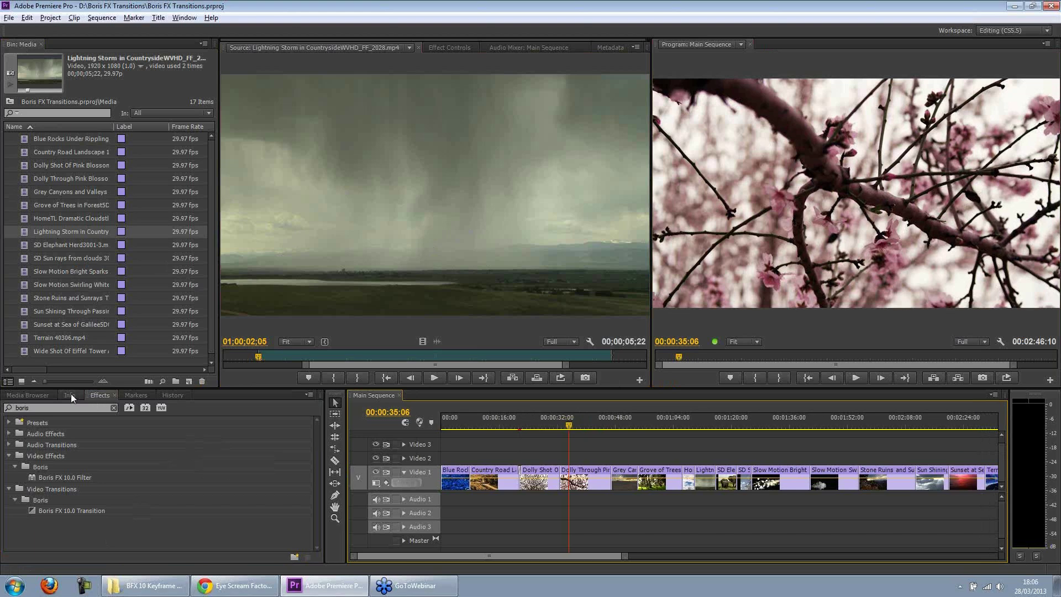
click(25, 393)
click(100, 395)
click(135, 396)
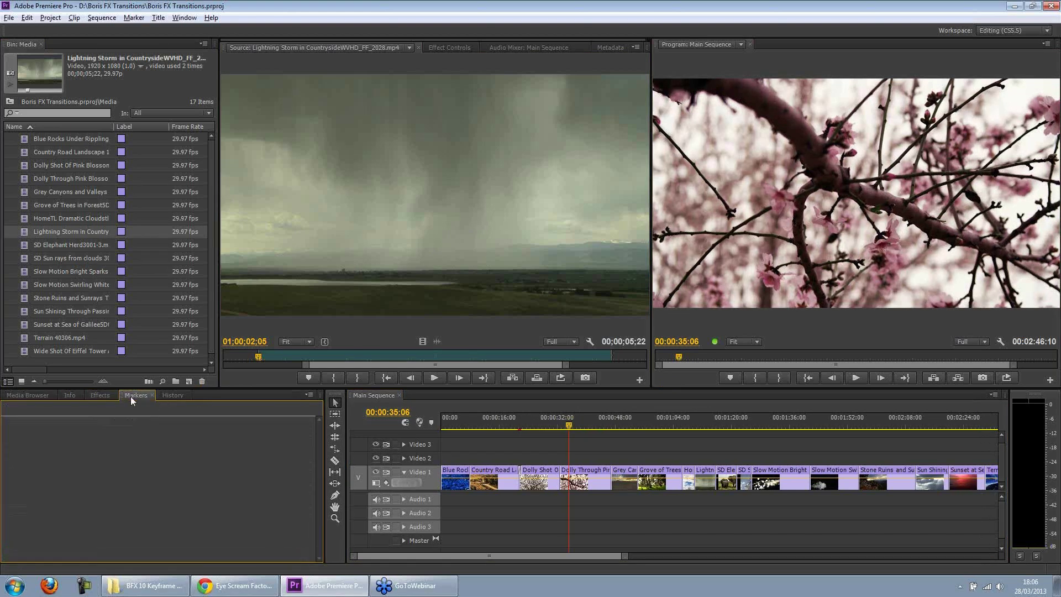
click(167, 394)
click(134, 394)
click(101, 395)
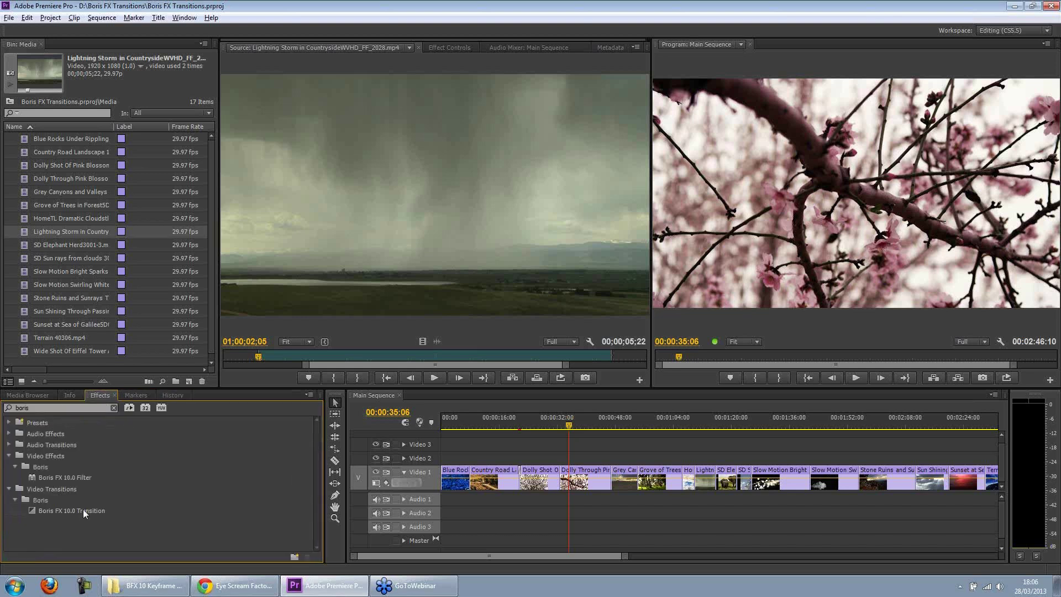
- Clear the effects search, filter the effects by "boris" again, and select Boris FX 10.0 Transition
click(113, 407)
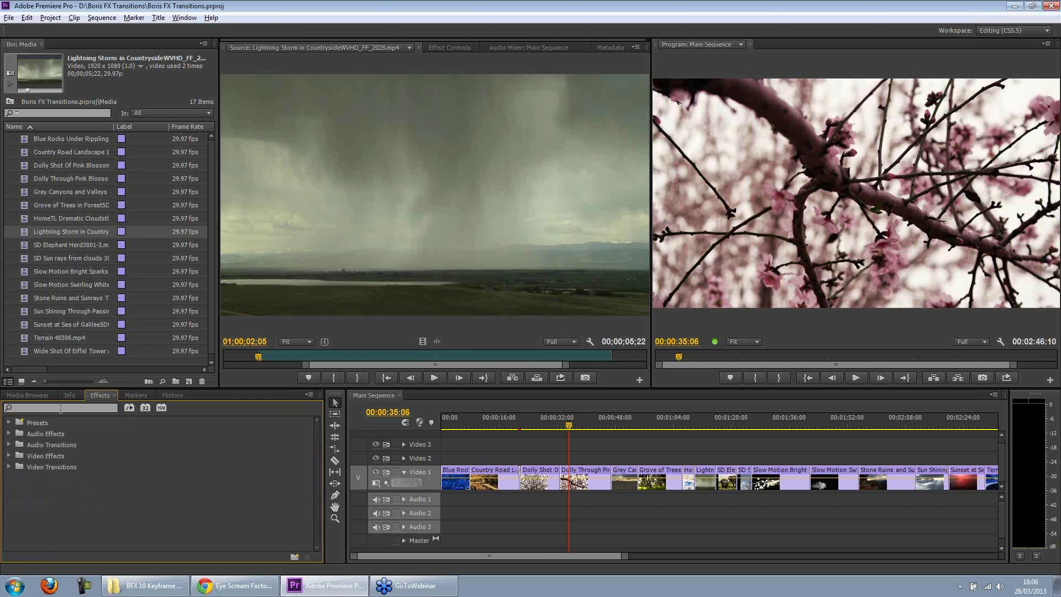
click(77, 408)
click(41, 112)
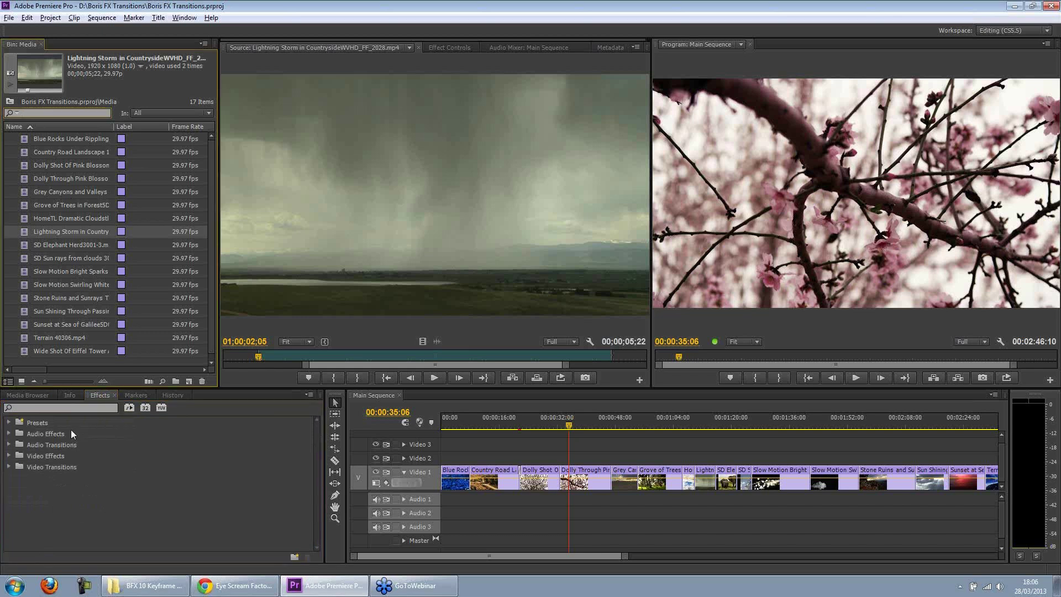
click(64, 408)
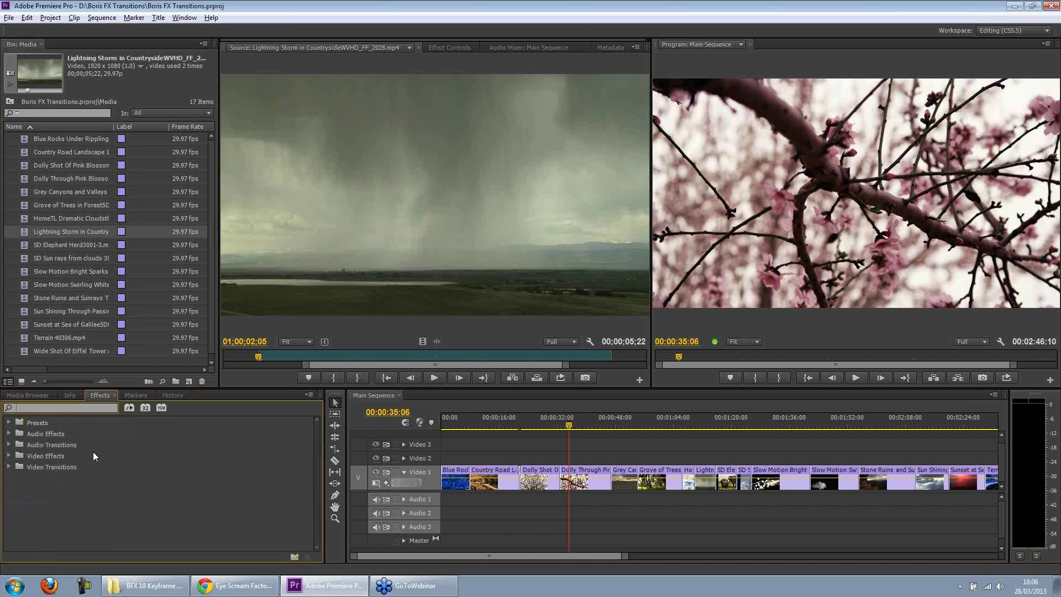
text(boris)
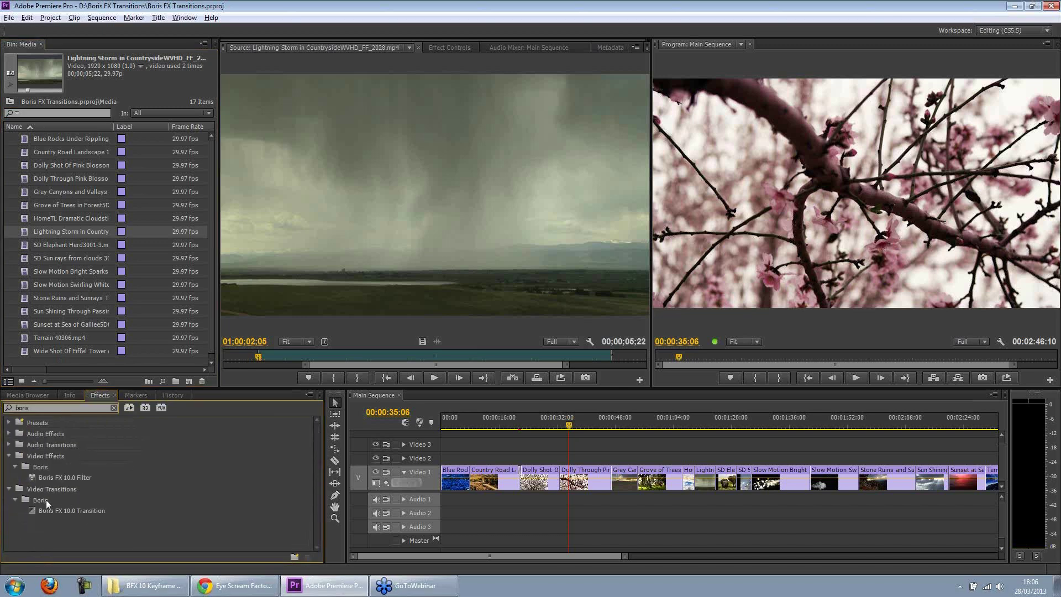
click(33, 510)
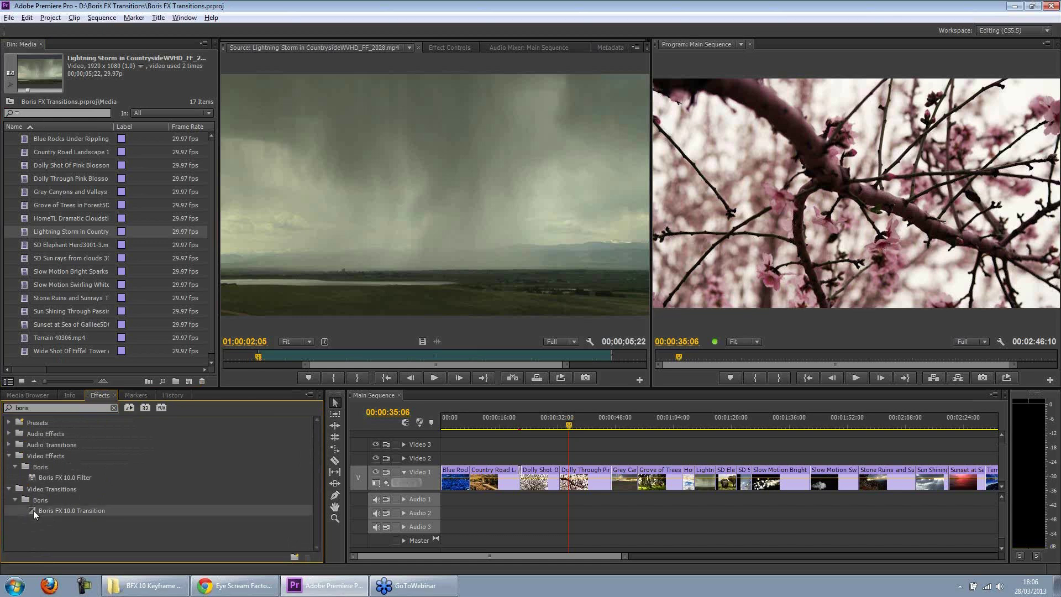
click(33, 478)
click(33, 510)
- Fit the whole main sequence in the timeline and scrub through its clips
drag(554, 422, 668, 423)
drag(625, 555, 707, 555)
drag(595, 422, 649, 425)
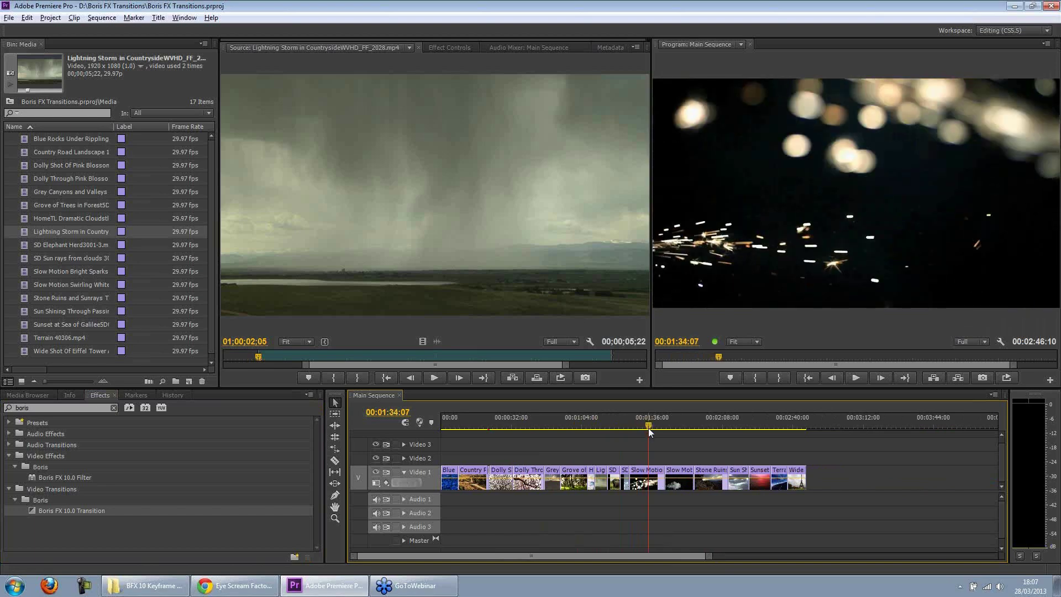
drag(648, 426, 554, 422)
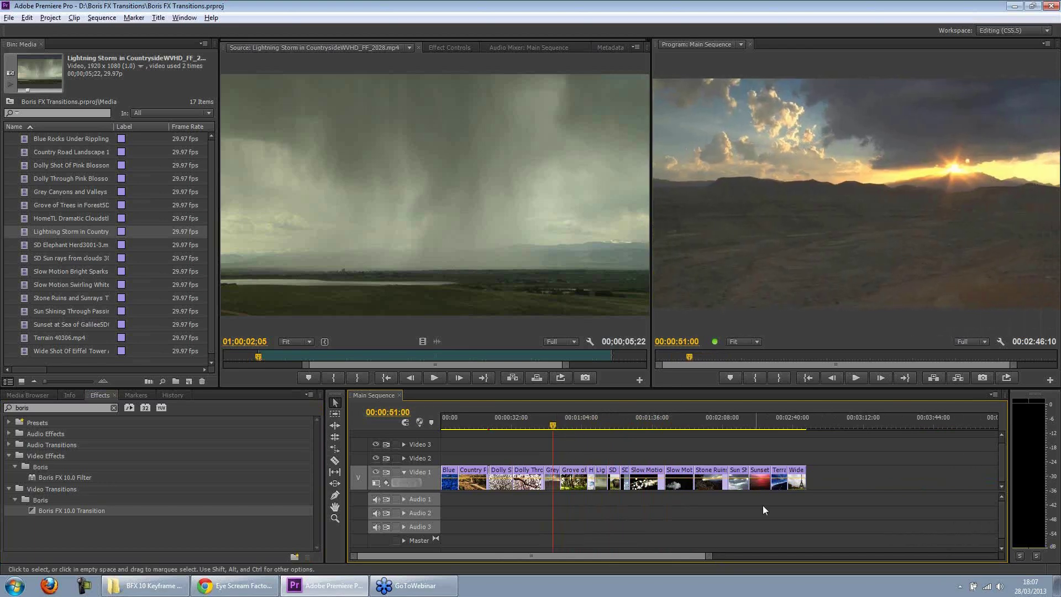
- Enlarge the Program monitor by narrowing the Source monitor and reducing the timeline's height
drag(652, 308, 434, 301)
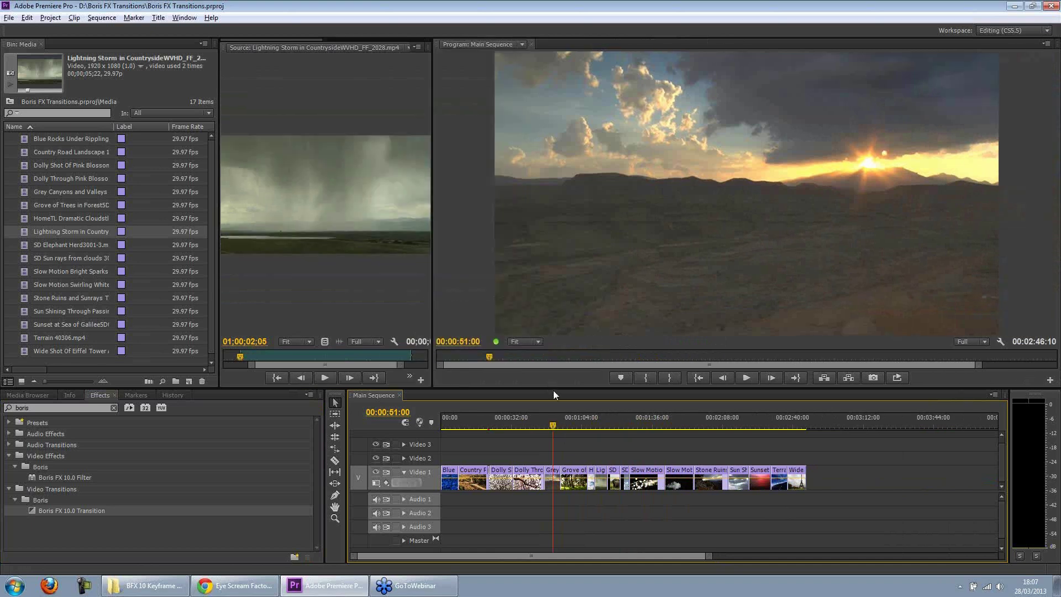
drag(553, 390, 550, 430)
click(545, 463)
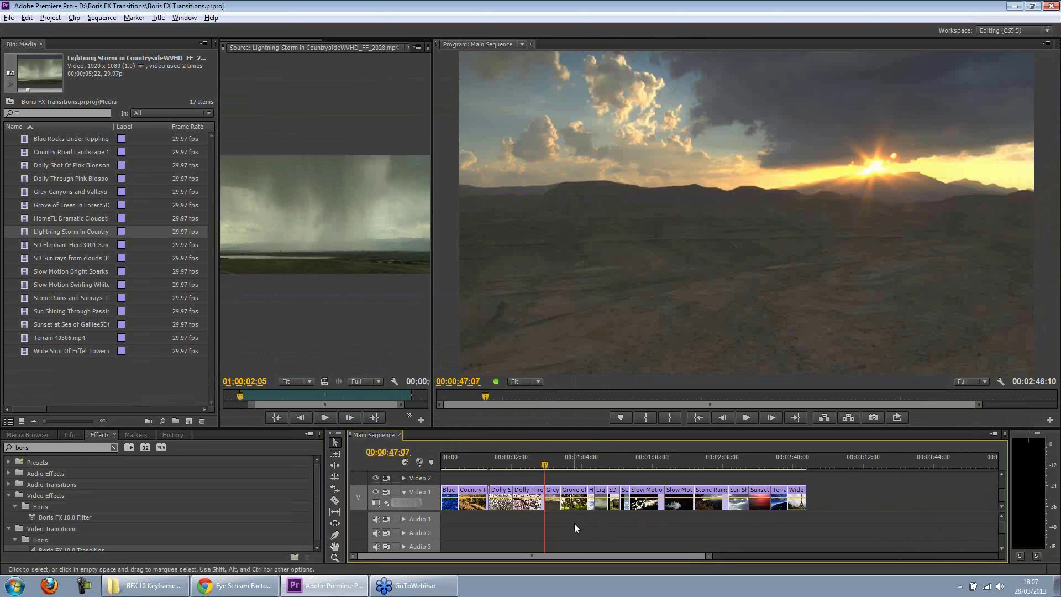
- Place the playhead just after the cut between Grey Canyons and Grove of Trees, make the Video 1 track taller, and widen the timeline area
drag(707, 554, 617, 562)
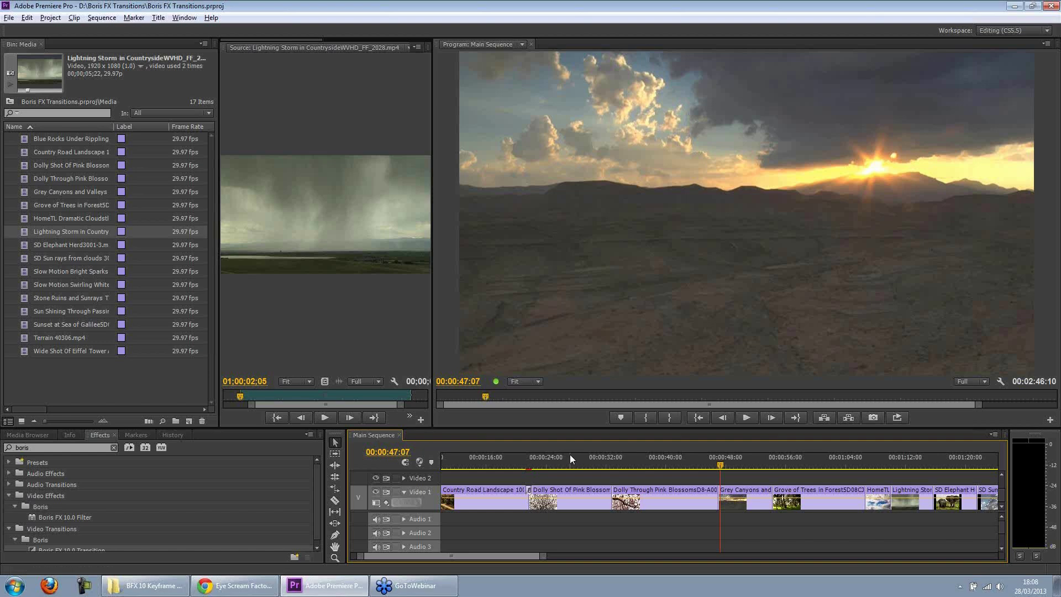
click(609, 459)
drag(611, 466, 775, 456)
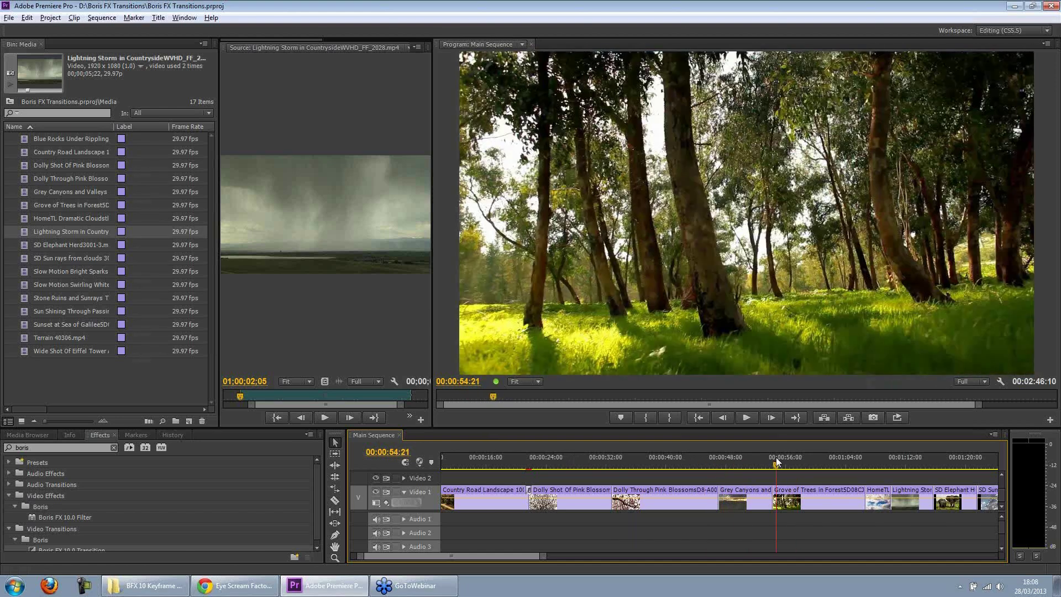
key(equal)
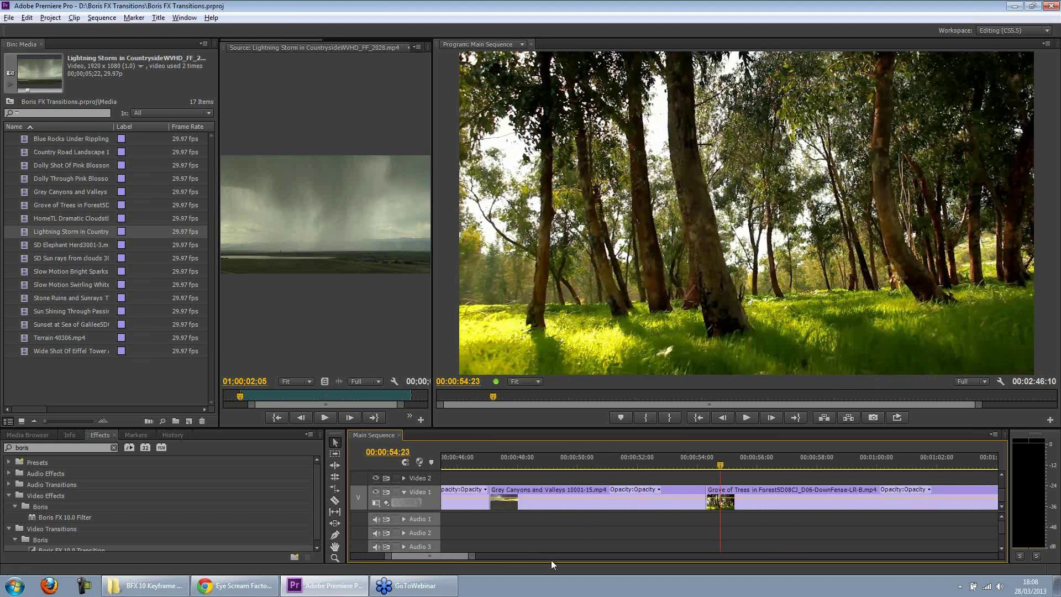
drag(425, 489, 423, 477)
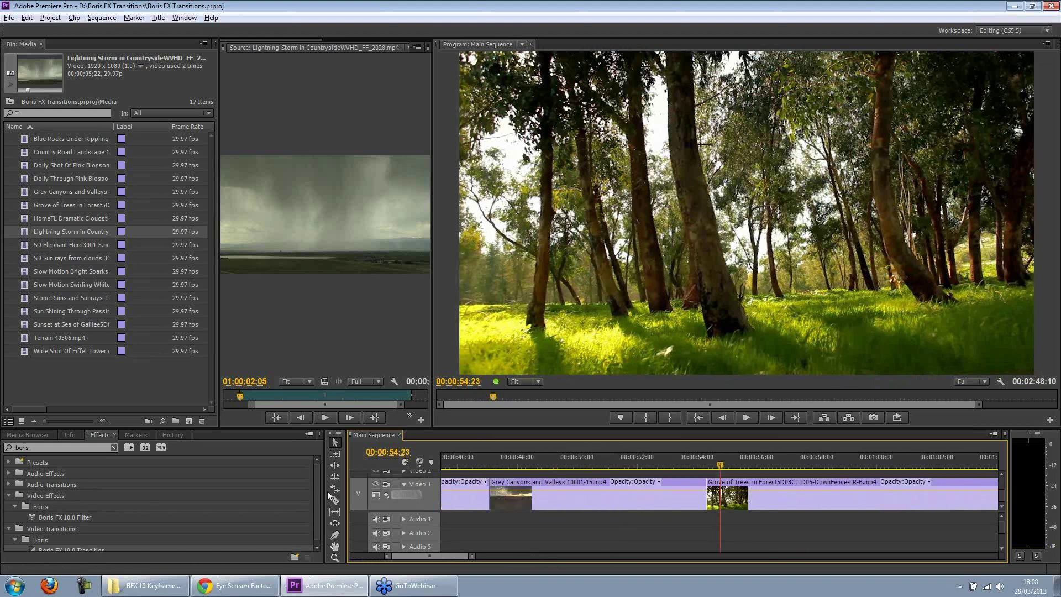
drag(346, 493, 257, 505)
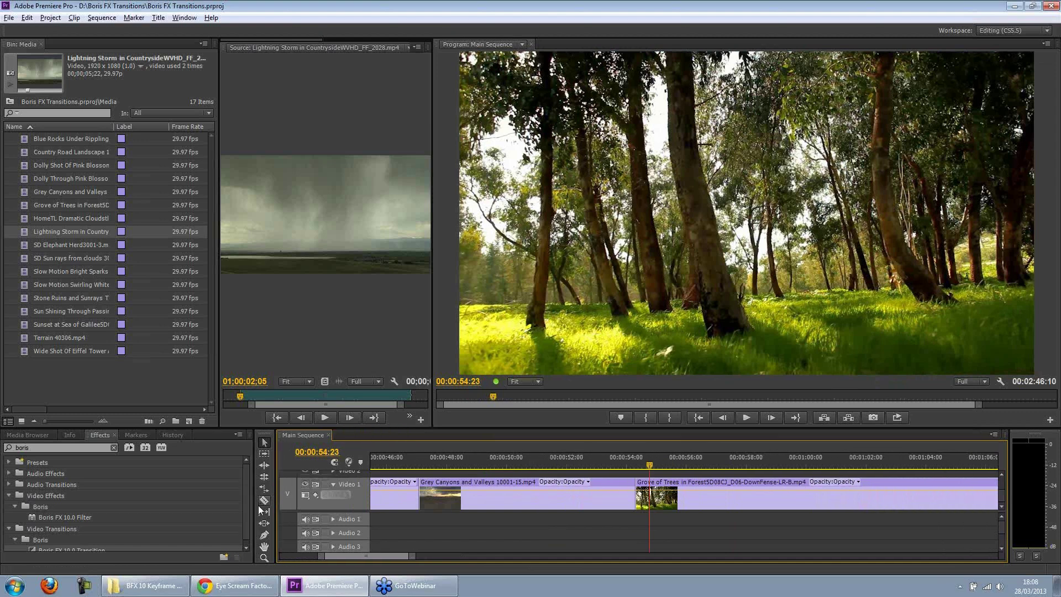
- Apply Boris FX 10.0 Transition centred on the cut between the Grey Canyons and Grove of Trees clips
scroll(91, 538, down, 1)
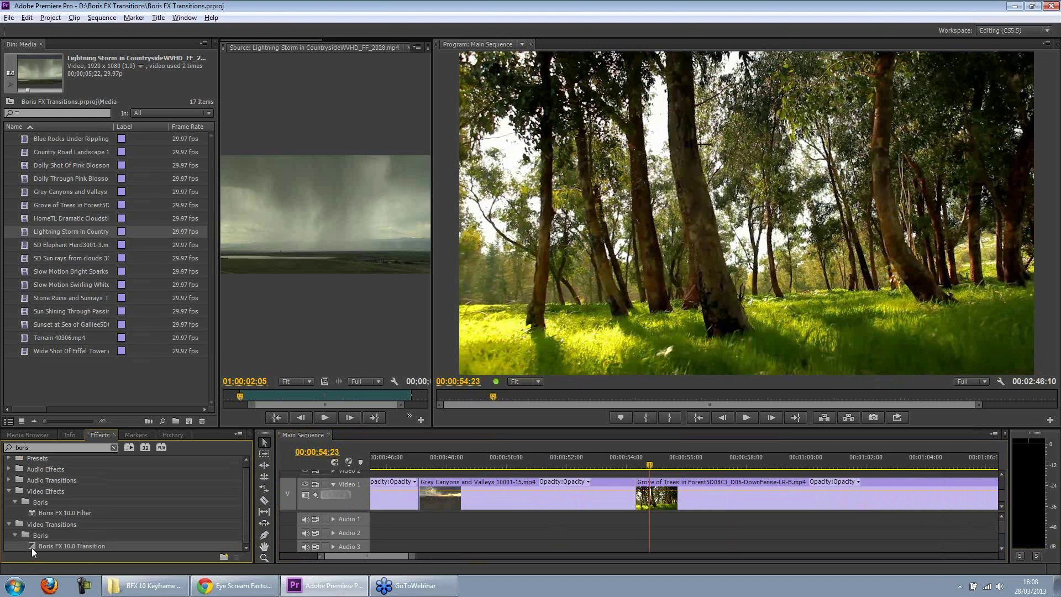
drag(31, 548, 629, 480)
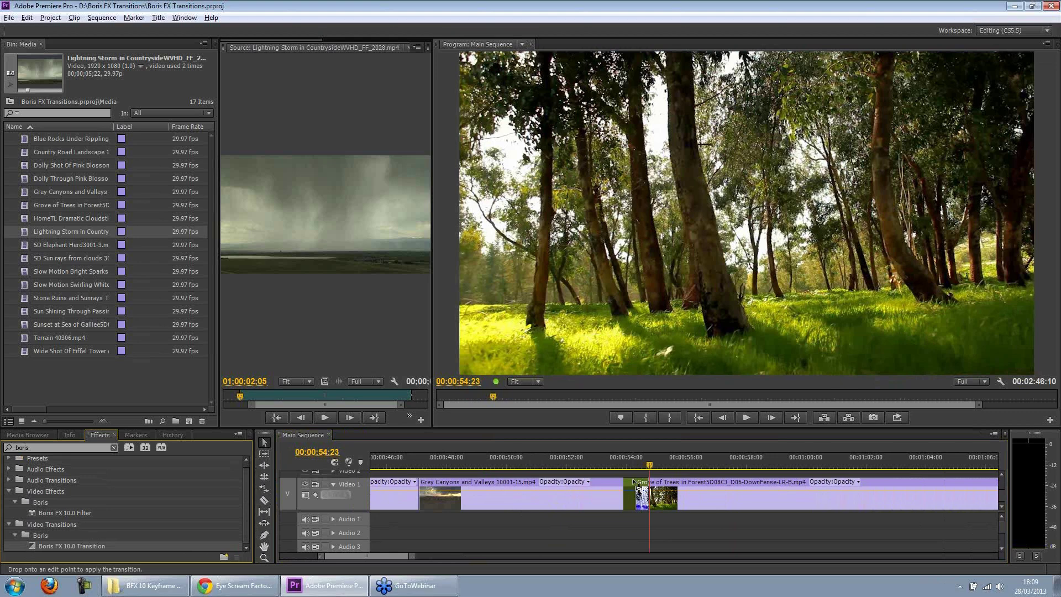
drag(632, 478, 634, 483)
mouse_move(628, 483)
mouse_down()
mouse_move(647, 493)
mouse_move(634, 484)
mouse_up()
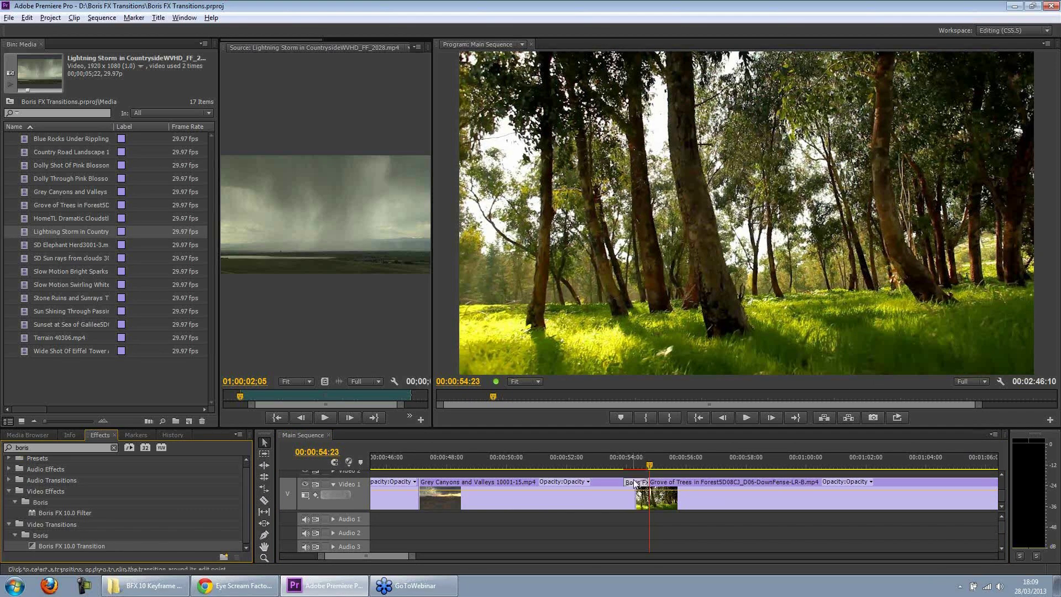
- Move the playhead to 00:00:55:17 and lengthen the Boris transition on both sides of the cut to about 00:00:02:19
click(674, 460)
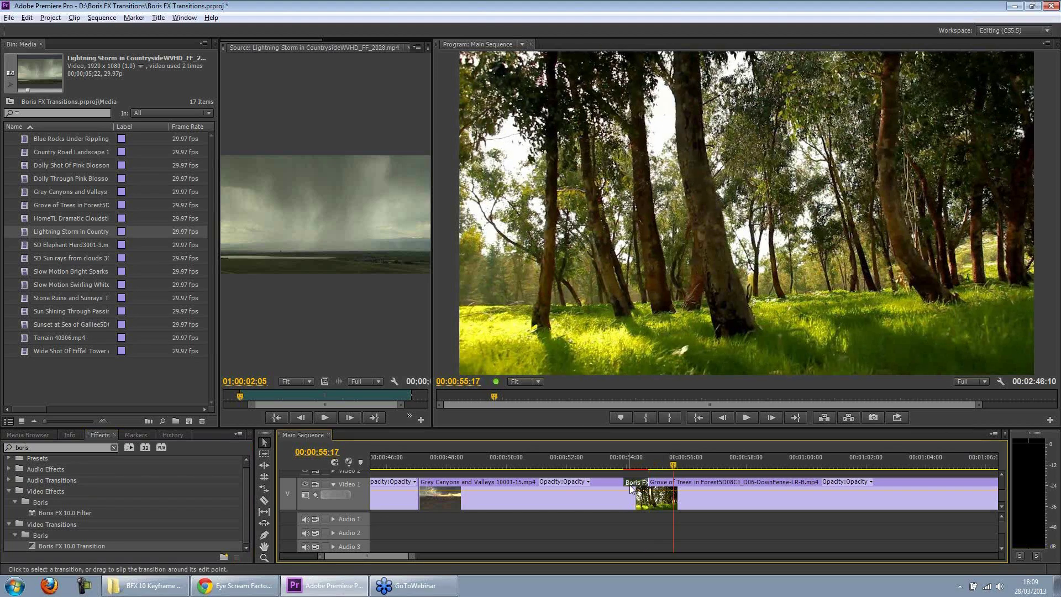
drag(623, 482, 643, 500)
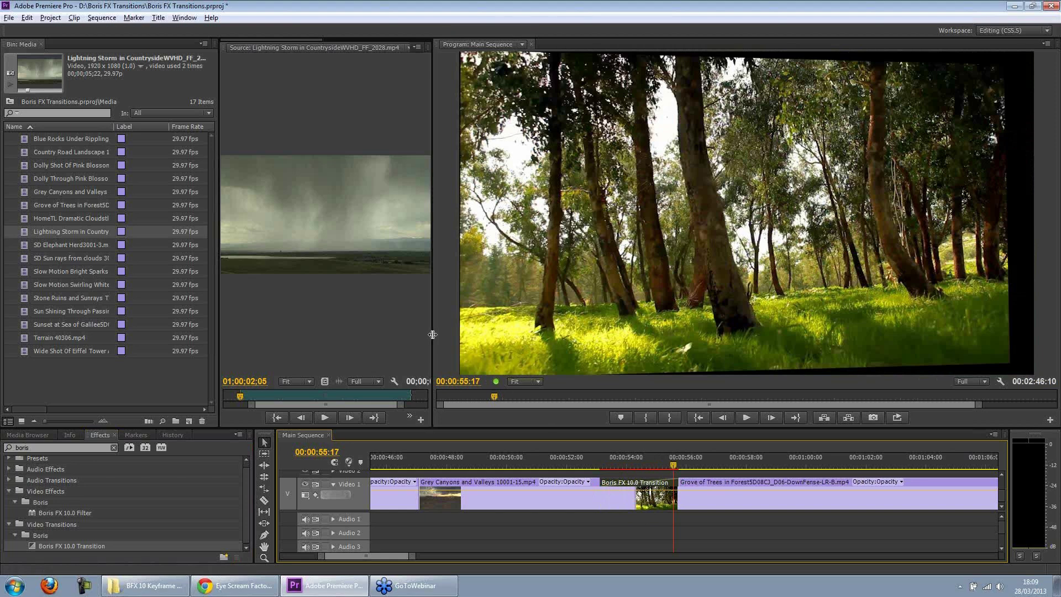
- Widen the Source monitor area and show the effect controls for the Boris transition, followed by those for the Grey Canyons clip
drag(433, 335, 511, 335)
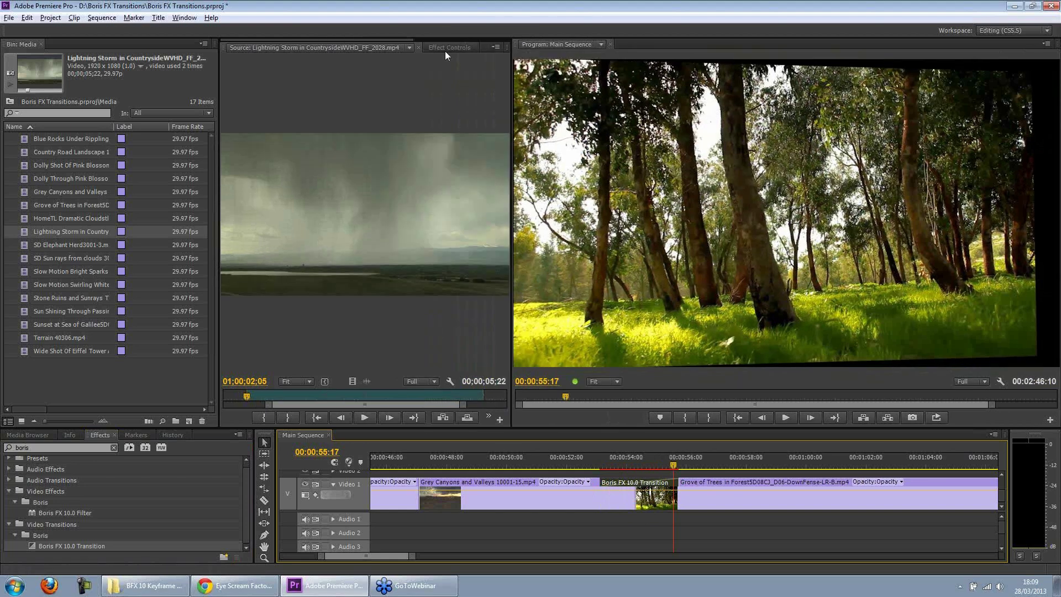
click(445, 49)
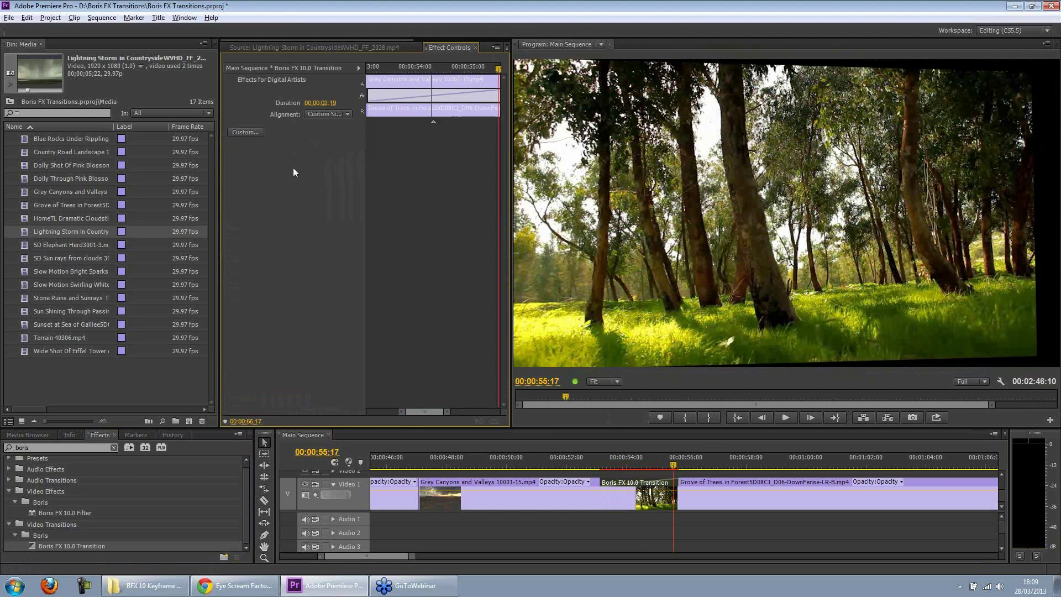
click(505, 481)
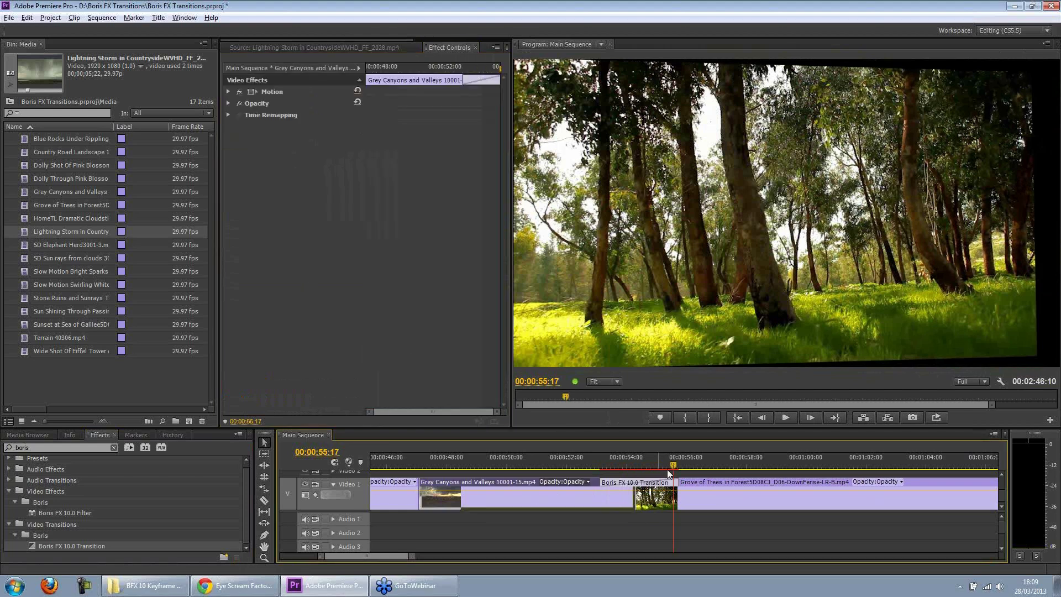
- Select the Boris FX 10.0 transition on Video 1 and lengthen it to a duration of 00:00:03:07
click(641, 484)
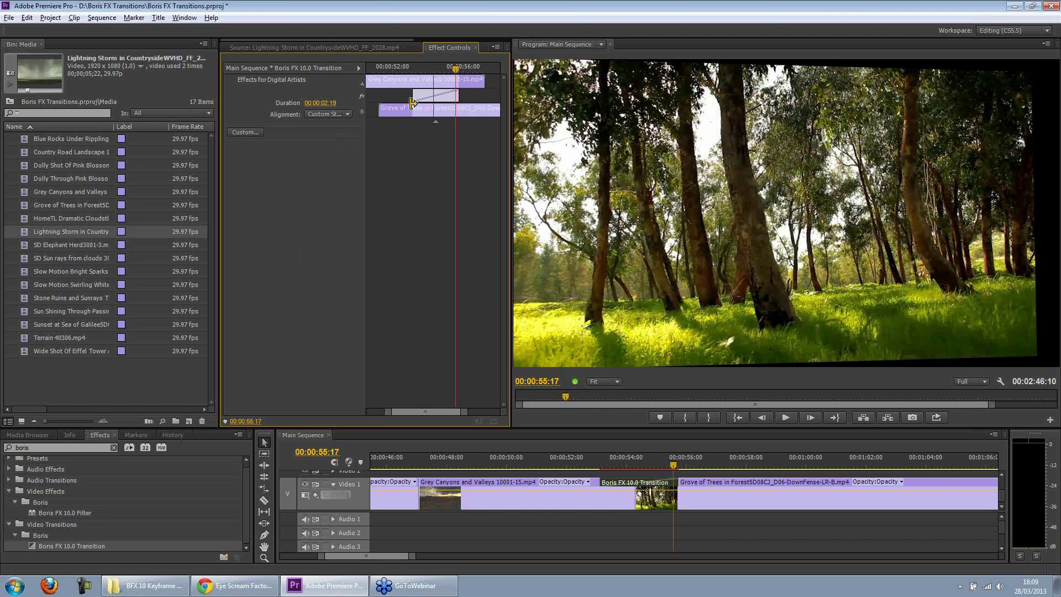
mouse_move(447, 95)
mouse_down()
mouse_move(469, 94)
mouse_move(405, 92)
mouse_move(429, 94)
mouse_up()
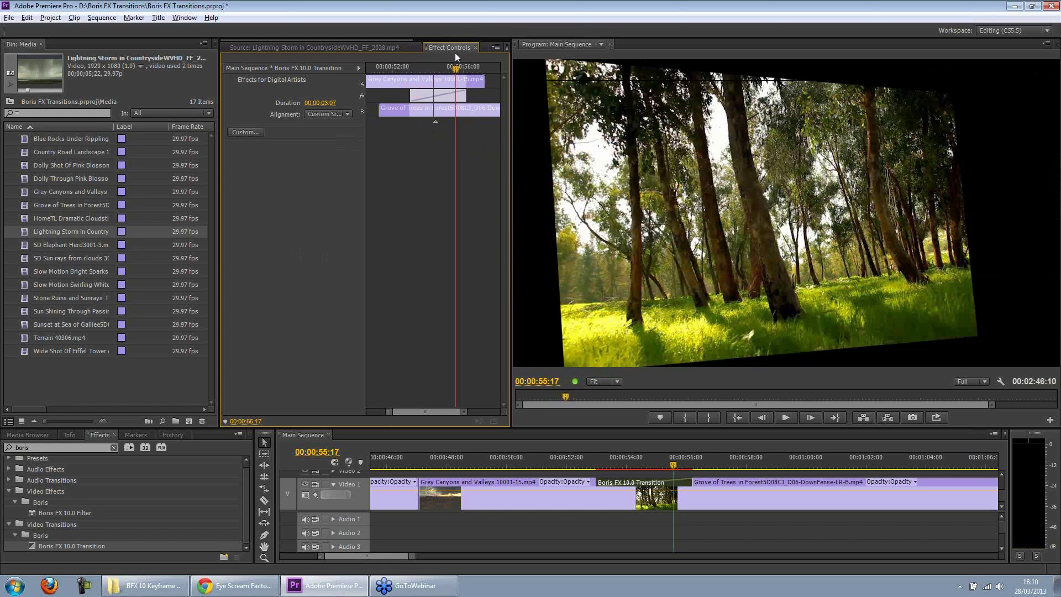
click(104, 436)
click(302, 253)
click(183, 16)
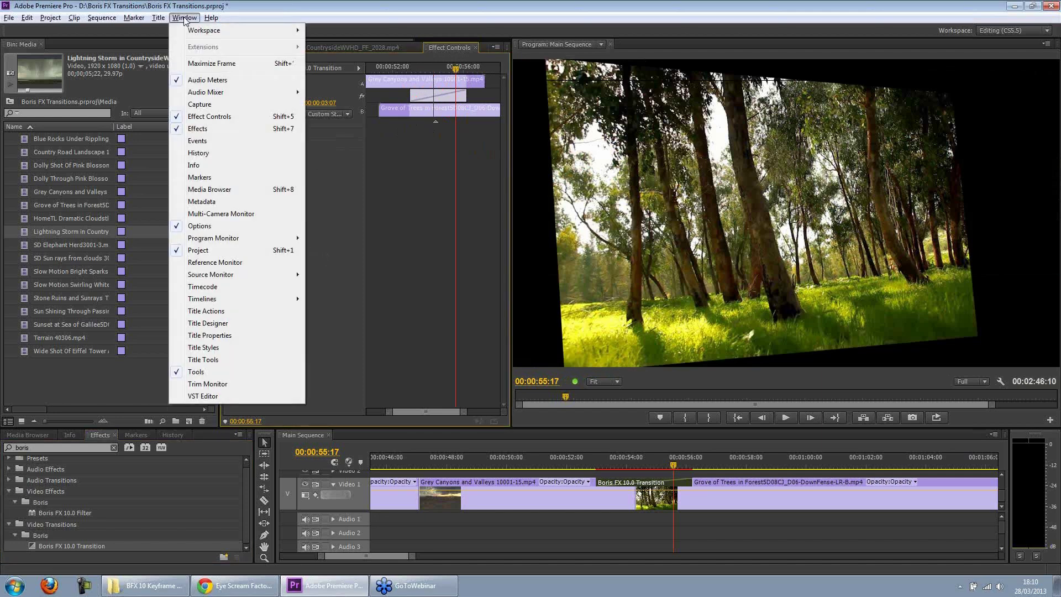
key(Escape)
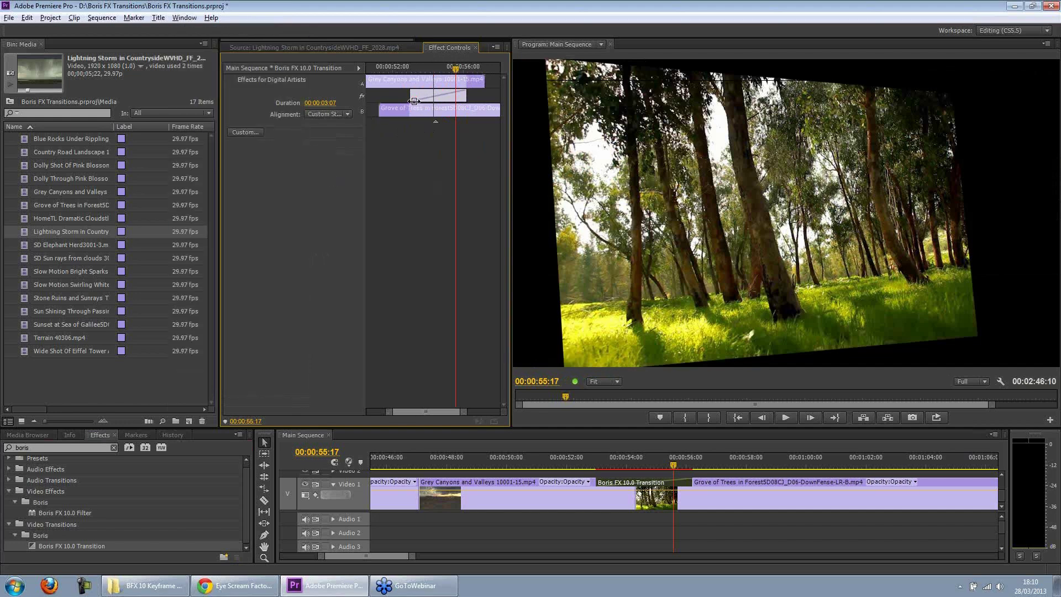
- Shift the Boris transition slightly earlier across the cut and open its custom Boris FX settings
drag(421, 97, 419, 98)
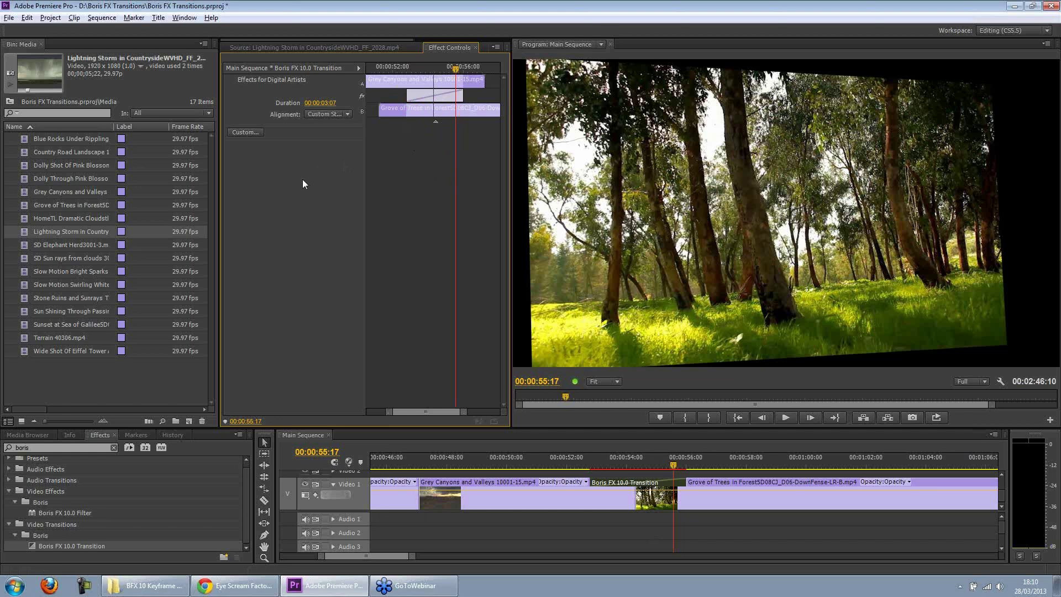
click(253, 133)
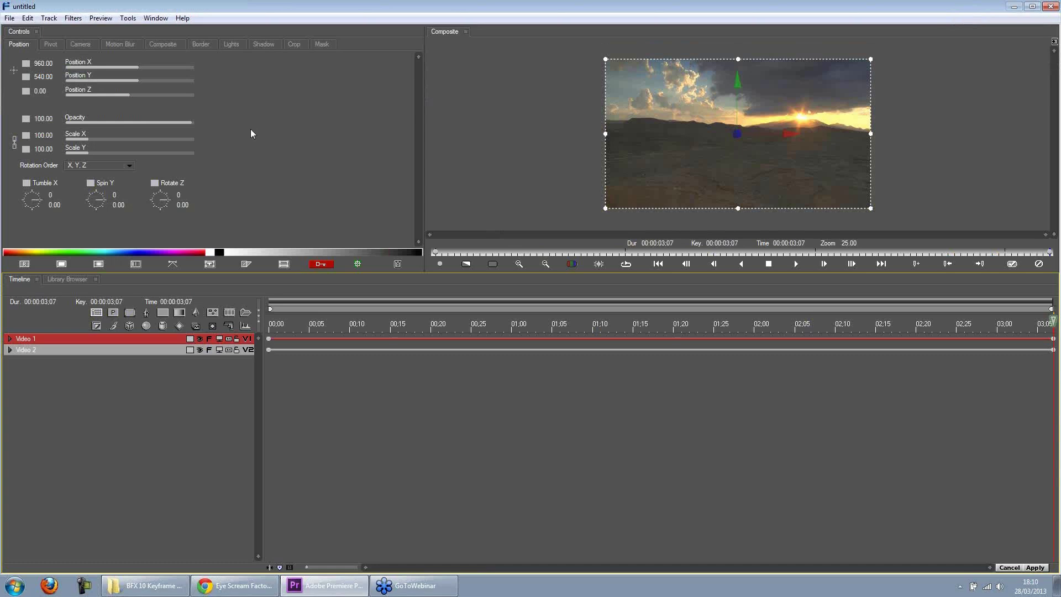
click(307, 145)
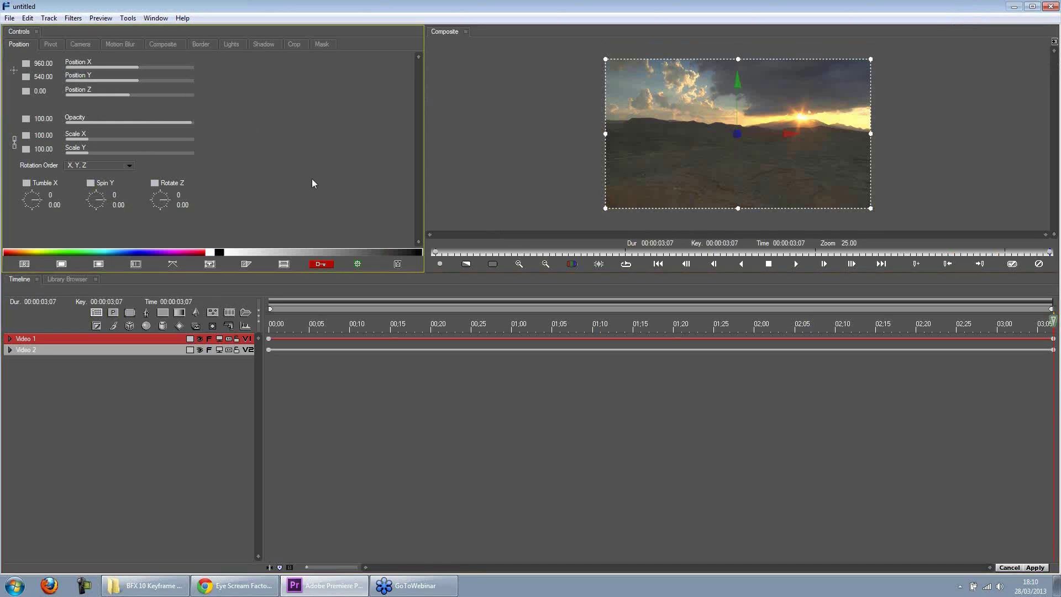
- Look through the Video 1 track's Pivot, Camera, Motion Blur, Composite, Border, Lights, Shadow and Crop parameters
click(55, 43)
click(92, 43)
click(130, 43)
click(166, 43)
click(201, 46)
click(231, 44)
click(263, 44)
click(293, 44)
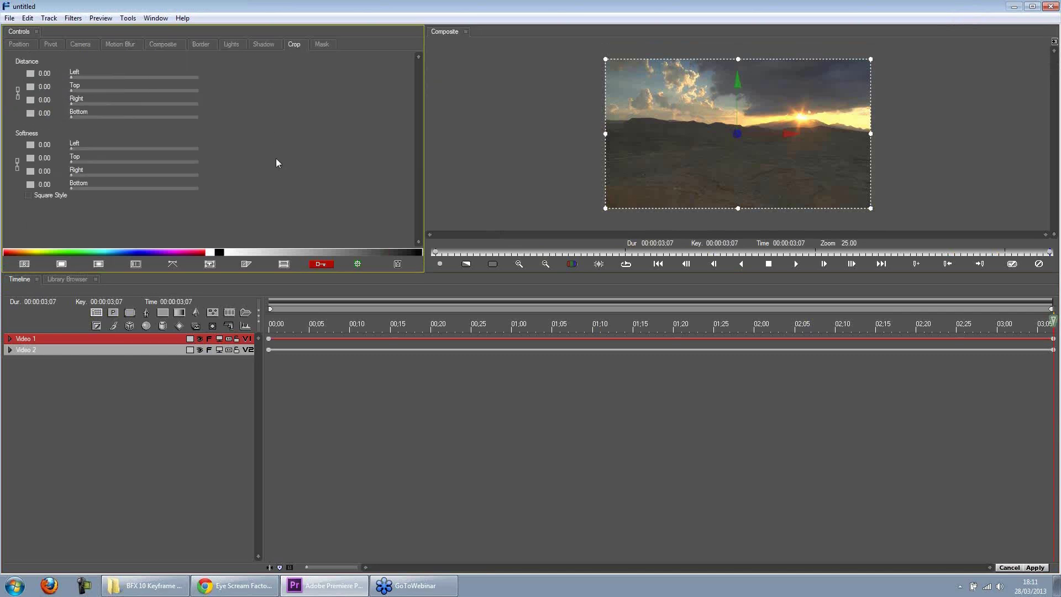
- Select the Video 2 track and scrub the playhead back through the transition to 00:00:00:14
click(125, 340)
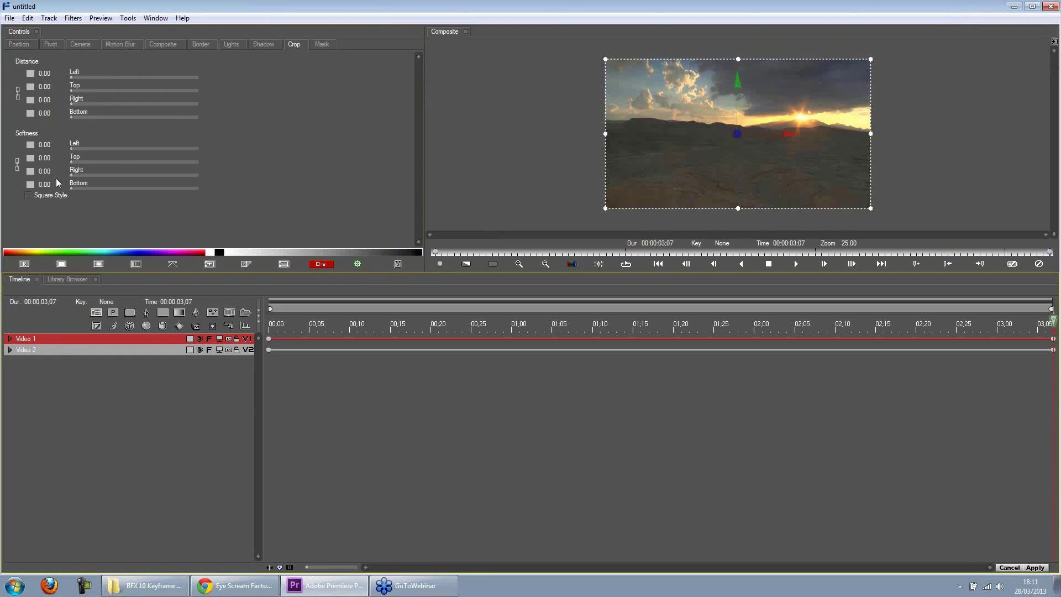
click(79, 350)
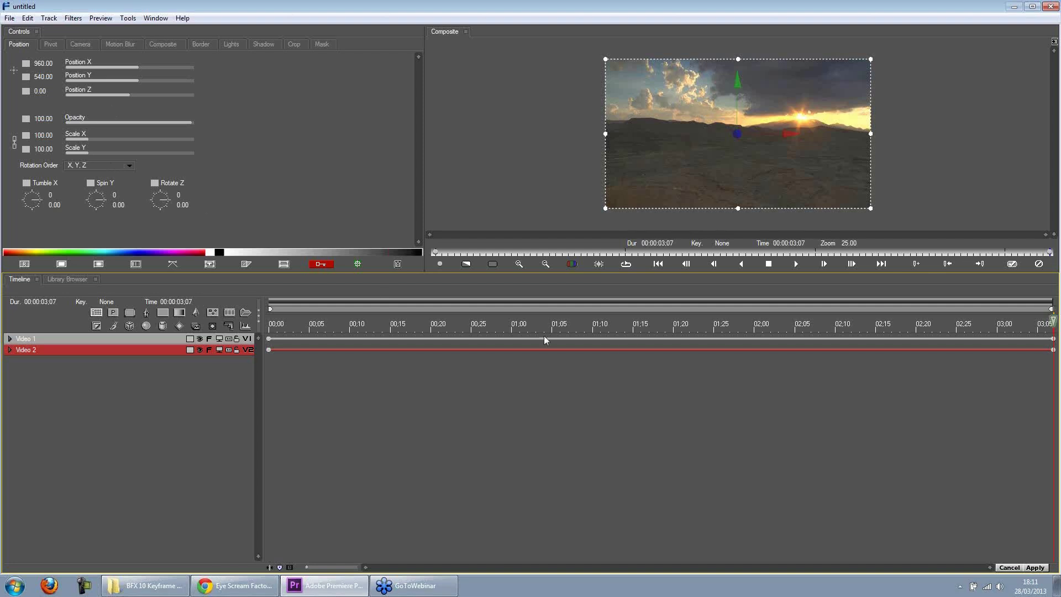
click(714, 325)
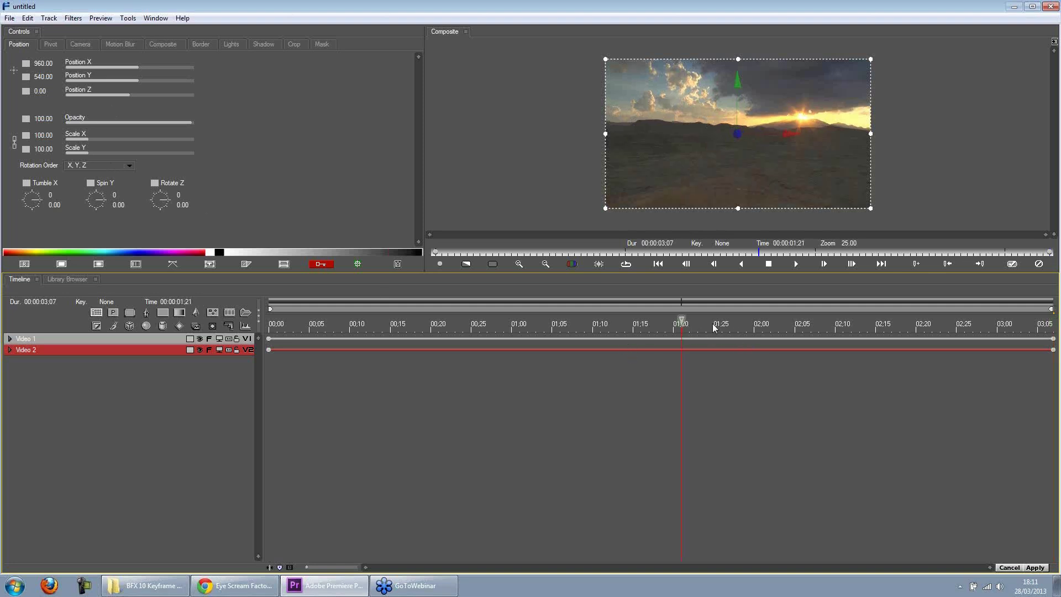
drag(761, 331, 730, 326)
drag(539, 334, 383, 331)
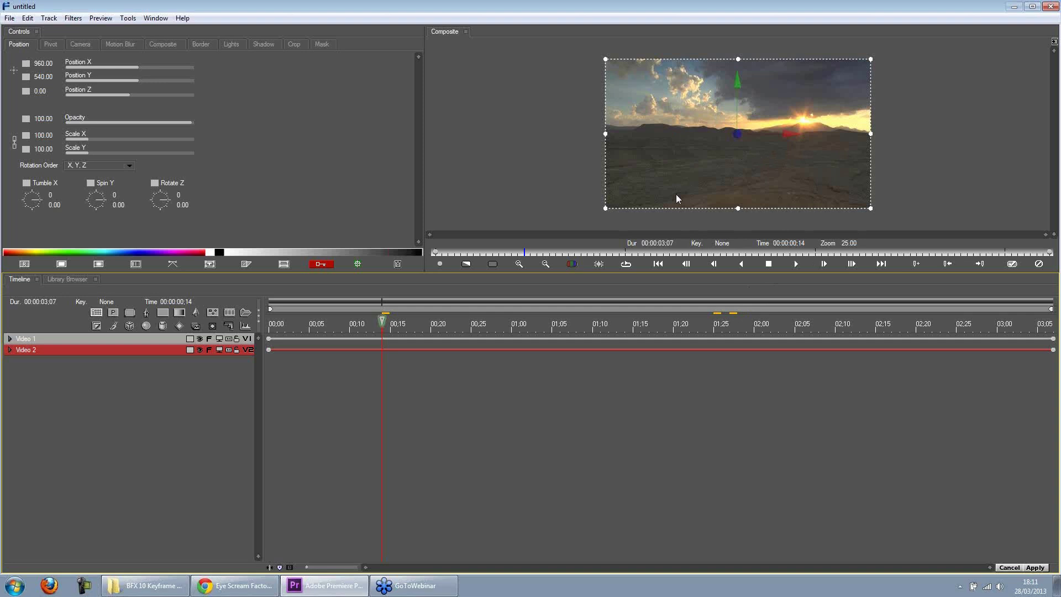
- Zoom the composite preview out and in repeatedly, finishing at 50%
click(552, 267)
click(552, 268)
click(522, 263)
click(521, 263)
click(521, 263)
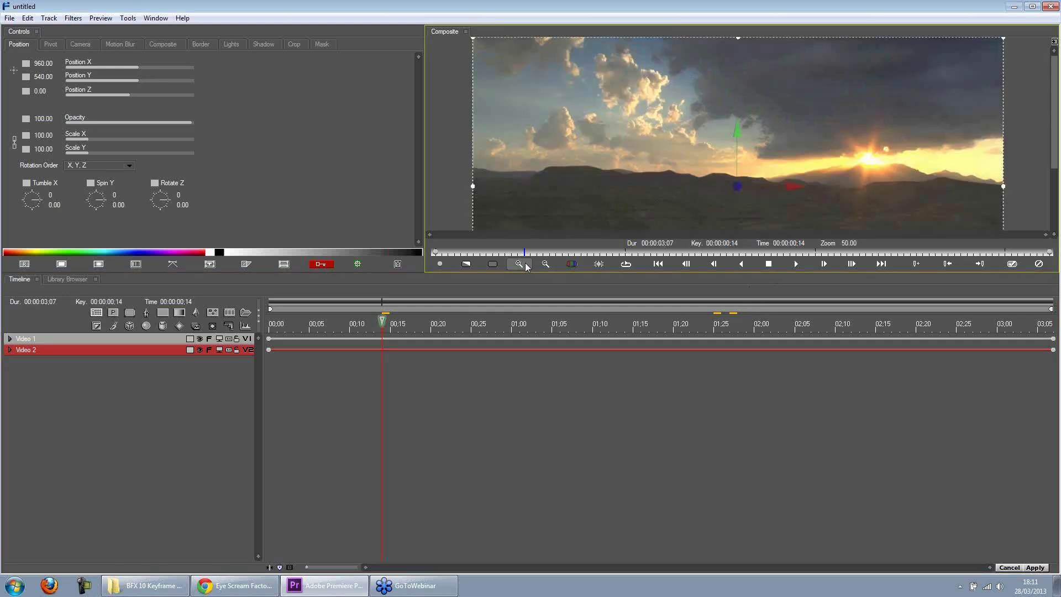
click(541, 266)
click(541, 266)
click(541, 266)
click(520, 264)
click(520, 264)
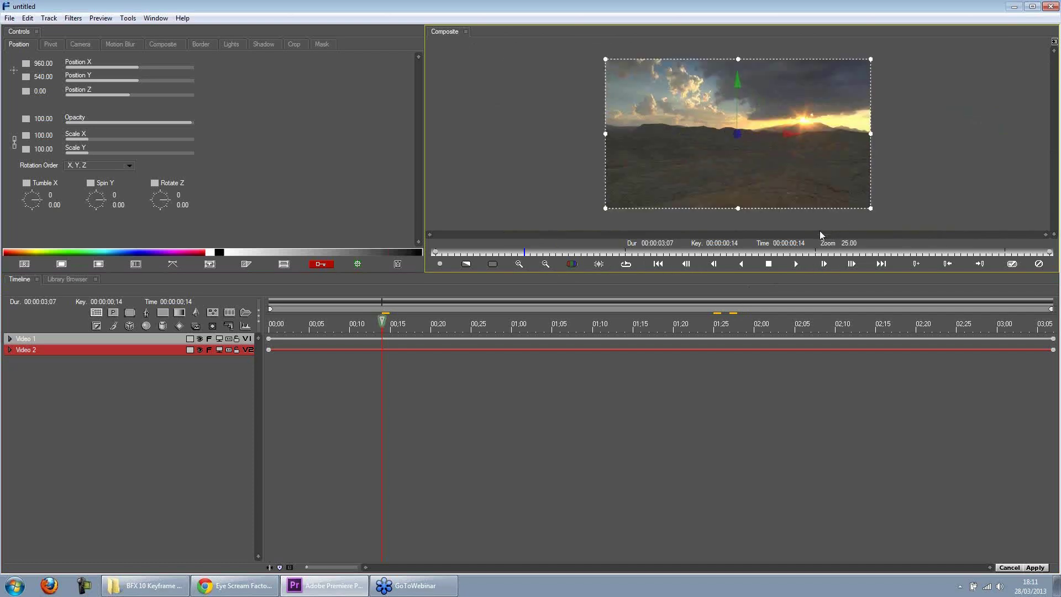
click(542, 264)
click(541, 264)
click(519, 264)
click(520, 264)
click(520, 264)
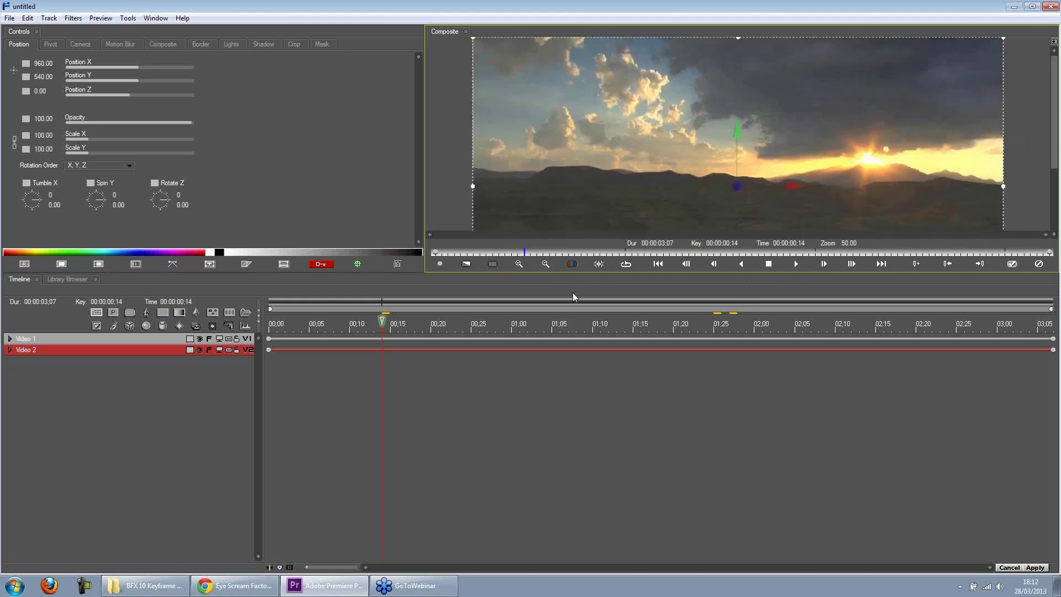
- Make the composite preview area taller, try other zoom levels, and set the preview scale to Fit
drag(578, 273, 575, 409)
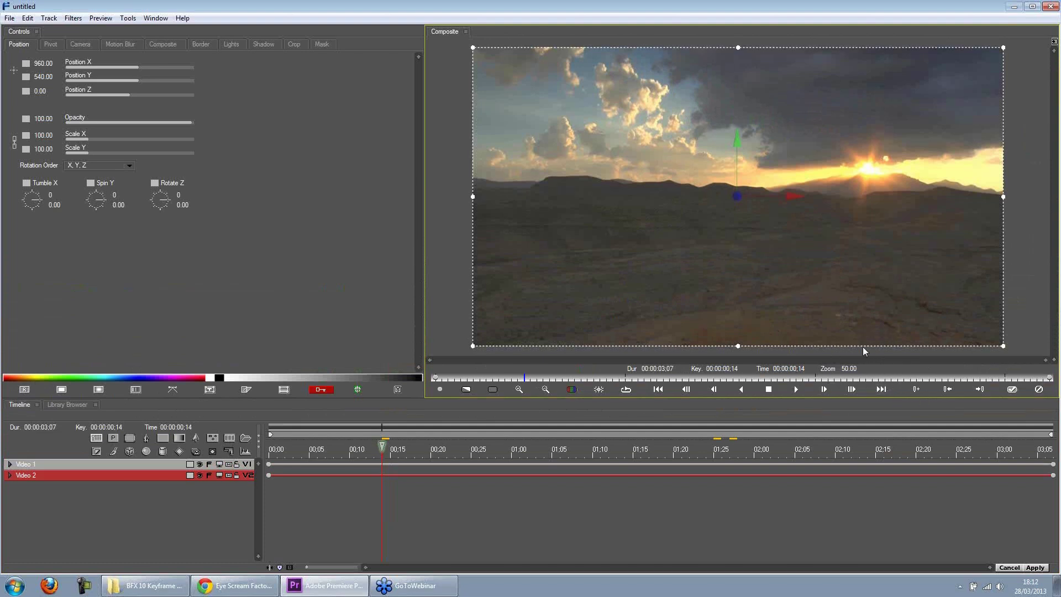
click(518, 390)
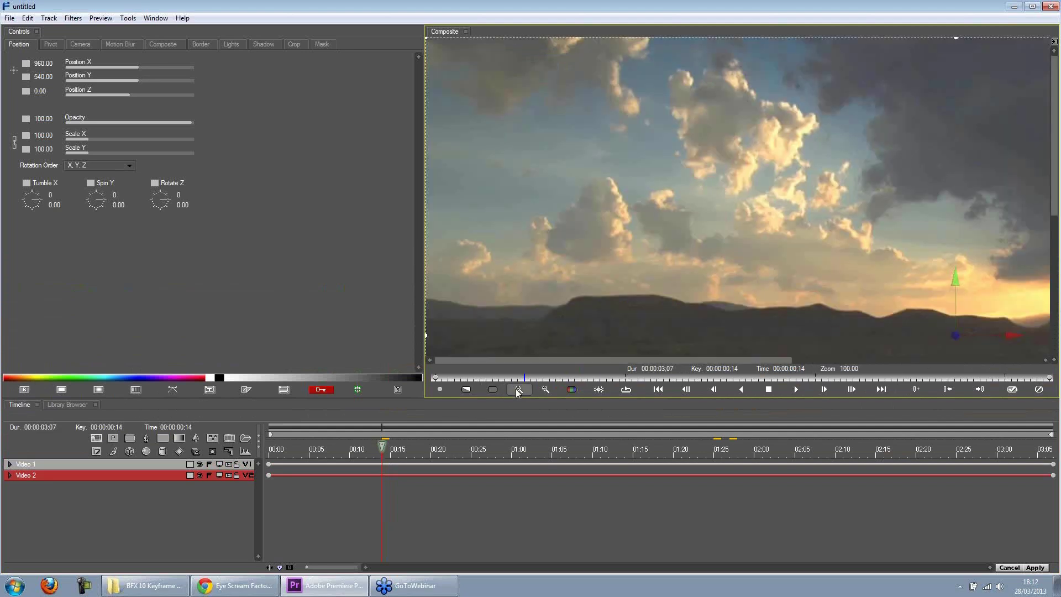
click(545, 390)
click(544, 389)
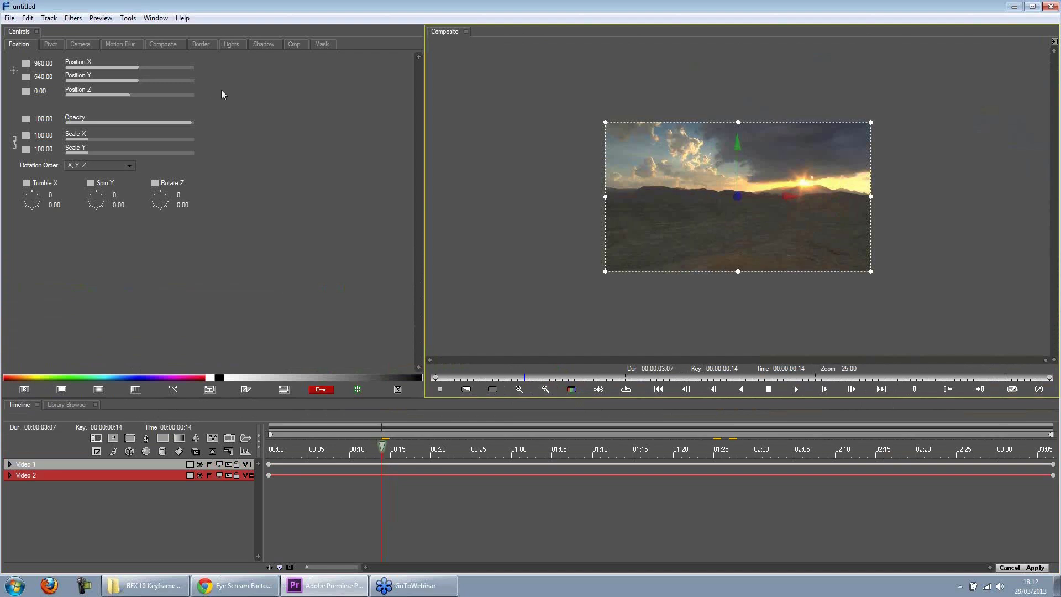
click(128, 21)
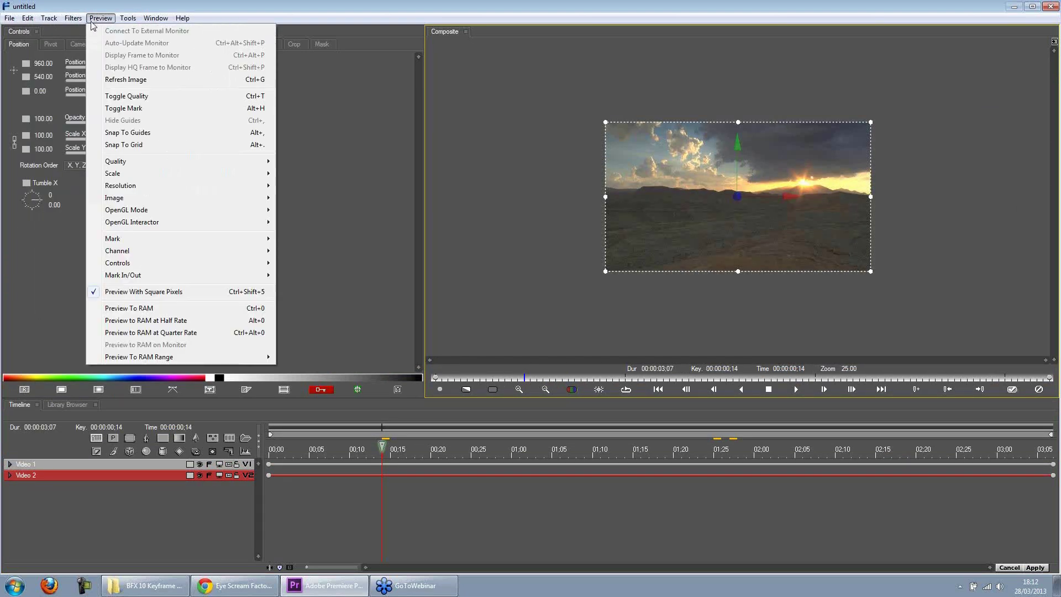
mouse_move(58, 20)
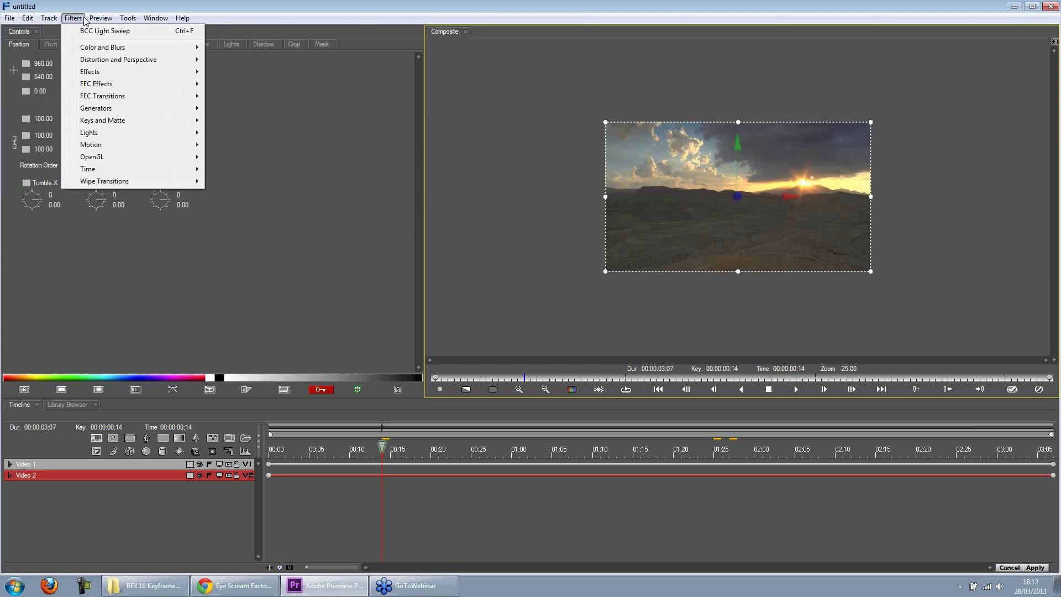
mouse_move(167, 182)
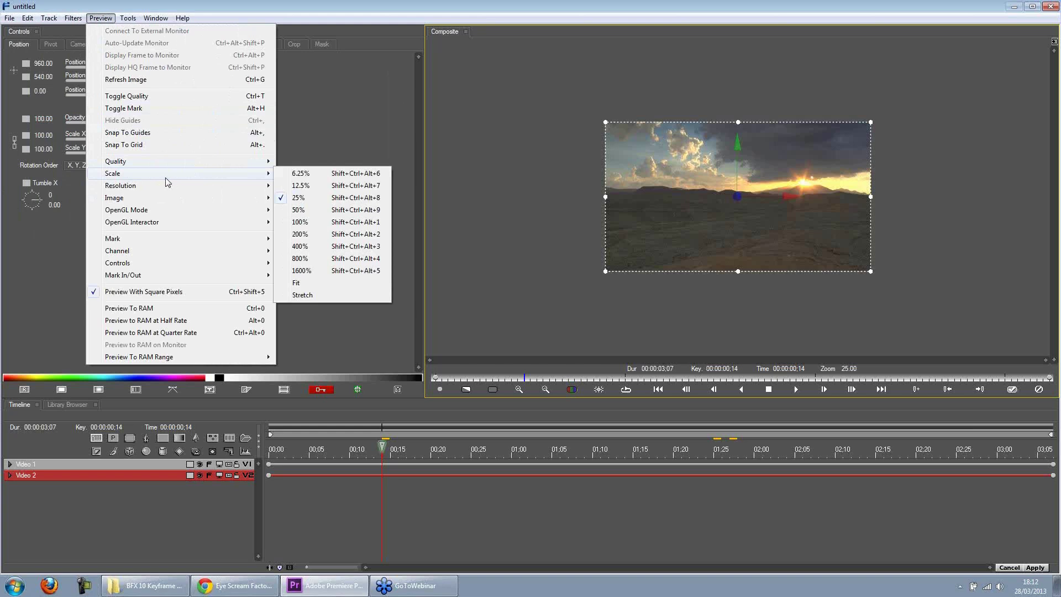
click(332, 283)
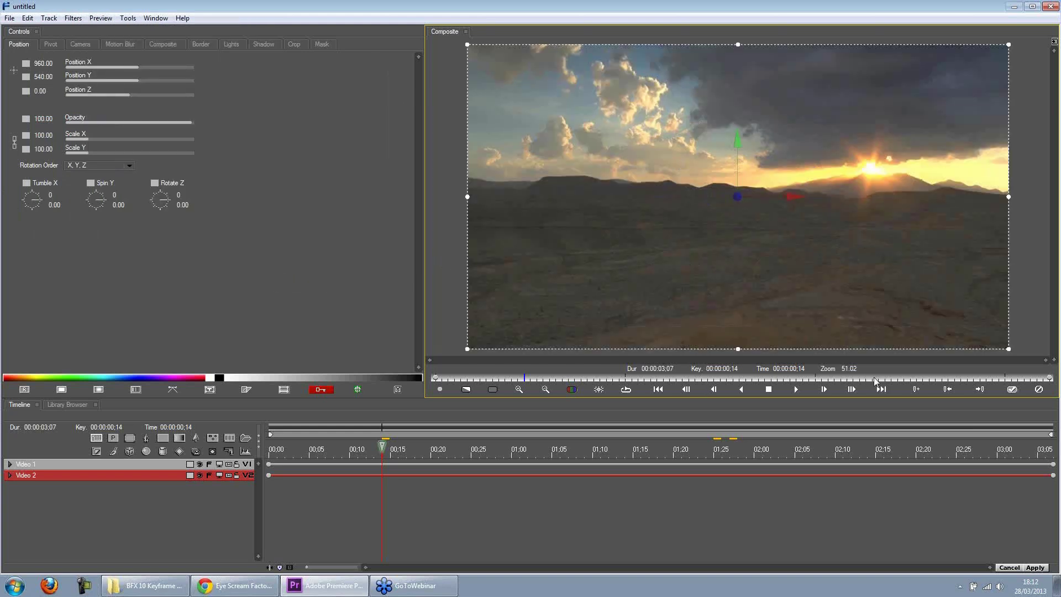
- Reduce the height of the controls and composite areas to give the timeline more room
click(100, 18)
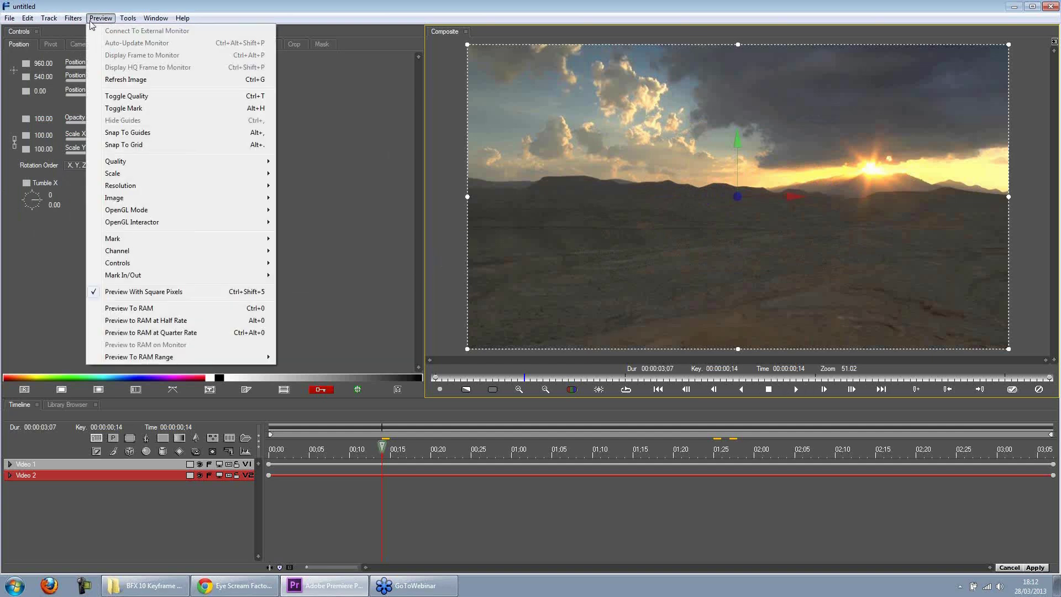
click(48, 18)
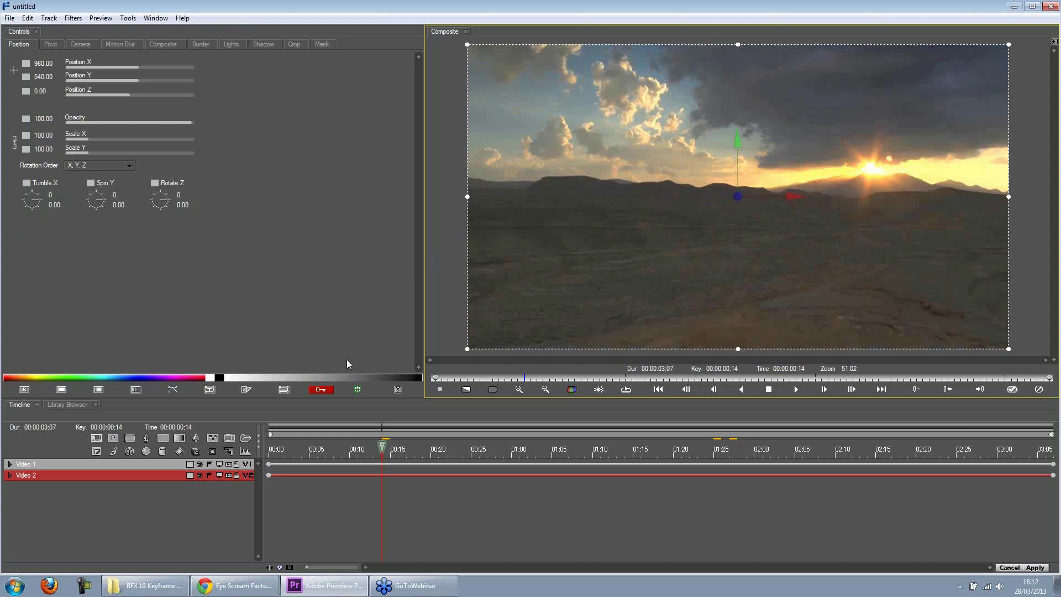
drag(412, 398, 418, 277)
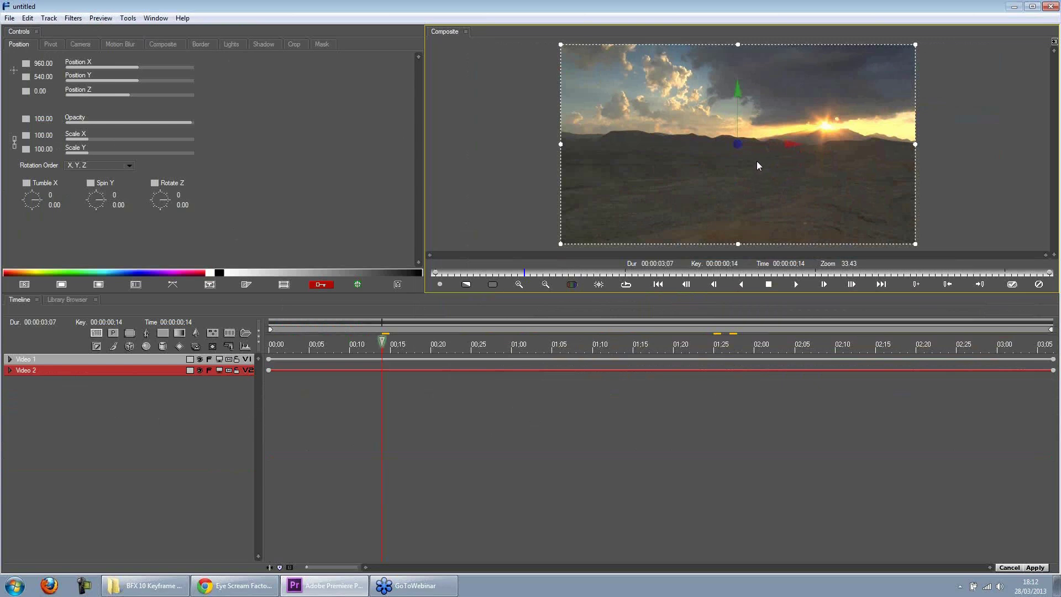
- Select the Video 1 track, then try to shift its image sideways and scale it down in the composite
click(171, 358)
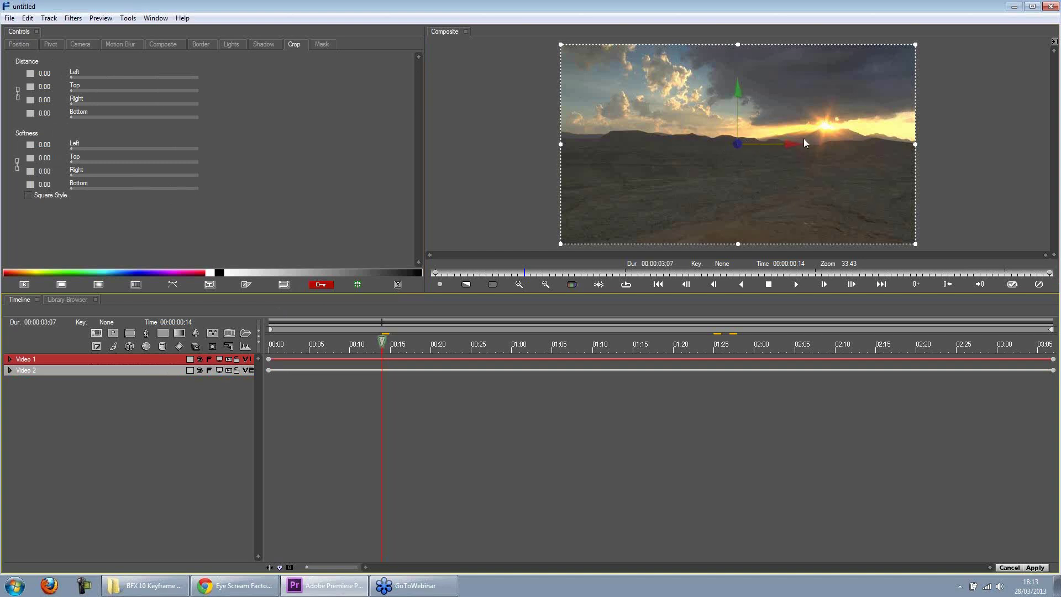
drag(793, 145, 718, 145)
mouse_move(666, 95)
mouse_down()
mouse_move(665, 117)
mouse_move(666, 93)
mouse_up()
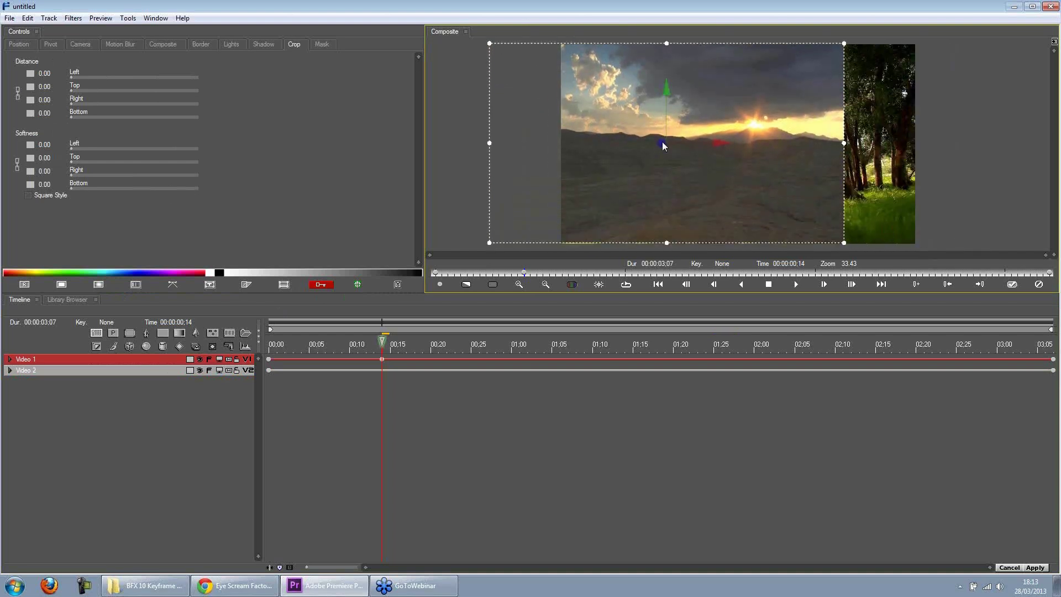
drag(665, 156, 645, 47)
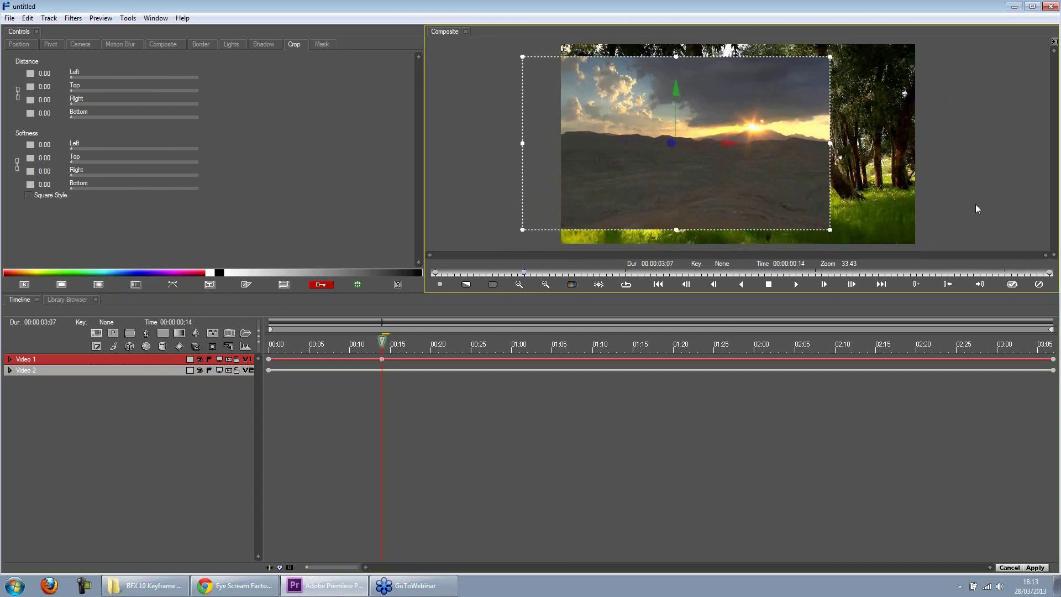
- Undo the position and scale changes made to the Video 1 track
key(ctrl+z)
key(ctrl+z)
key(ctrl+z)
key(ctrl+z)
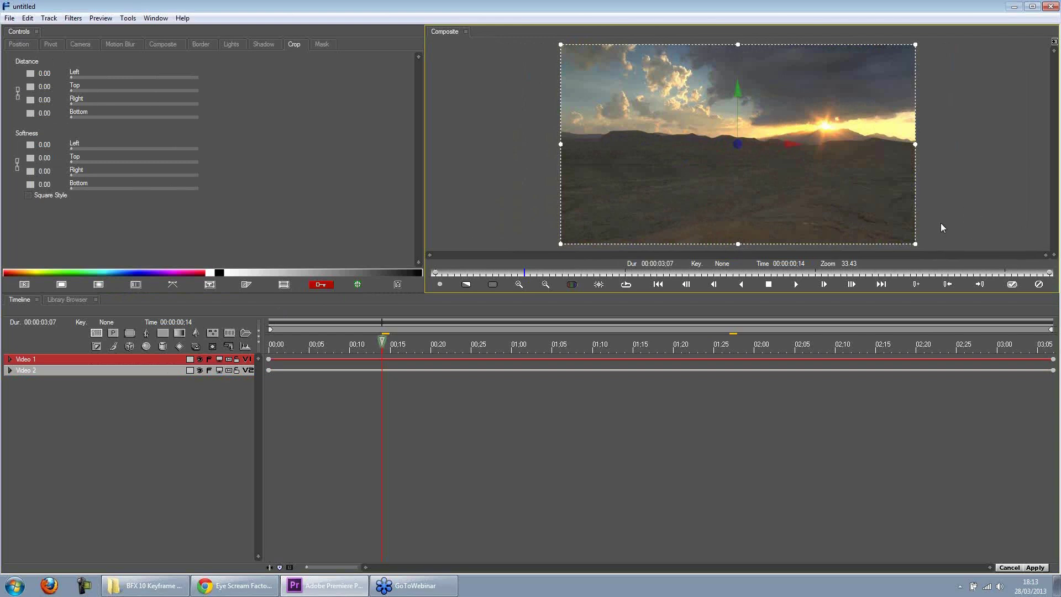
key(alt+F4)
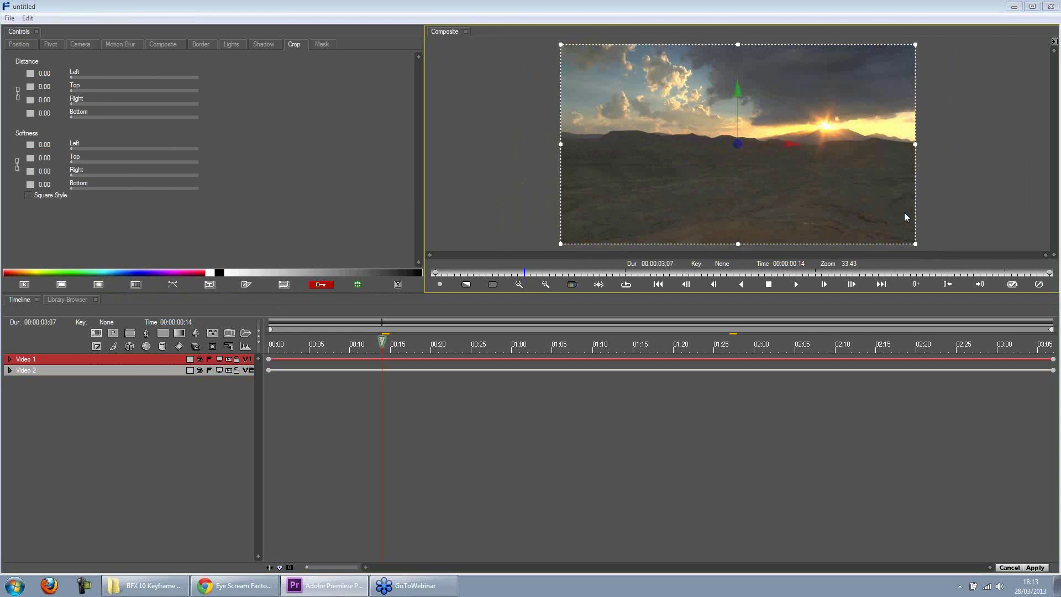
click(615, 329)
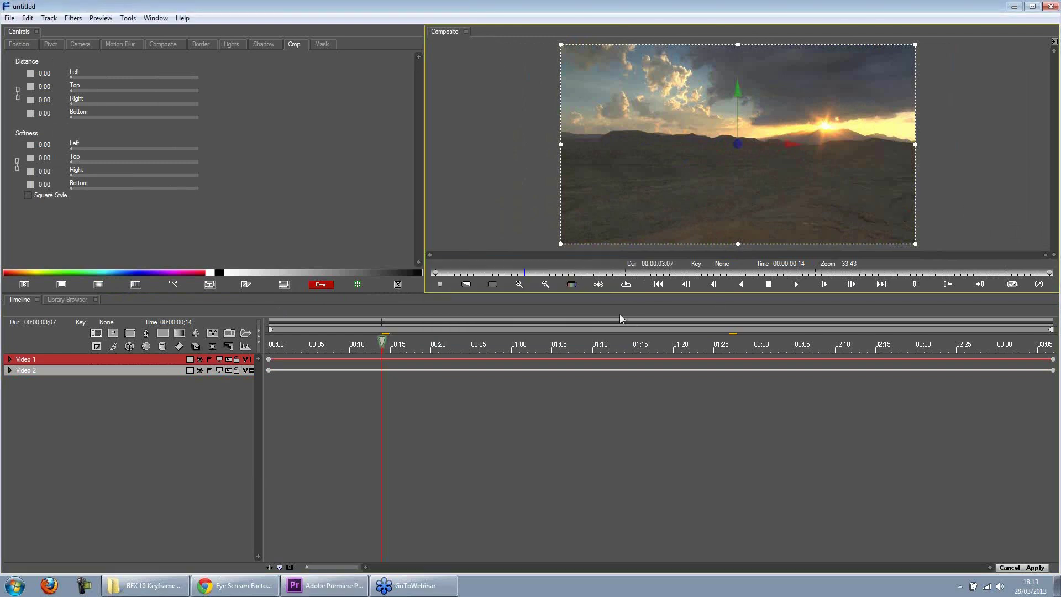
key(alt+w)
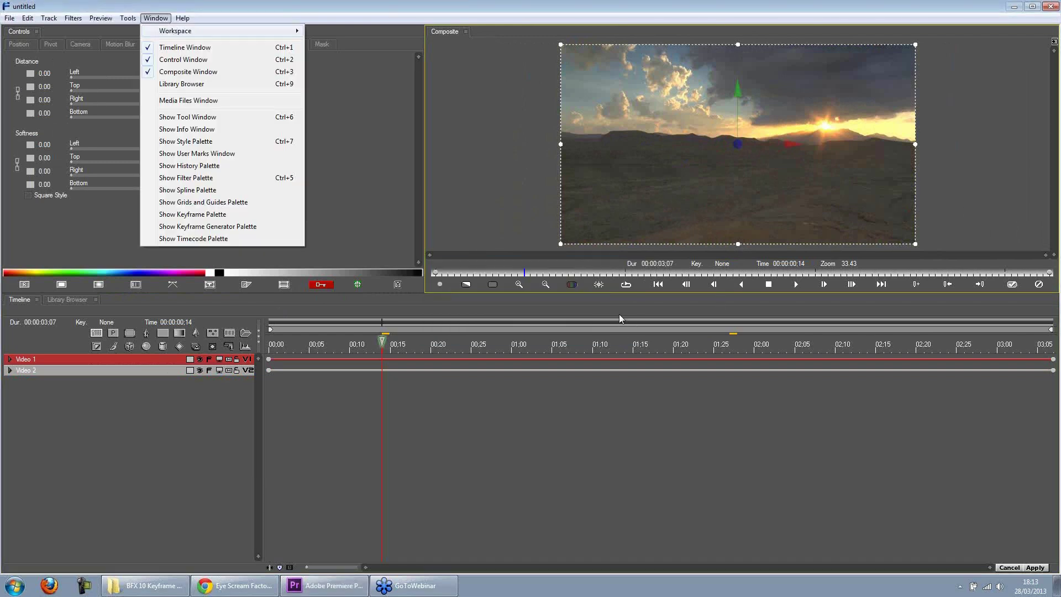
key(Escape)
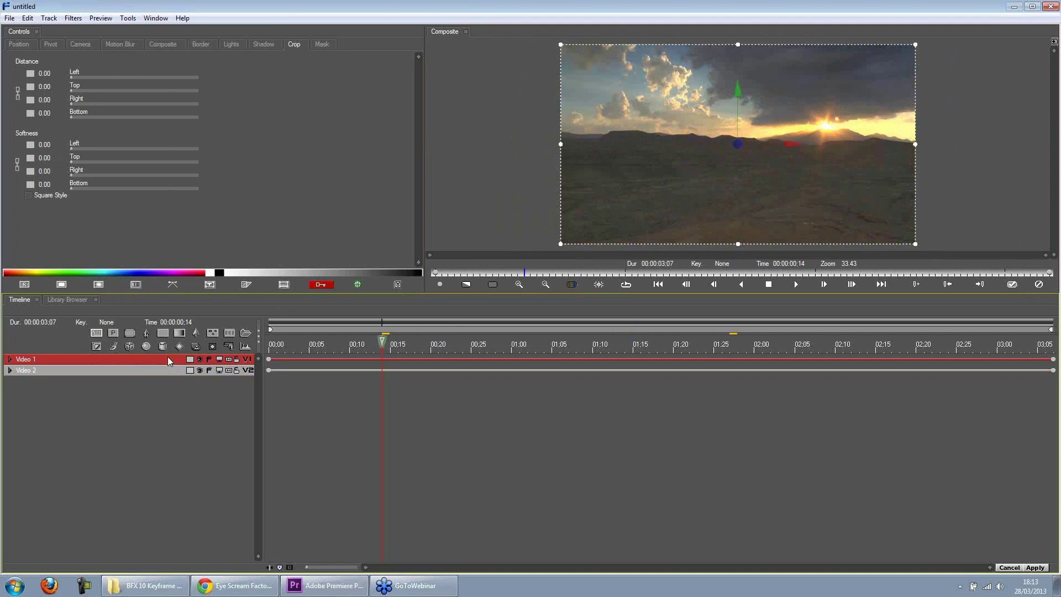
key(Escape)
- Show the Library Browser and close it so that the area holds only the Timeline
click(63, 304)
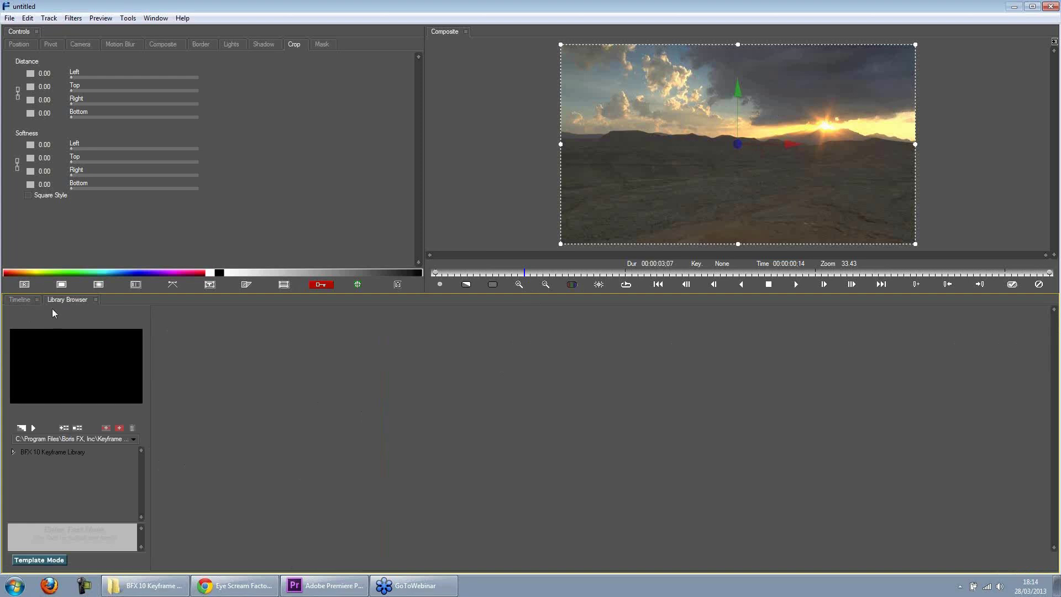
click(95, 300)
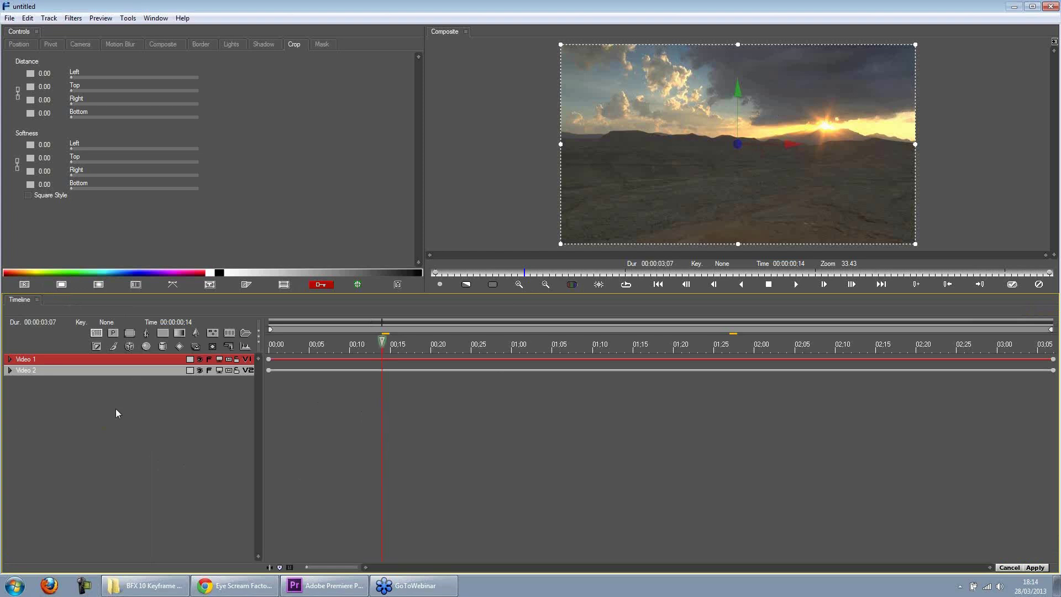
- Deselect the video tracks and show the Library Browser beside the Timeline
click(138, 440)
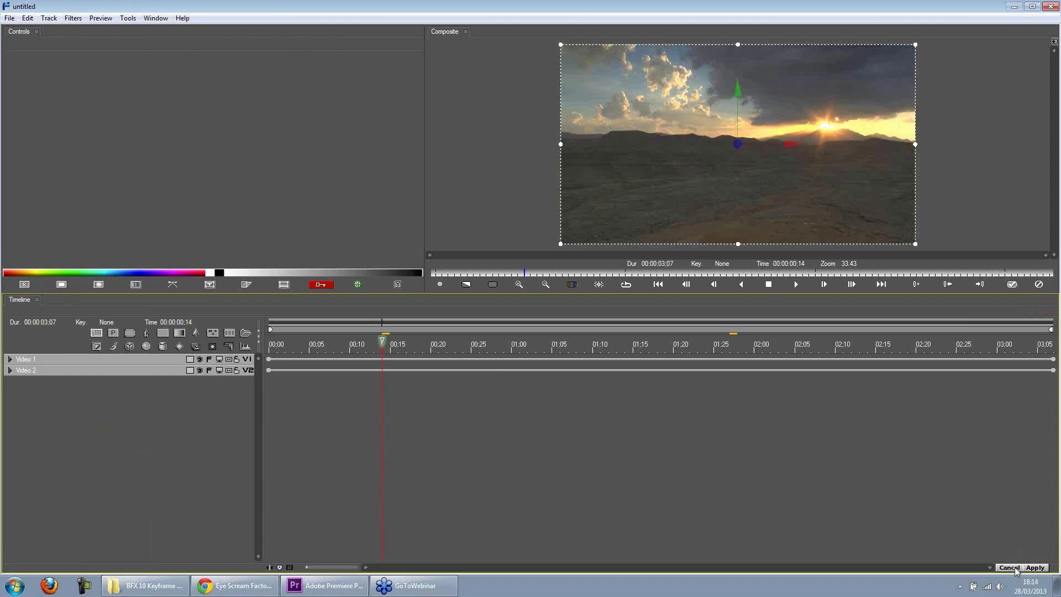
click(1033, 570)
click(156, 18)
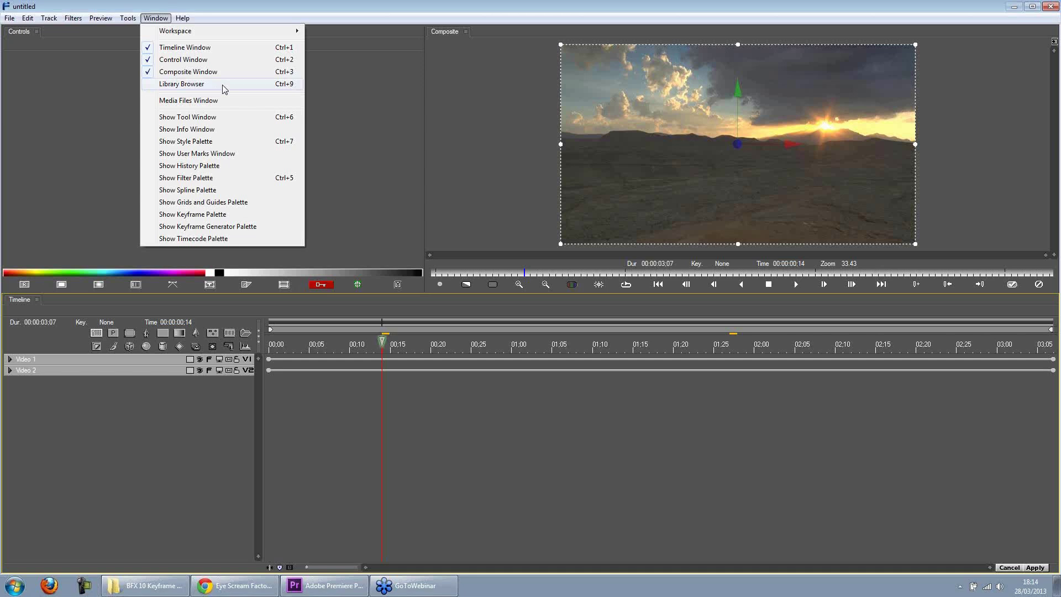
click(264, 88)
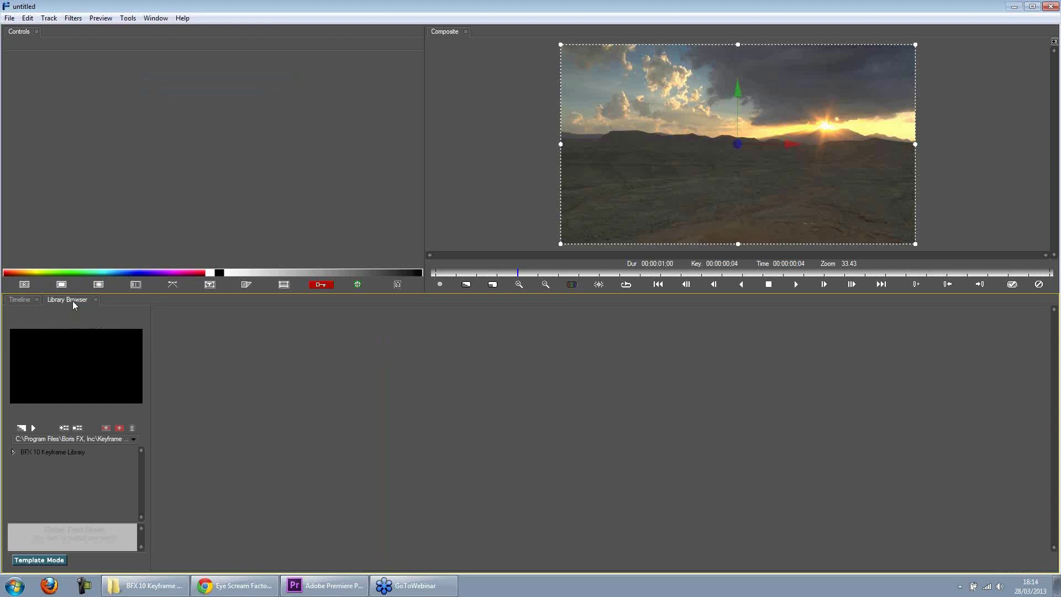
- Expand the BFX 10 Keyframe Library and its Transitions folder in the Library Browser
click(14, 452)
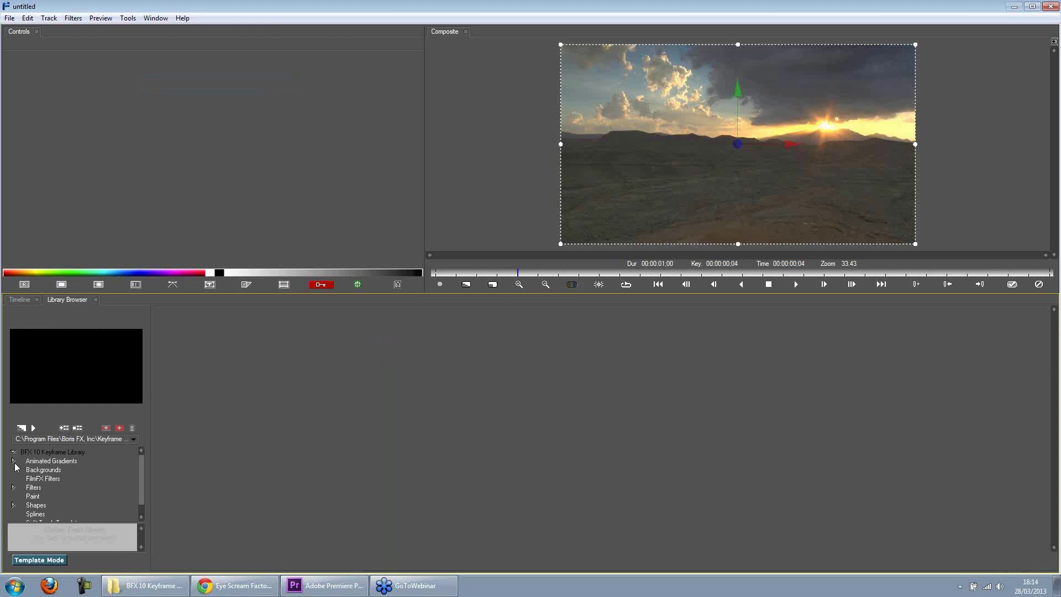
drag(140, 469, 147, 514)
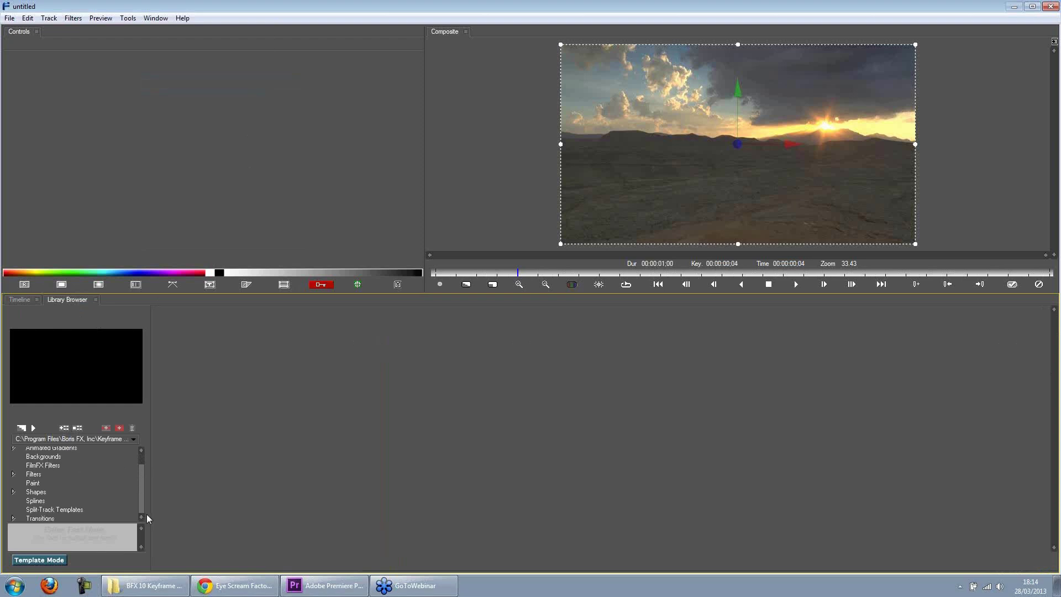
click(13, 518)
drag(139, 466, 135, 486)
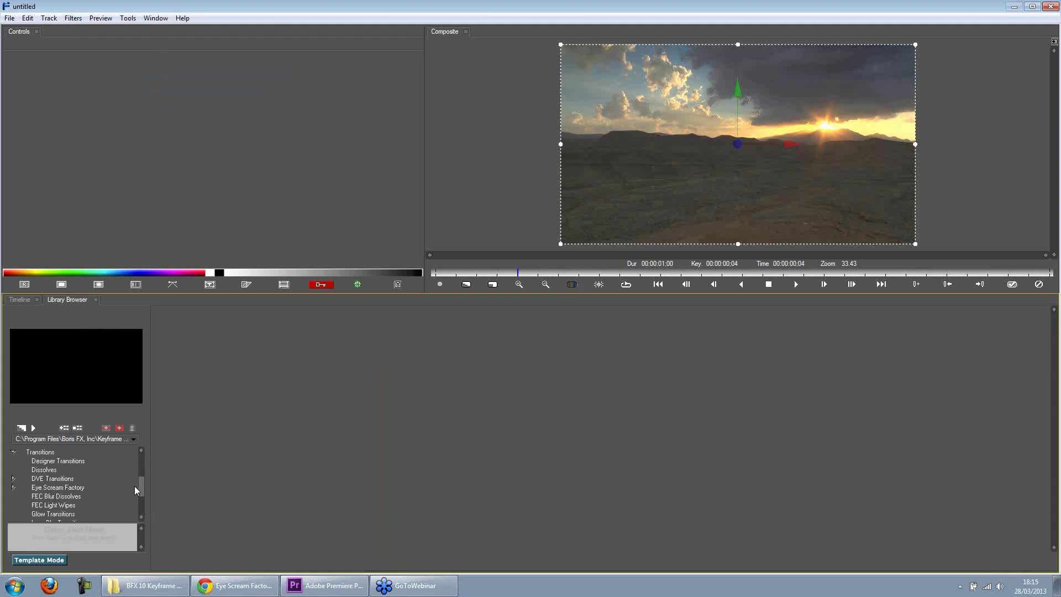
- Look through the presets in transition categories such as Dissolves, Eye Scream Factory, FEC Light Wipes, Glow Transitions and Light Rays Transitions
click(47, 470)
click(46, 488)
click(51, 505)
click(51, 514)
drag(140, 484, 136, 506)
click(77, 507)
click(59, 474)
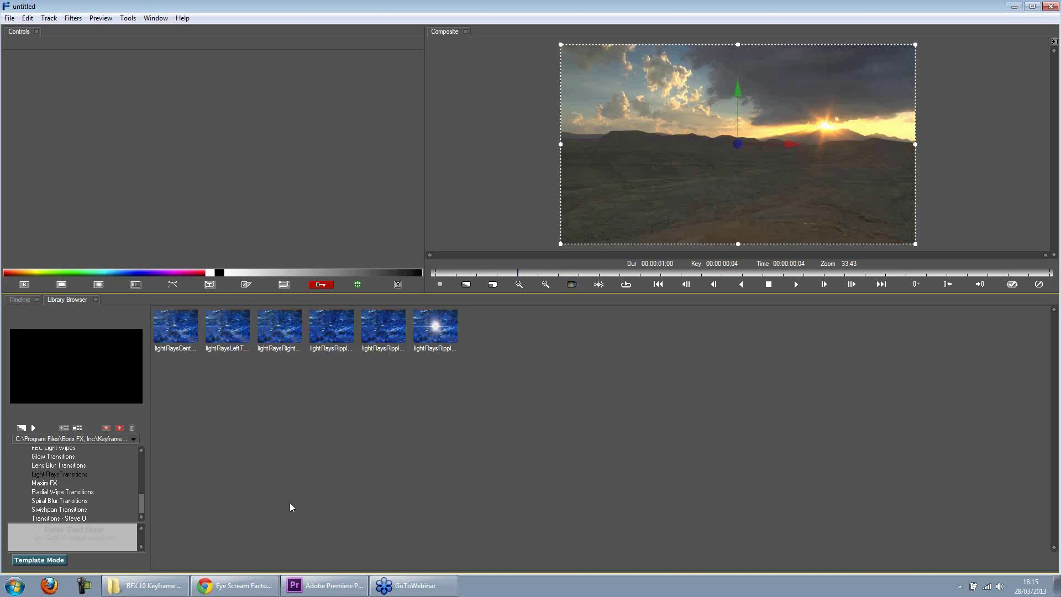
- Switch to Template Mode, reposition its window and return to Advanced Mode
click(47, 560)
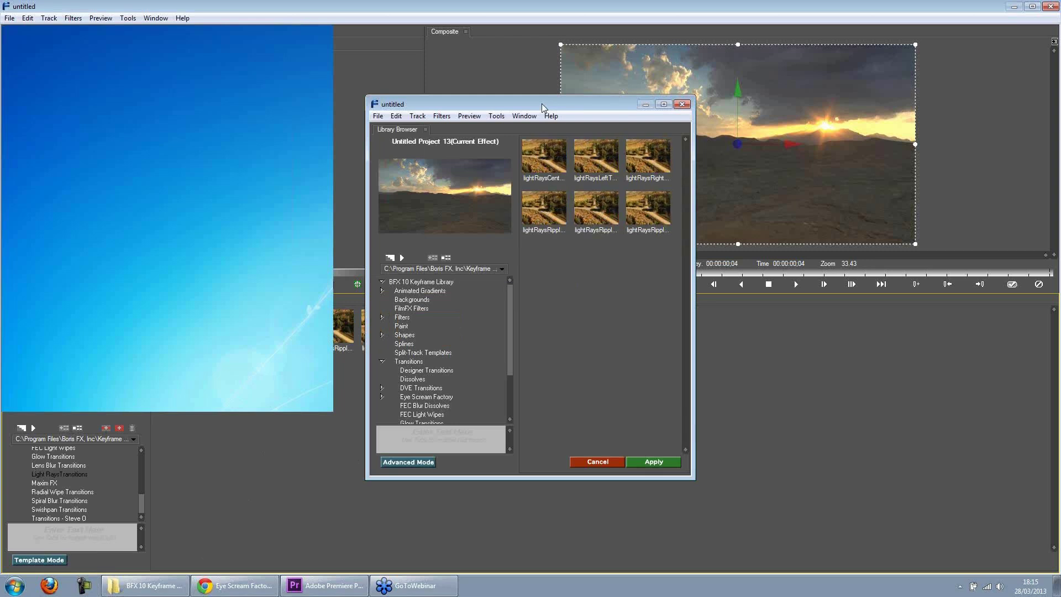
drag(542, 104, 495, 102)
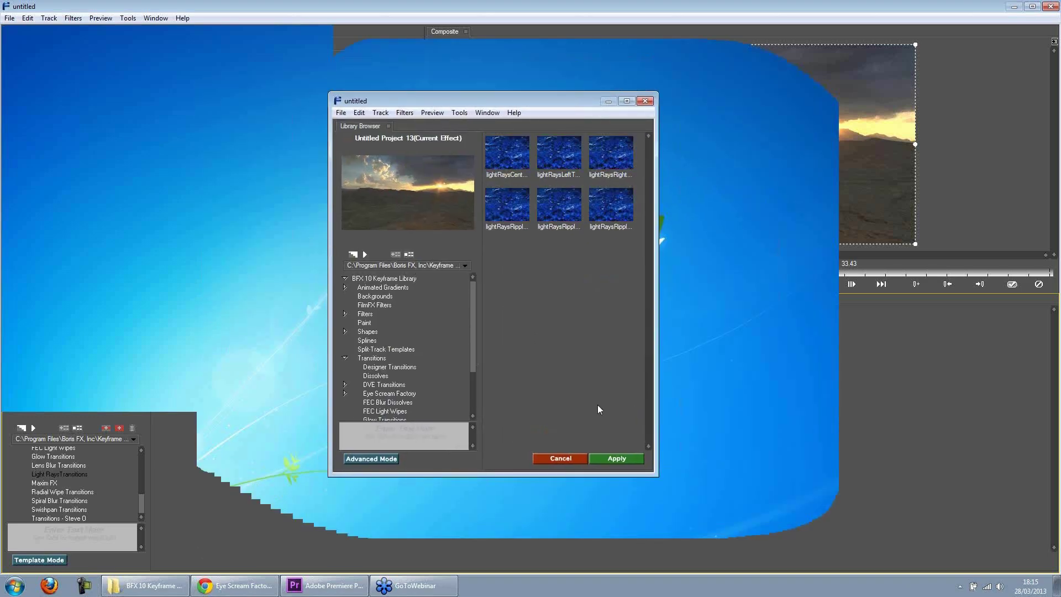
click(382, 459)
- Switch to Template Mode and list the presets of the Radial Wipe Transitions category
click(49, 561)
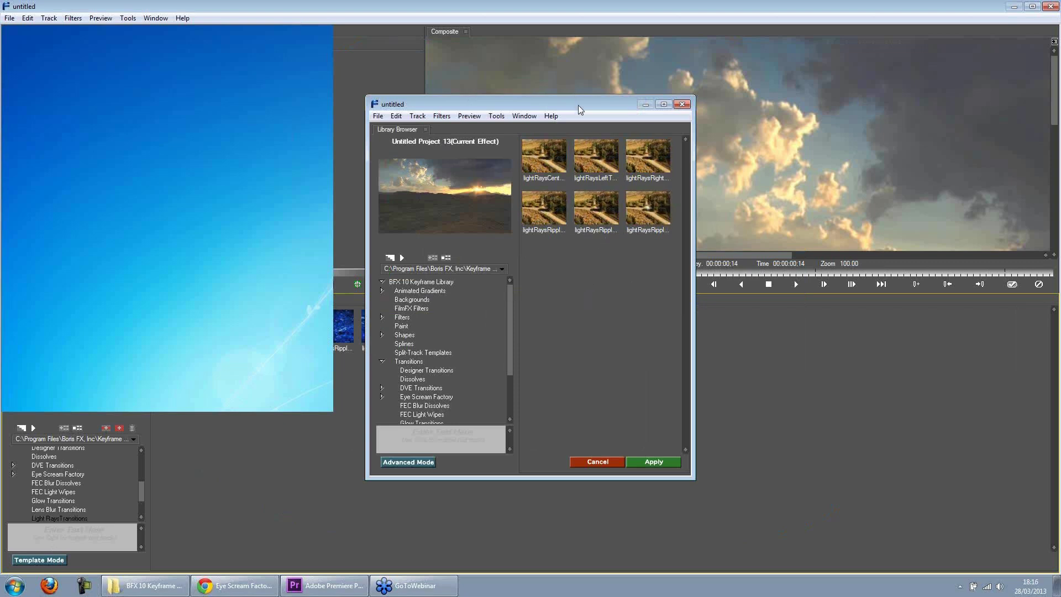
drag(577, 105, 443, 110)
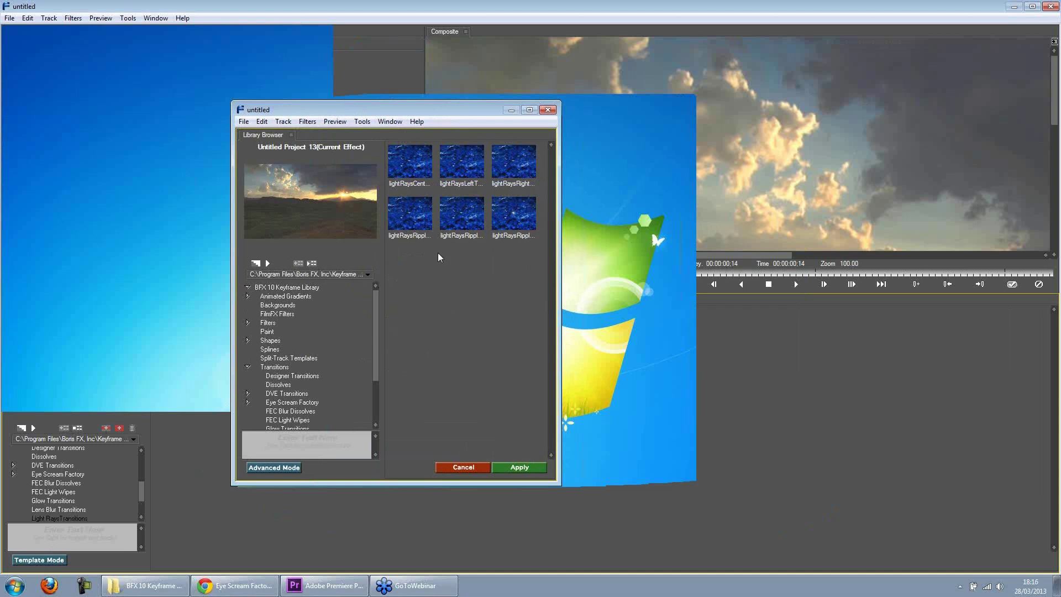
click(449, 214)
scroll(378, 330, down, 3)
click(280, 401)
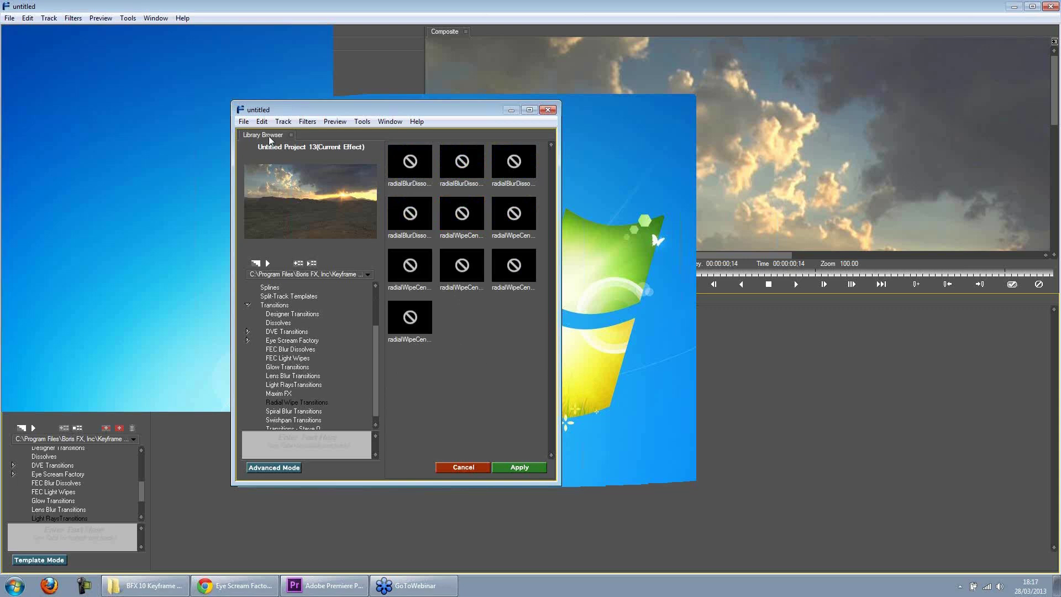
- Play a preview of the radialWipeCenterRays.bfx preset and generate thumbnails for the Radial Wipe Transitions presets
click(268, 264)
click(453, 268)
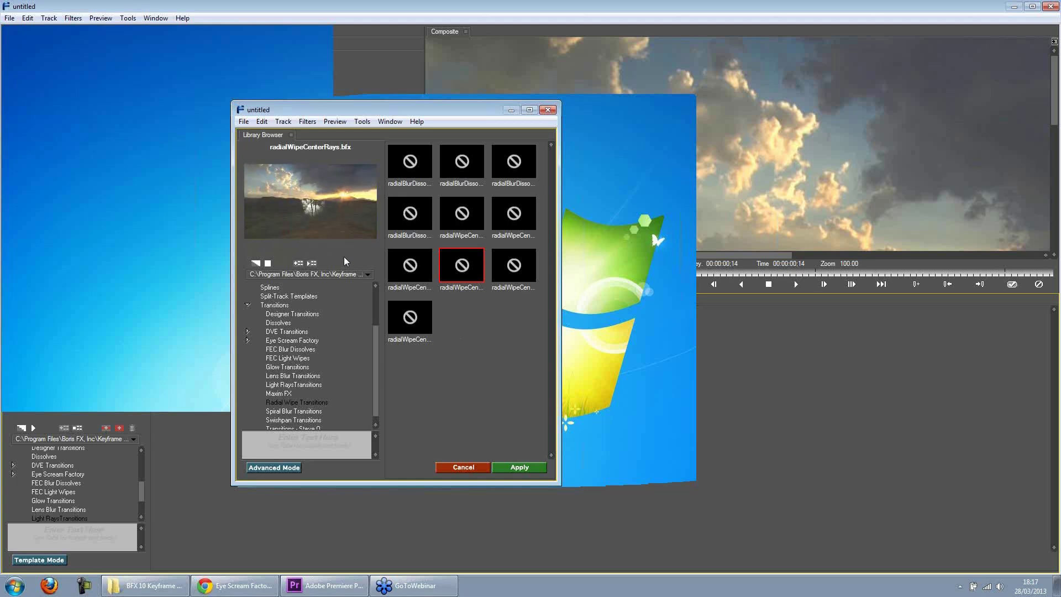
click(269, 265)
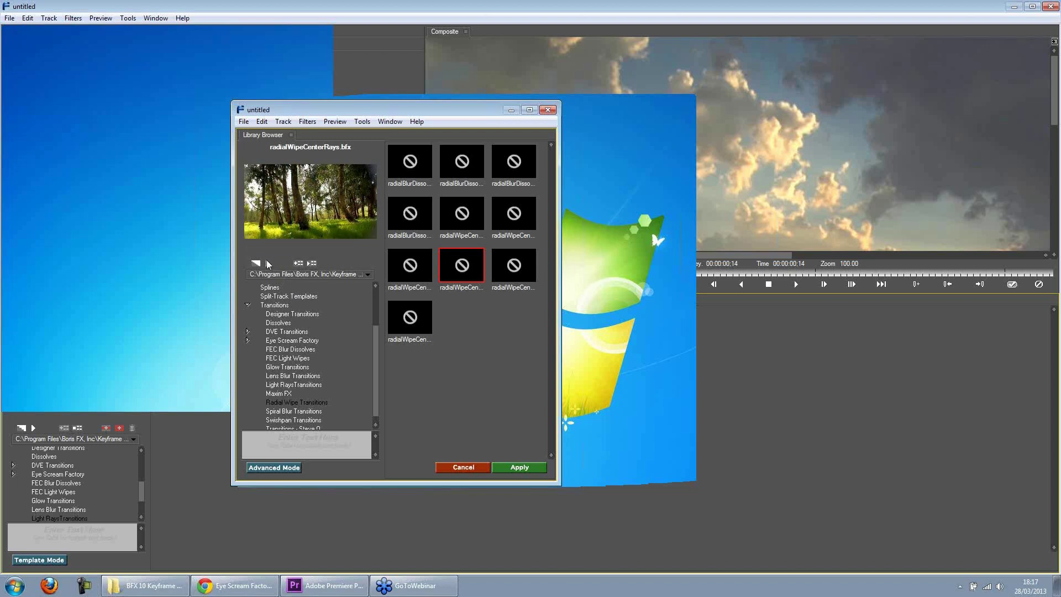
click(297, 264)
click(298, 263)
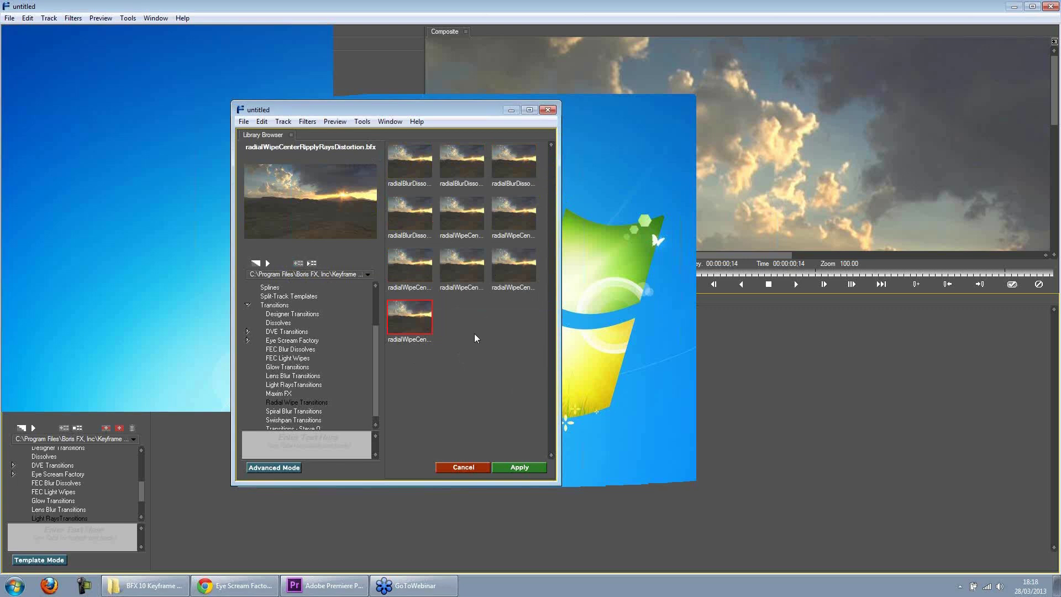
- In Windows Explorer, open the library's Transitions > Radial Wipe Transitions folder and examine the sizes and dates of its .bfx files
click(147, 585)
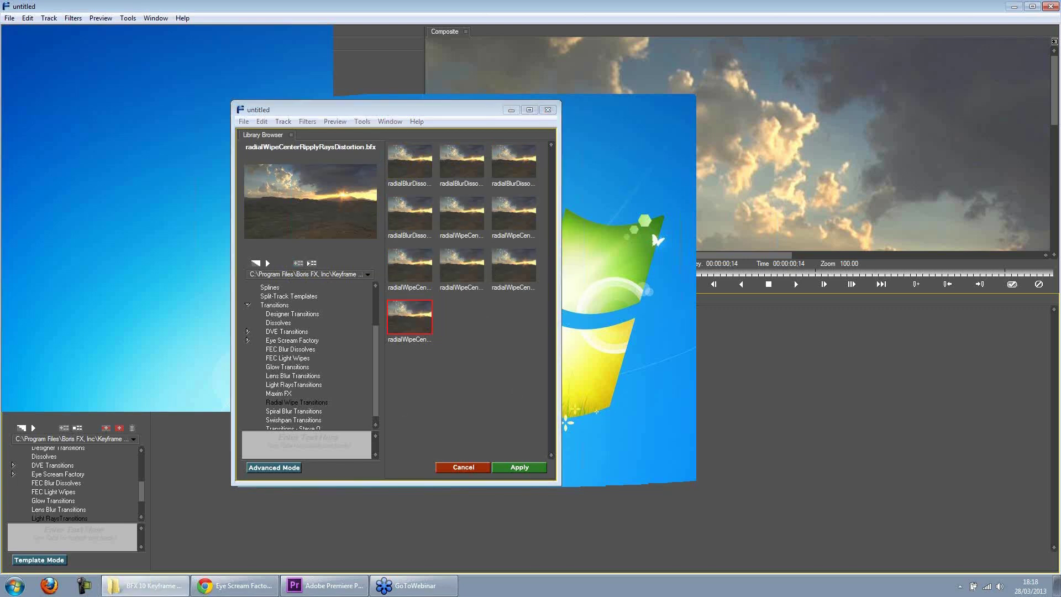
drag(141, 123, 610, 162)
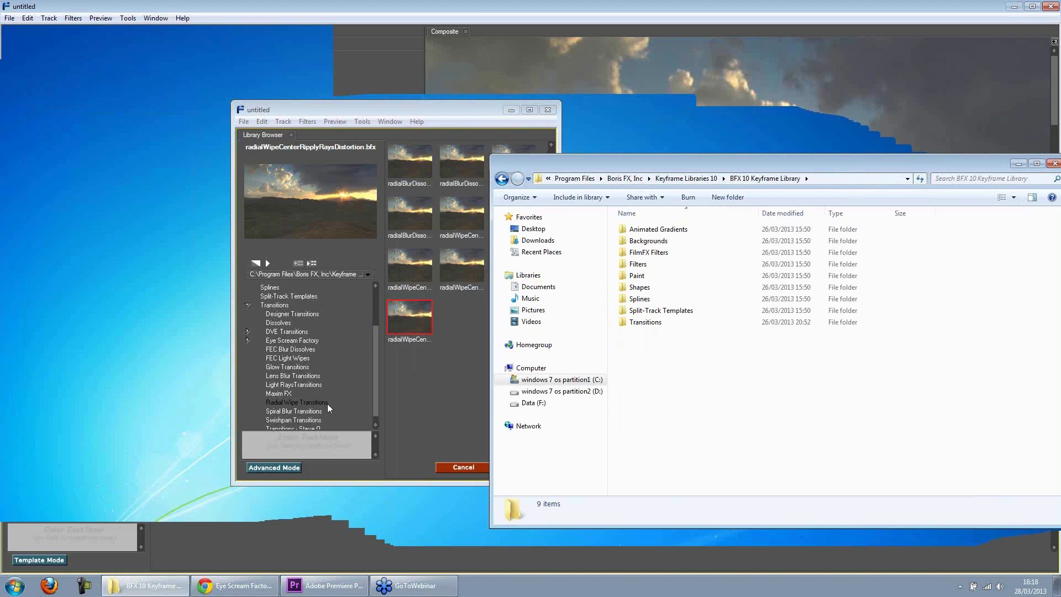
double_click(641, 322)
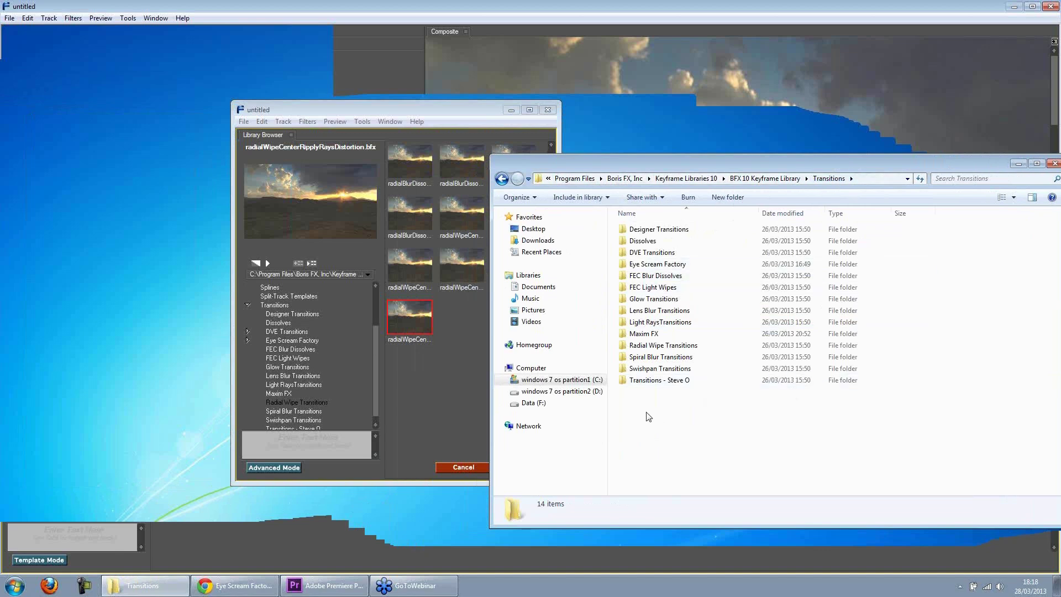
double_click(628, 349)
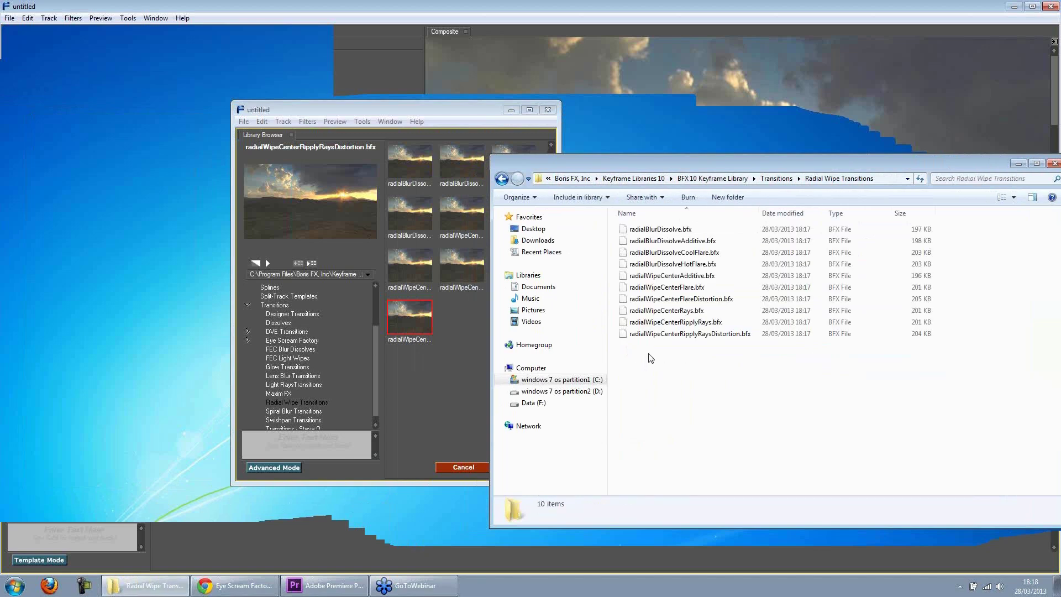
click(633, 299)
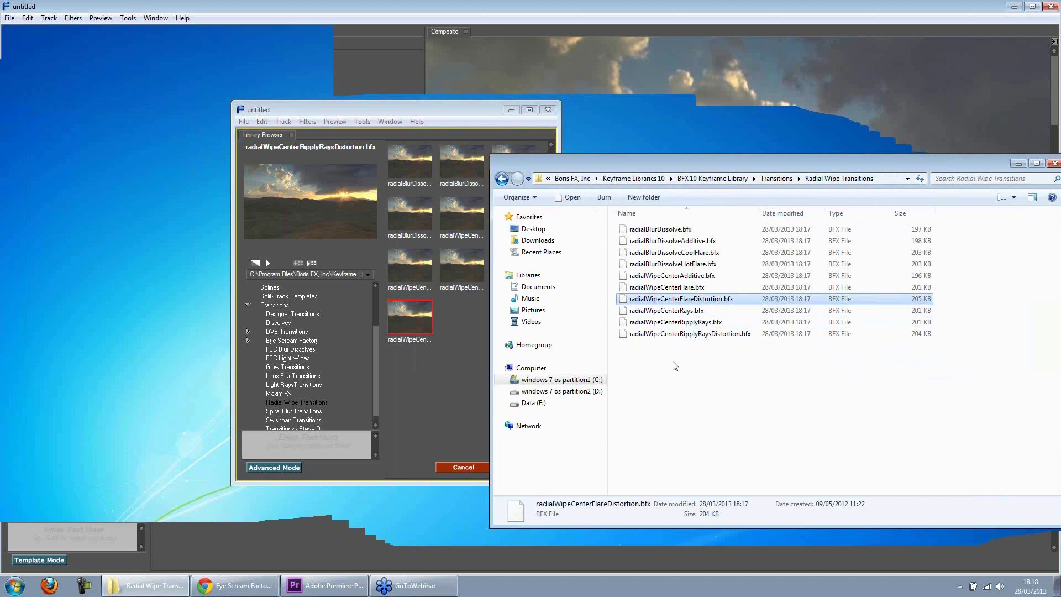
click(629, 334)
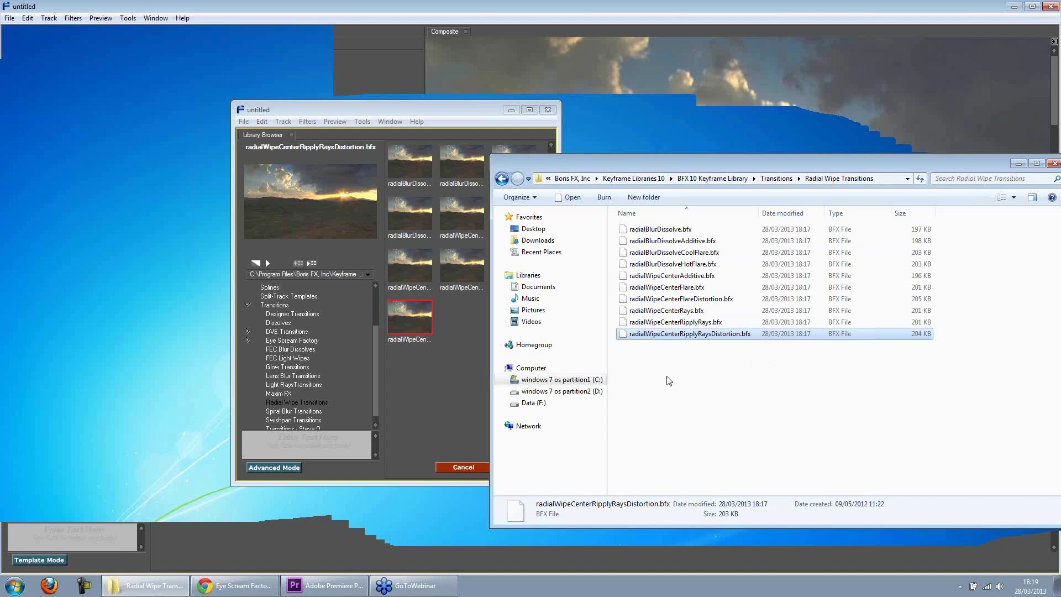
- Back in the Library Browser, compare the Radial Wipe presets with animated thumbnails and apply radialWipeCenterRipplyRaysDistortion.bfx
click(422, 111)
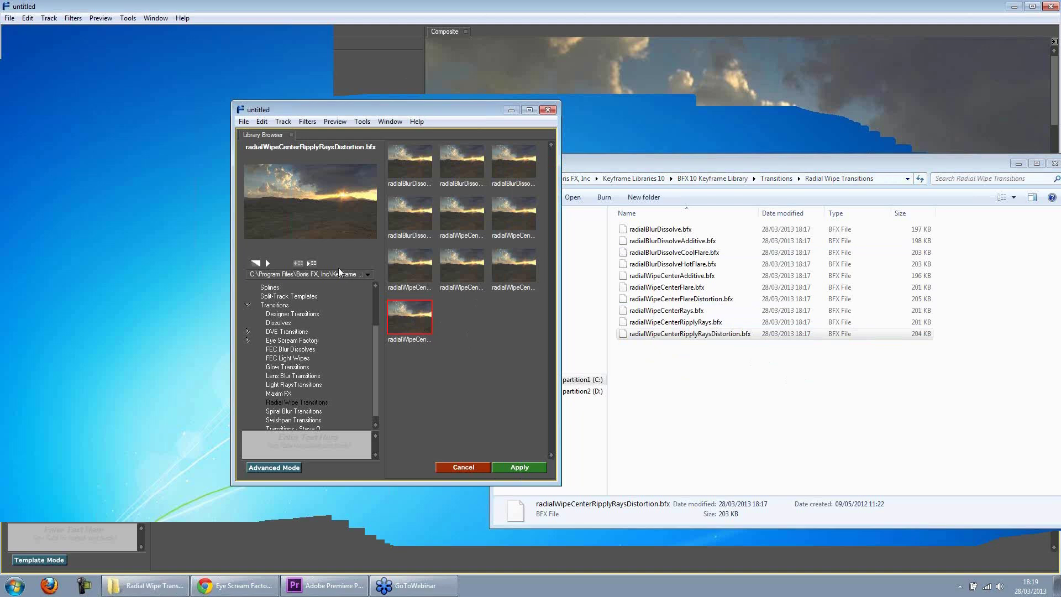
click(311, 263)
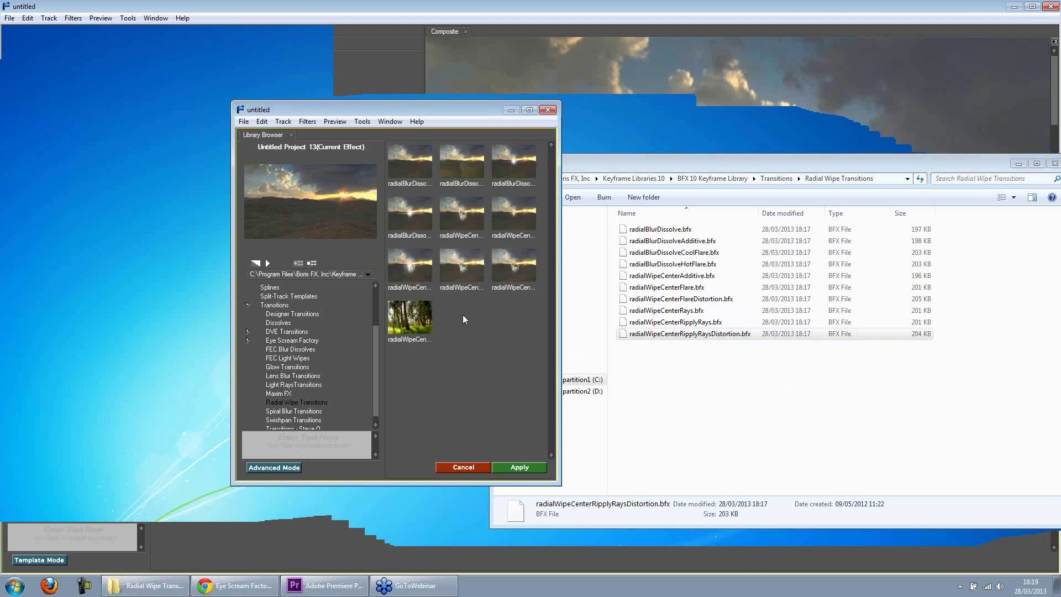
click(461, 217)
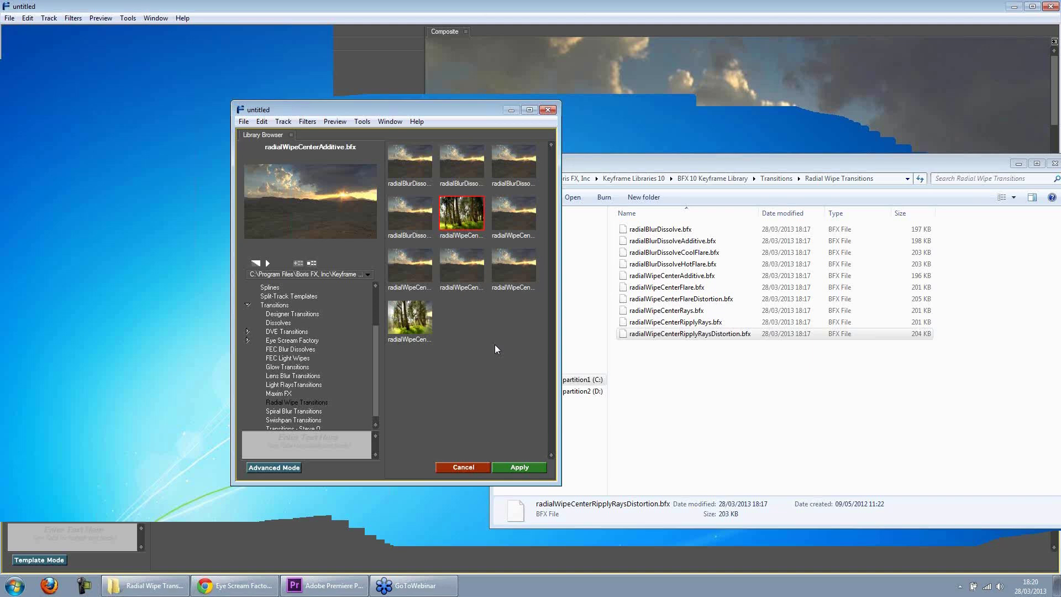
click(463, 274)
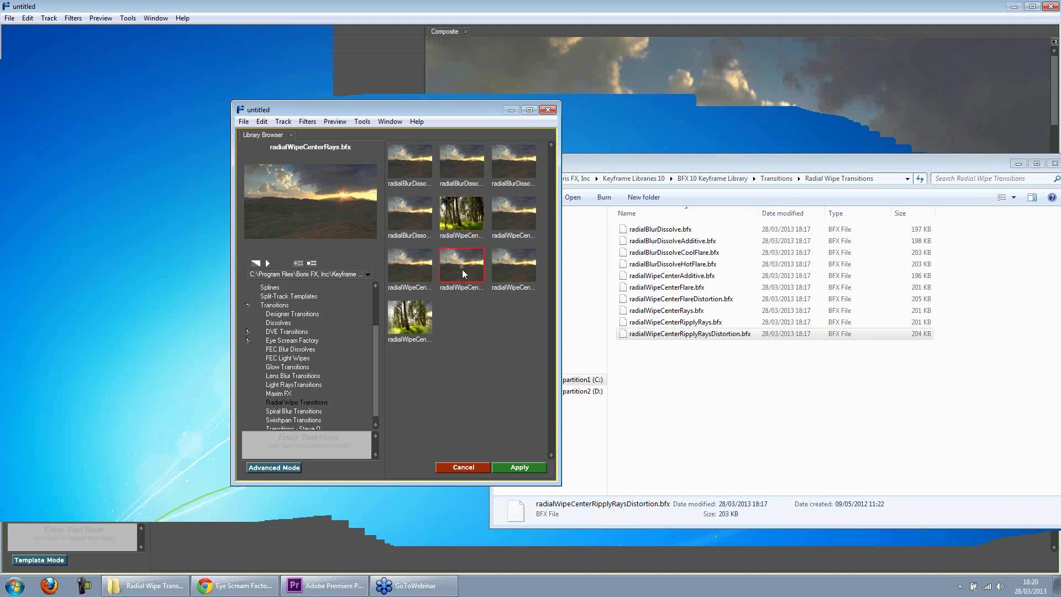
click(411, 266)
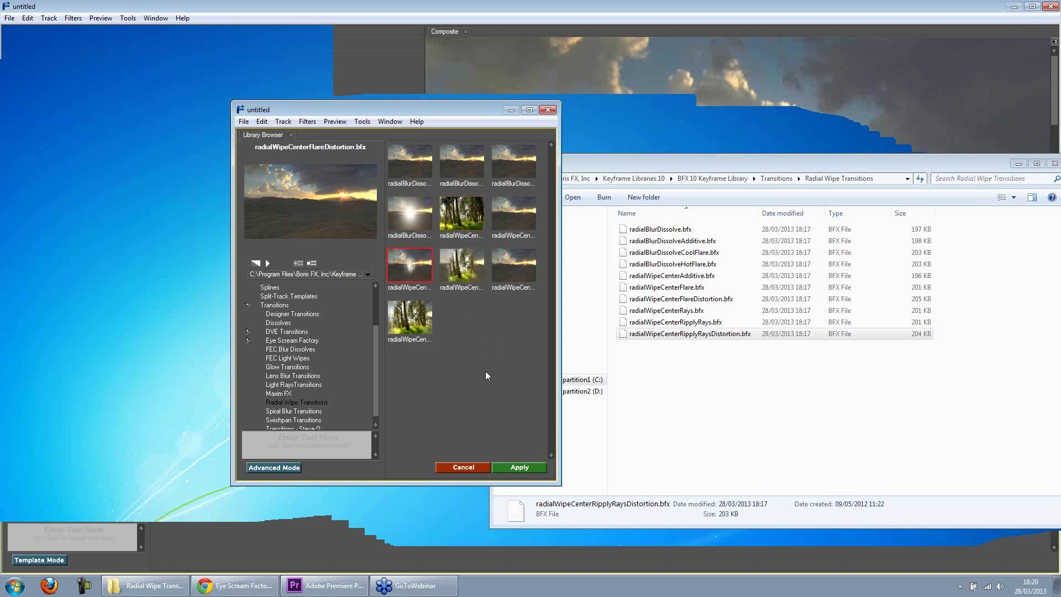
click(411, 321)
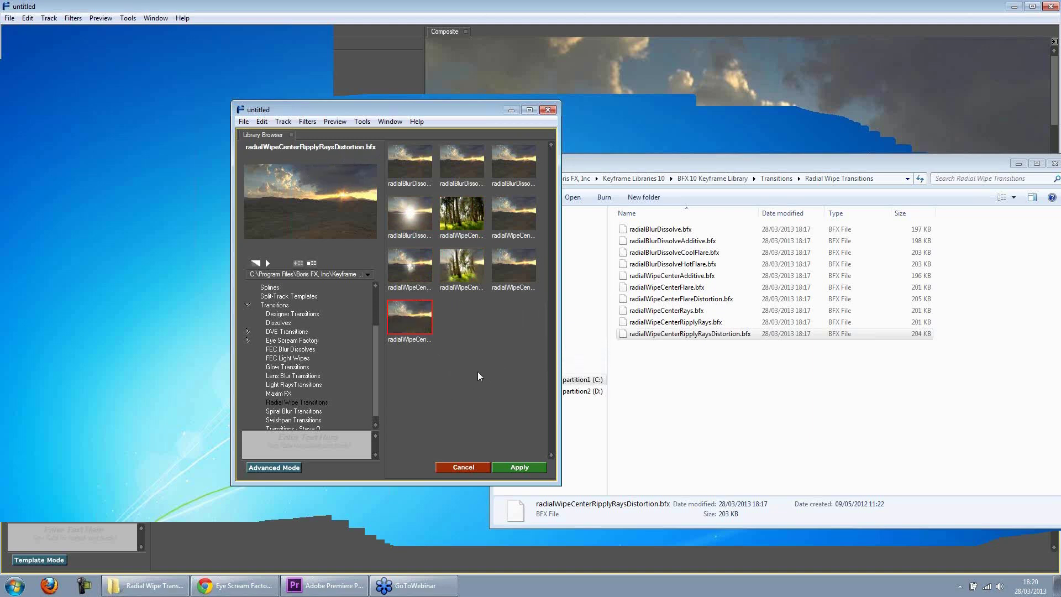
click(516, 467)
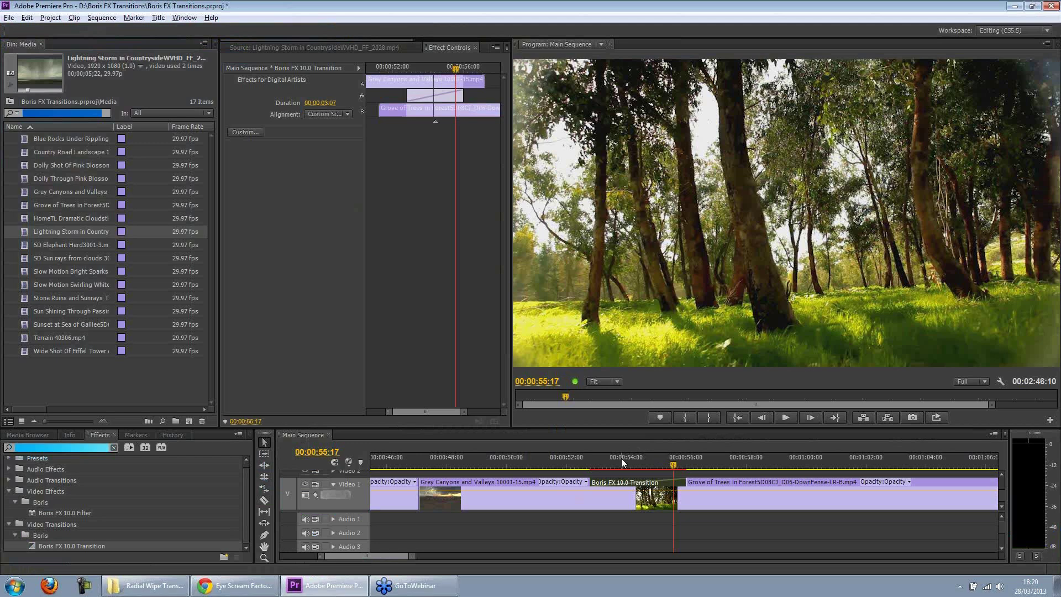
- Scrub through the Boris FX transition between the Grey Canyons and Grove of Trees clips to check the effect
drag(572, 459, 633, 456)
mouse_move(644, 453)
mouse_down()
mouse_move(687, 453)
mouse_move(628, 461)
mouse_up()
click(645, 461)
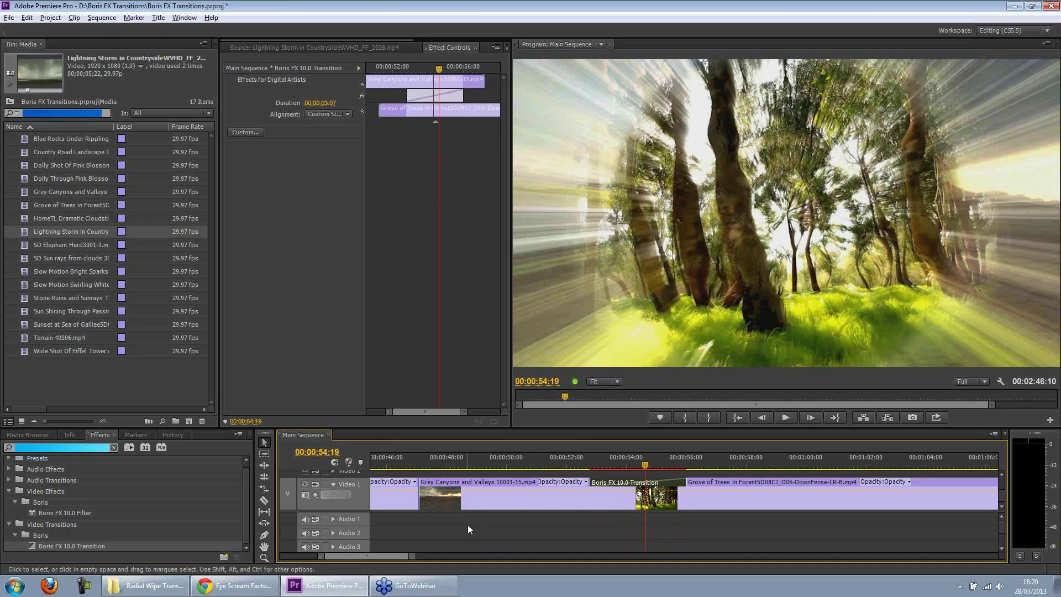
- Move the playhead to 00:01:06:14, just before the cut between the Grove of Trees and HomeTL Dramatic Clouds clips
drag(385, 556, 400, 556)
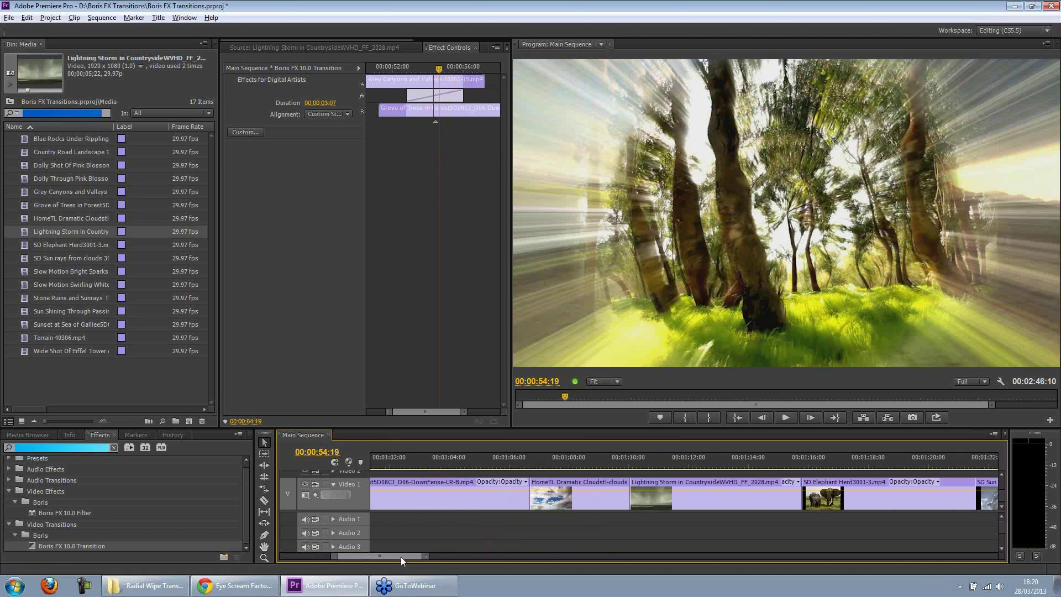
click(548, 461)
click(496, 459)
click(523, 459)
- Search the effects for "boris" and place the Boris FX 10.0 Transition on the cut between the Grove of Trees and HomeTL Dramatic Clouds clips
click(114, 448)
click(30, 448)
text(boris)
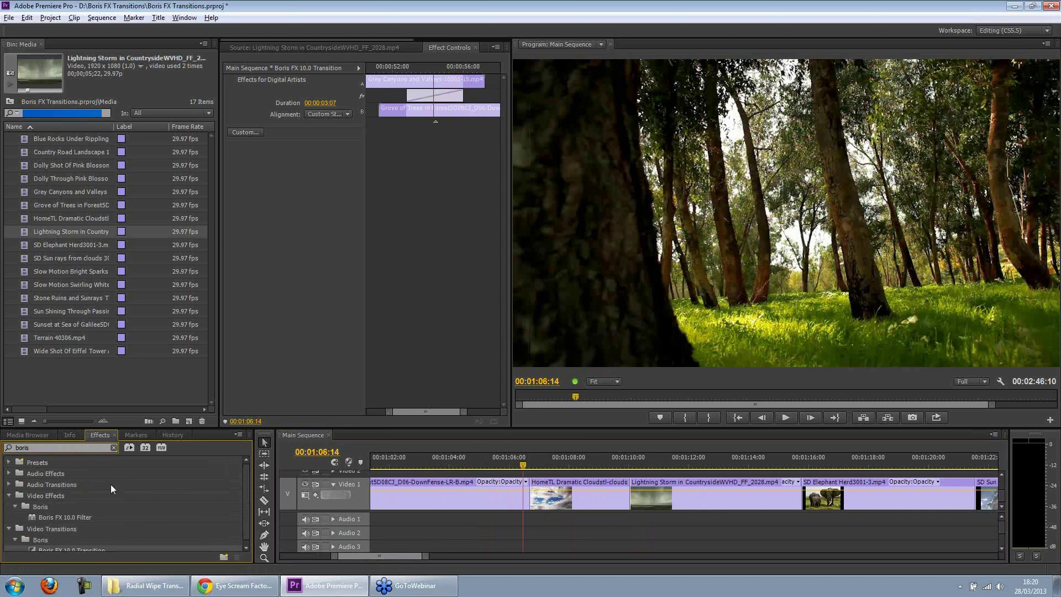
scroll(244, 487, down, 1)
drag(32, 545, 526, 479)
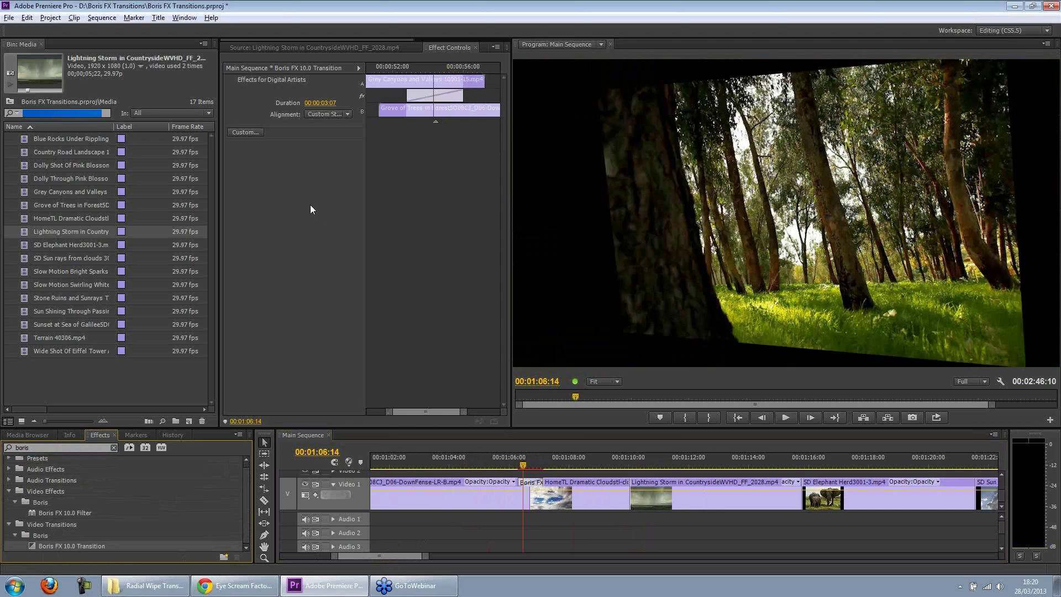
- Select the new Boris FX transition, open its custom interface and reposition the window
click(531, 484)
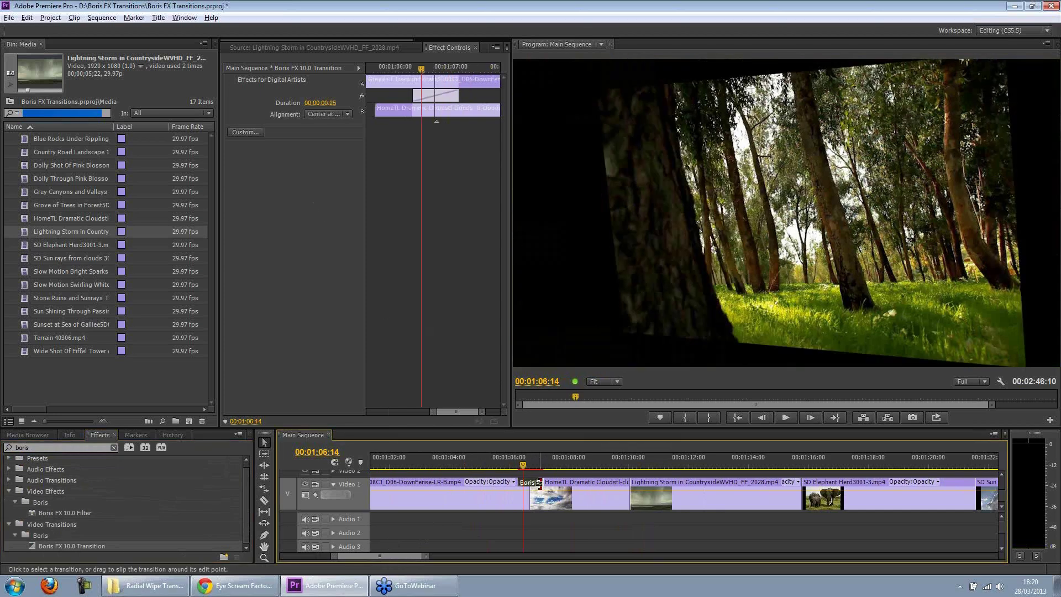
click(252, 134)
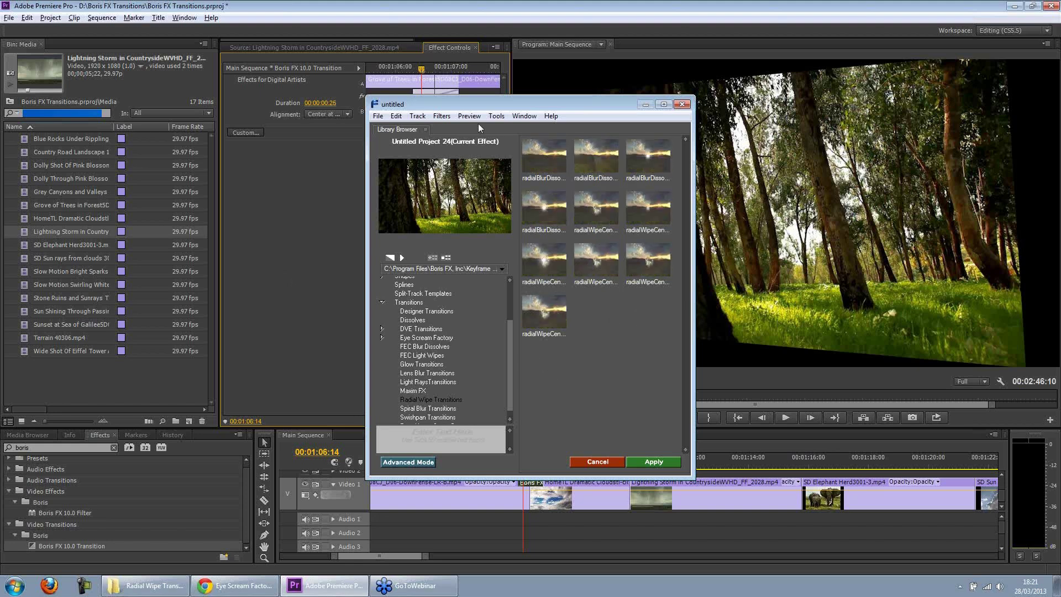
drag(493, 105, 476, 101)
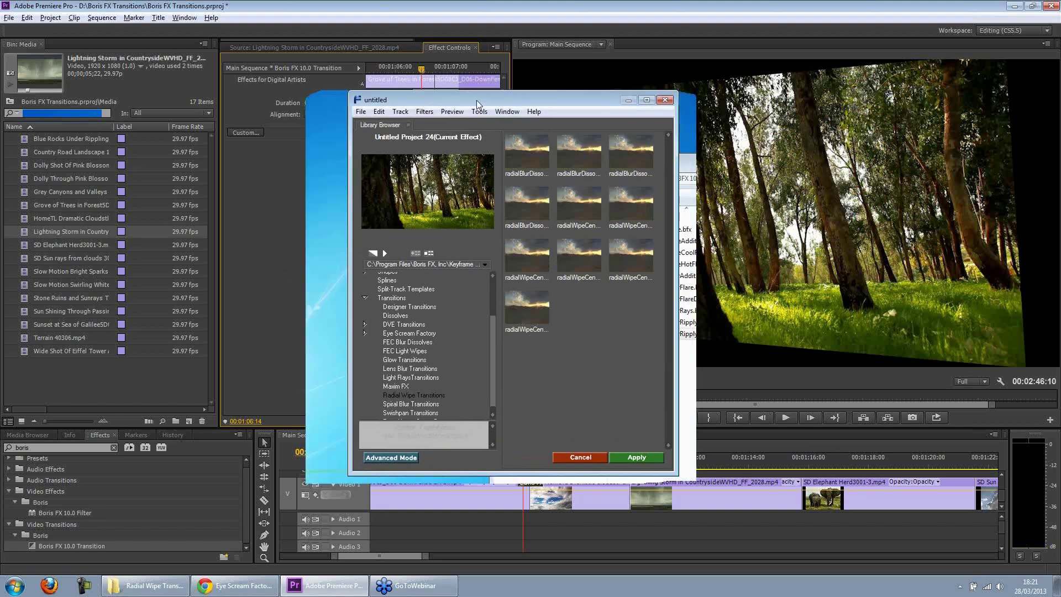
- Browse the Light Rays, Spiral Blur and Radial Wipe transition presets, then cancel the custom interface
click(409, 378)
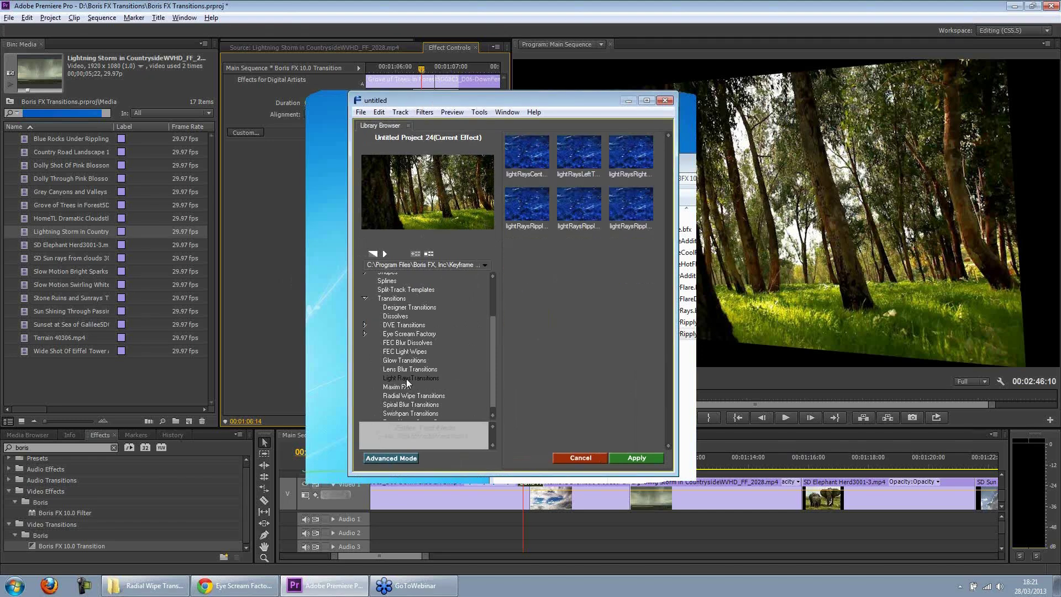
click(412, 397)
click(412, 404)
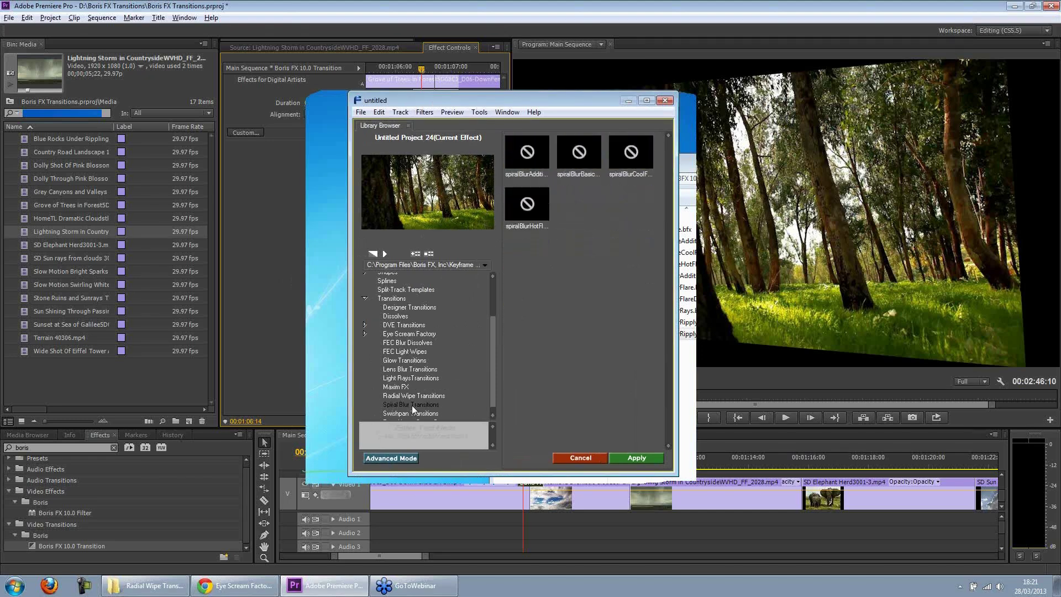
click(420, 395)
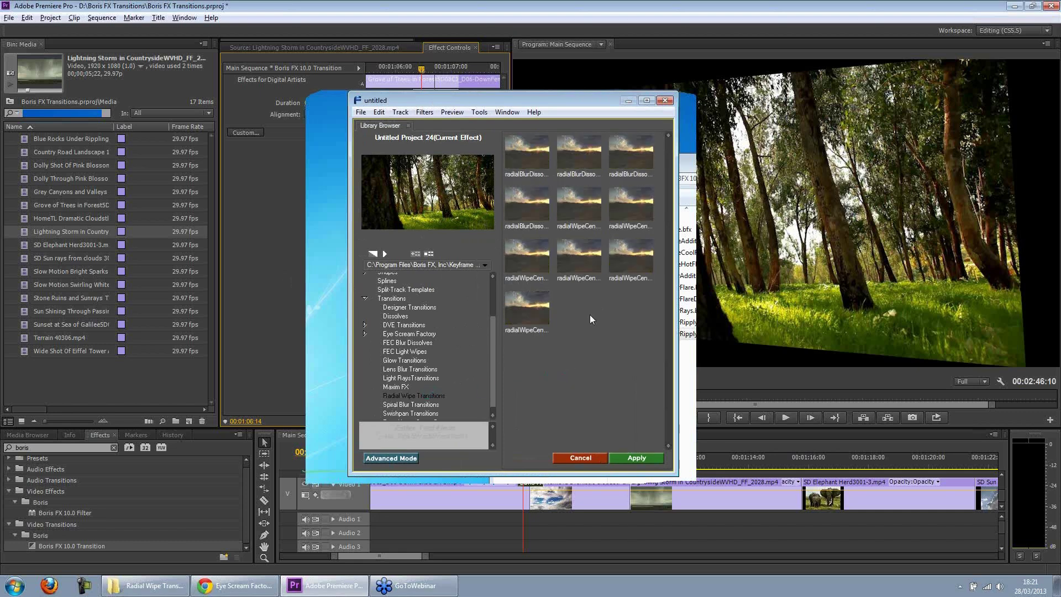
click(571, 457)
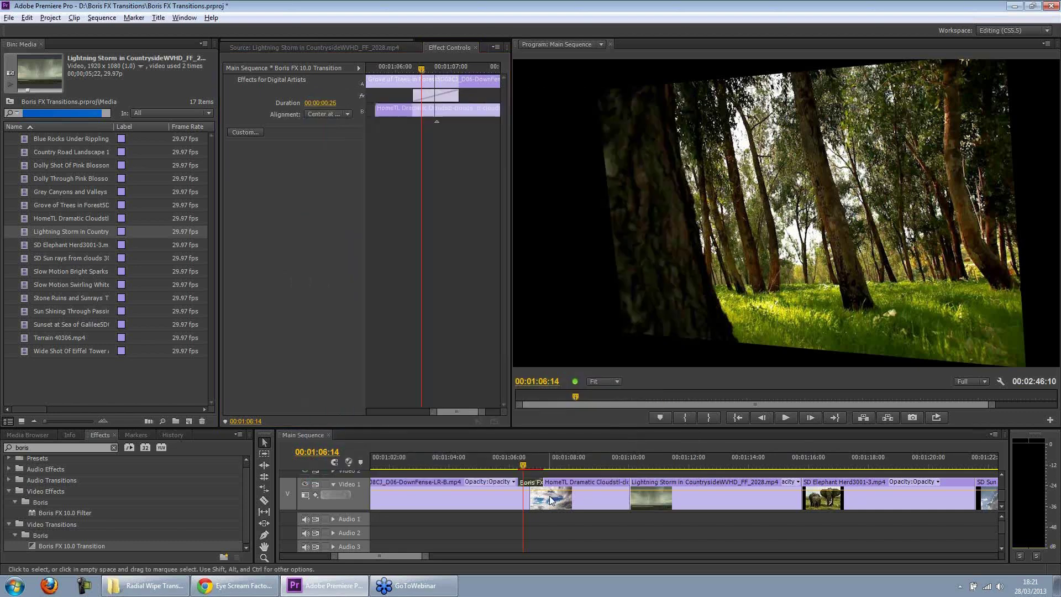
- Move the playhead to 00:02:20:00, at the cut between the Sun Shining Through Passing Clouds and Sunset at Sea of Galilee clips
scroll(407, 556, down, 3)
click(614, 465)
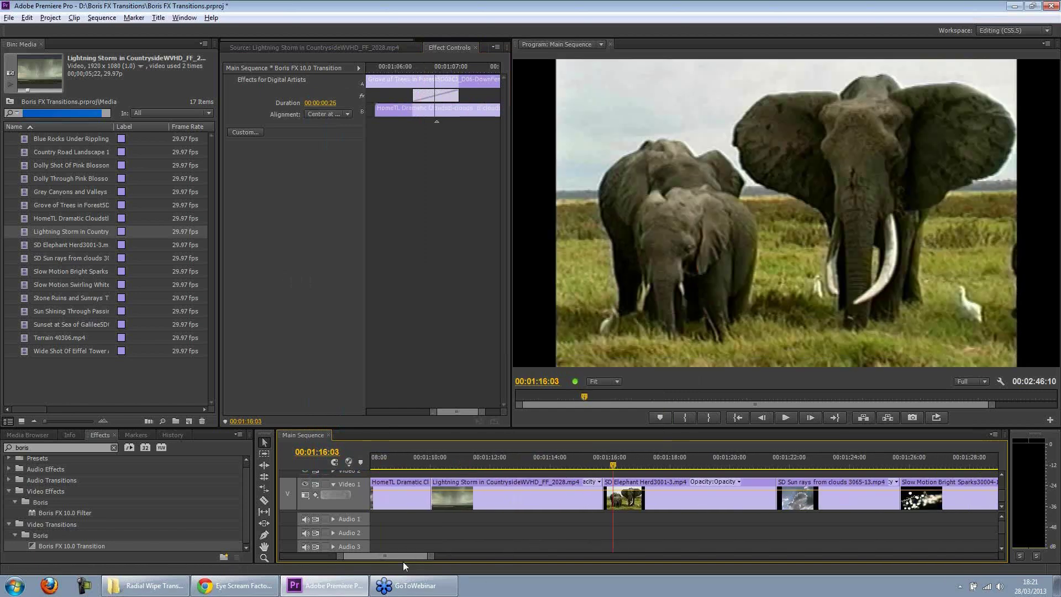
scroll(405, 554, down, 2)
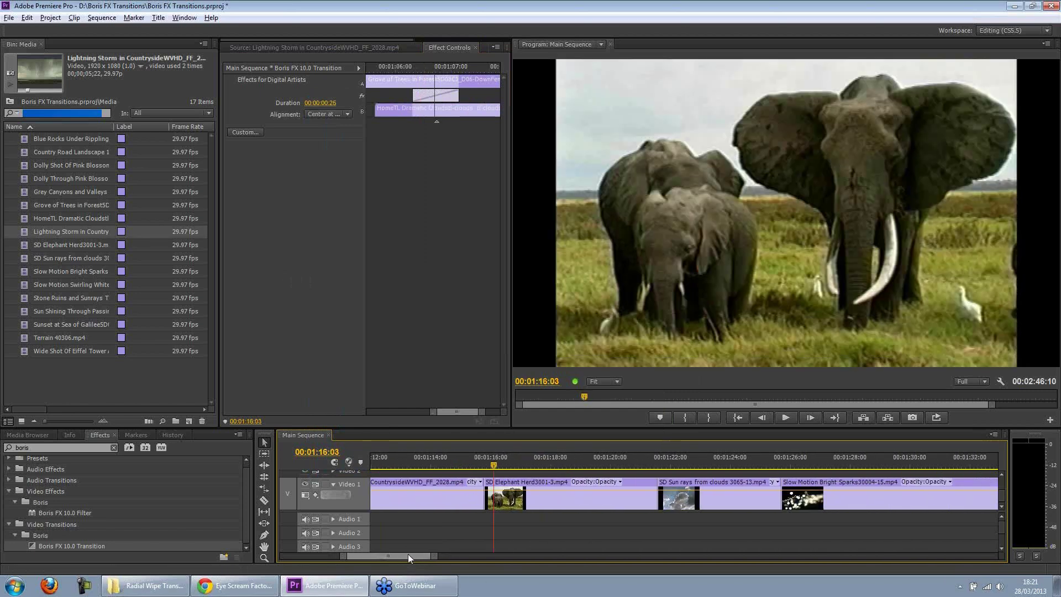
click(598, 502)
drag(410, 556, 463, 548)
click(609, 457)
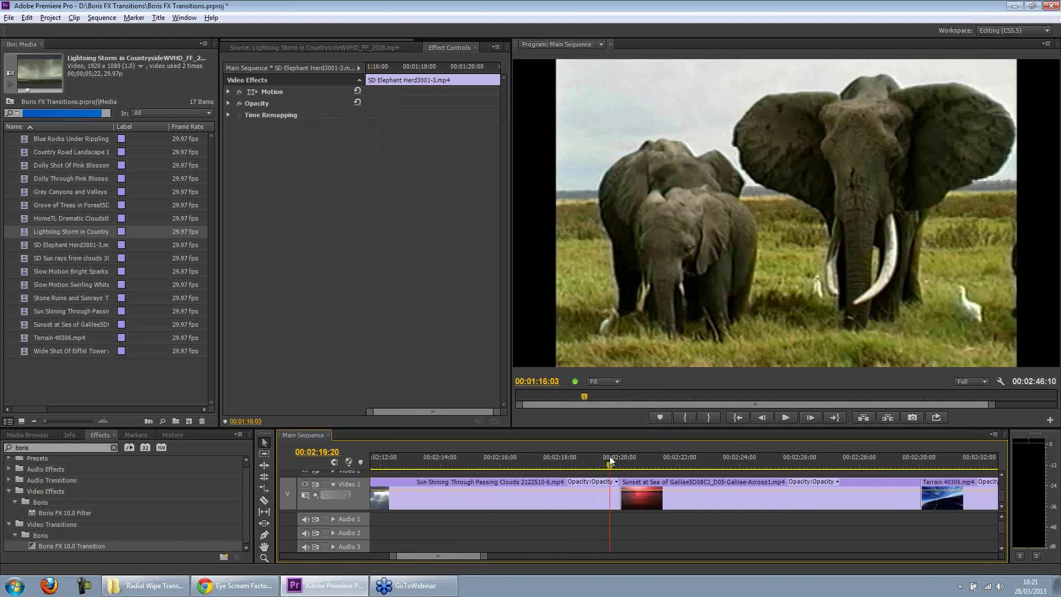
click(649, 459)
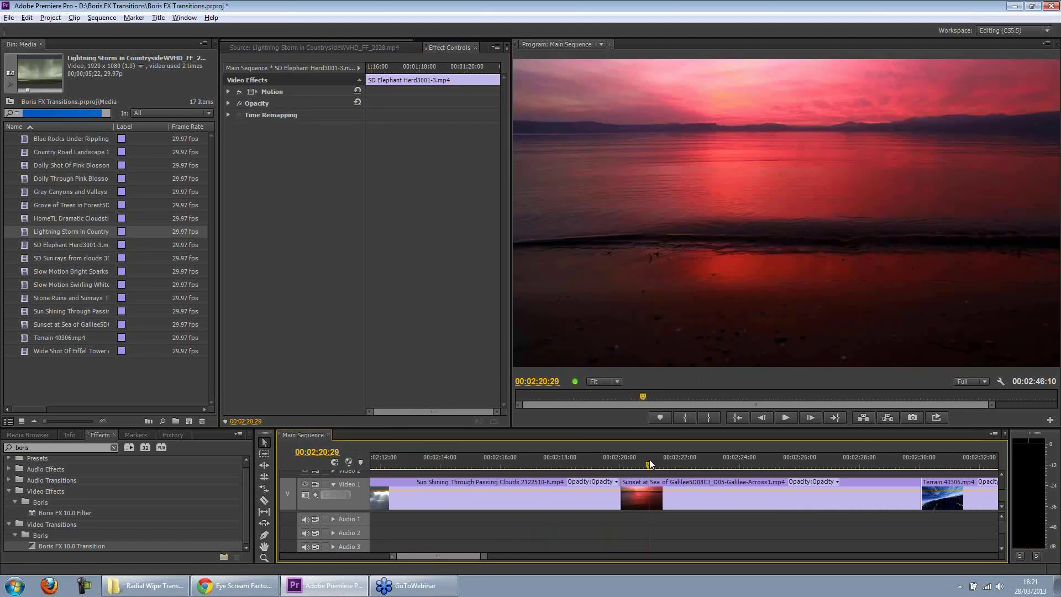
click(580, 463)
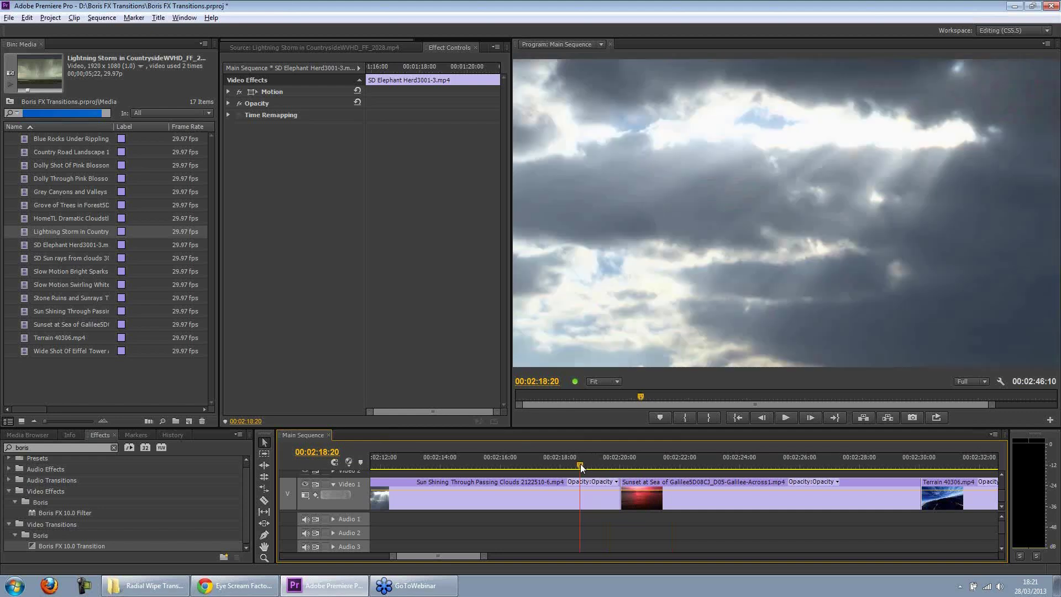
click(619, 459)
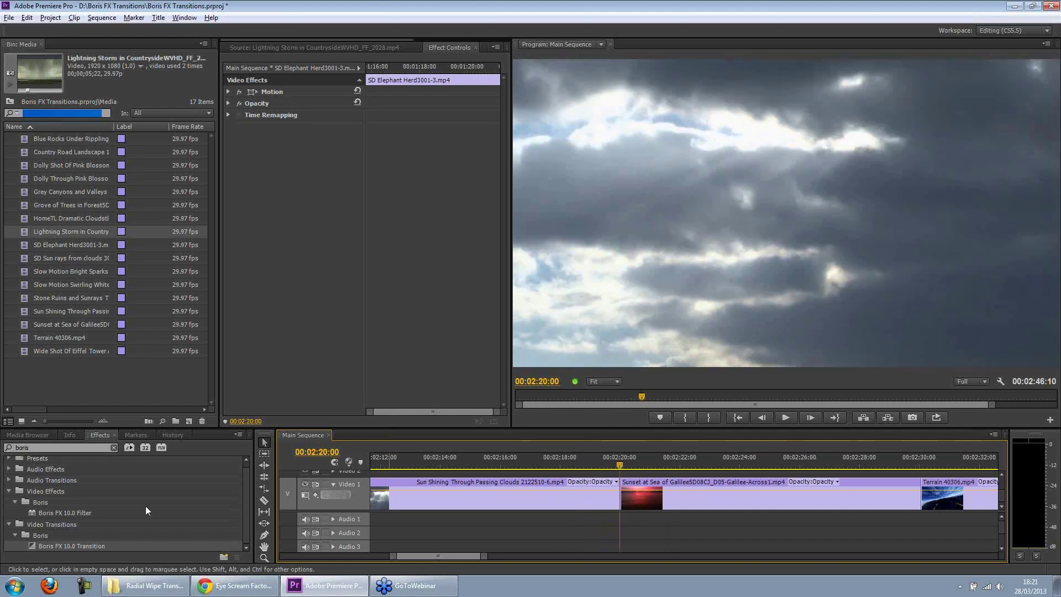
- Place the Boris FX 10.0 Transition on the cut between the Sun Shining and Sunset at Sea clips and open its custom interface
click(62, 547)
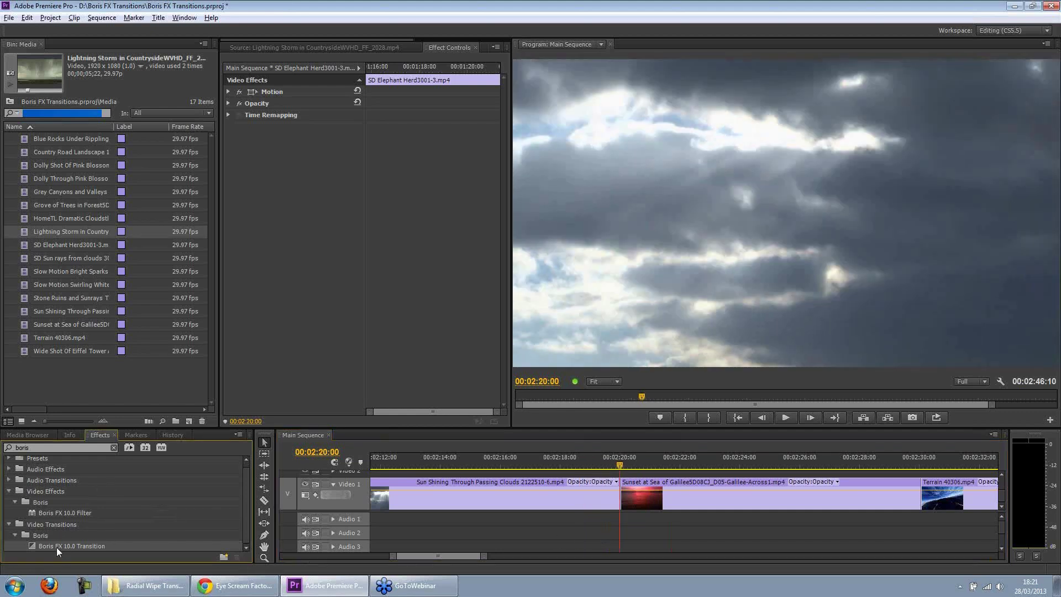
drag(39, 545, 466, 490)
drag(628, 493, 626, 489)
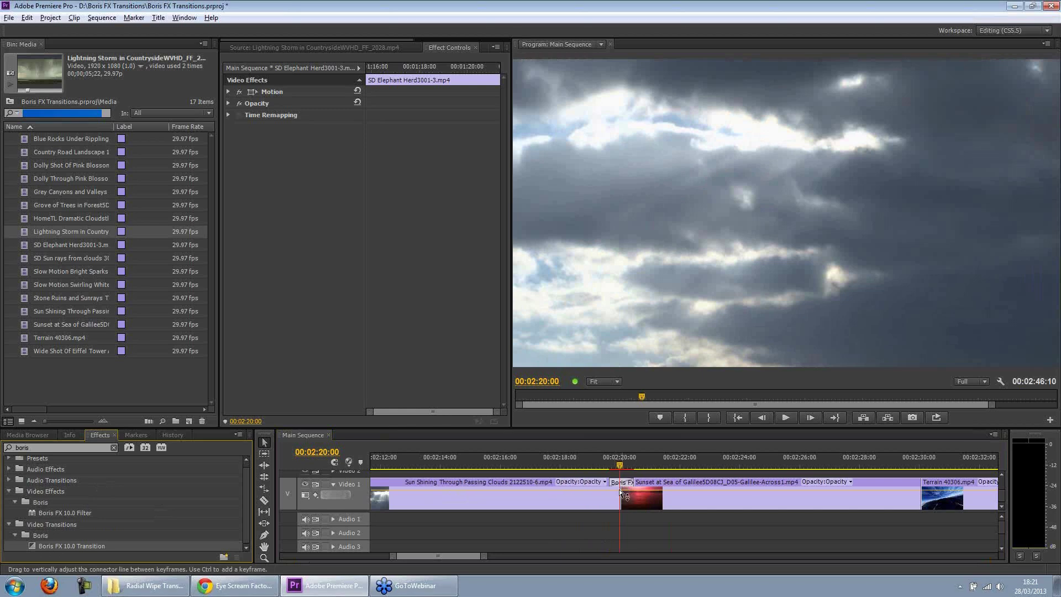
click(627, 484)
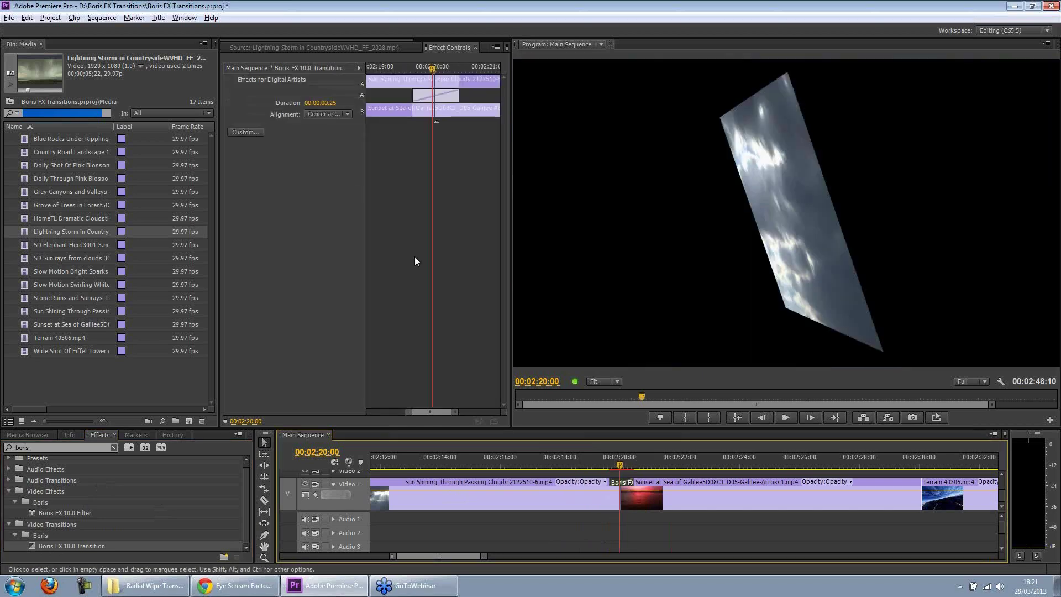
click(257, 134)
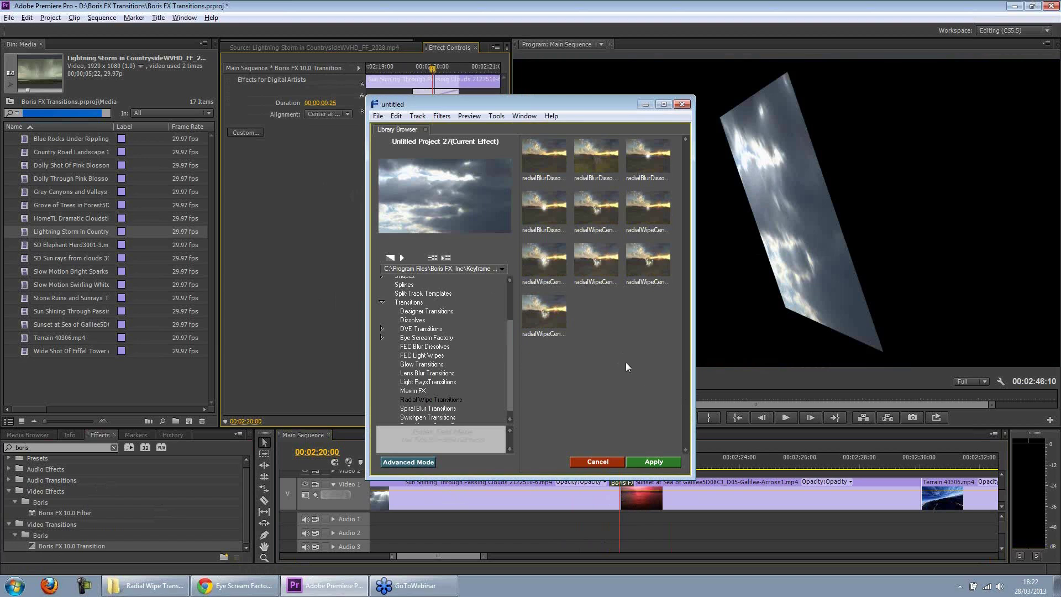
- Regenerate the Radial Wipe Transitions preset thumbnails from the current clips, using a frame partway through the transition
click(433, 258)
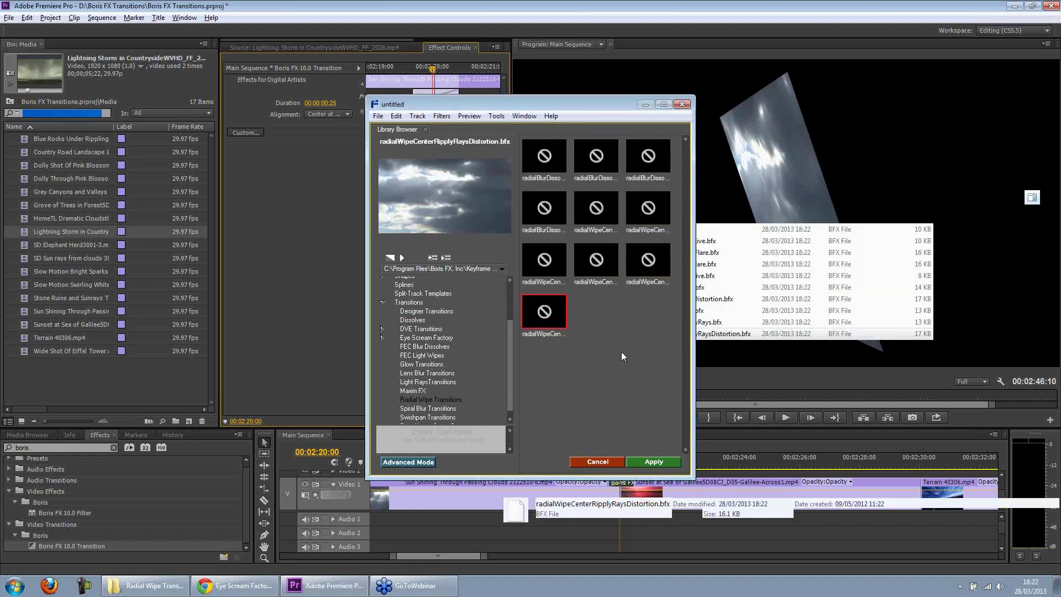
click(436, 257)
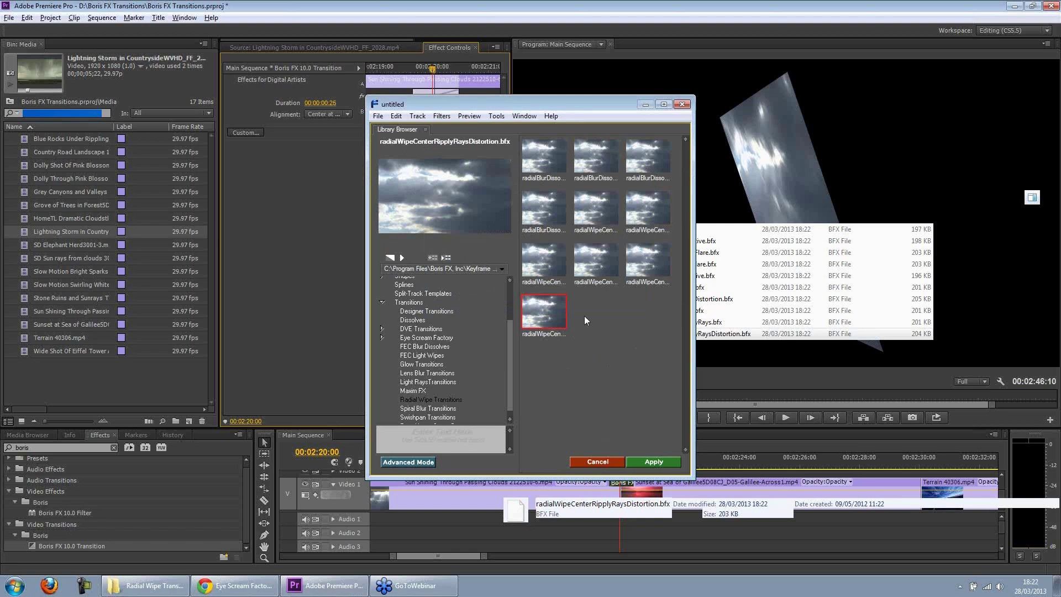
click(445, 256)
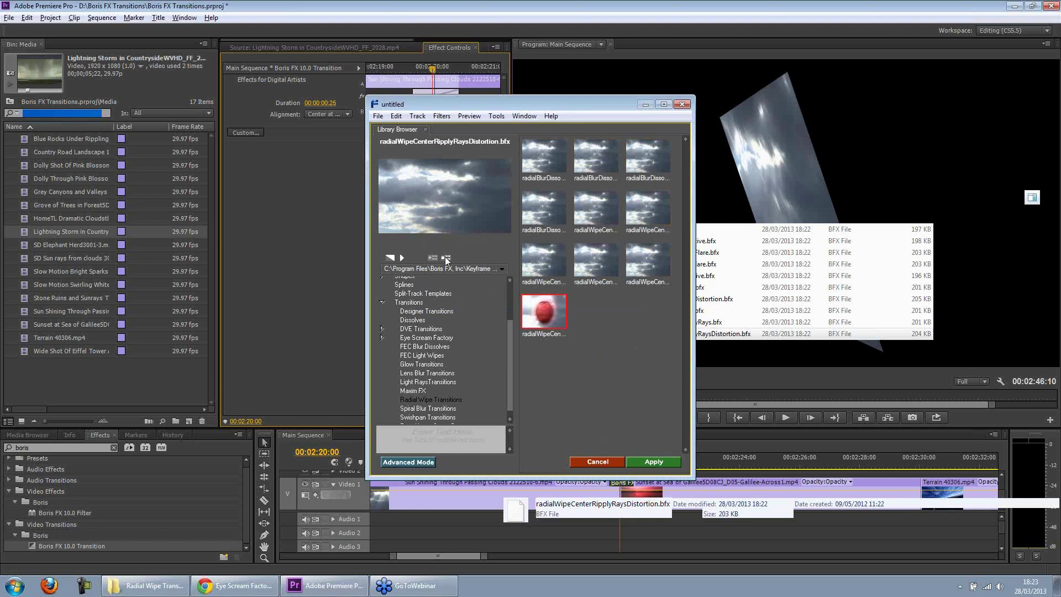
- Apply the radialWipeCenterRays.bfx preset and preview the transition at 00:02:20:03
click(586, 268)
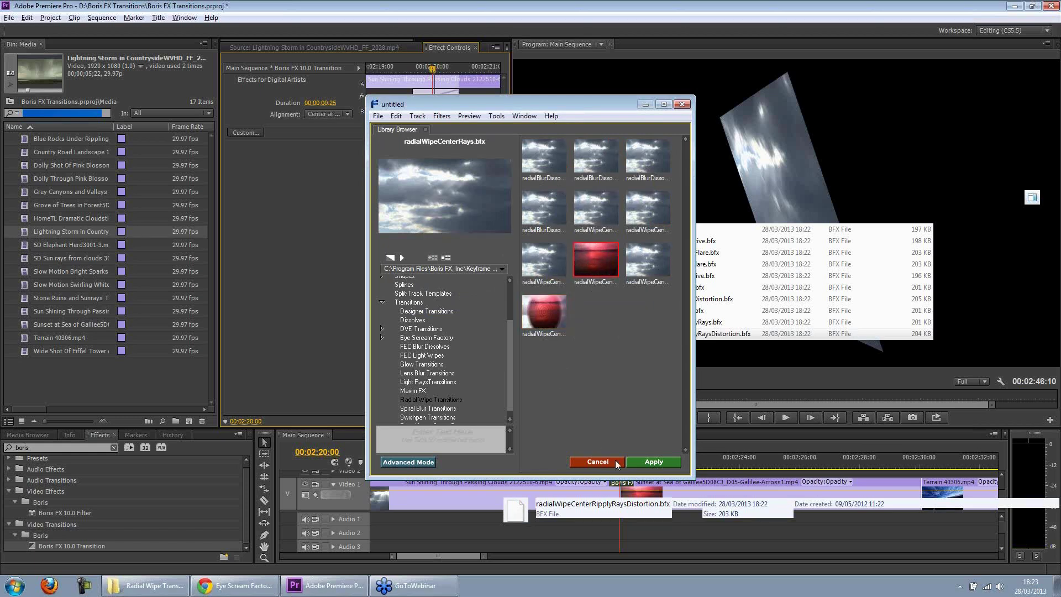
click(657, 462)
mouse_move(632, 466)
mouse_down()
mouse_move(602, 461)
mouse_move(665, 459)
mouse_move(623, 459)
mouse_up()
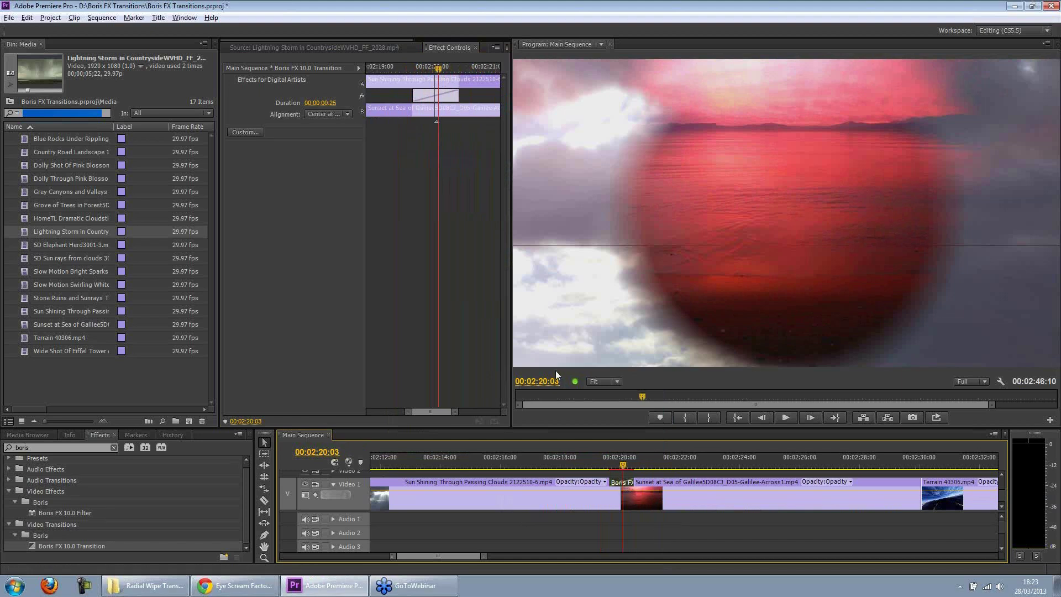
- Switch the transition's custom interface to Advanced Mode with its effect timeline showing, then cancel out of it
click(245, 132)
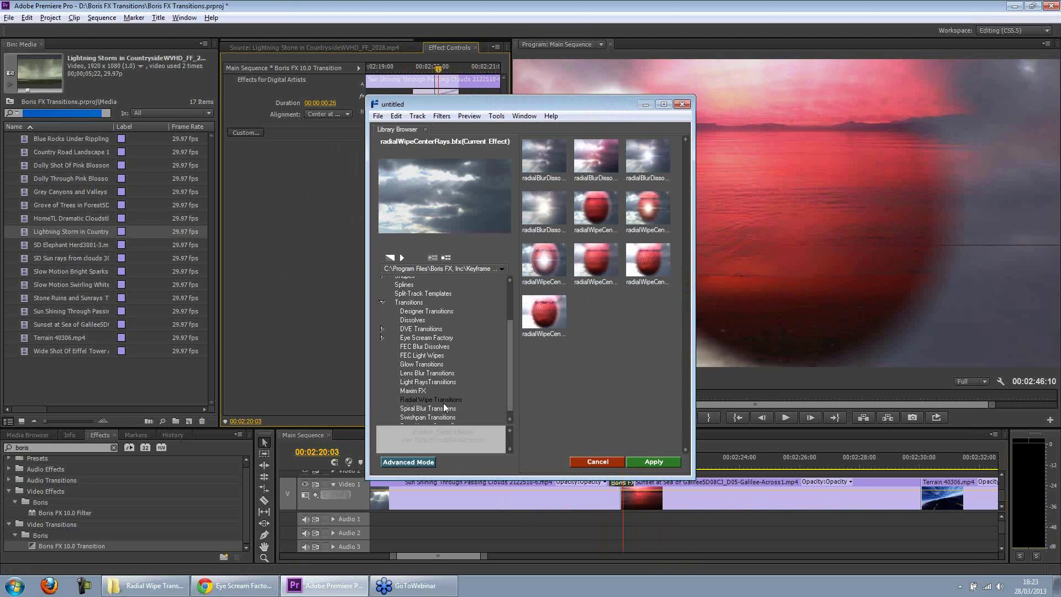
click(426, 462)
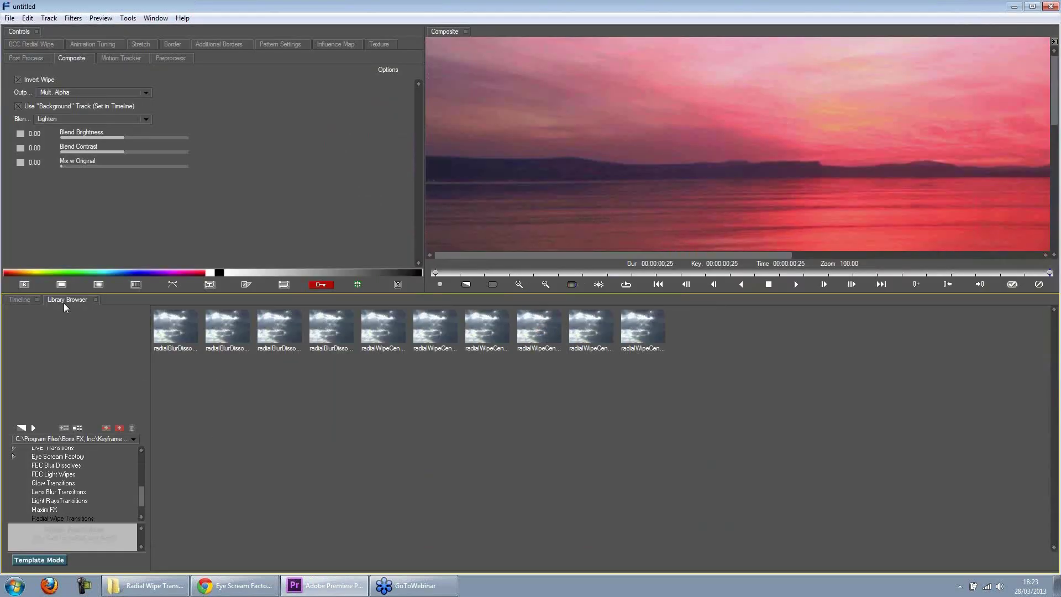
click(148, 18)
click(148, 20)
click(30, 559)
click(408, 462)
click(16, 301)
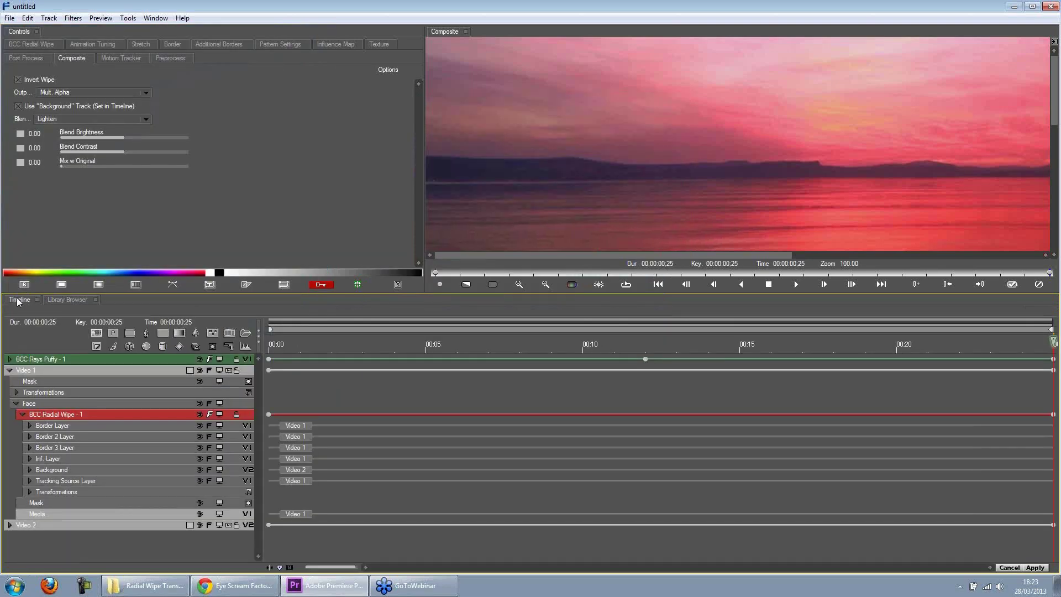
click(1009, 568)
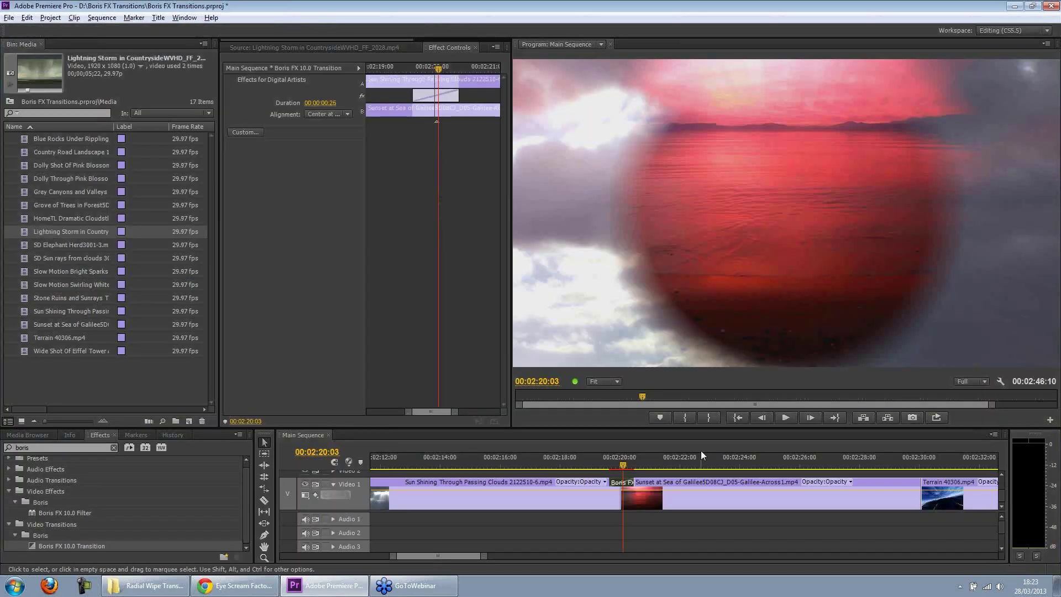
- Reopen the transition's custom interface and move to 00:00:00;12 with the composite view zoomed out to 25%
click(628, 486)
click(245, 133)
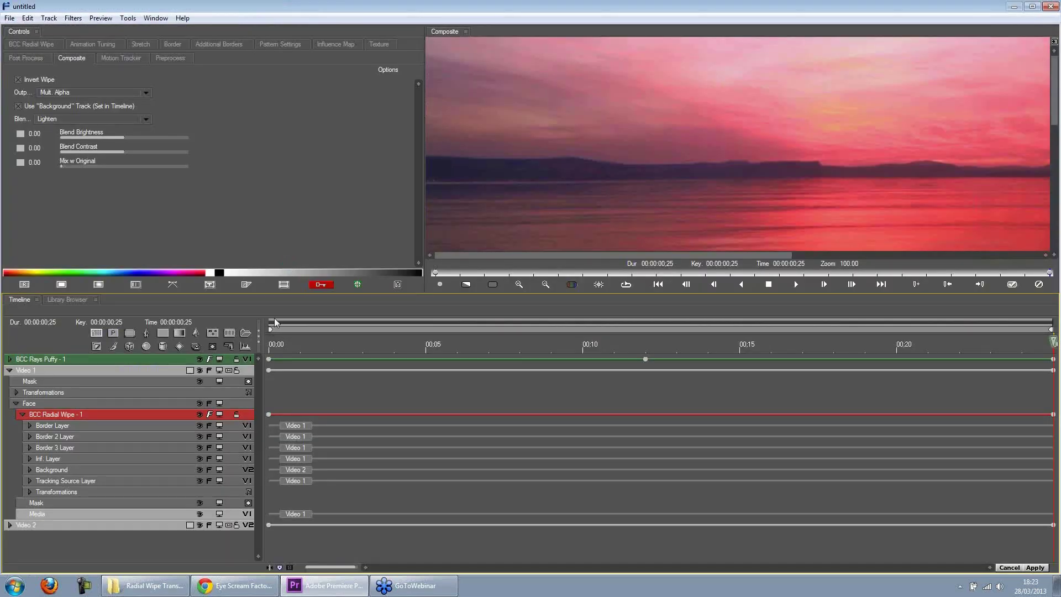
click(394, 349)
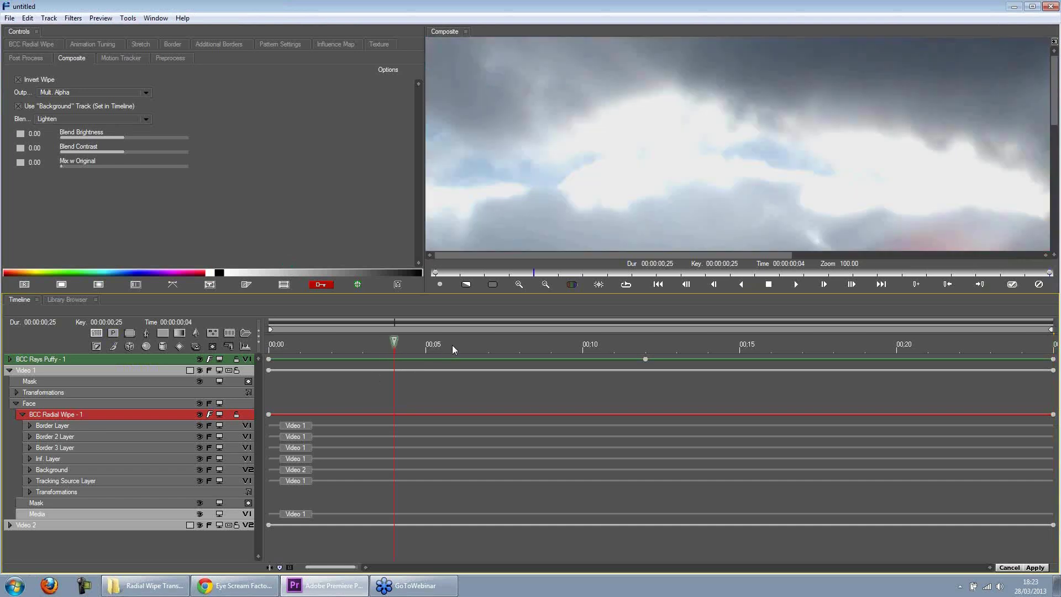
click(545, 284)
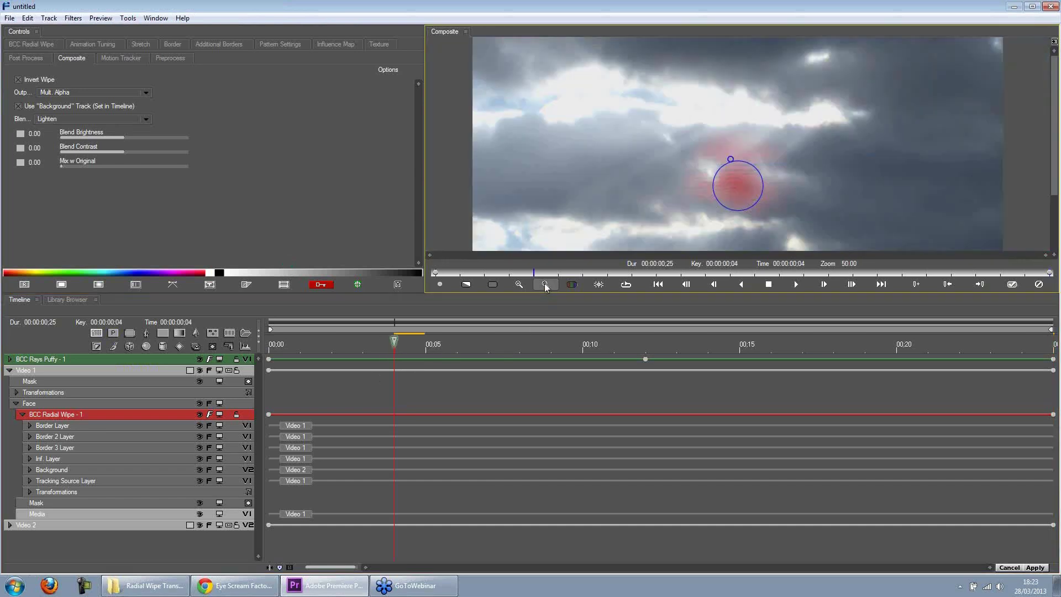
click(545, 284)
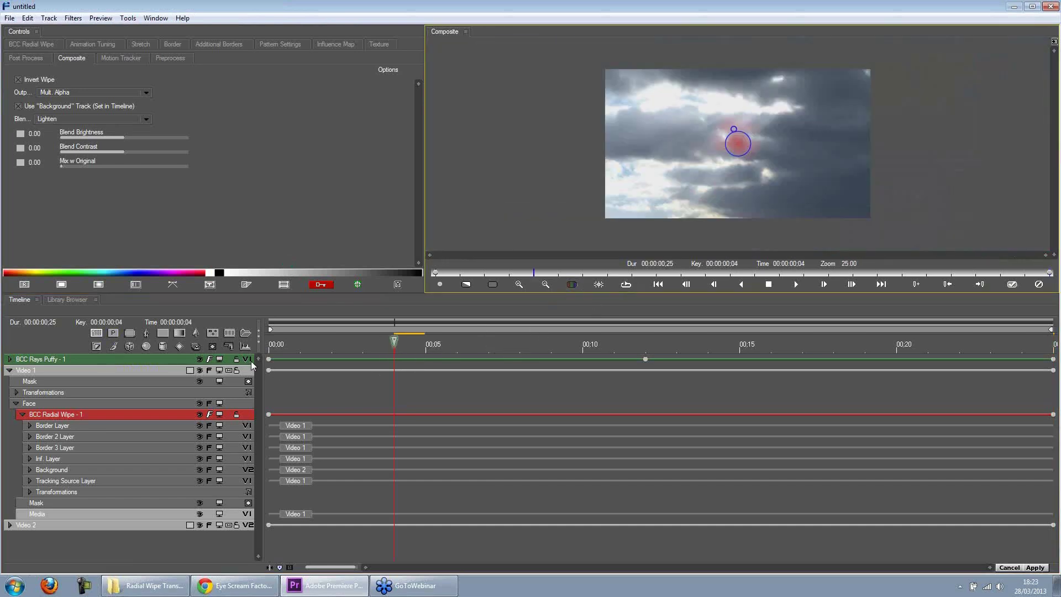
click(519, 344)
click(645, 345)
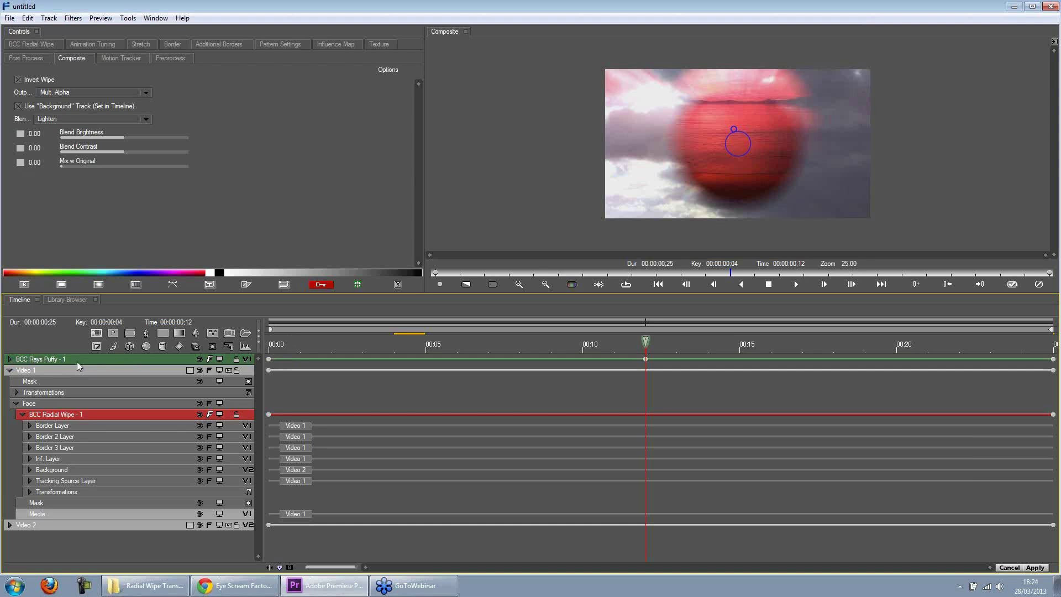
- Select the BCC Rays Puffy effect track and enlarge the controls and composite area above the timeline
click(121, 360)
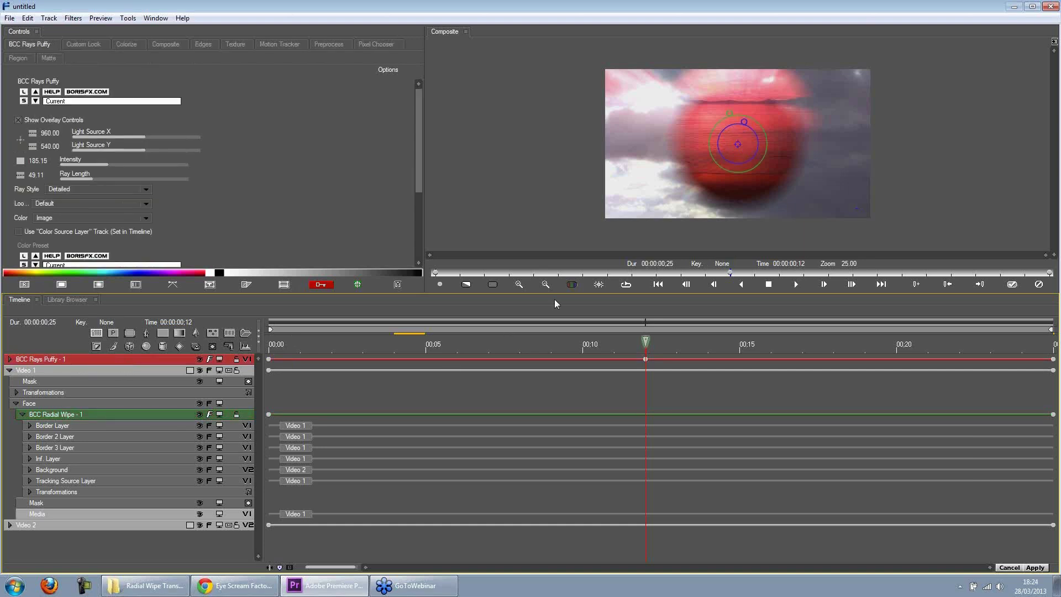
drag(554, 295, 546, 351)
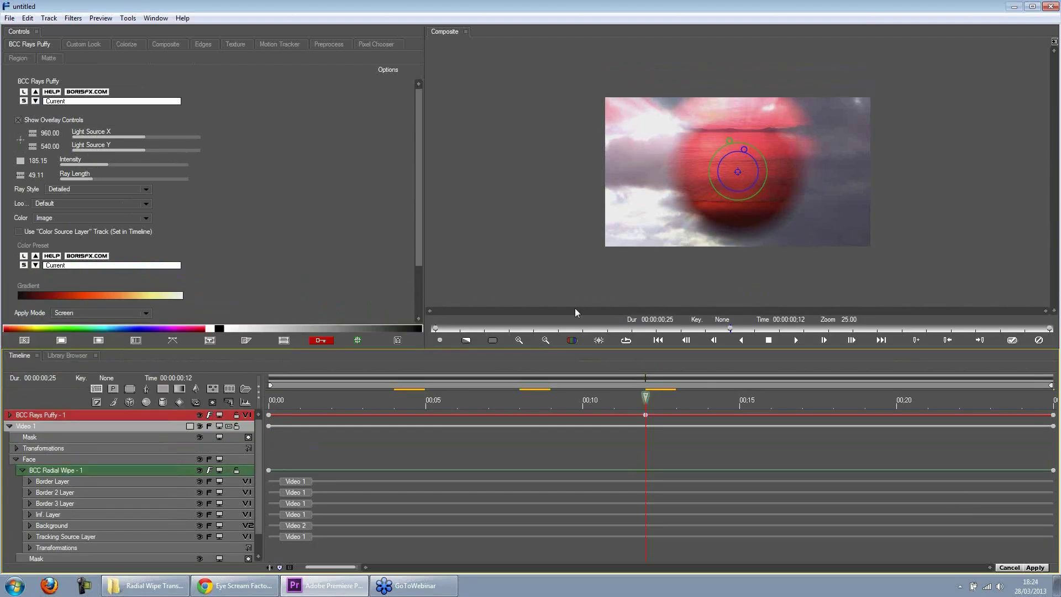
click(102, 426)
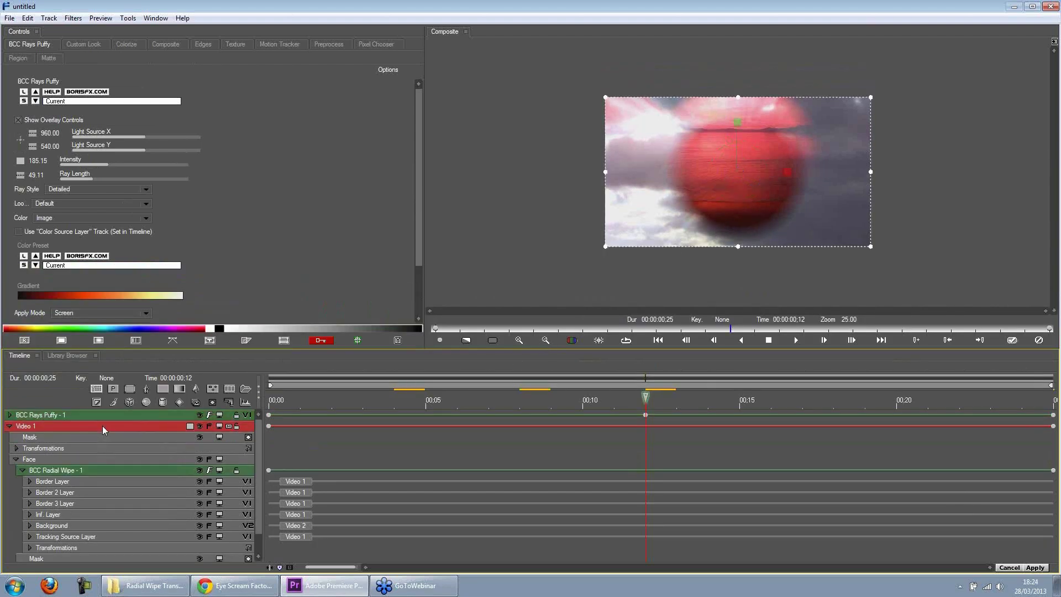
click(108, 414)
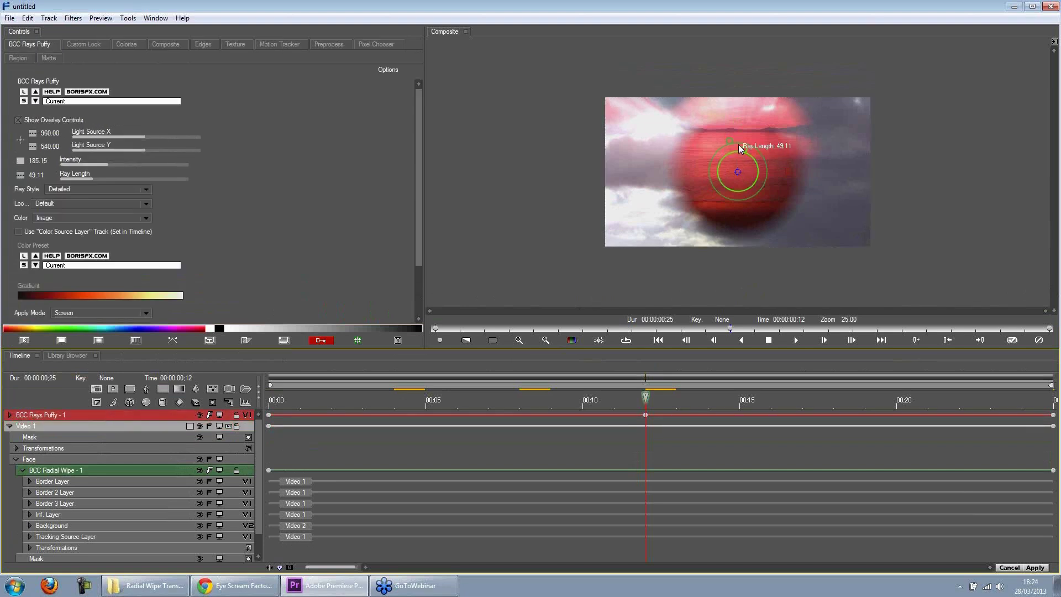
click(115, 21)
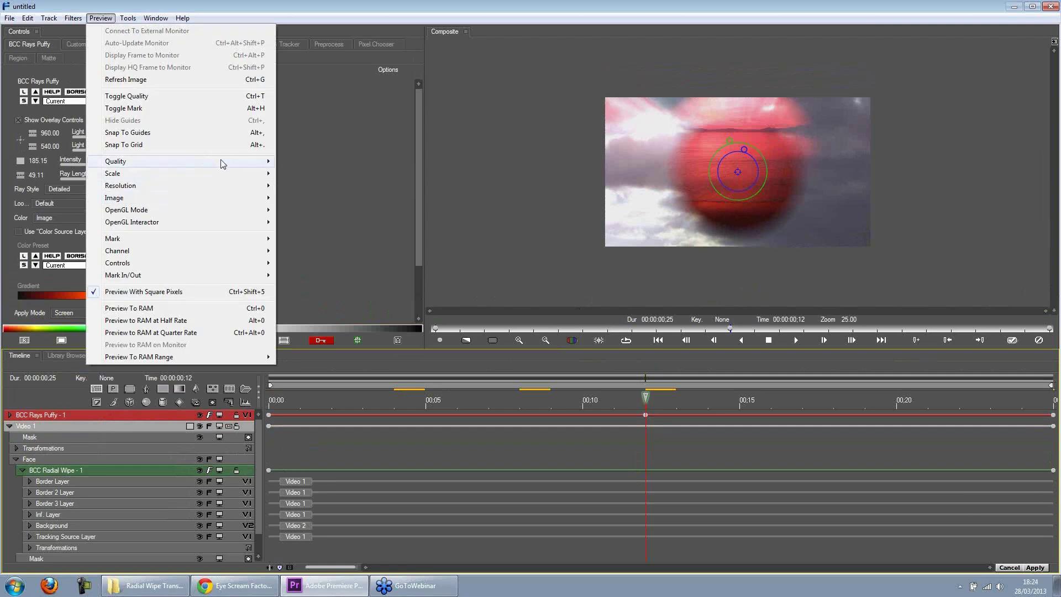
mouse_move(237, 175)
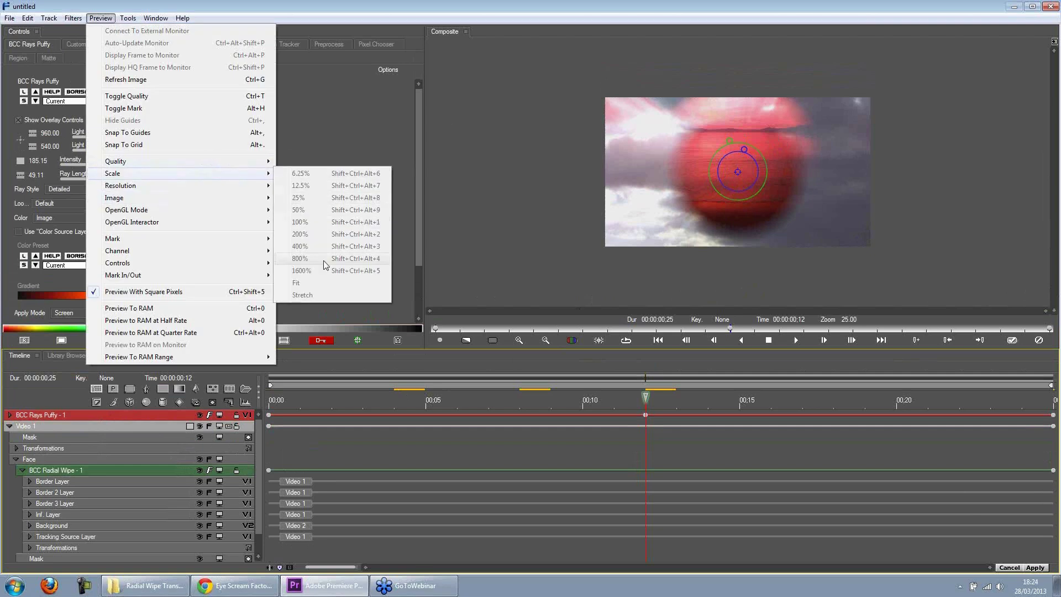
click(483, 248)
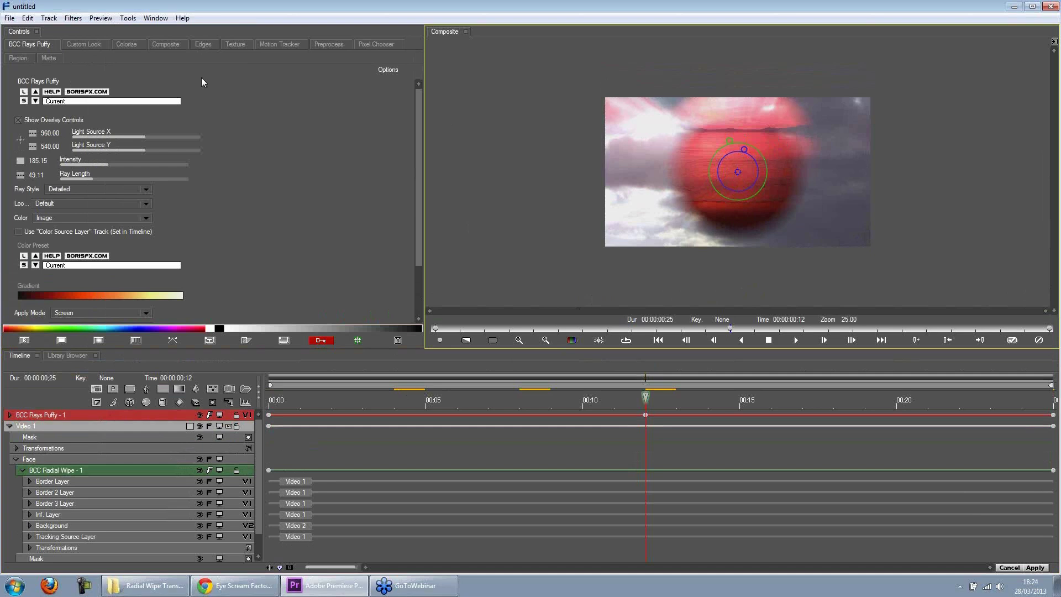
- Move to 00:00:00;04 and set the composite view's preview scale to Fit
click(100, 18)
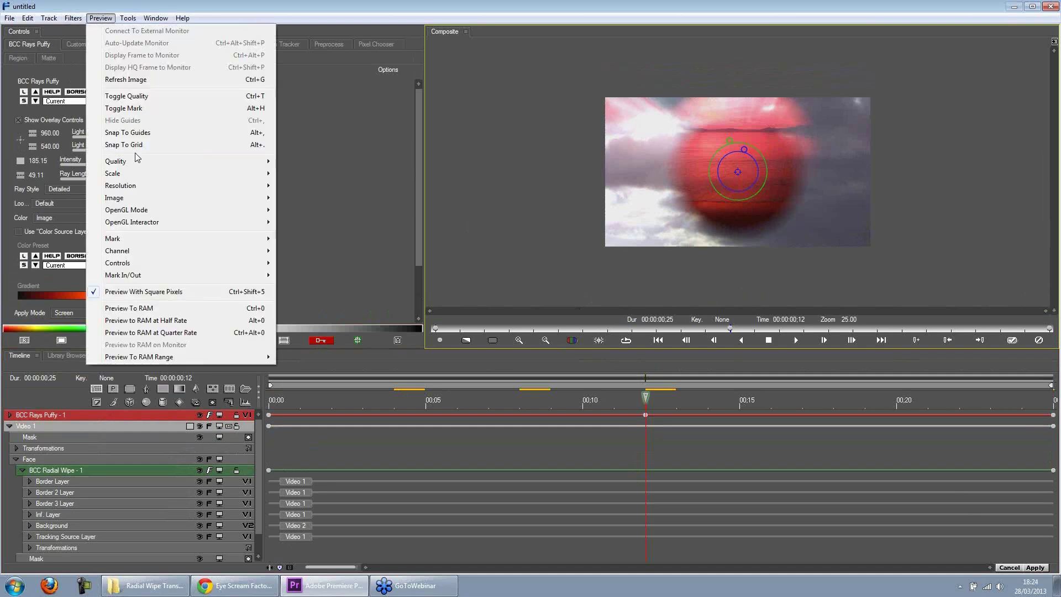
mouse_move(181, 177)
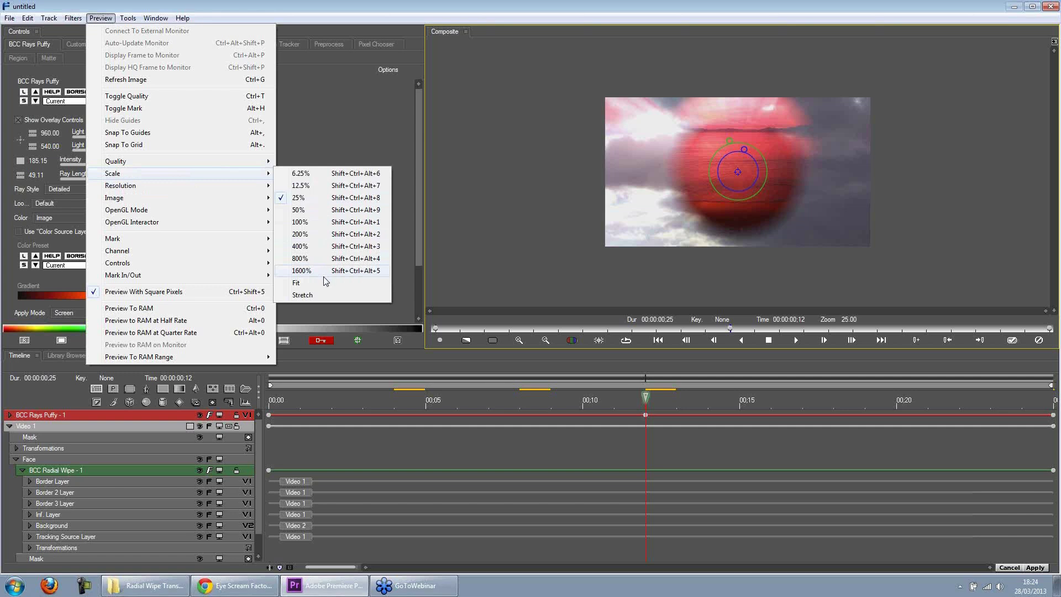
click(91, 416)
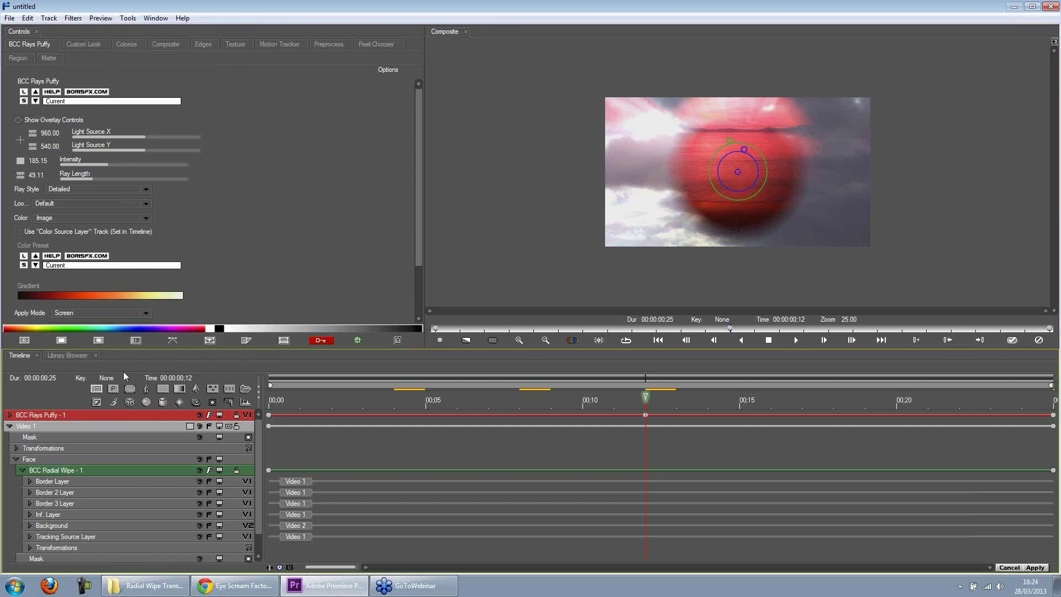
click(100, 18)
mouse_move(177, 178)
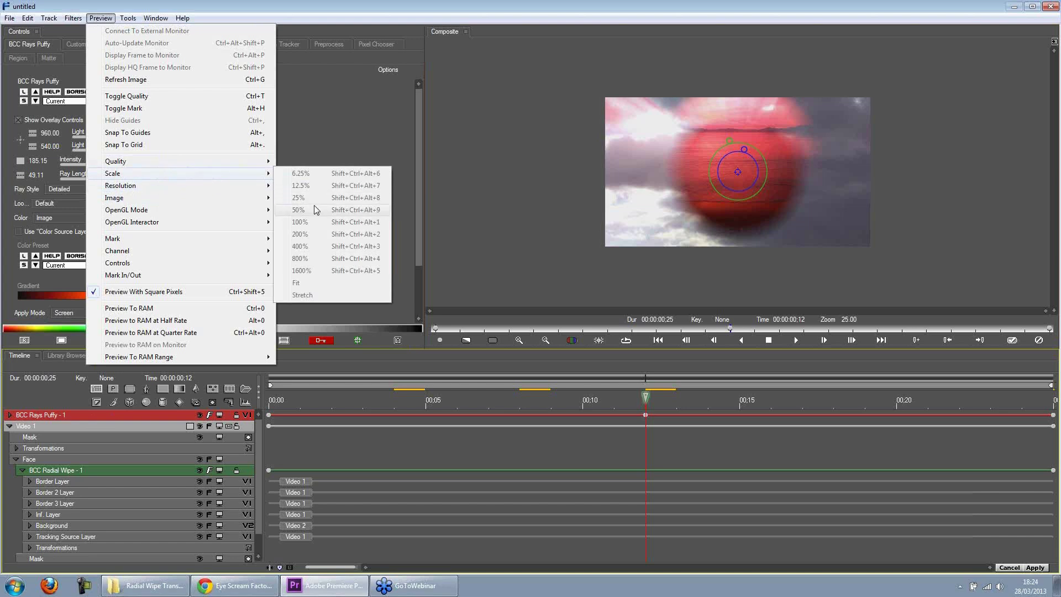
click(401, 413)
click(406, 402)
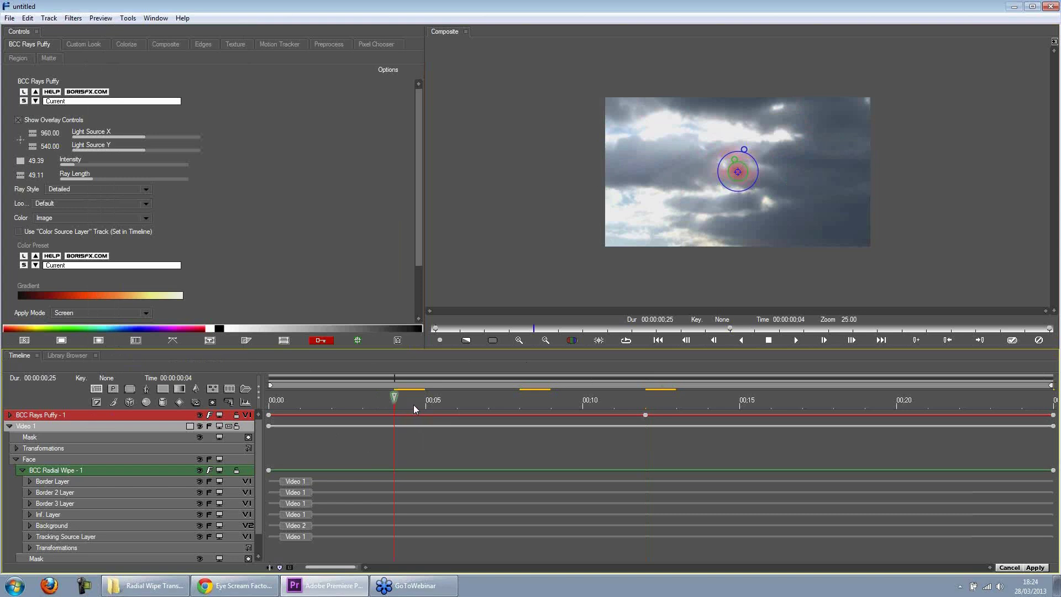
click(108, 17)
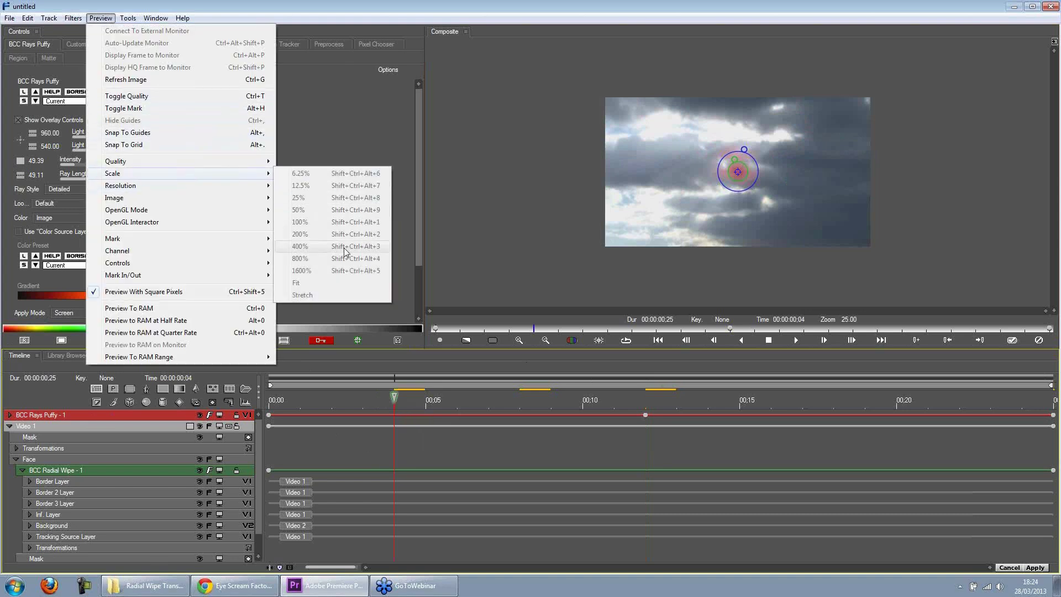
click(493, 182)
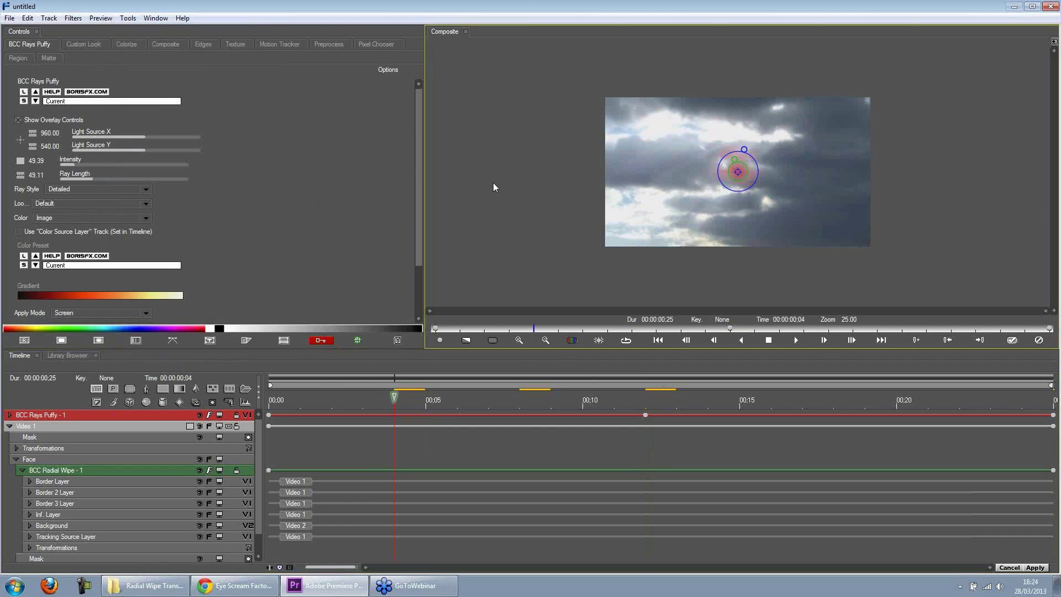
click(109, 19)
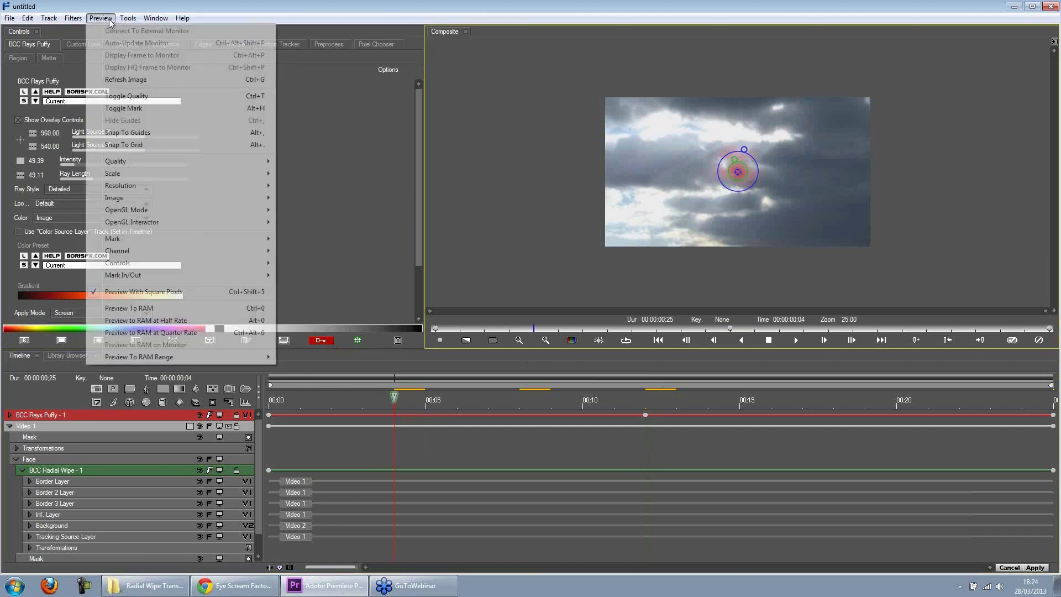
mouse_move(214, 175)
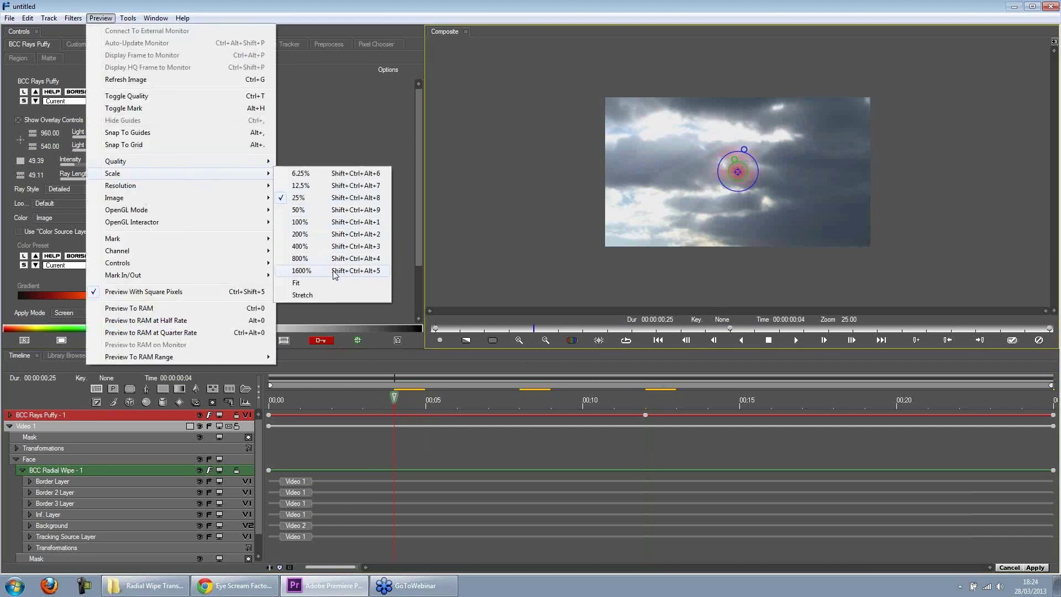
click(297, 282)
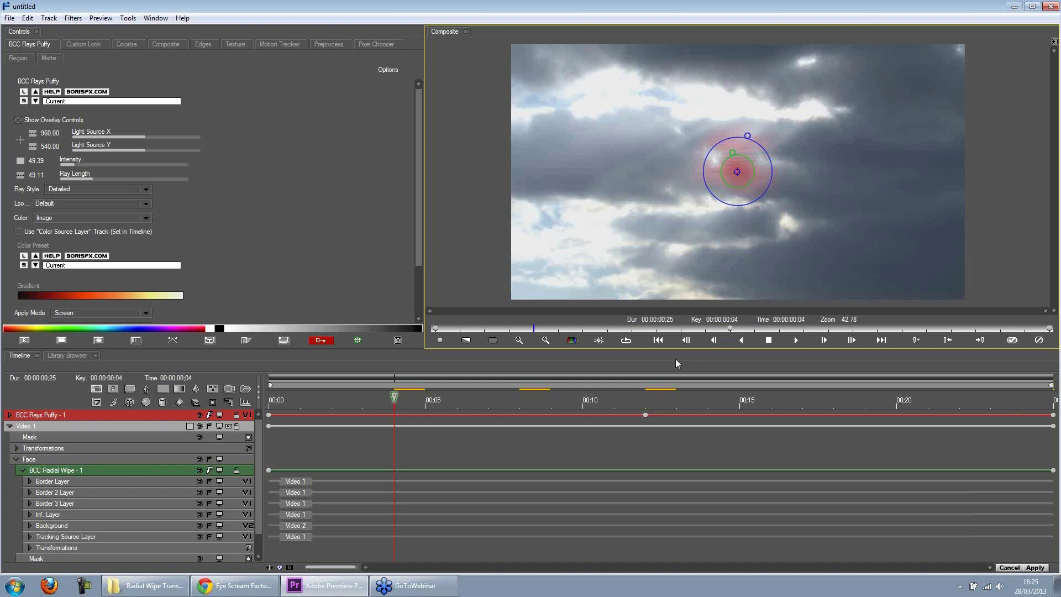
- Collapse the Video 1 track at 00:00:00;12 and view the position controls of Video 1 and Video 2
click(646, 414)
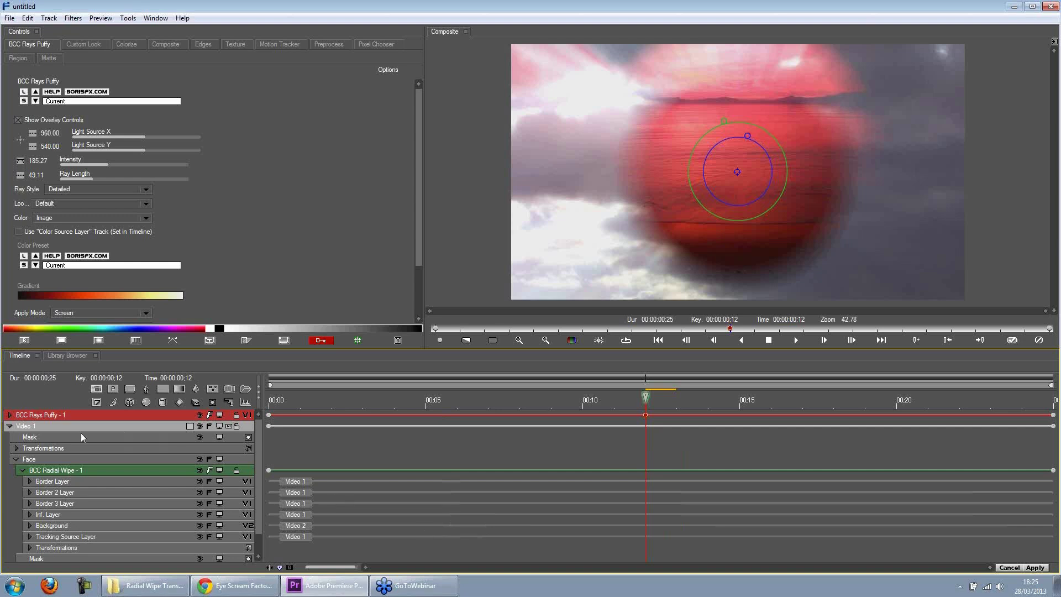
click(9, 425)
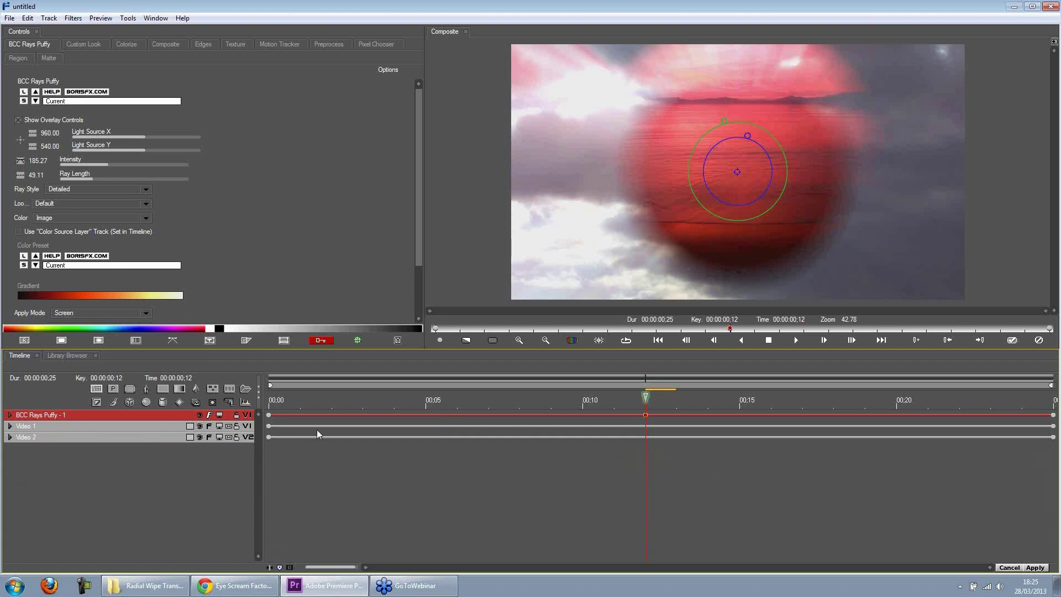
click(148, 426)
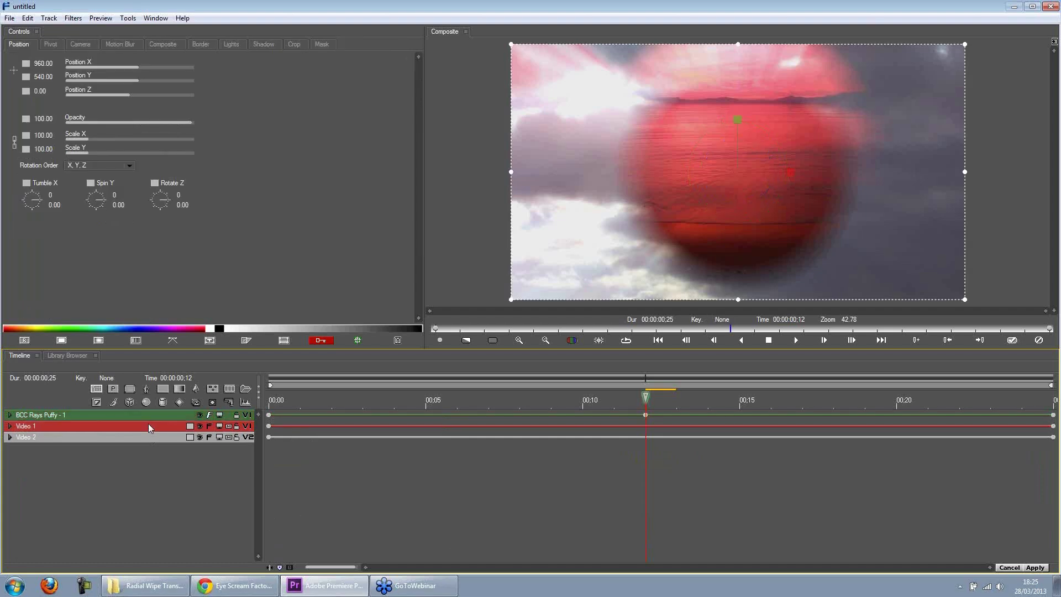
click(148, 437)
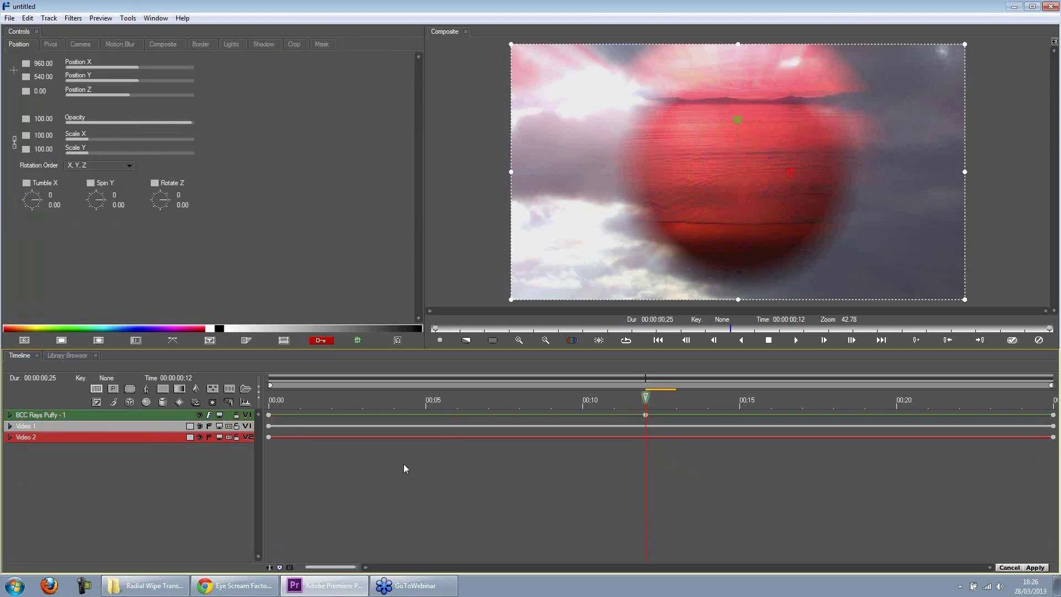
- Compare the composite at the start and end keyframes of the Video 1 and Video 2 tracks
click(269, 427)
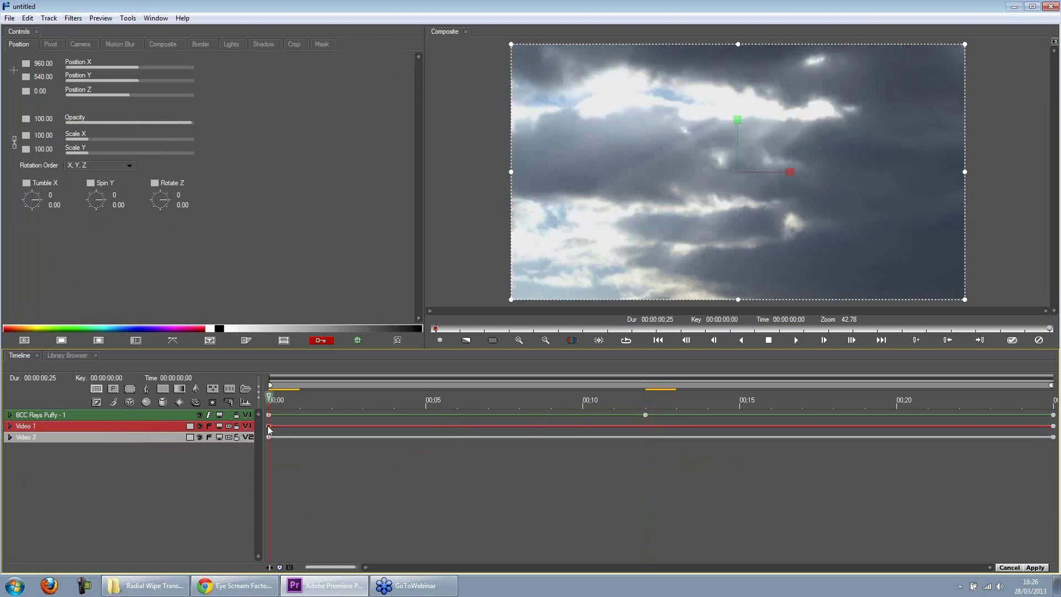
click(1053, 428)
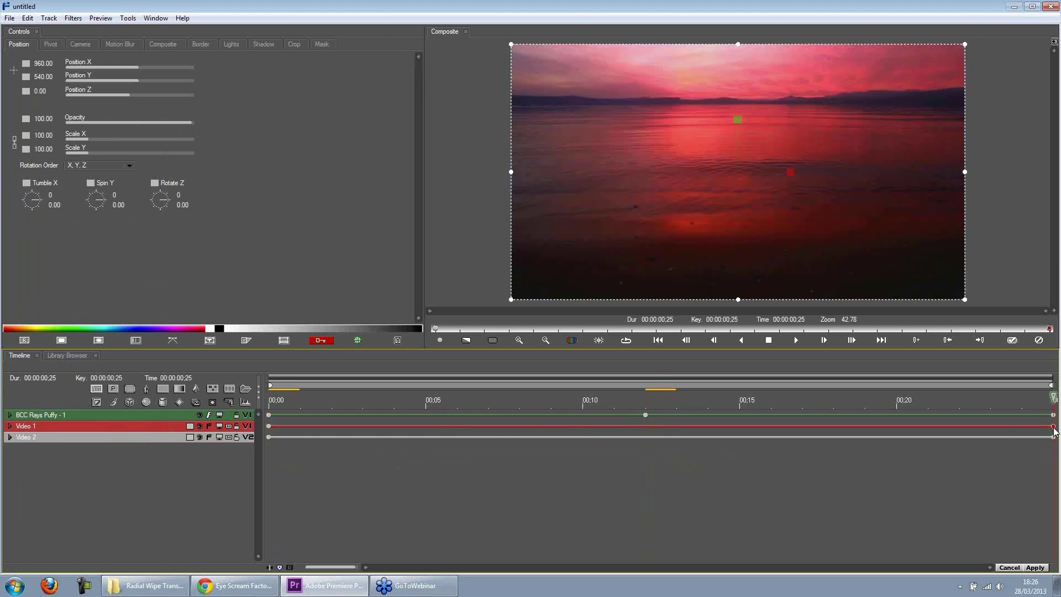
click(1053, 437)
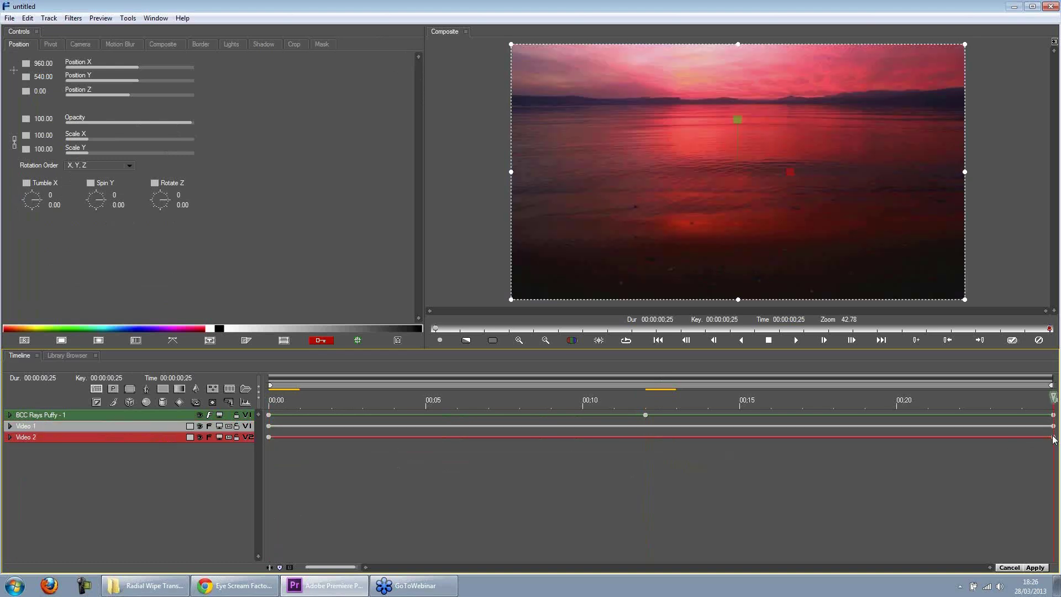
click(269, 436)
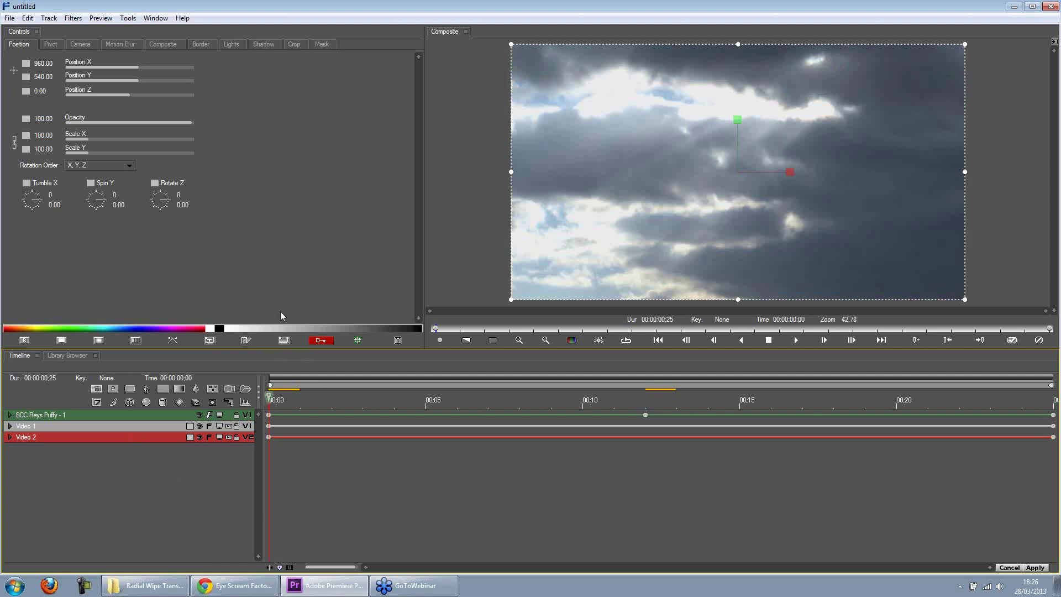
- At the middle BCC Rays Puffy keyframe, set Intensity to about 419 and Ray Length to about 38 with the overlay circles
click(108, 412)
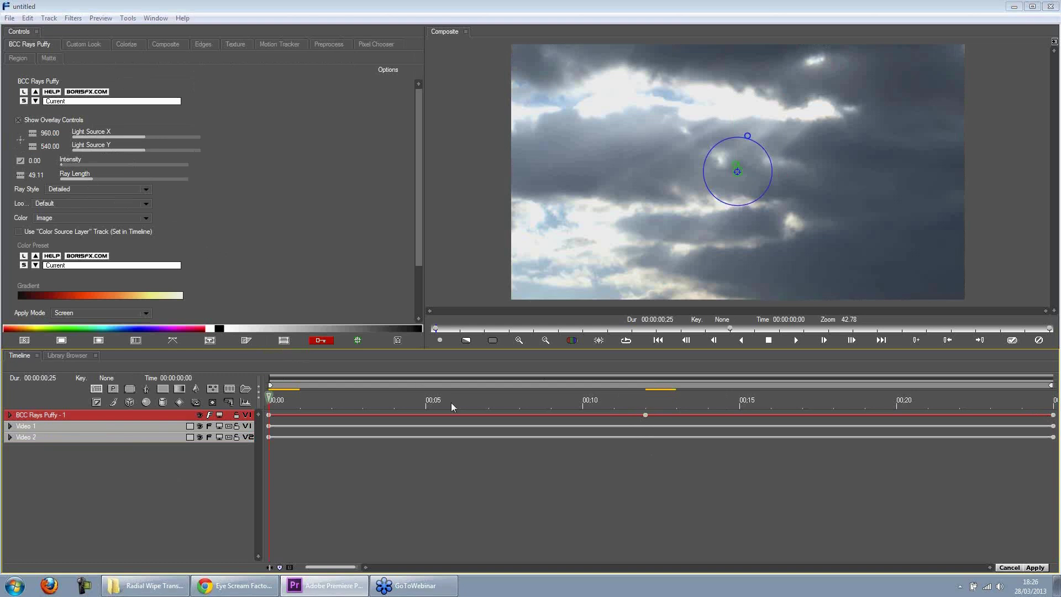
click(645, 415)
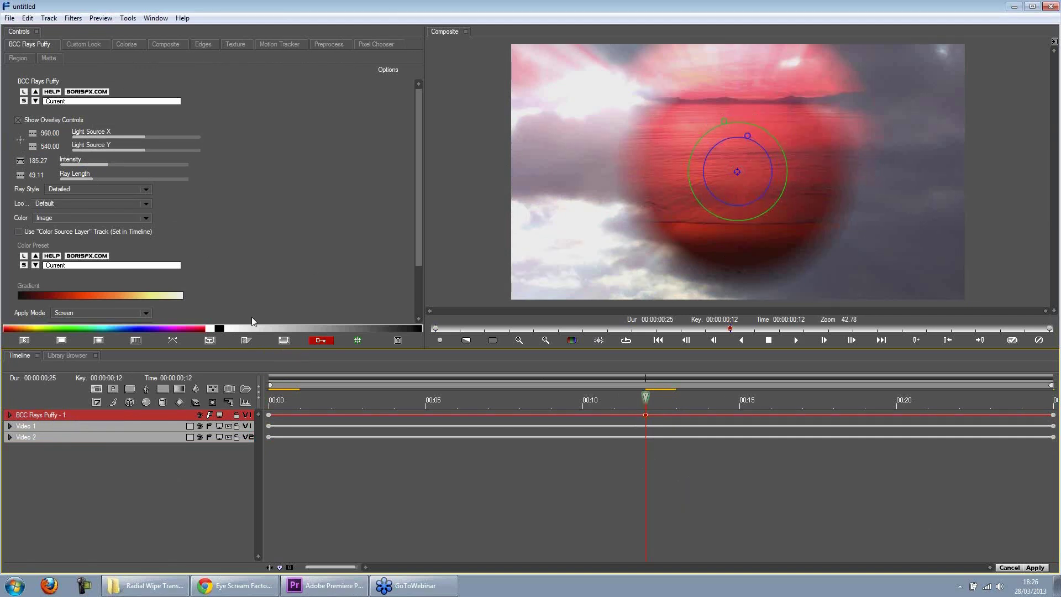
click(156, 426)
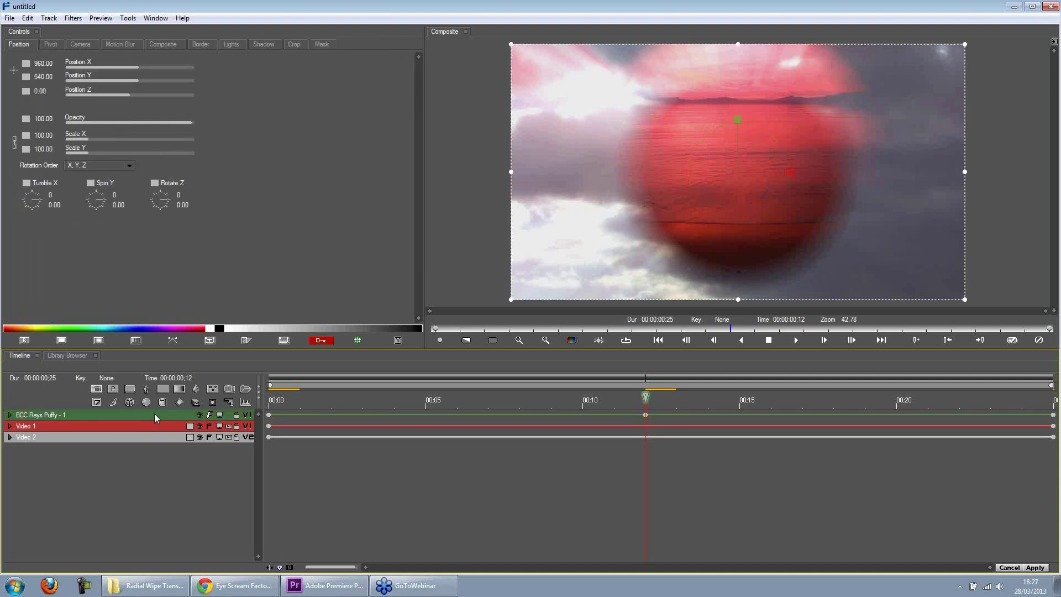
click(154, 414)
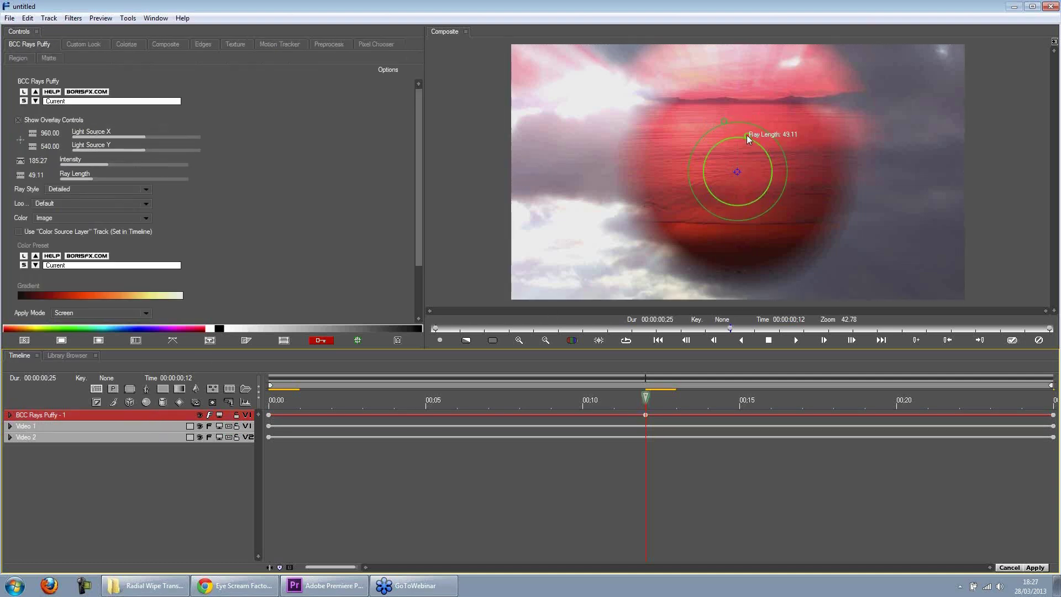
drag(747, 135, 711, 108)
drag(705, 102, 698, 68)
drag(750, 127, 744, 143)
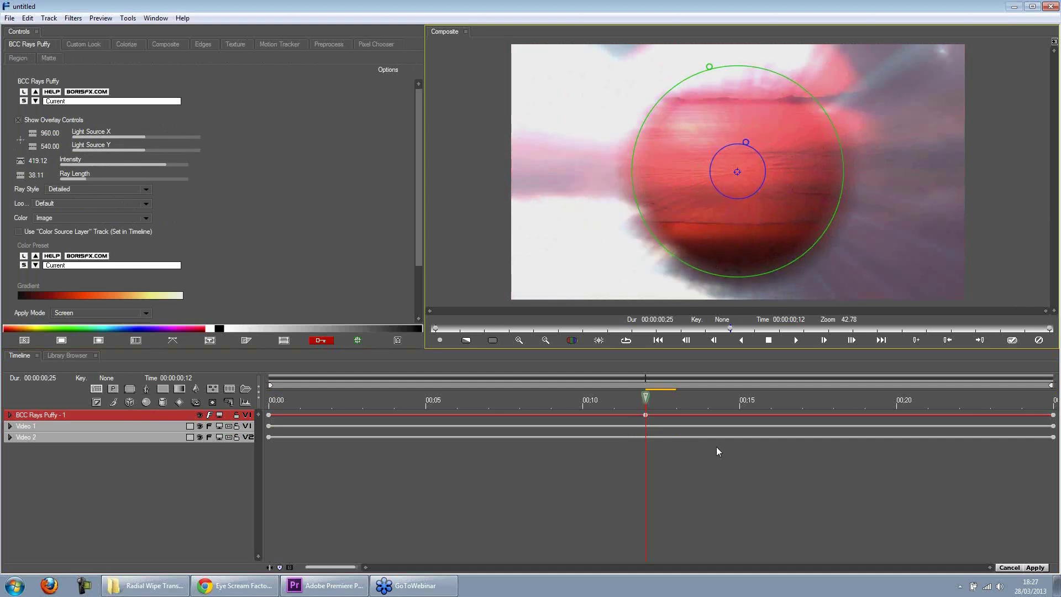
- Reposition the BCC Rays Puffy light source at 00:00:00;17 to about X 647, Y 573
click(1052, 415)
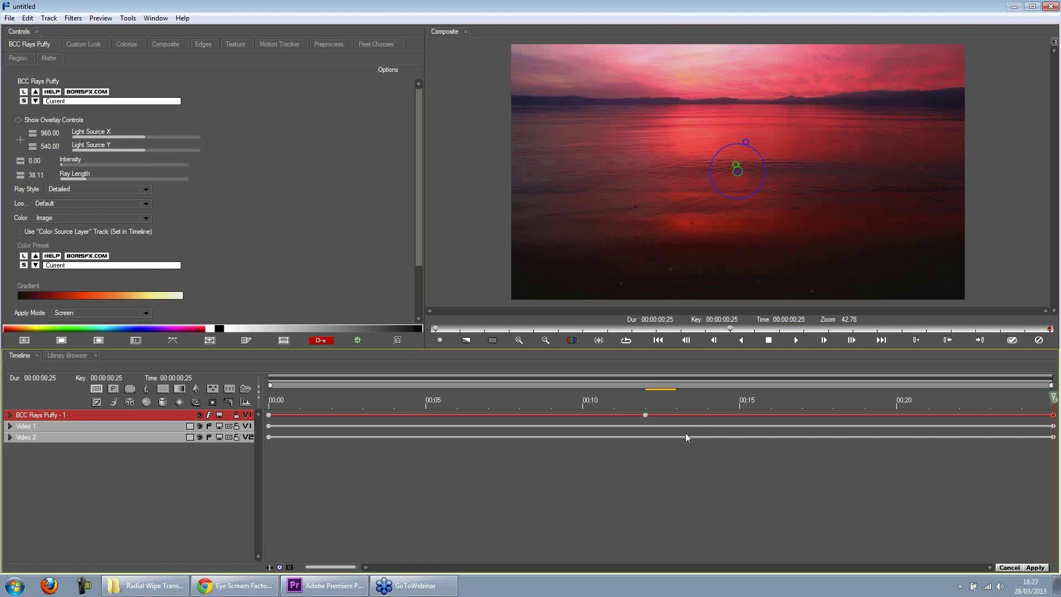
click(810, 400)
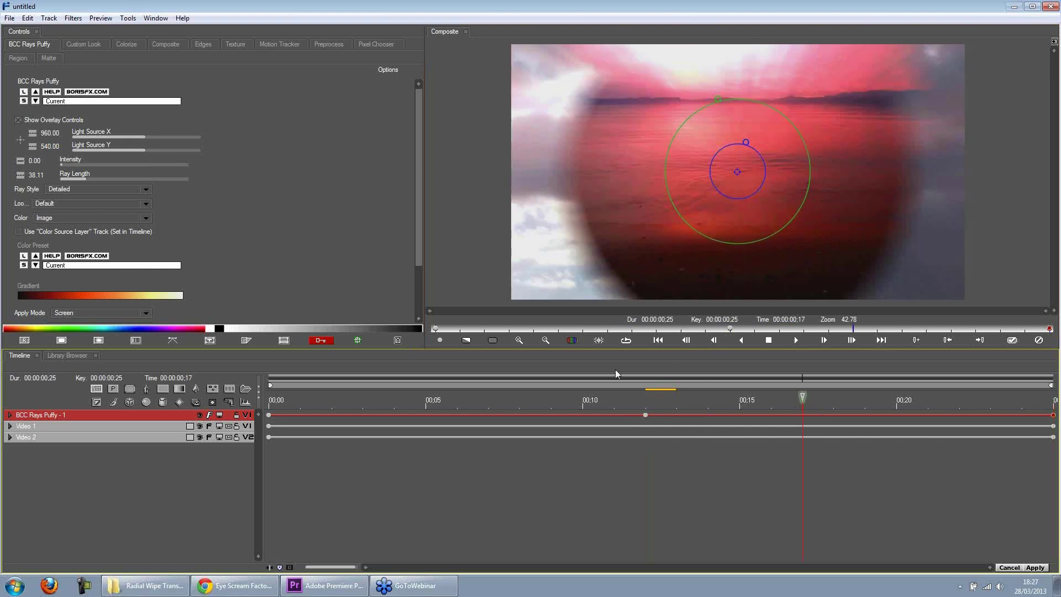
drag(737, 172, 662, 180)
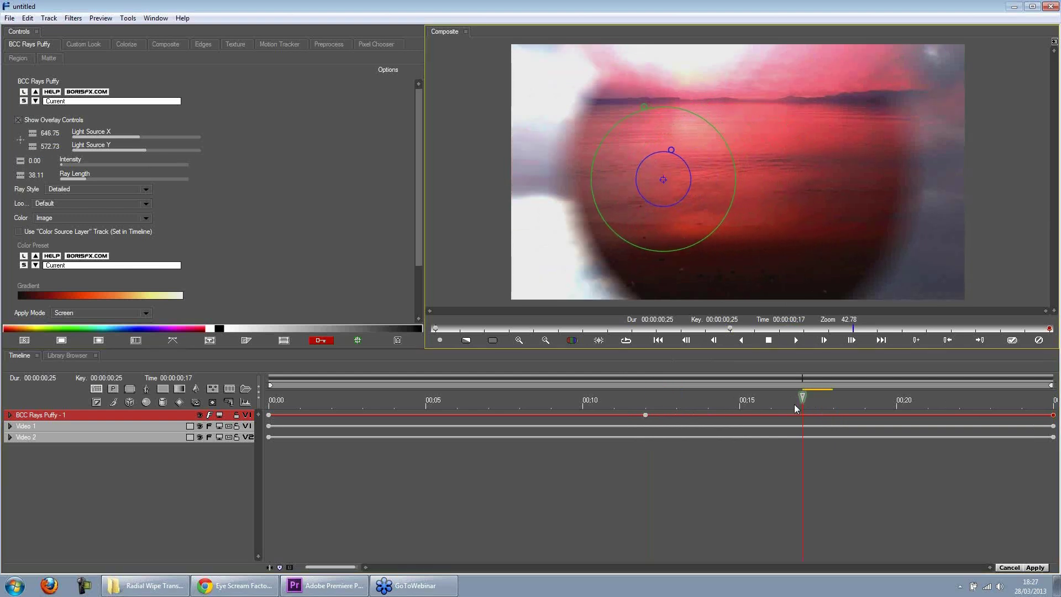
- Preview the off-centre rays across the transition and return to the middle BCC Rays Puffy keyframe
click(646, 414)
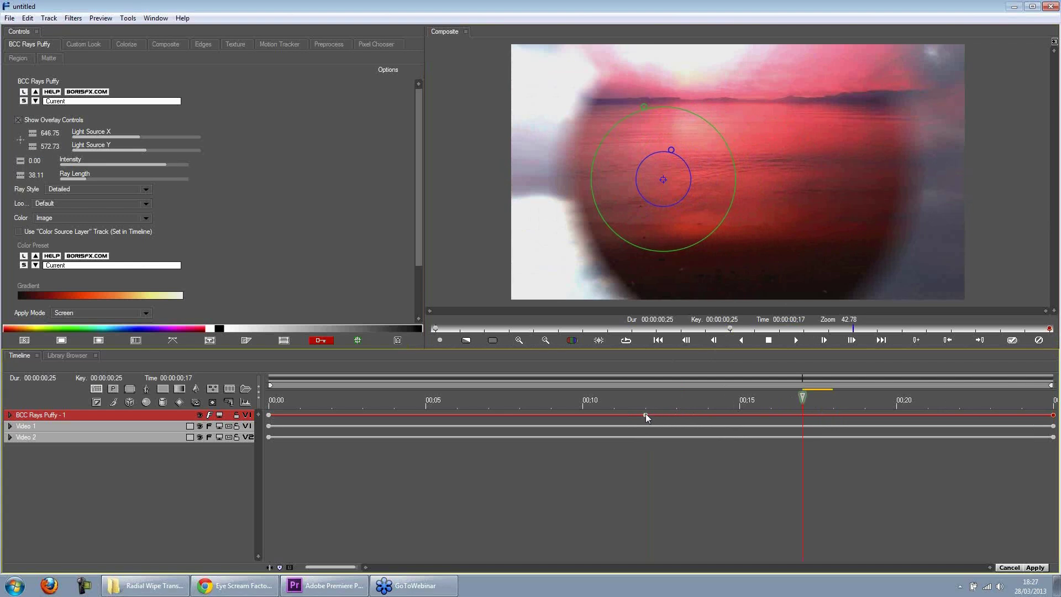
click(585, 402)
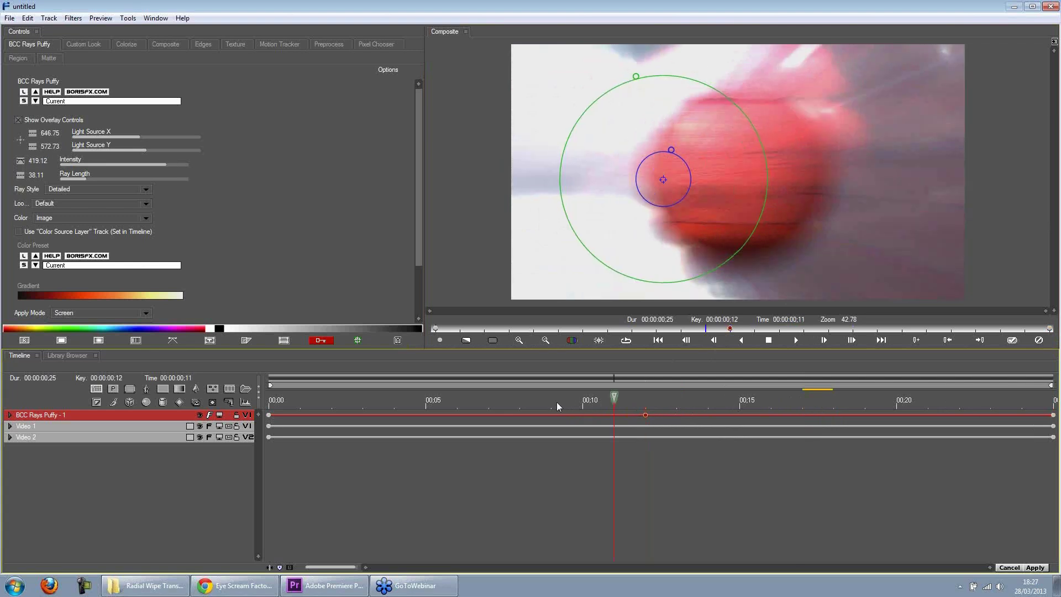
drag(645, 398, 802, 397)
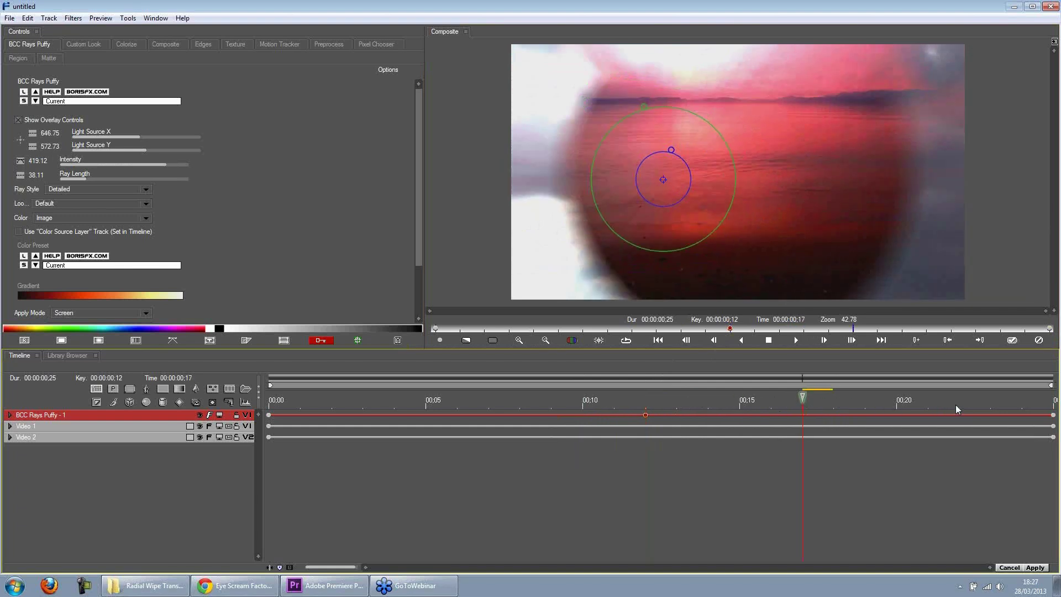
key(space)
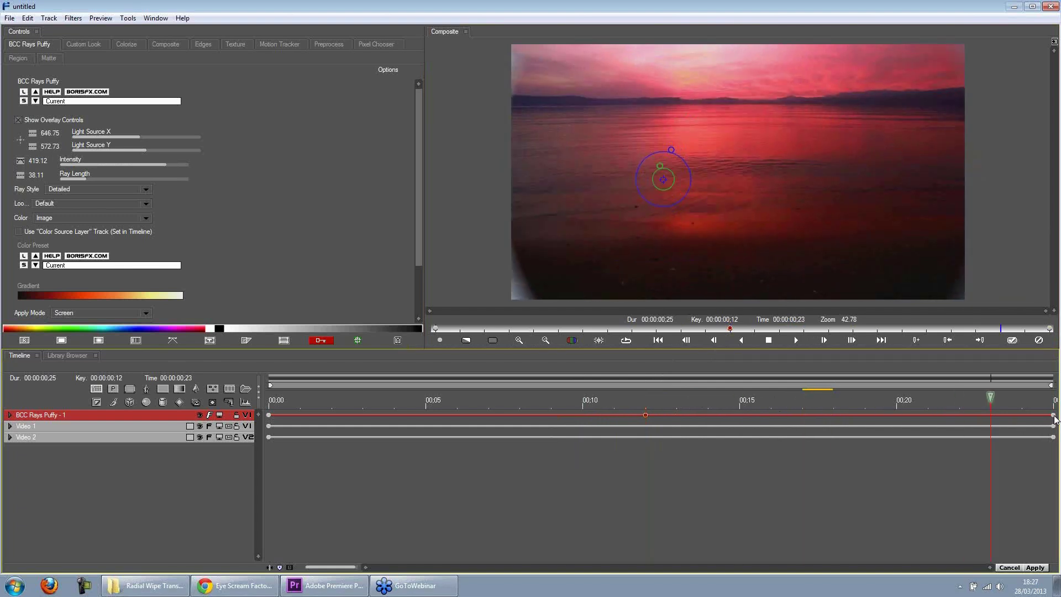
click(1053, 415)
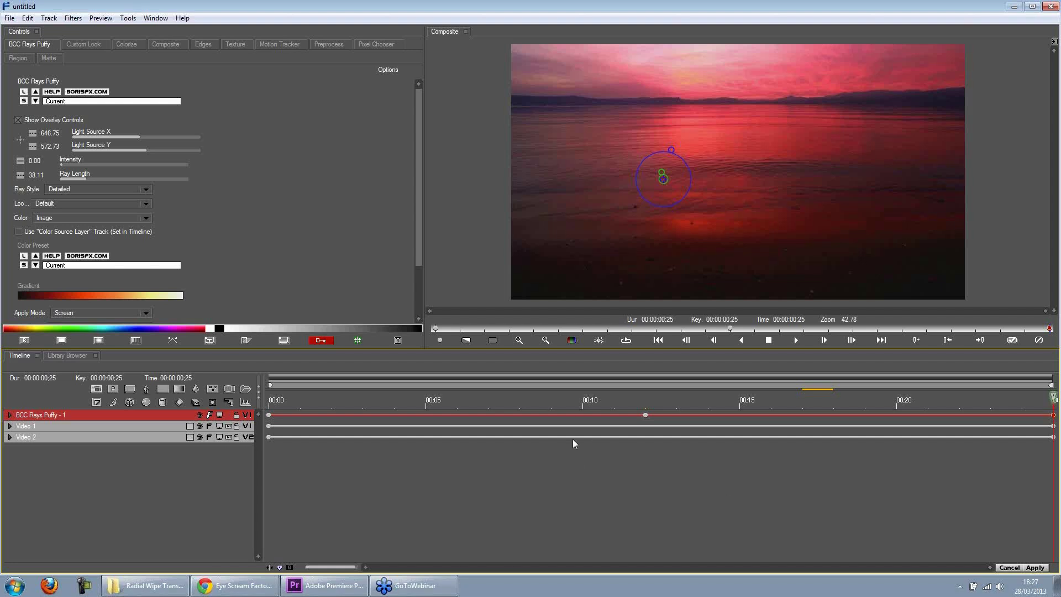
click(645, 415)
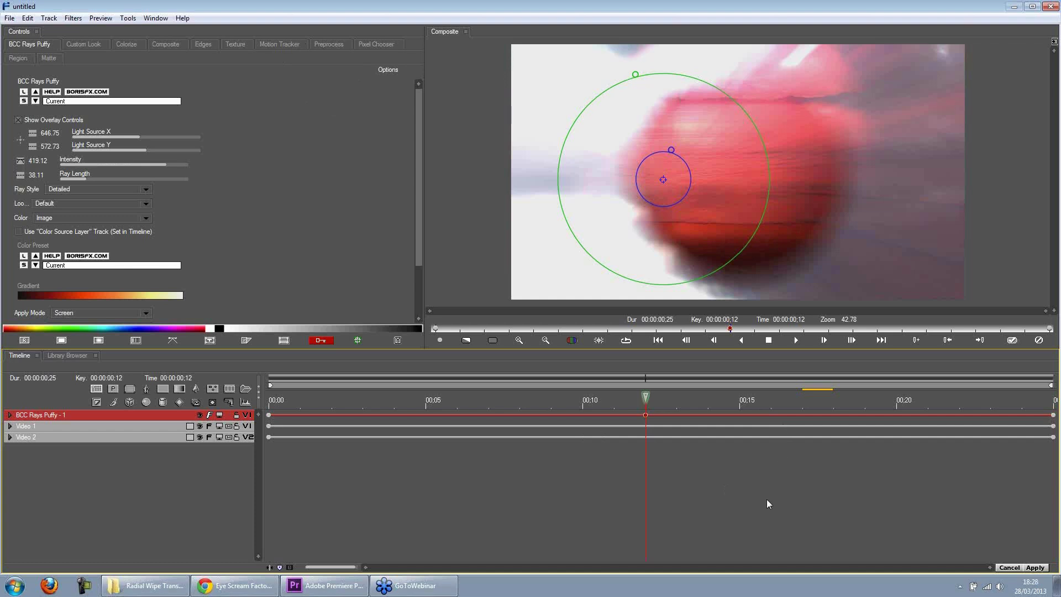
click(16, 21)
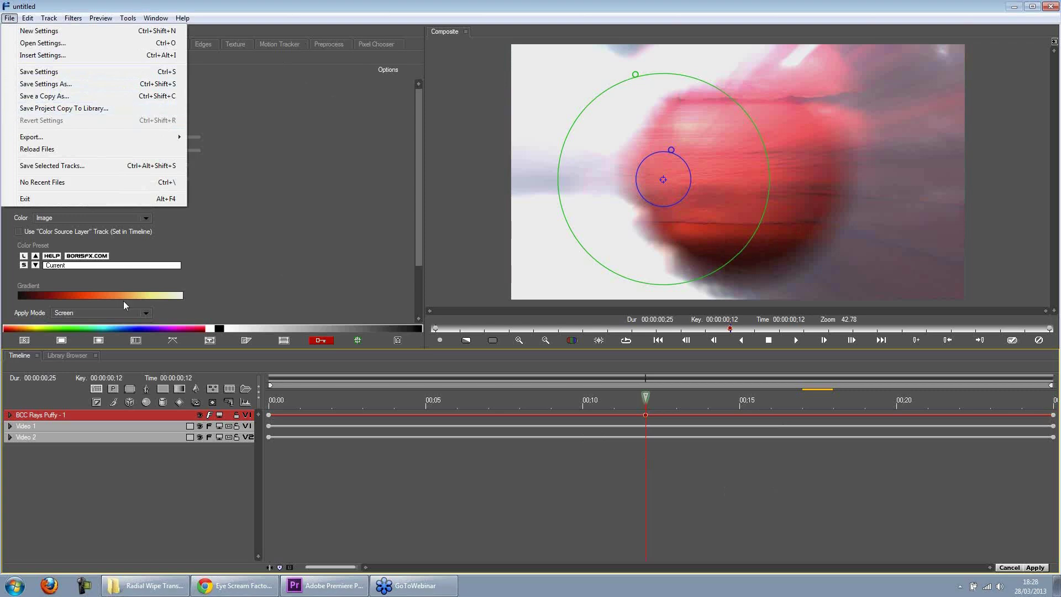
click(73, 355)
click(69, 355)
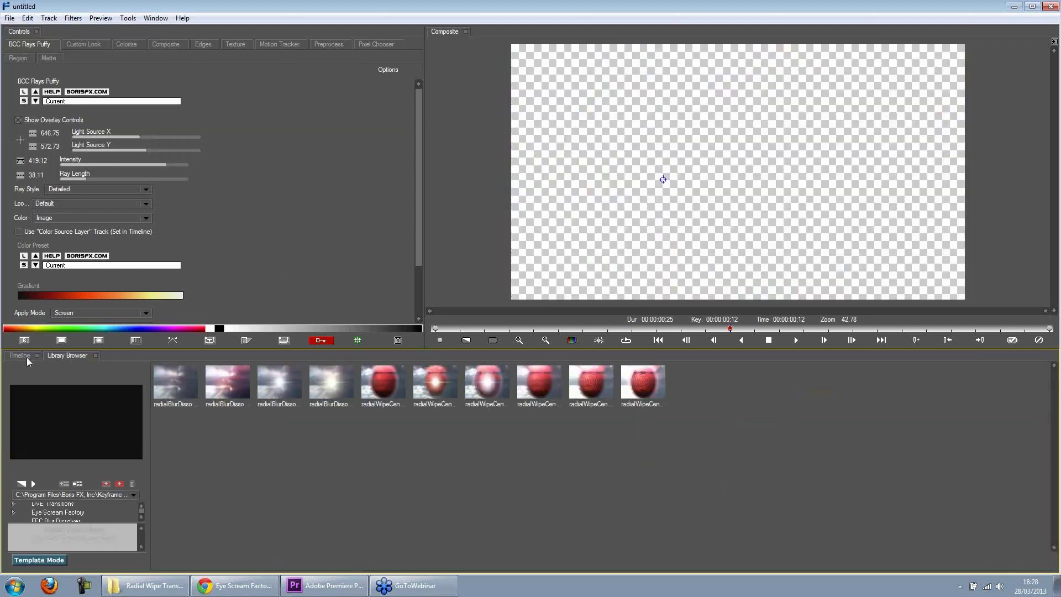
click(24, 357)
- Start saving the settings under a new name, creating and opening a folder named Amazing FX on the Desktop
click(10, 18)
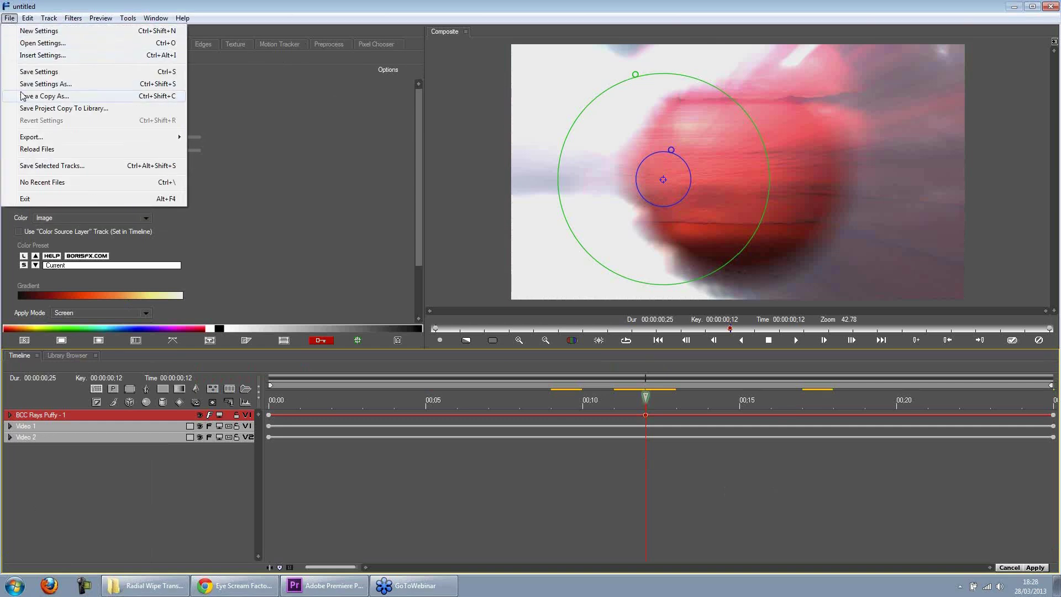
click(97, 88)
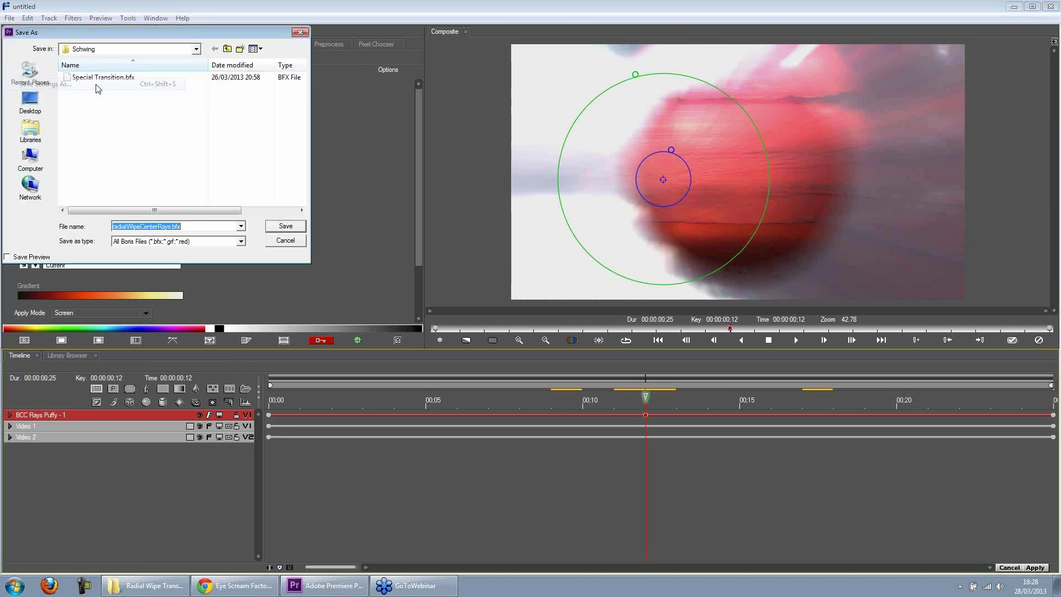
click(46, 109)
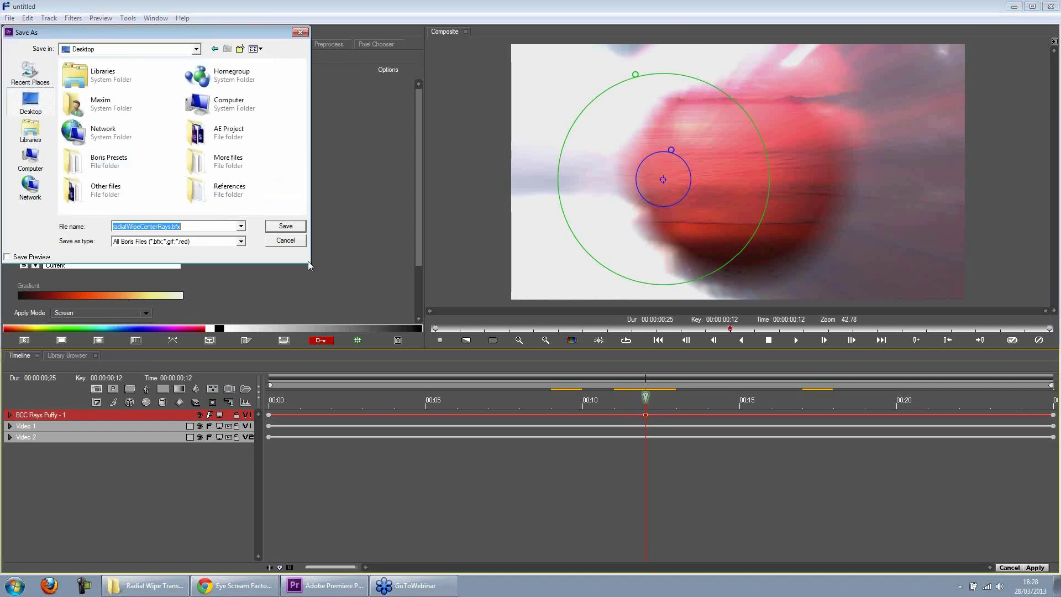
drag(161, 36, 208, 64)
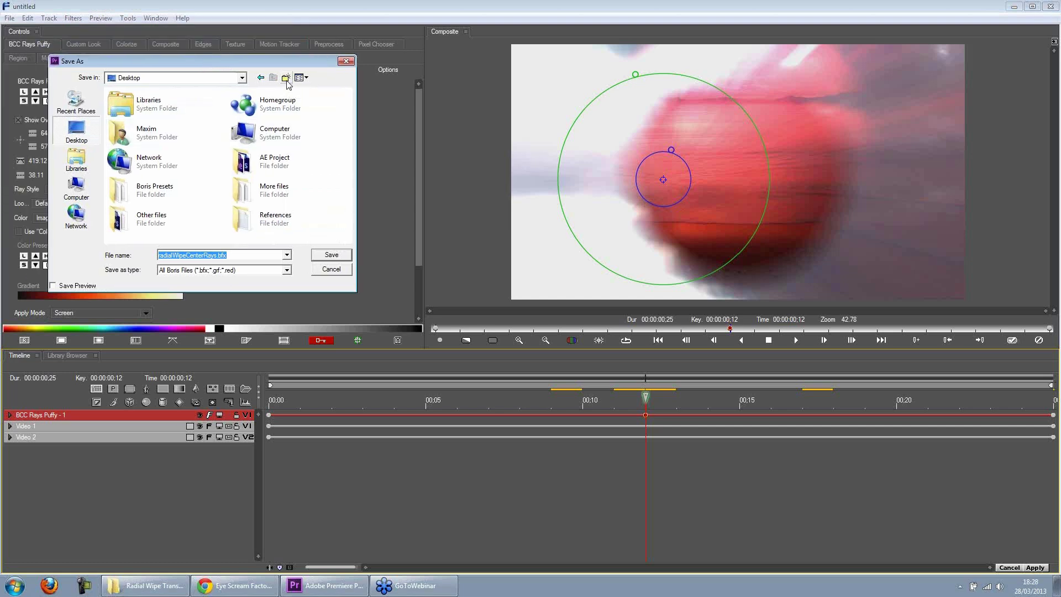
click(286, 79)
text(Amazi)
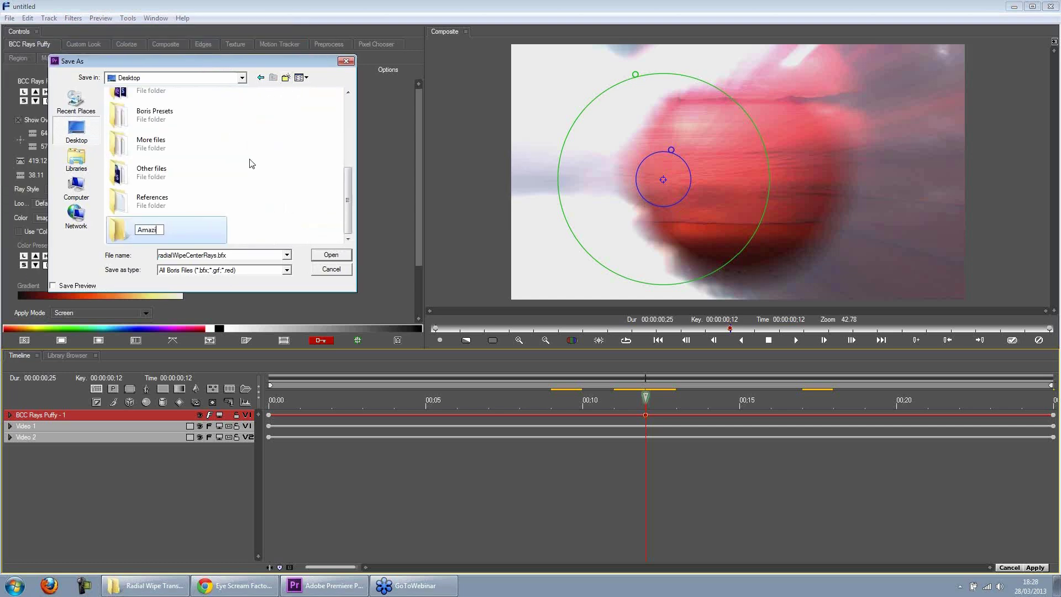
text(ng FX)
key(Return)
double_click(122, 231)
- Name the settings file Rays Extraordinaire and save it in the Amazing FX folder
double_click(211, 255)
drag(216, 256, 148, 253)
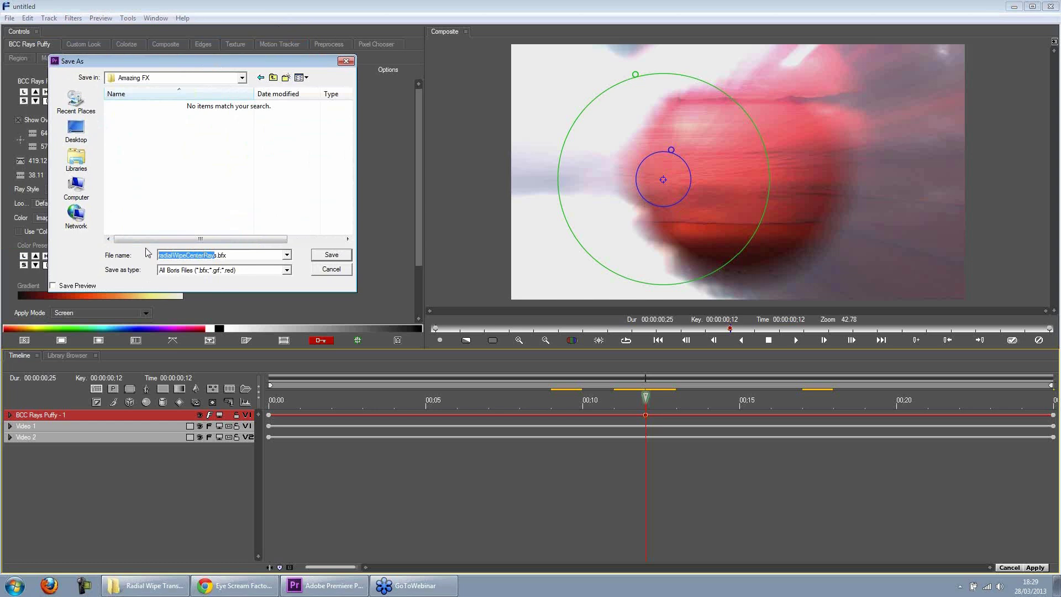
key(BackSpace)
text(Rays Extraordinaire)
click(330, 256)
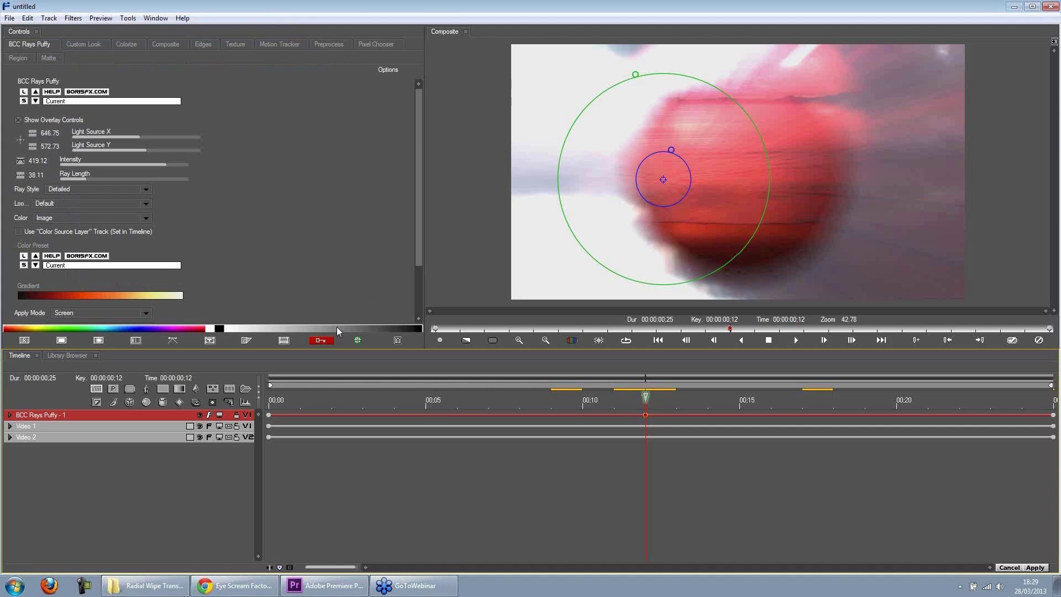
- Switch to Windows Explorer and locate the saved Rays Extraordinaire.bfx in the Desktop's Amazing FX folder
key(super+e)
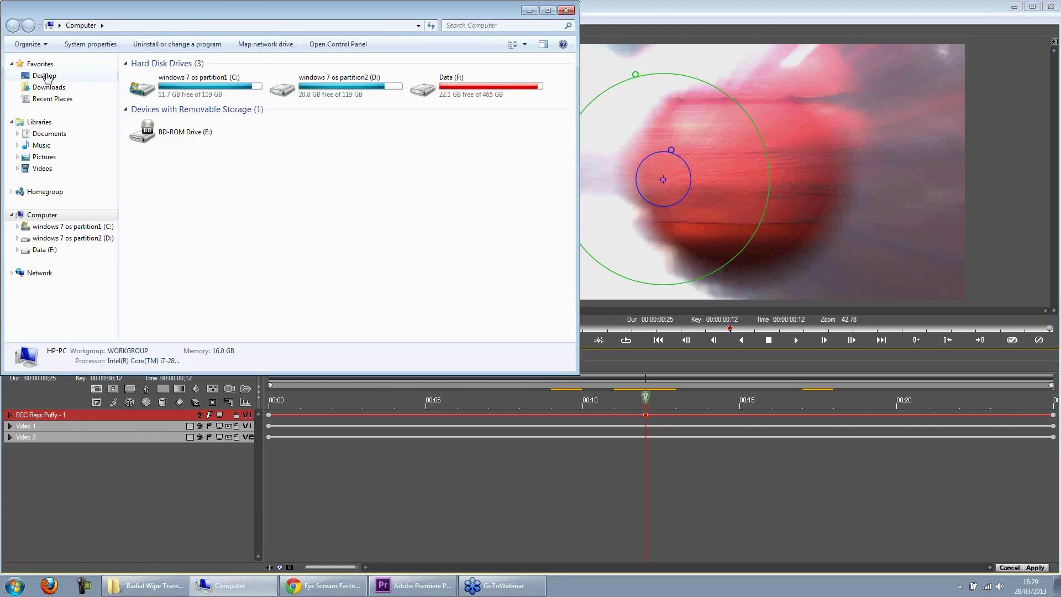
click(48, 76)
drag(167, 14, 317, 121)
click(522, 392)
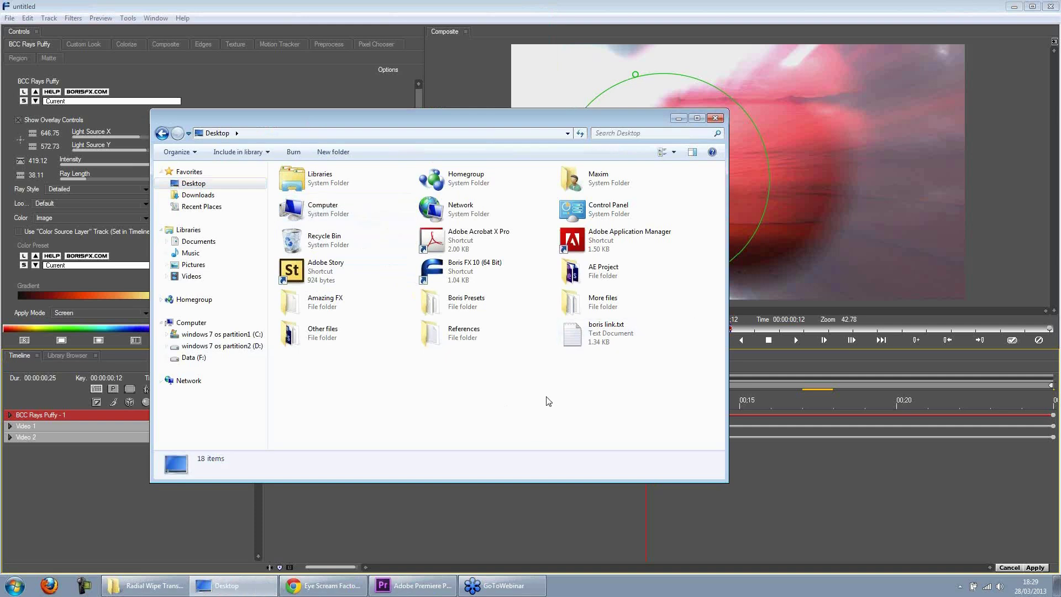
double_click(352, 299)
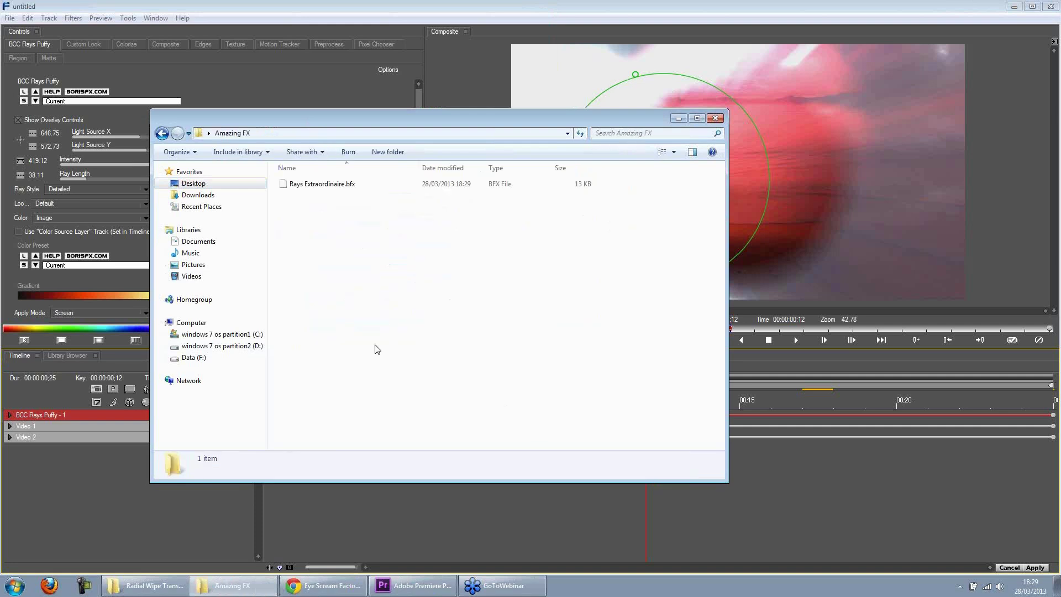
click(284, 186)
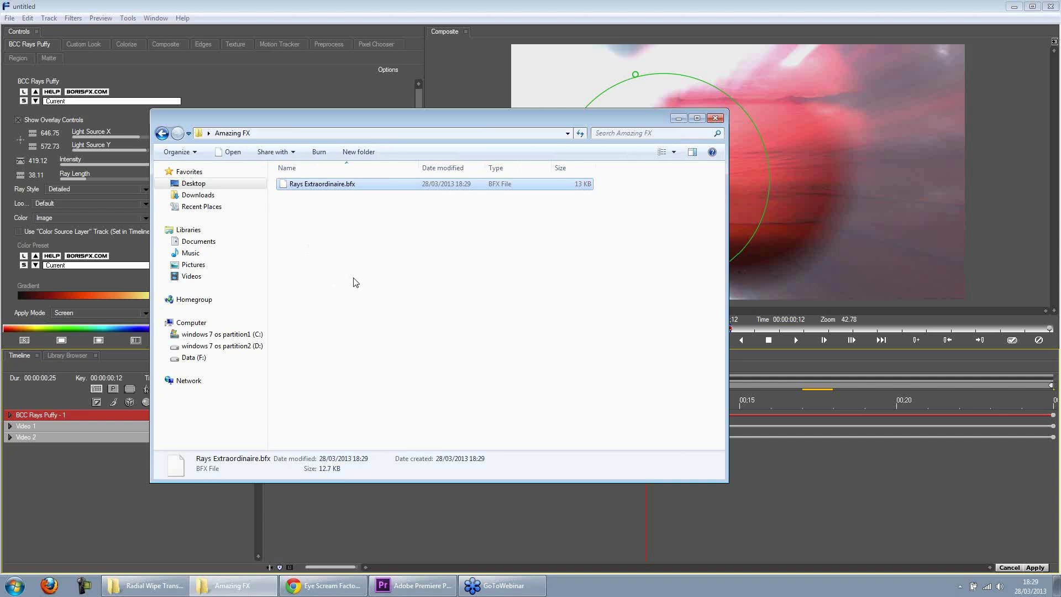
click(51, 7)
click(9, 18)
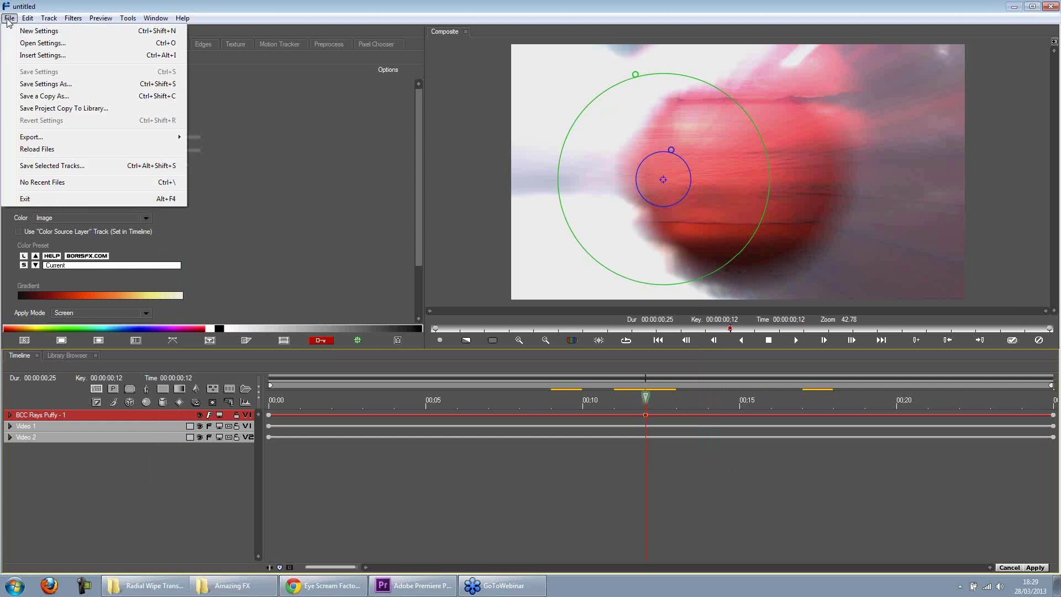
click(19, 44)
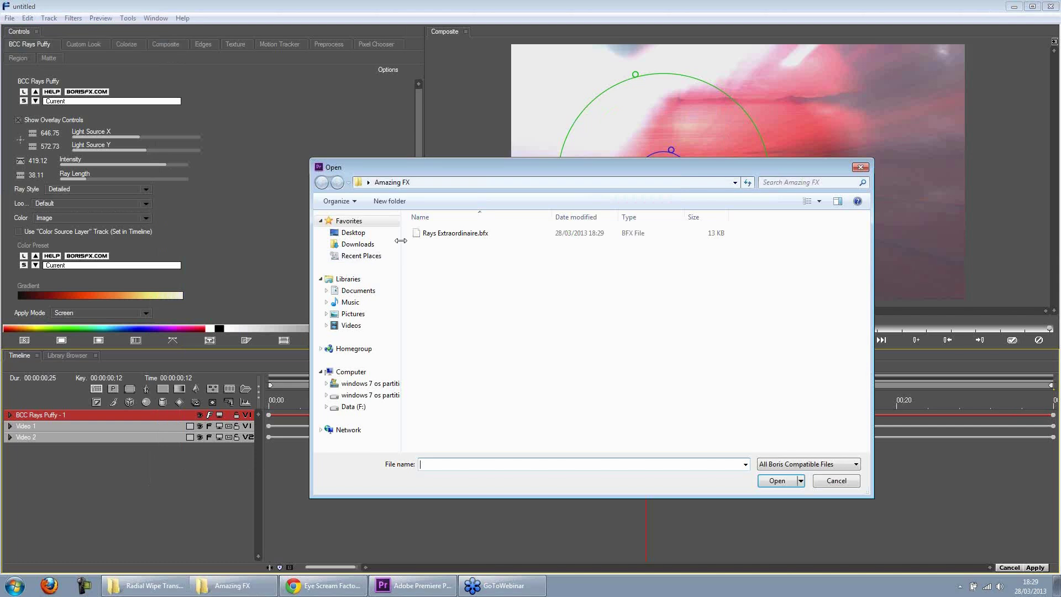
click(422, 237)
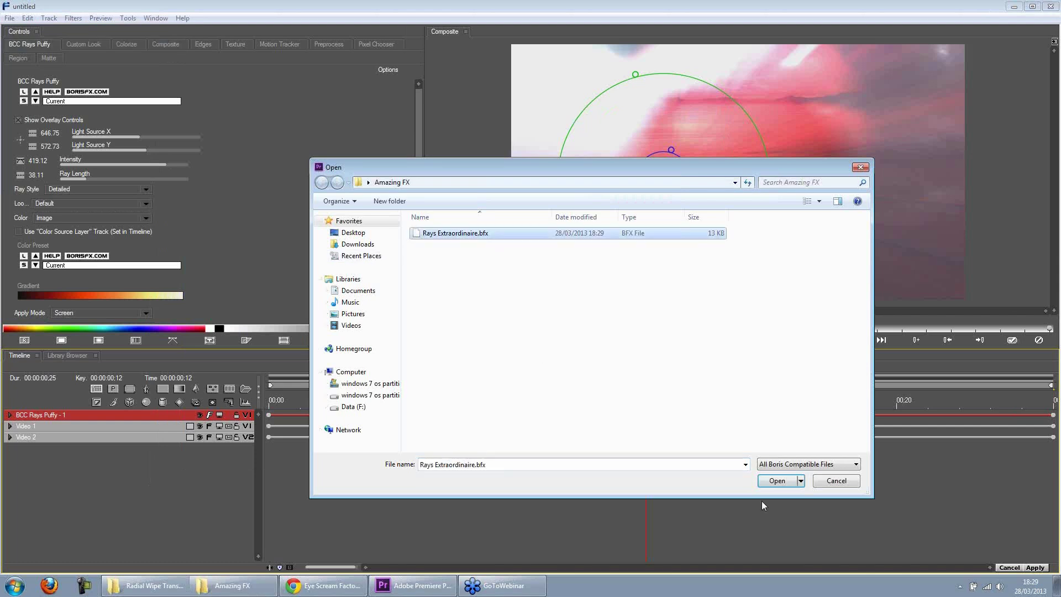
click(836, 481)
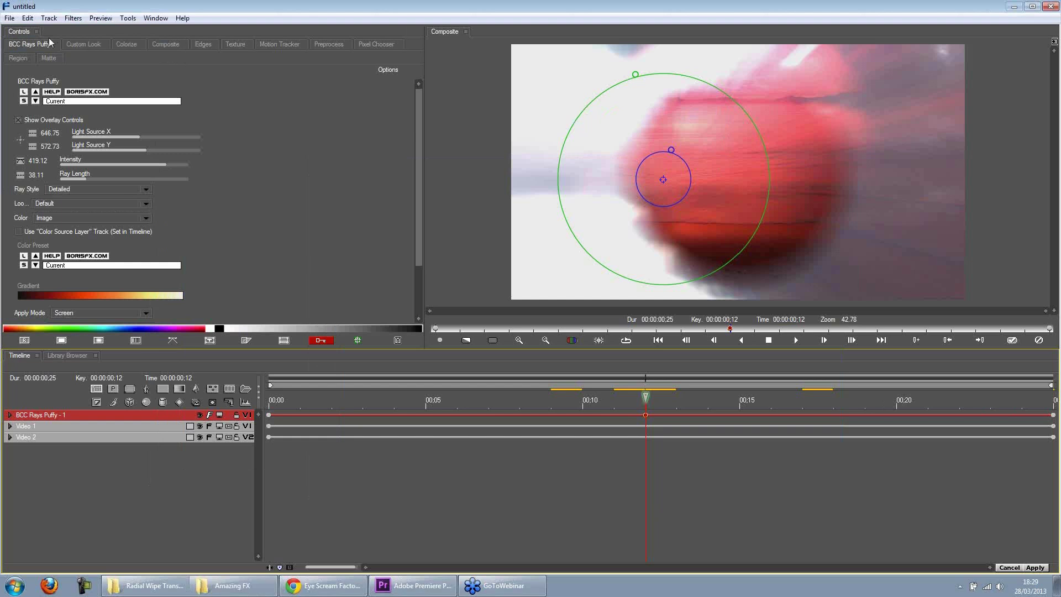
- Show the Library Browser in a taller panel and switch it to Template Mode
click(74, 356)
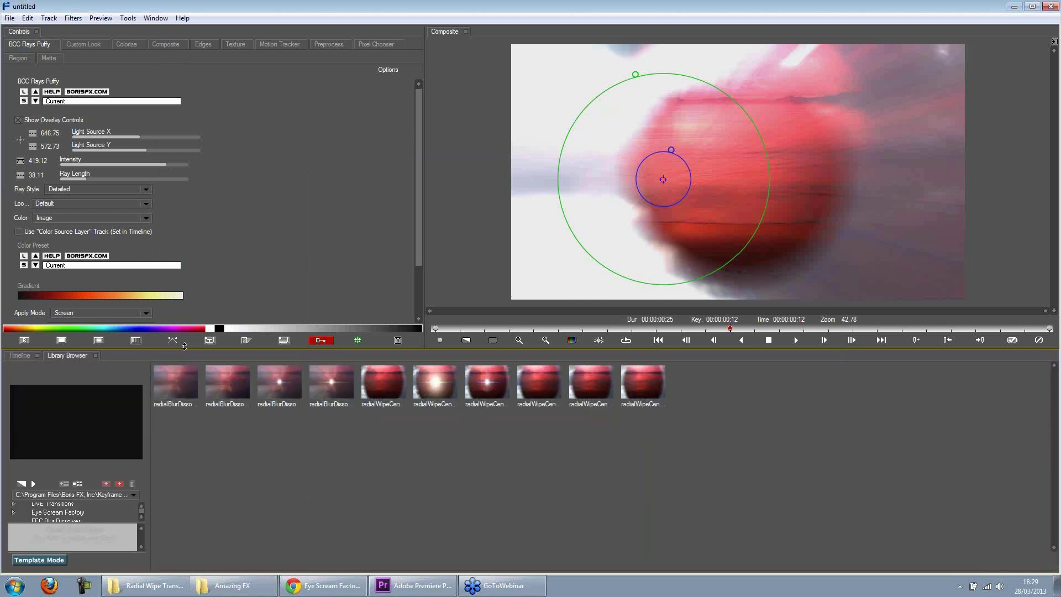
drag(186, 348, 185, 277)
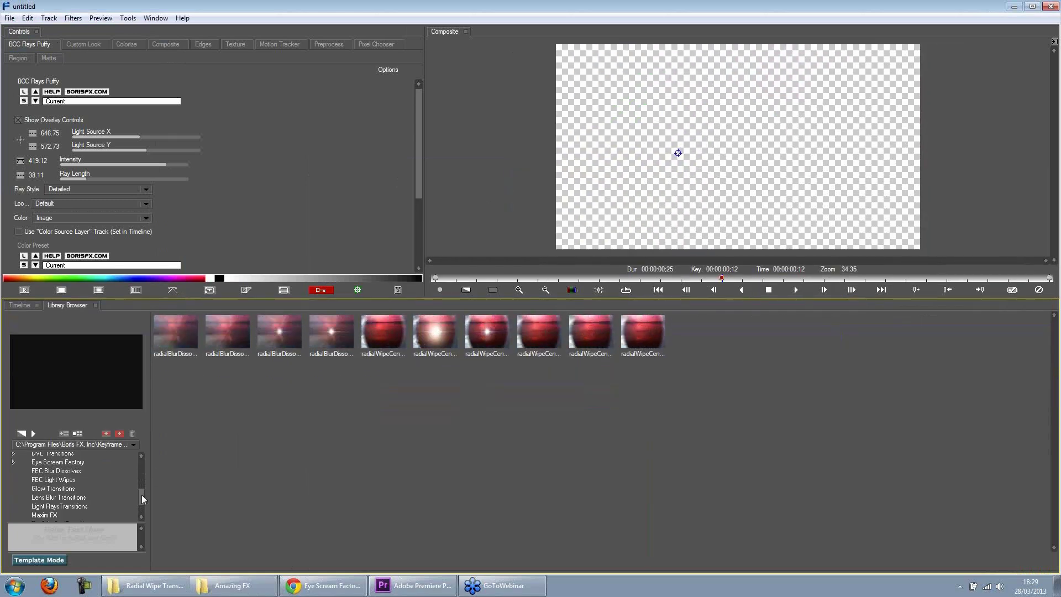
click(52, 561)
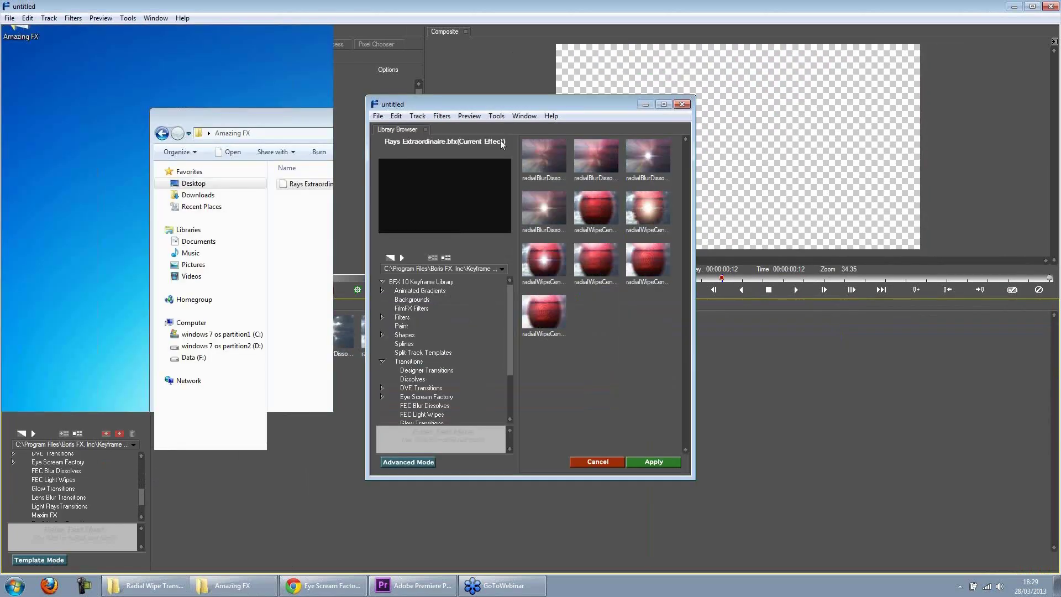
drag(491, 100, 452, 98)
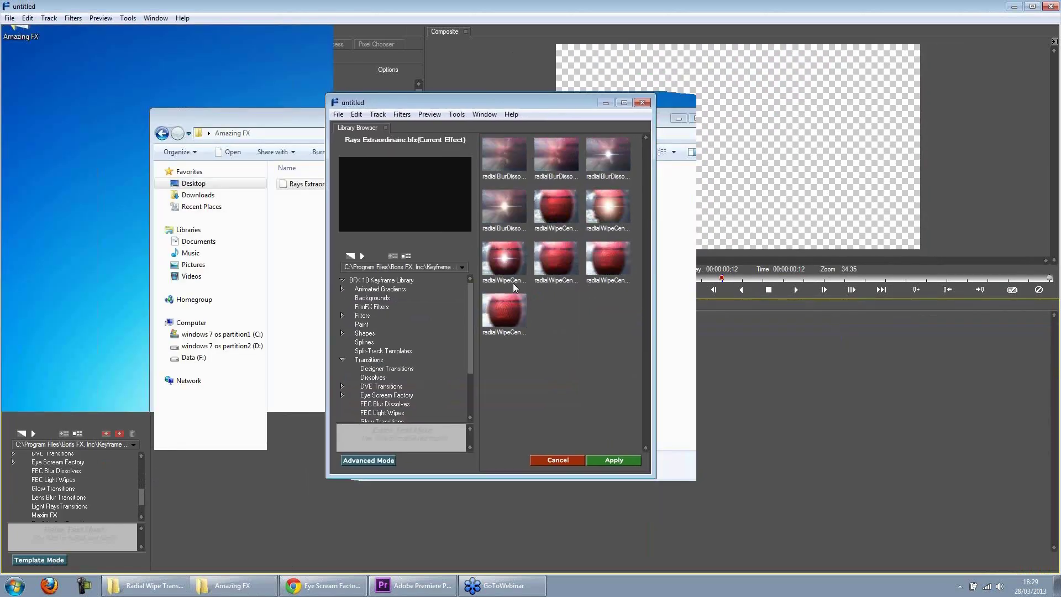
drag(469, 389, 473, 308)
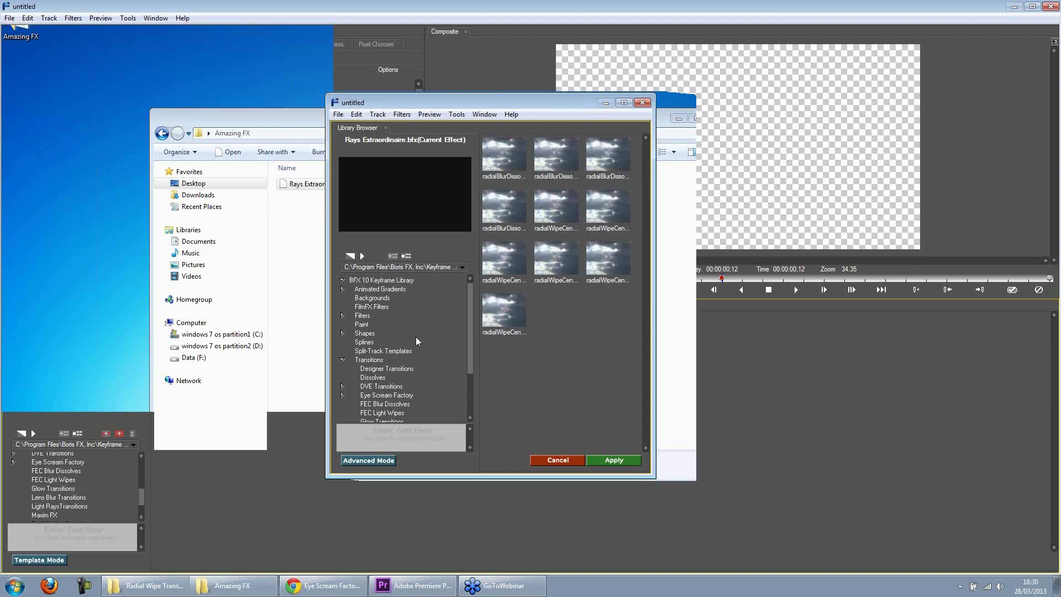
- Reload the default Keyframe Libraries 10 folder in the Library Browser and expand the BFX 10 Keyframe Library
click(461, 267)
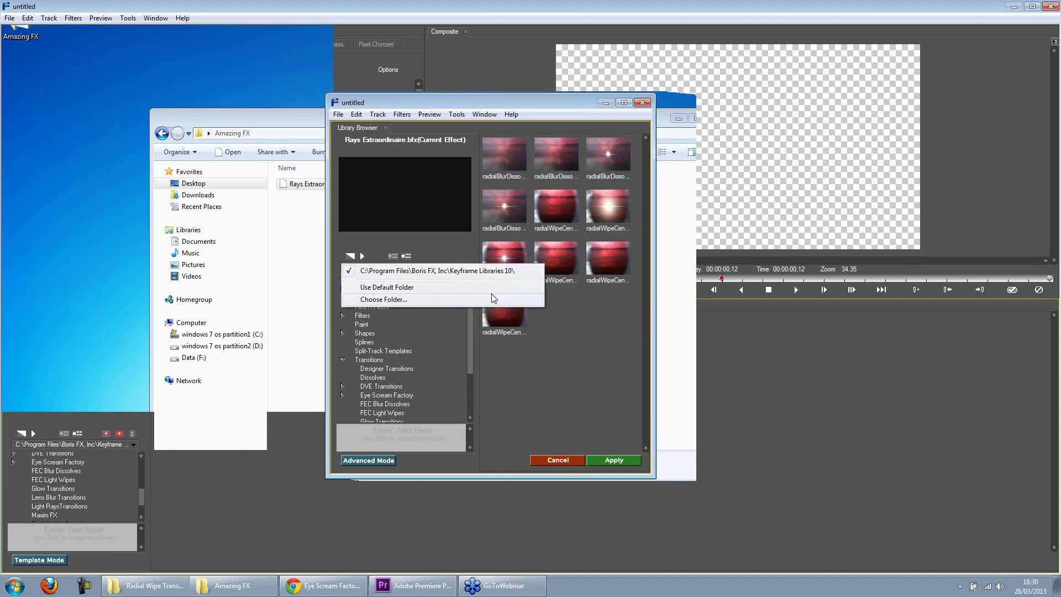
click(433, 289)
click(459, 269)
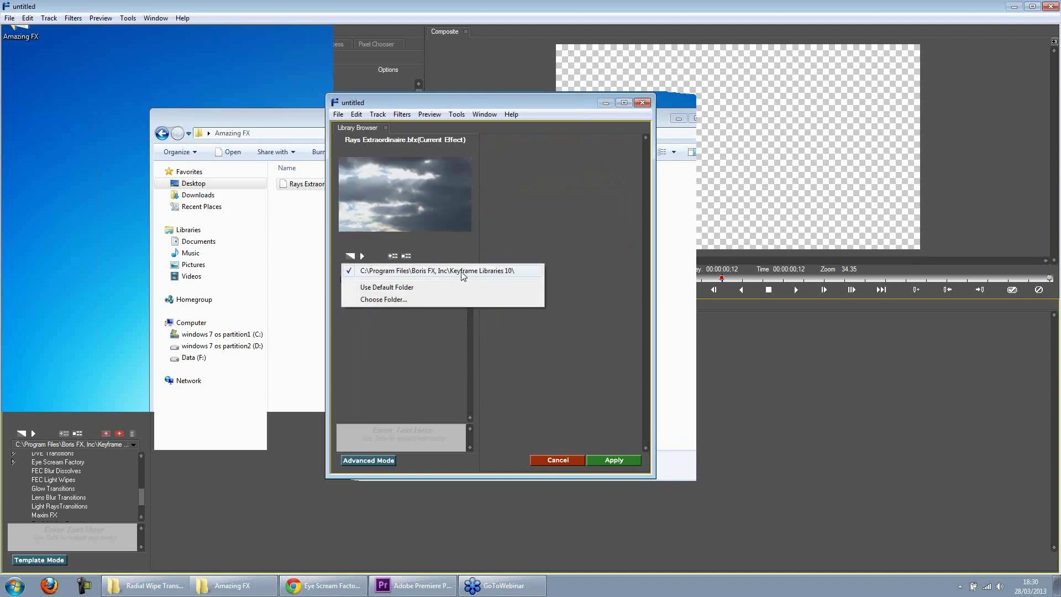
click(463, 272)
click(342, 280)
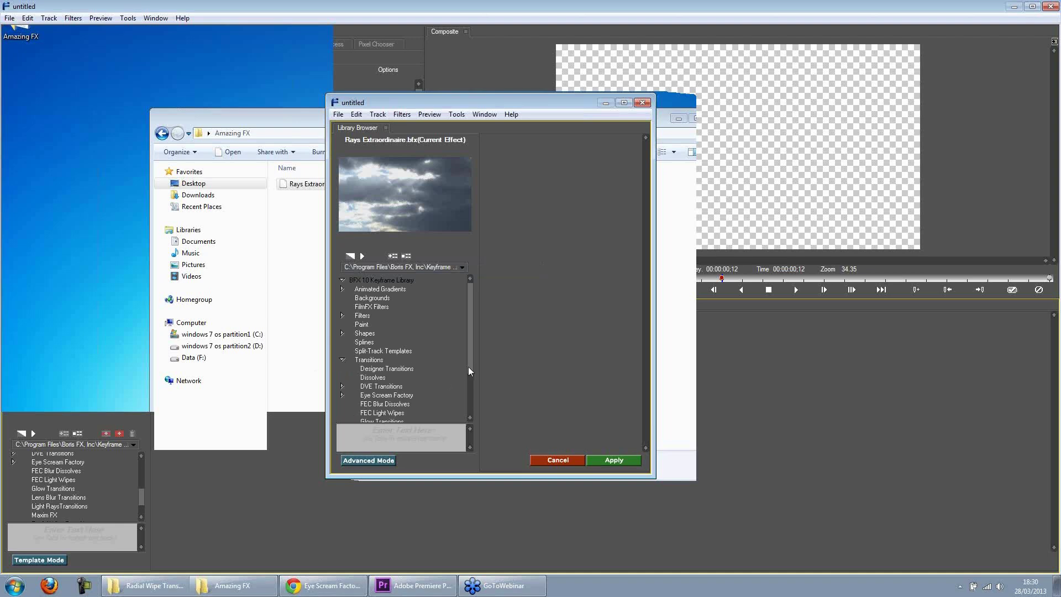
- Look through the FEC Blur Dissolves and Light Rays Transitions categories of the keyframe library
scroll(468, 367, down, 2)
scroll(451, 397, up, 2)
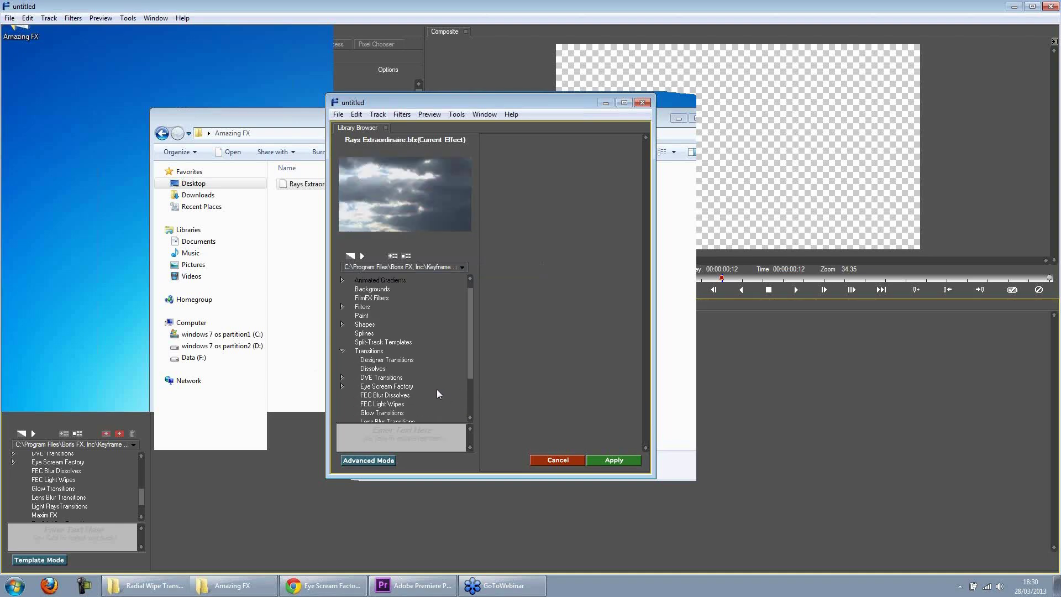
click(452, 403)
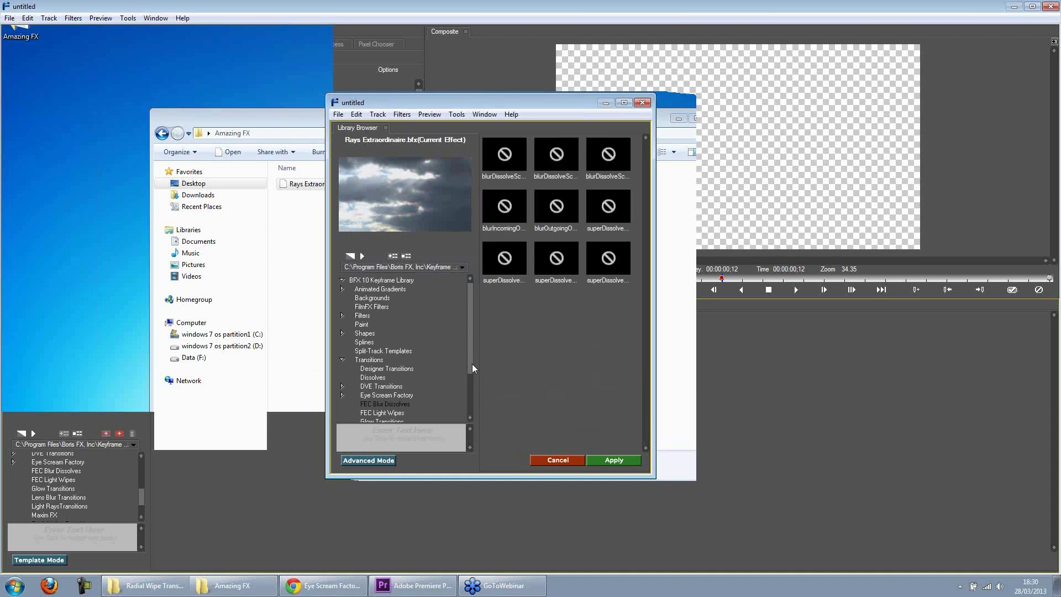
drag(472, 363, 473, 403)
click(384, 396)
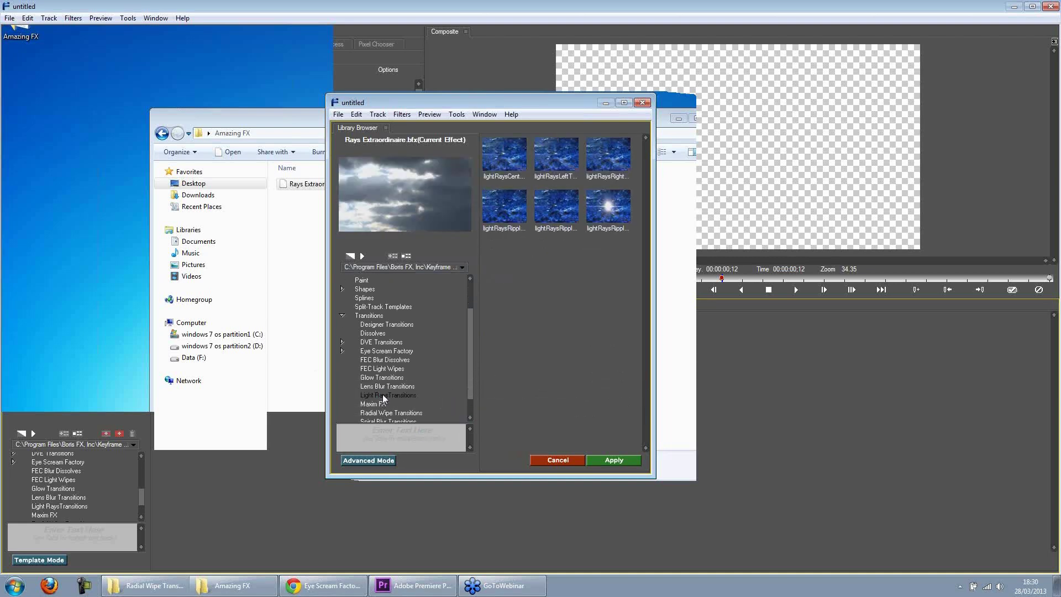
- Choose the Desktop folder Amazing FX as the Library Browser's library folder
click(446, 267)
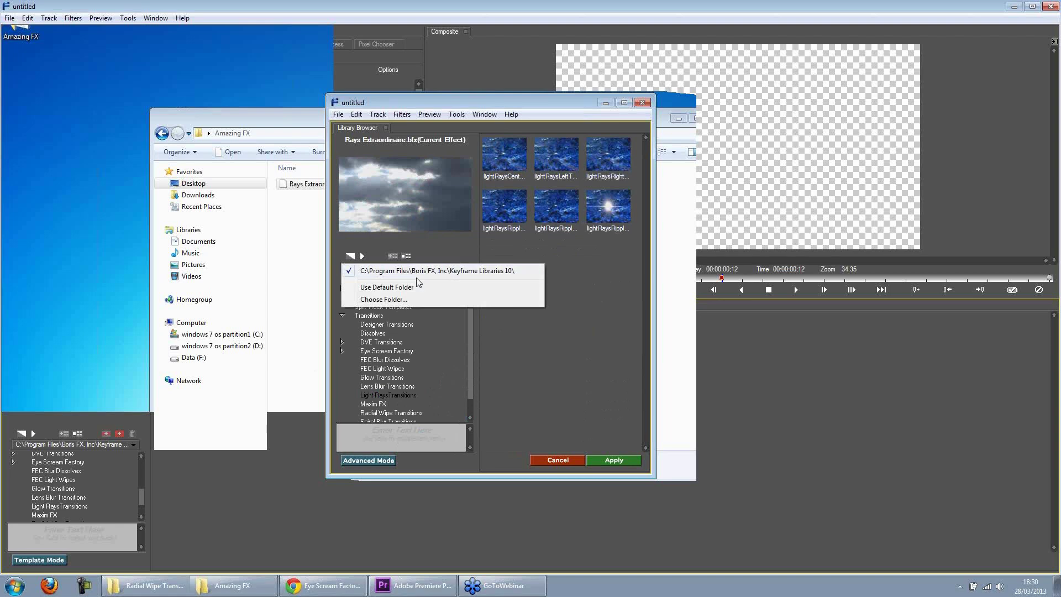
click(443, 303)
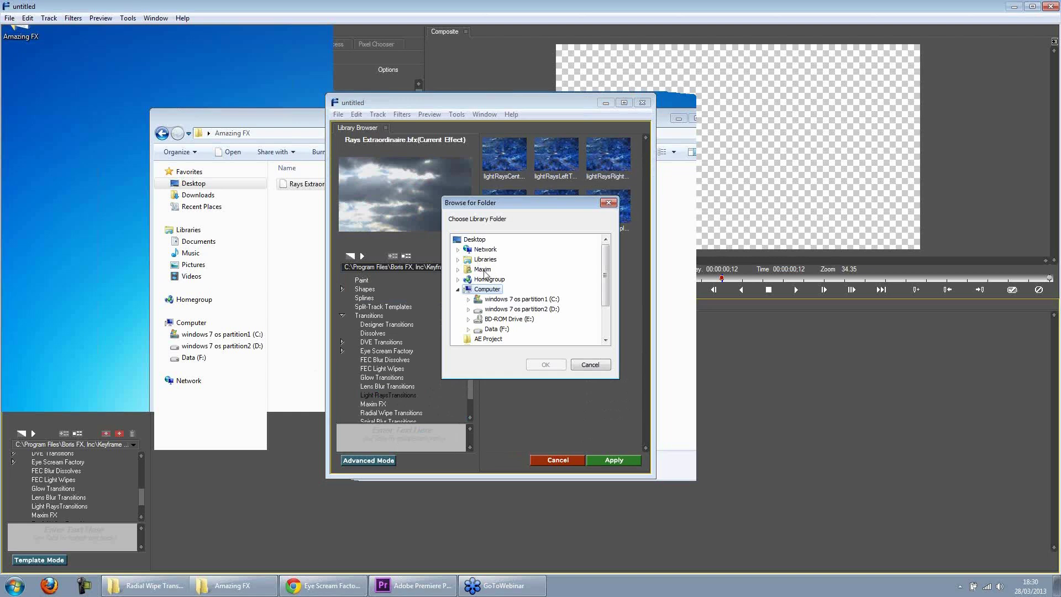
drag(606, 282, 605, 311)
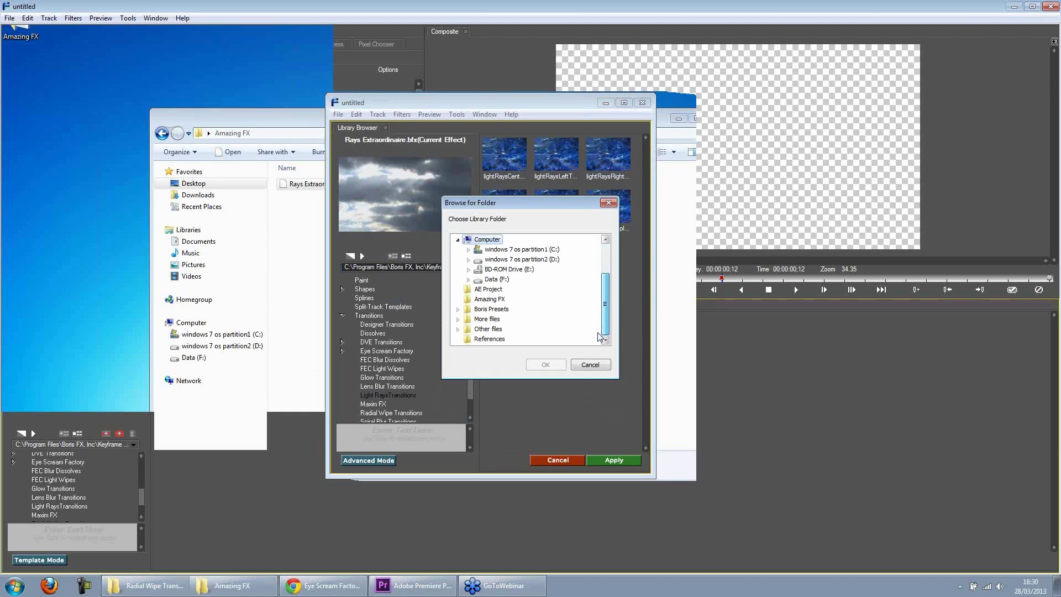
click(484, 299)
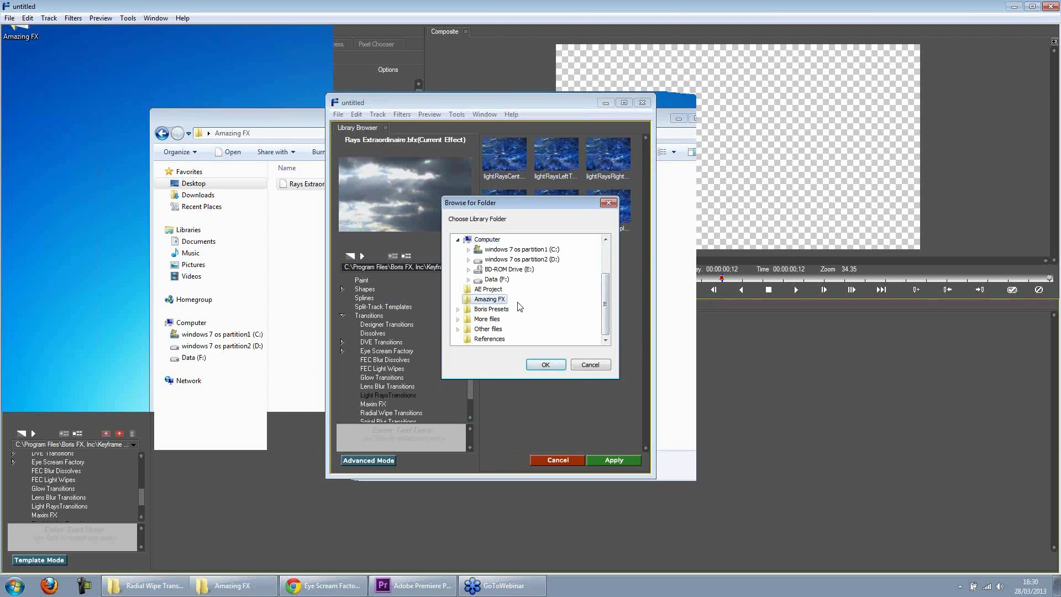
click(541, 367)
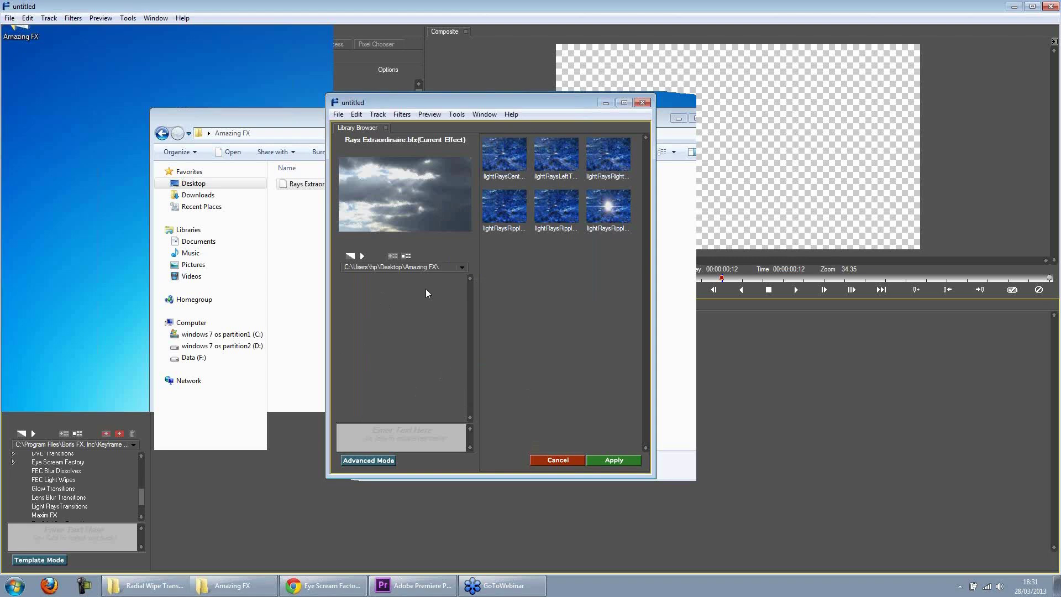
- Create a subfolder named Amazing Transitions inside the Amazing FX folder
click(303, 244)
drag(429, 118, 393, 89)
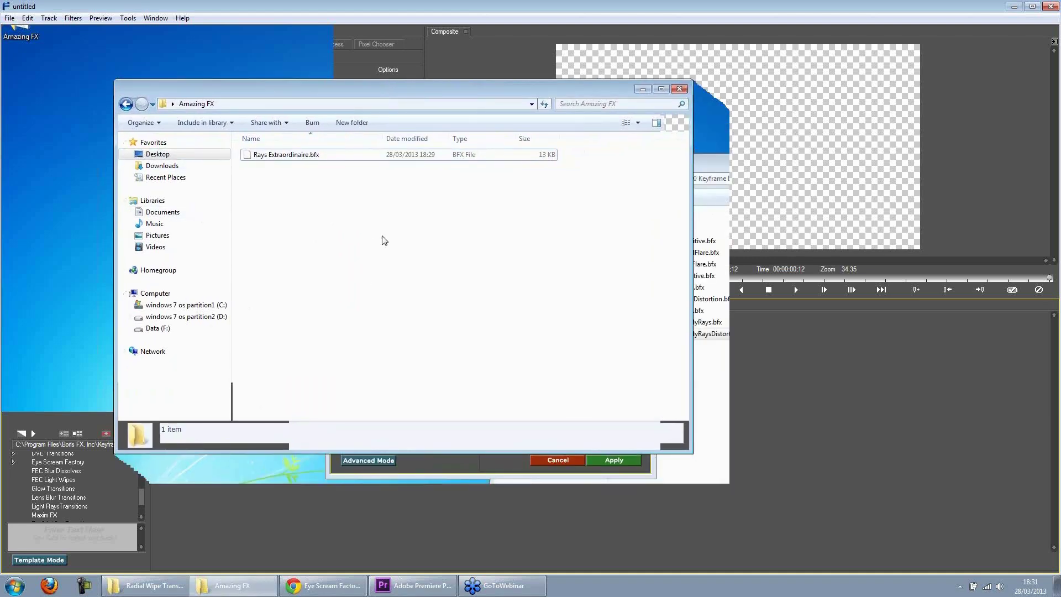
right_click(308, 228)
mouse_move(382, 366)
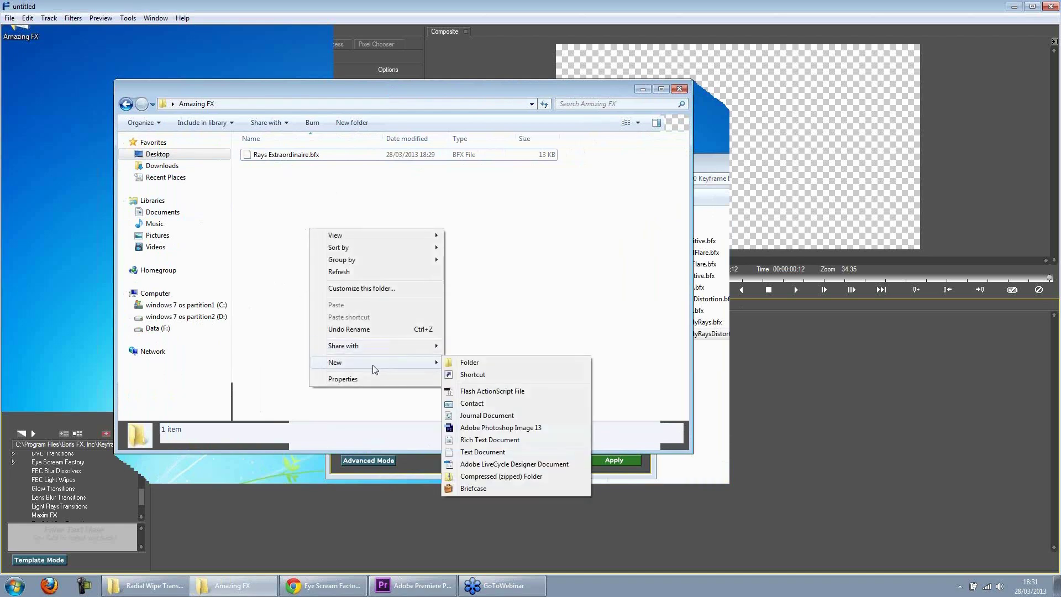
click(453, 363)
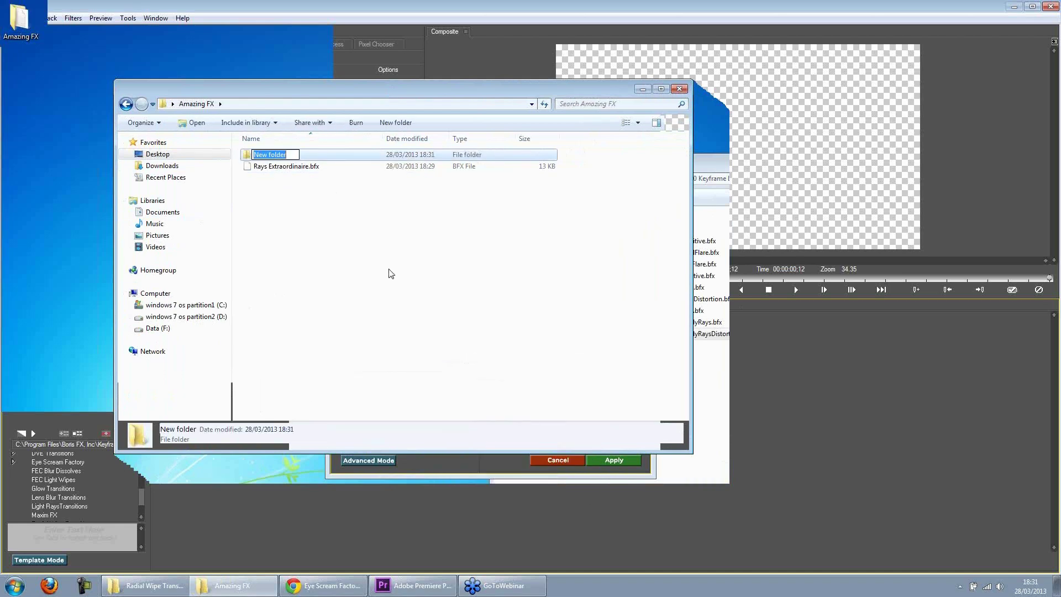
text(Amazing Transition)
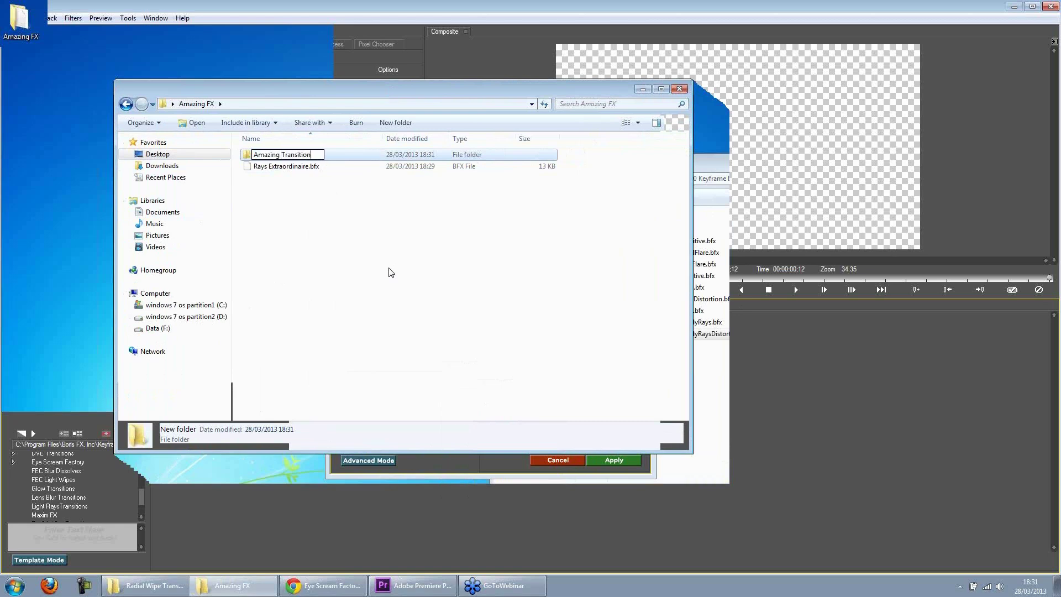
text(s)
key(Return)
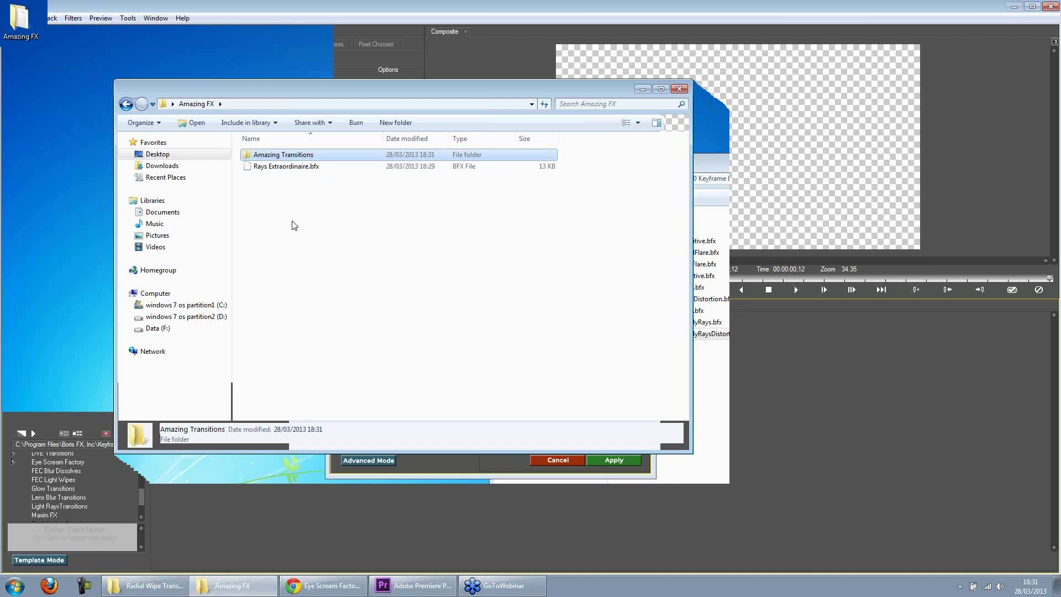
- Move Rays Extraordinaire.bfx into the Amazing Transitions subfolder and open that subfolder
click(248, 168)
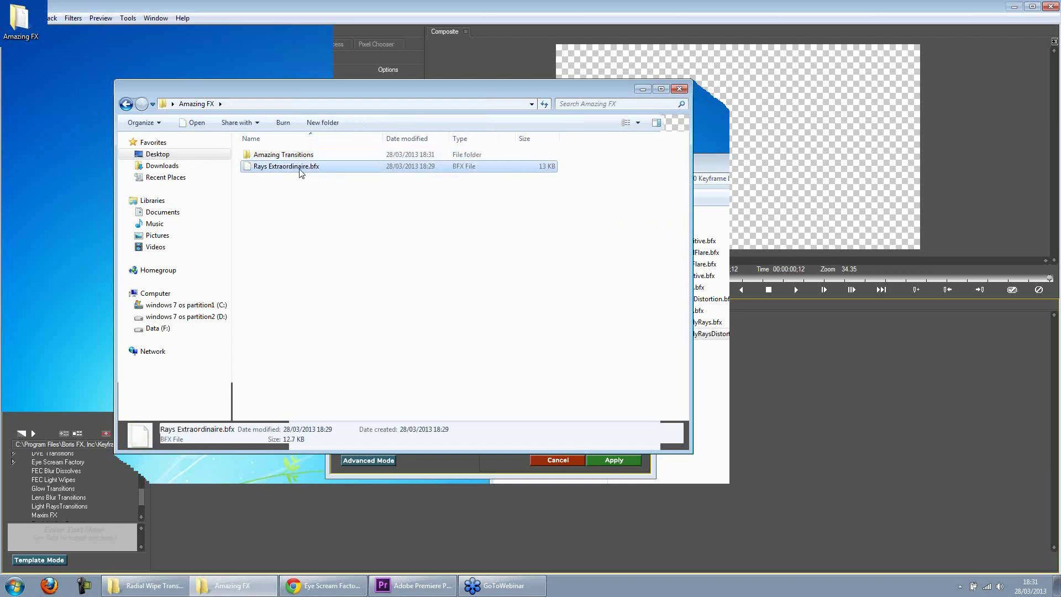
drag(251, 170, 249, 155)
double_click(249, 155)
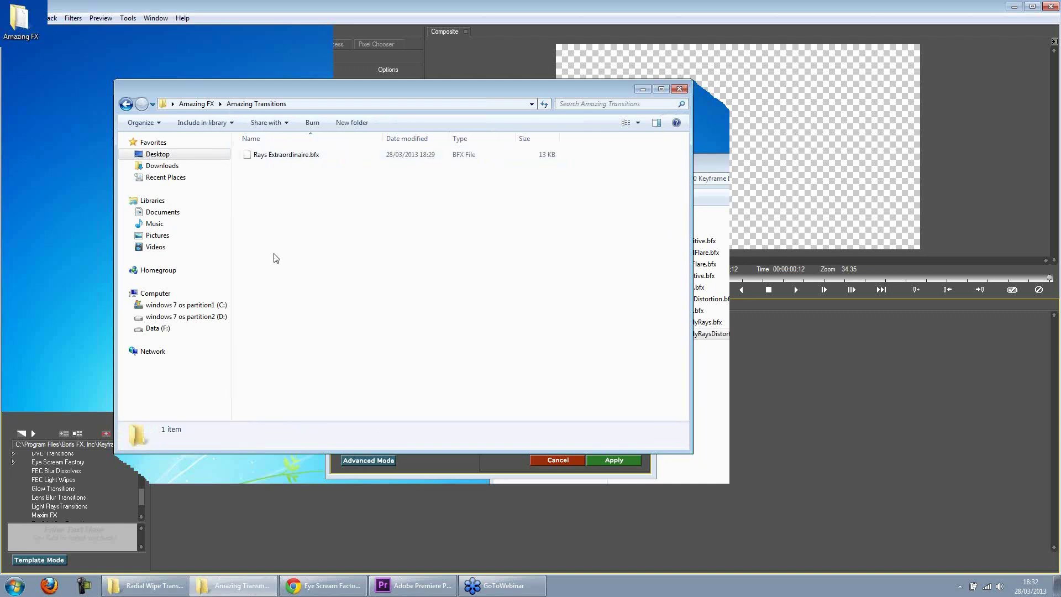
double_click(303, 158)
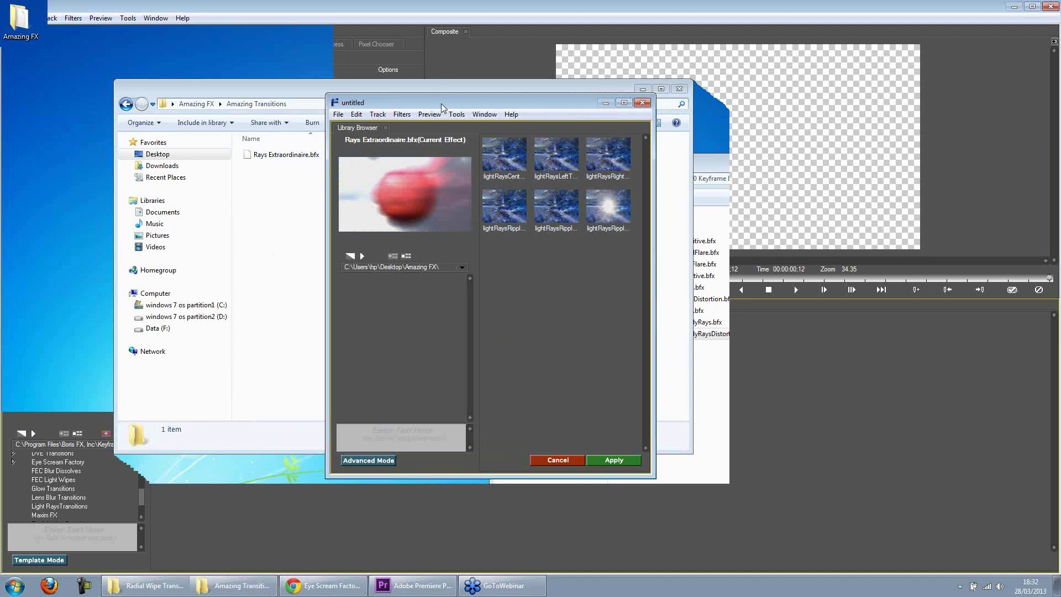
- Refresh the Library Browser's Amazing FX listing by switching to Advanced Mode and back to Template Mode
drag(443, 103, 463, 126)
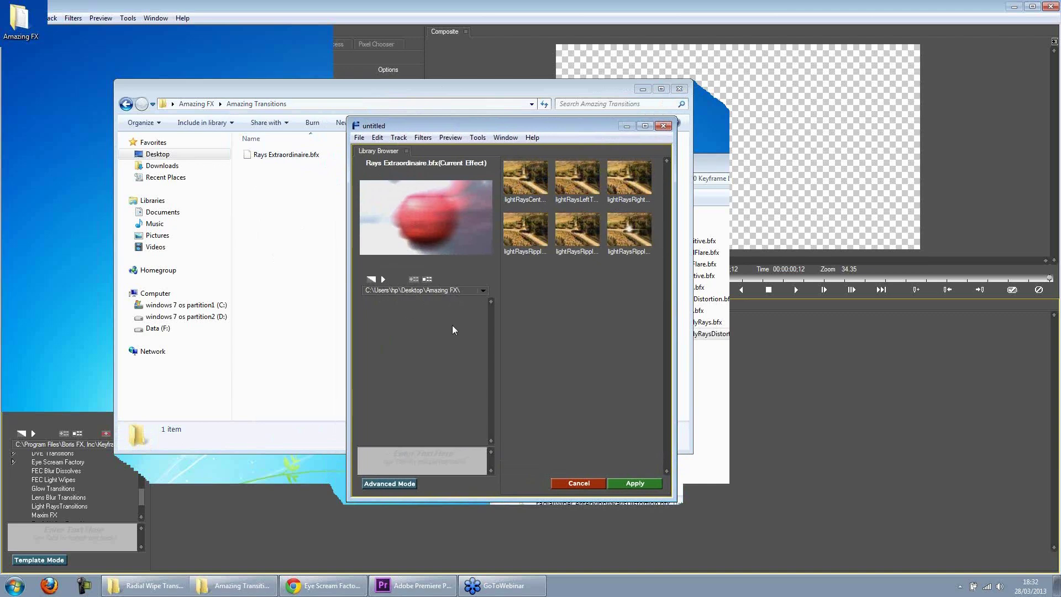
click(405, 483)
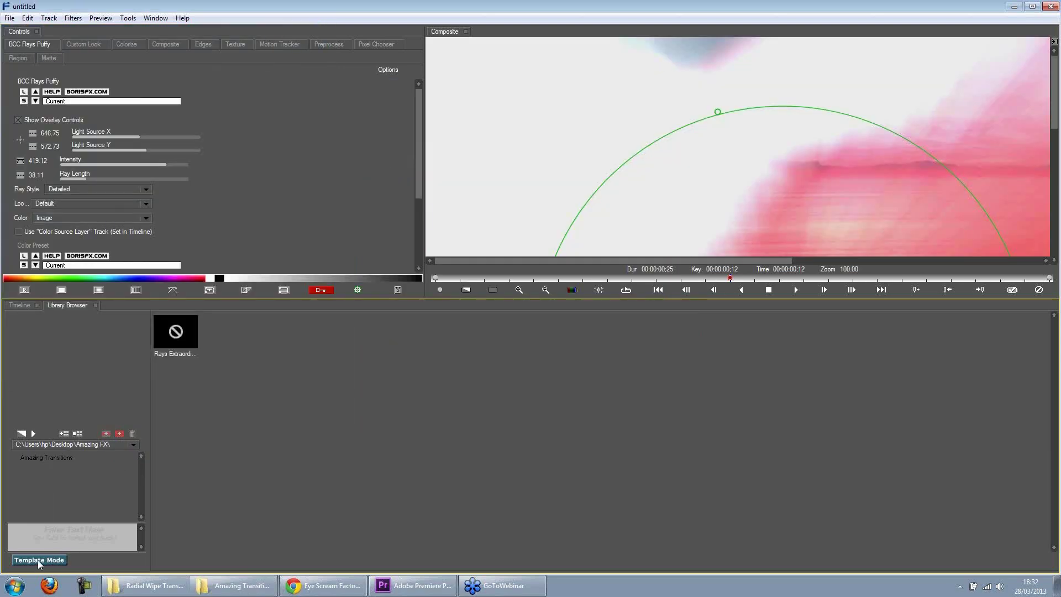
click(38, 561)
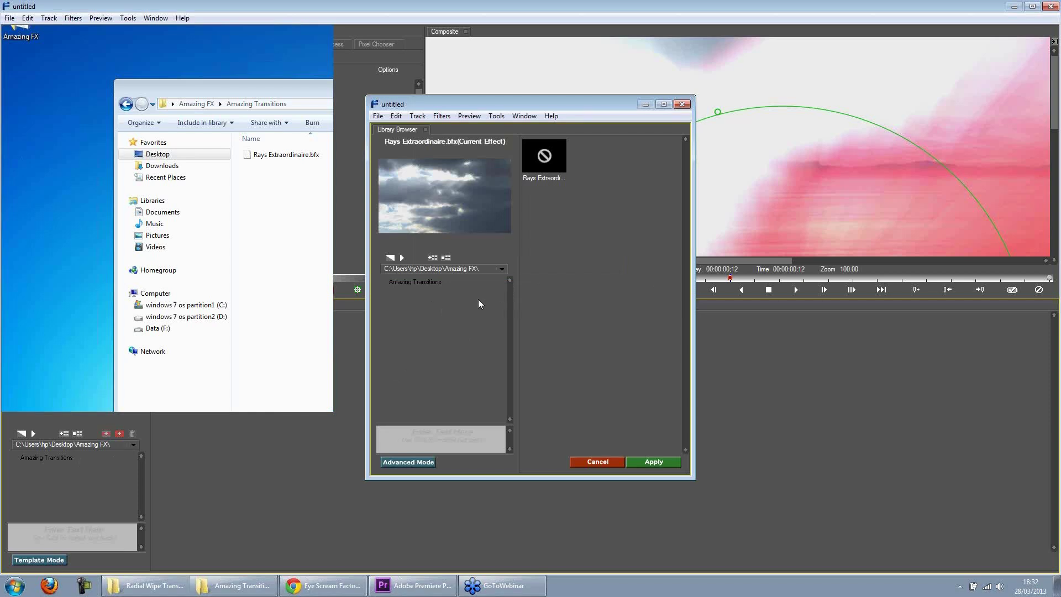
- Select the Rays Extraordinaire preset in the Library Browser and turn on animated thumbnails
click(528, 155)
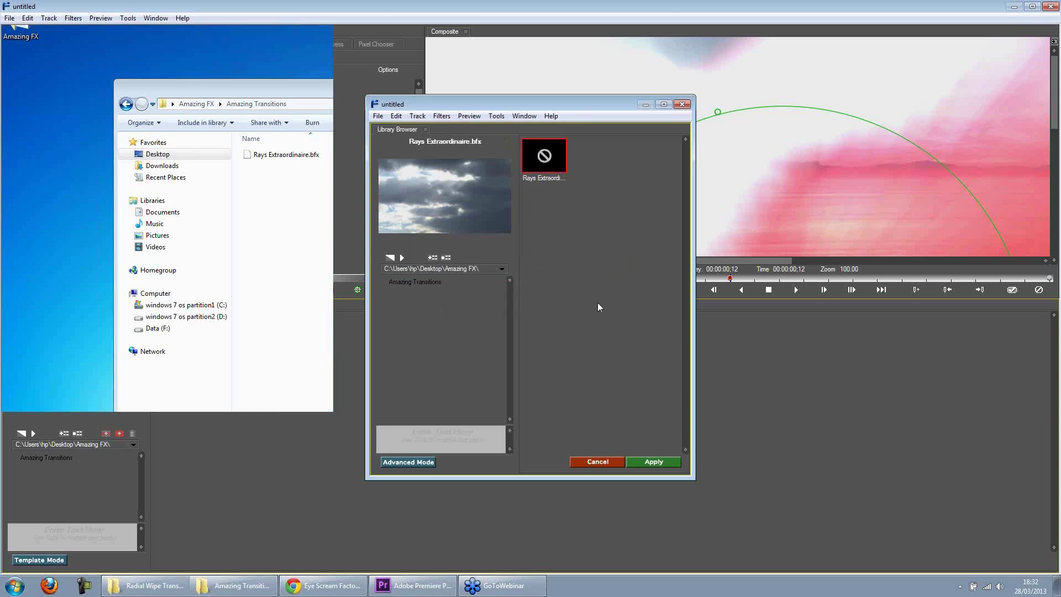
click(432, 258)
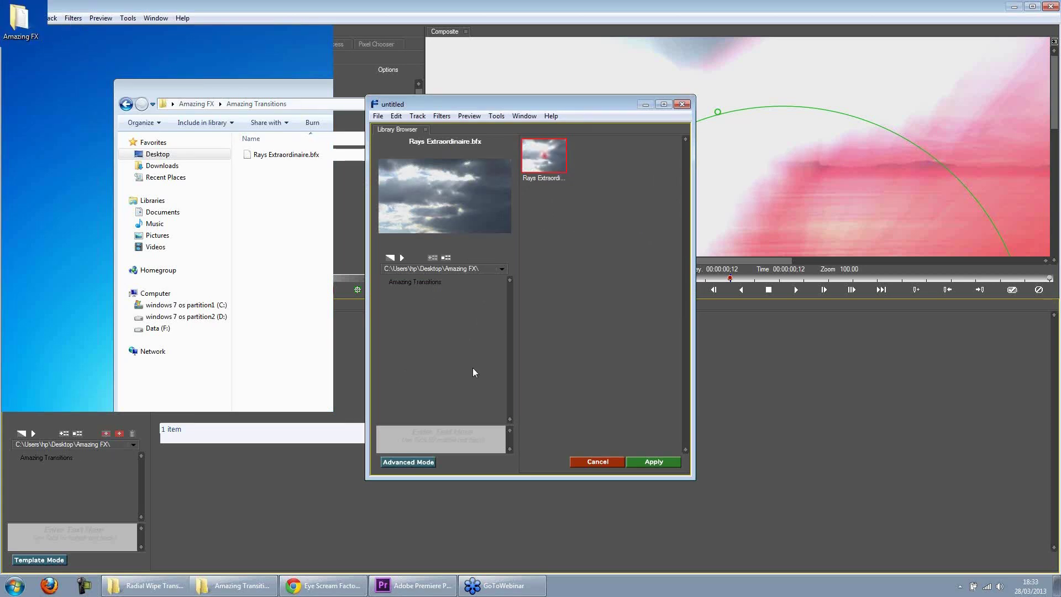
click(381, 116)
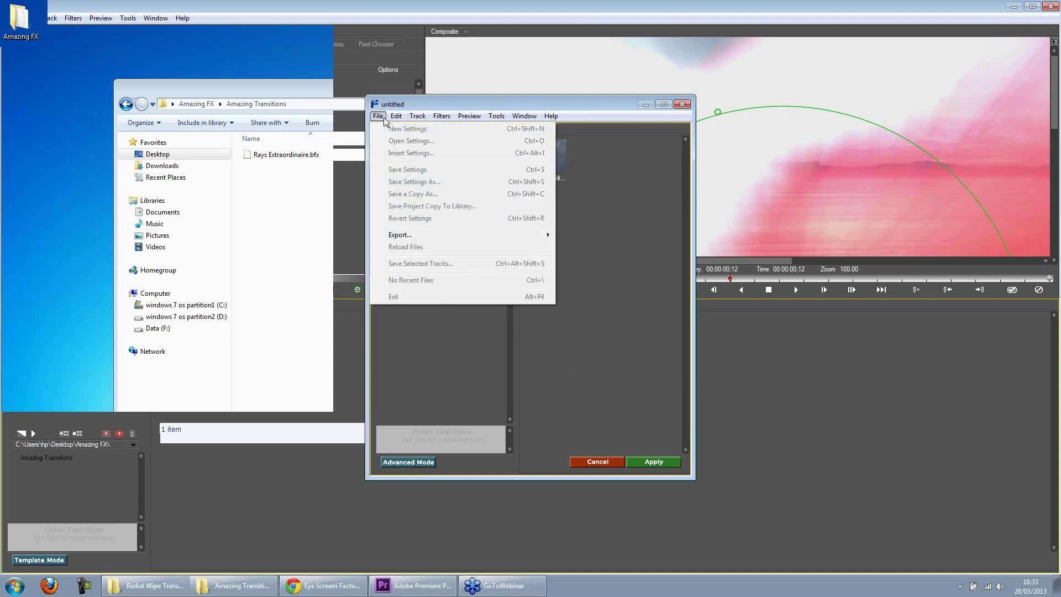
click(584, 330)
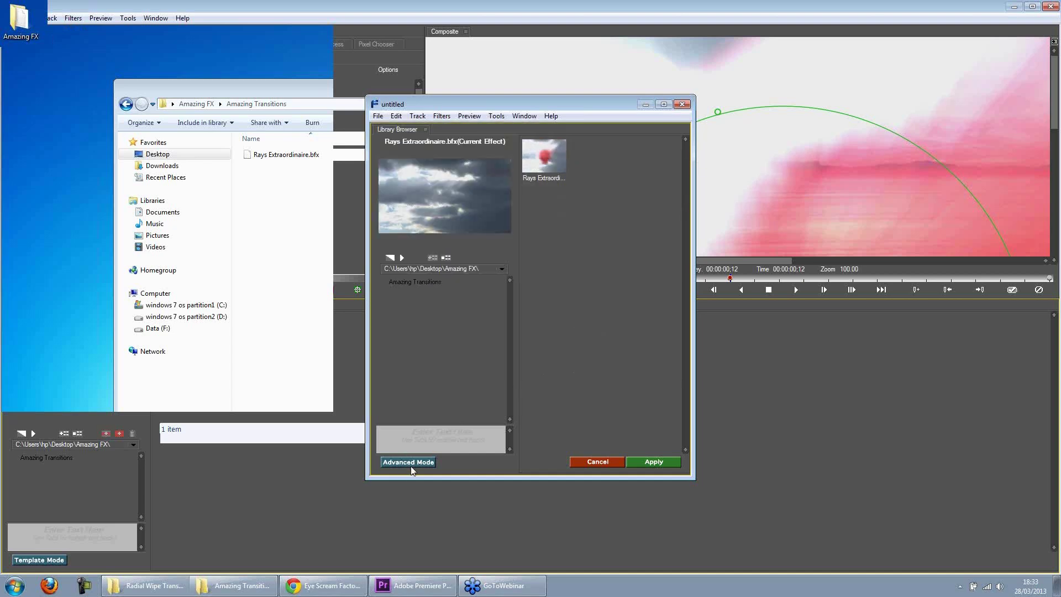
- Return to Advanced Mode and preview the transition at frames 9 and 11 of the timeline
click(553, 161)
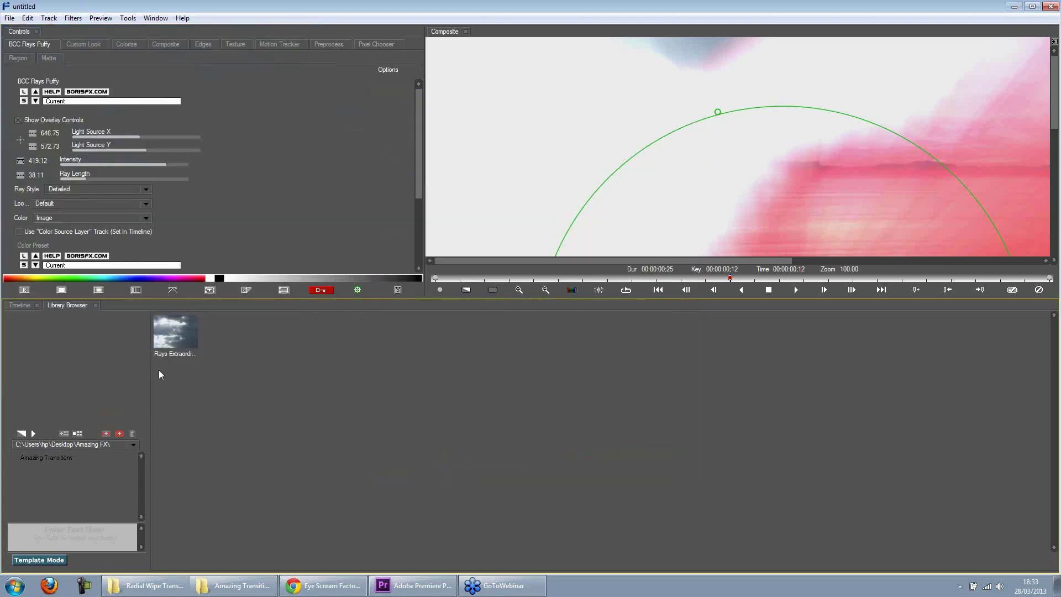
click(19, 305)
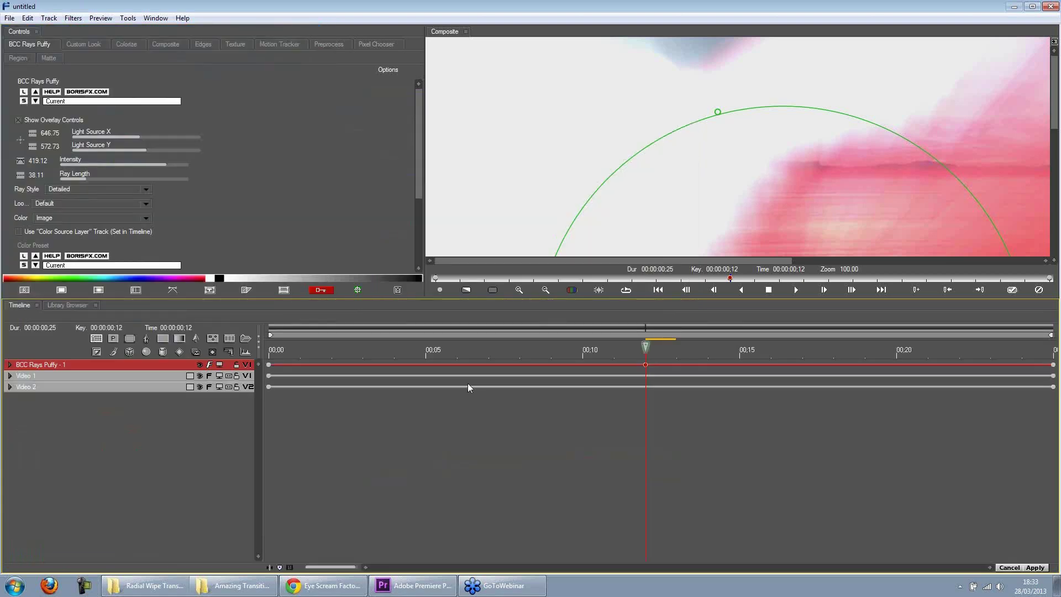
drag(621, 353, 543, 346)
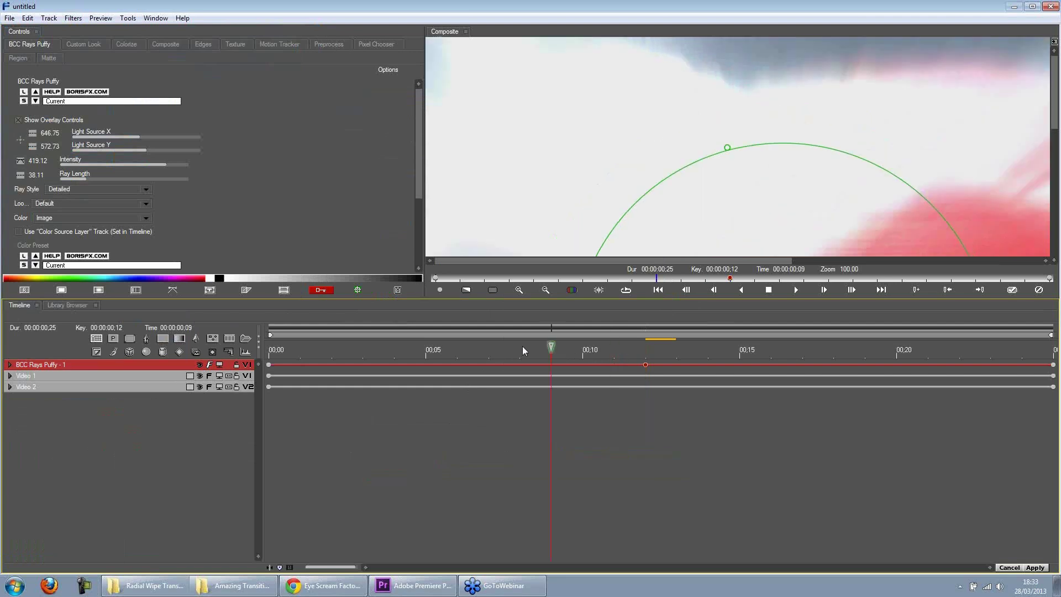
click(625, 349)
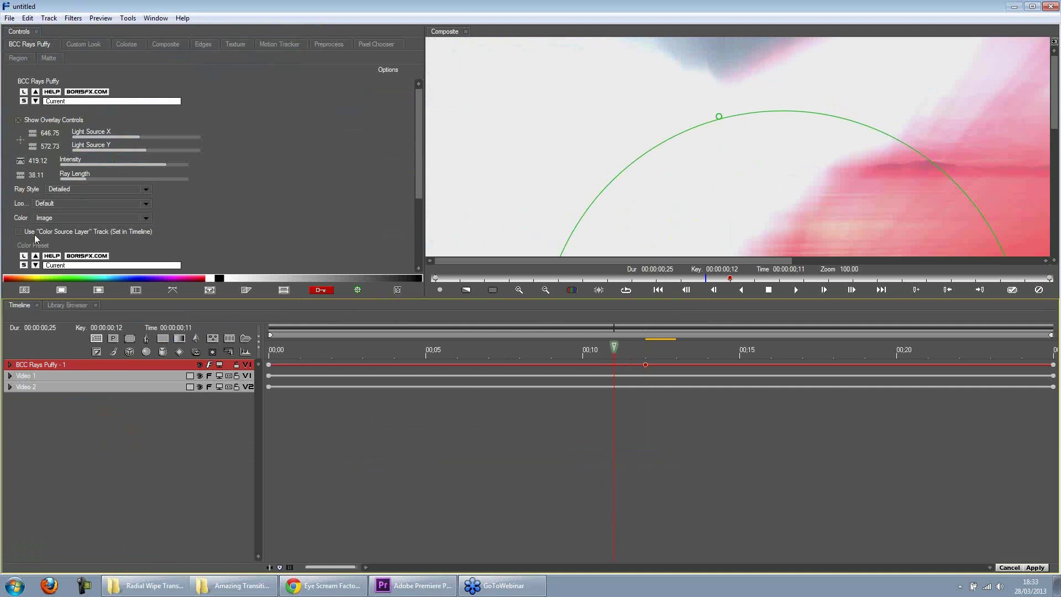
- Set the Library Browser back to the default Keyframe Libraries 10 folder and expand the keyframe library's categories
click(68, 305)
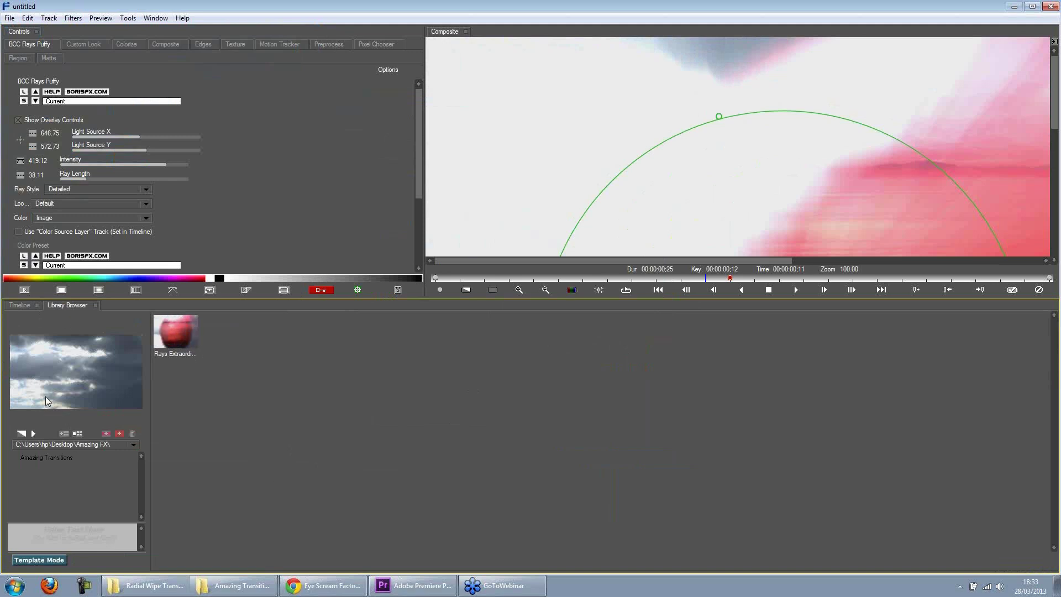
click(19, 305)
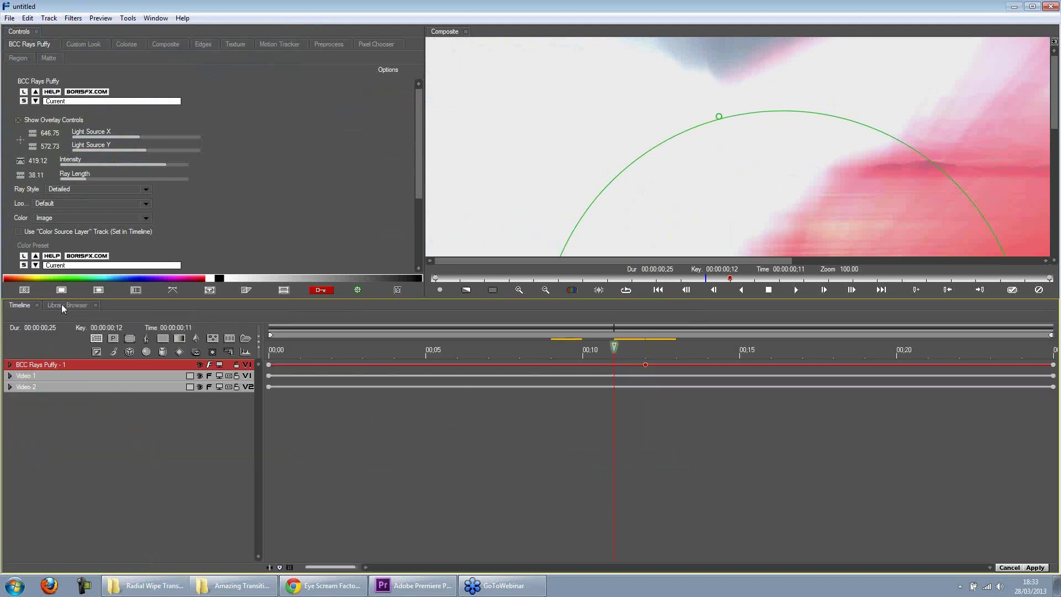
click(64, 307)
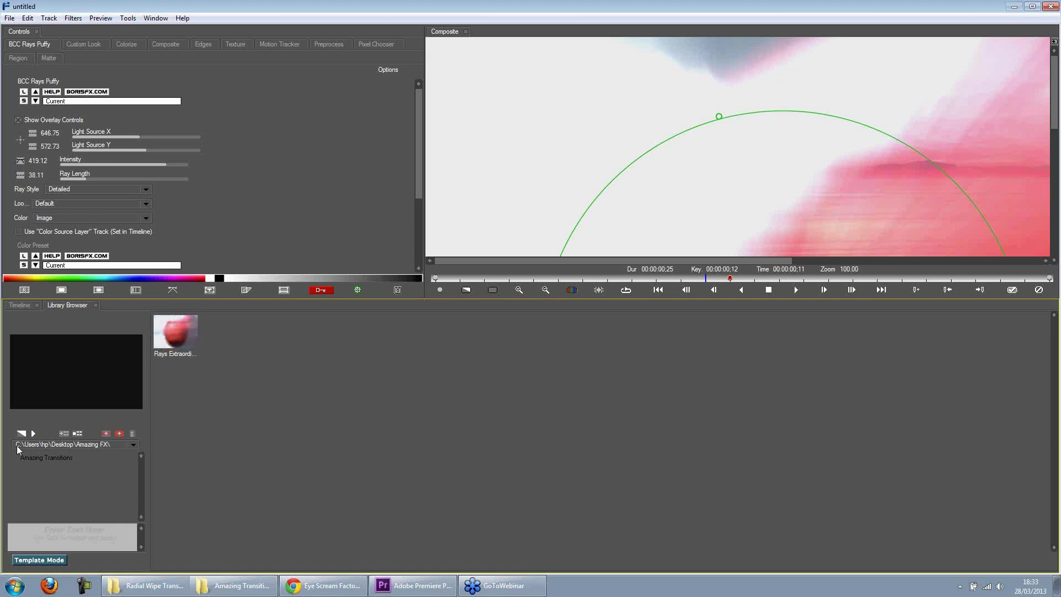
click(135, 446)
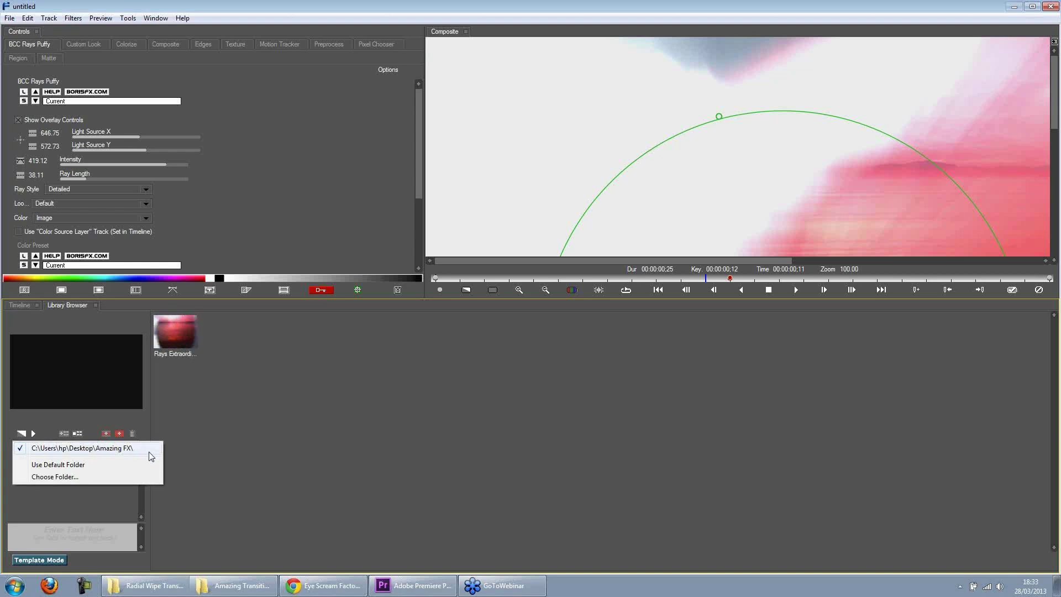
click(109, 466)
click(13, 457)
drag(140, 473, 141, 503)
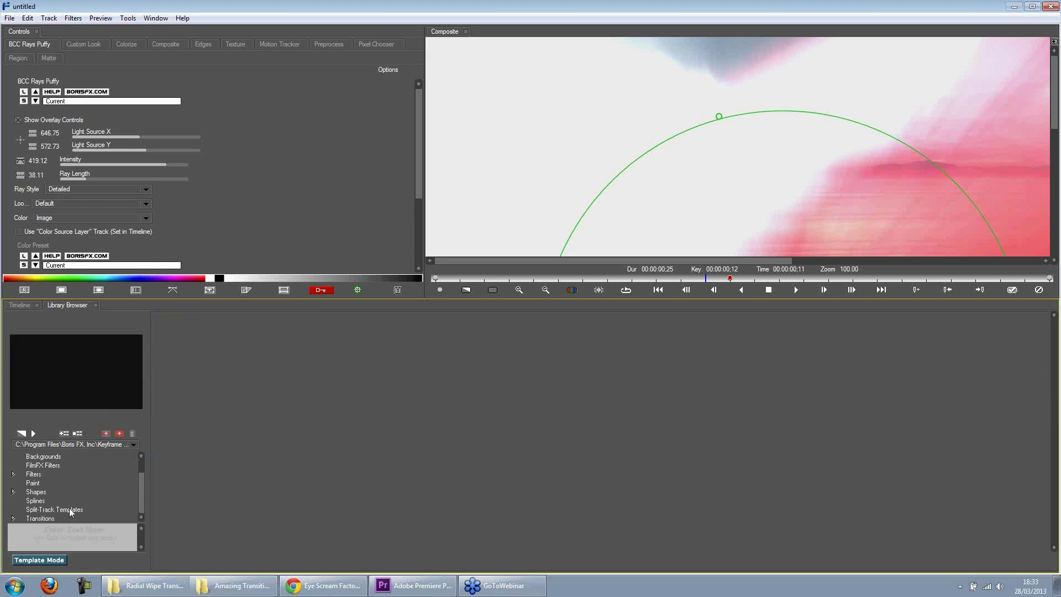
click(87, 446)
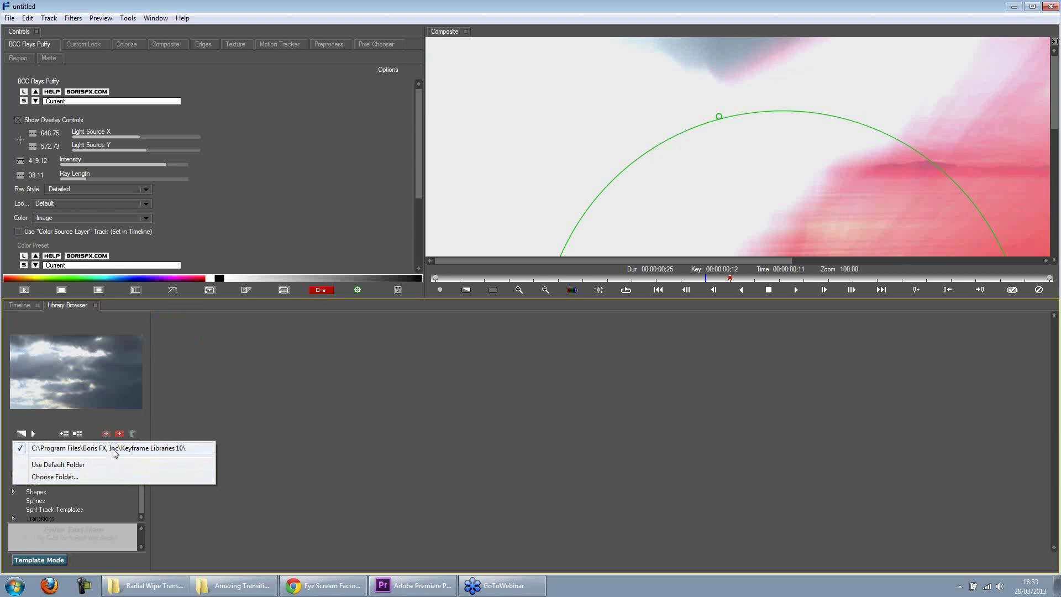
click(287, 460)
- Examine the BCC Rays Puffy track's parameters in the timeline view and the list of available Lights filters
click(16, 308)
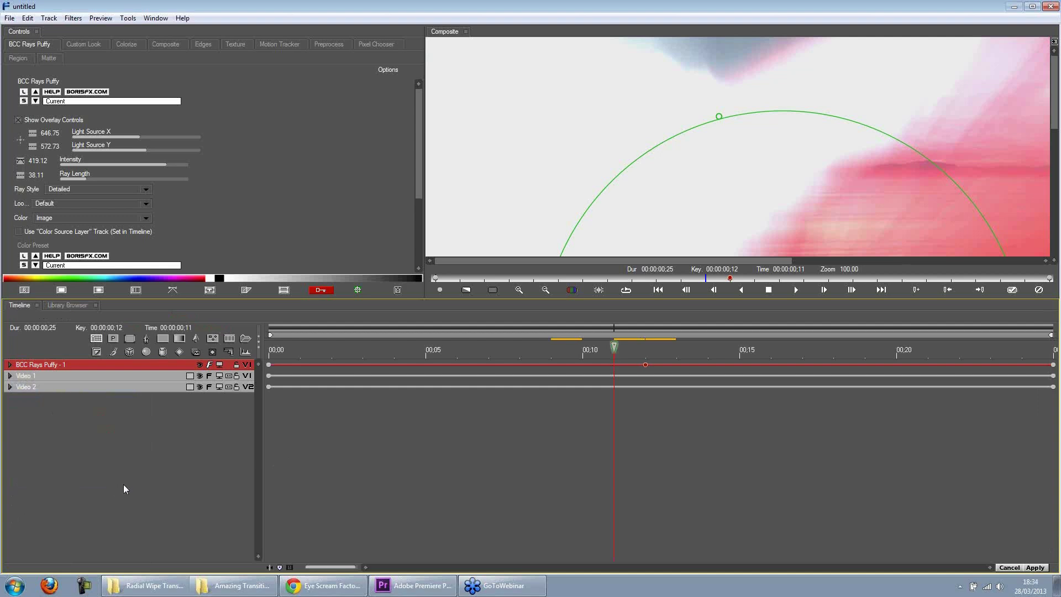
click(351, 236)
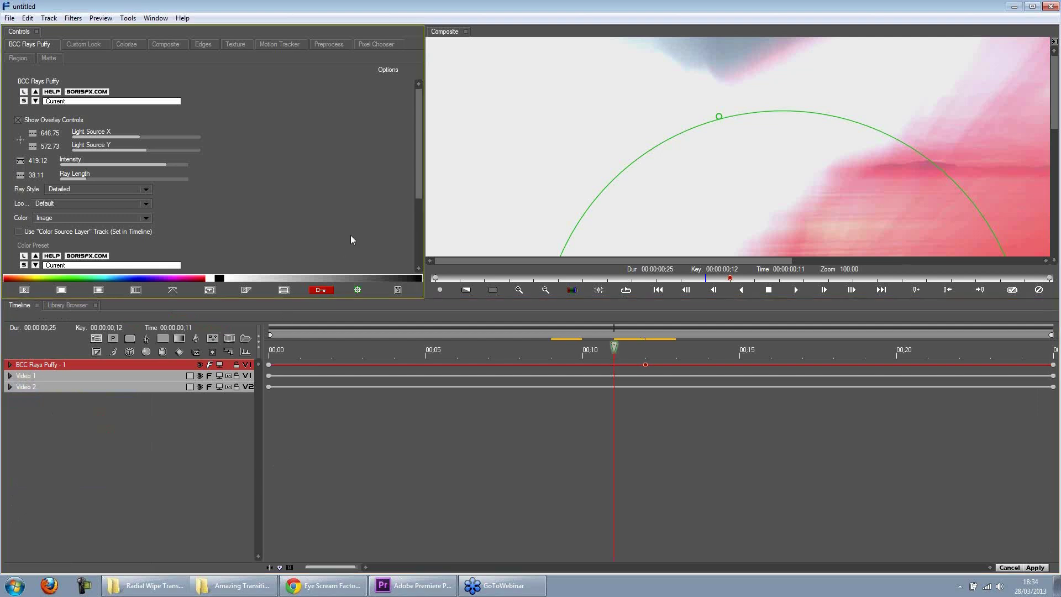
scroll(418, 231, down, 1)
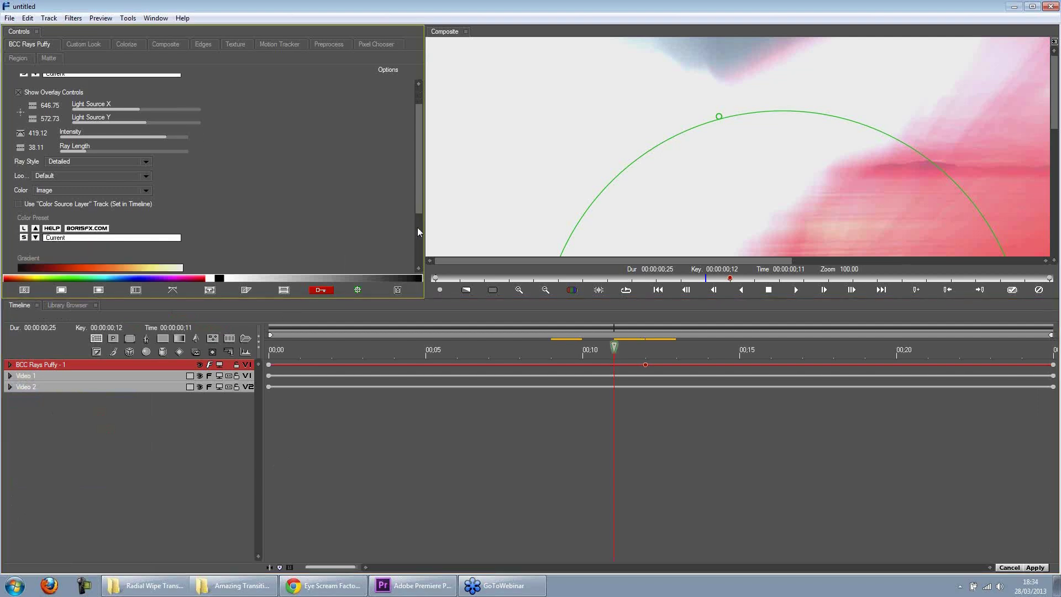
scroll(418, 215, up, 1)
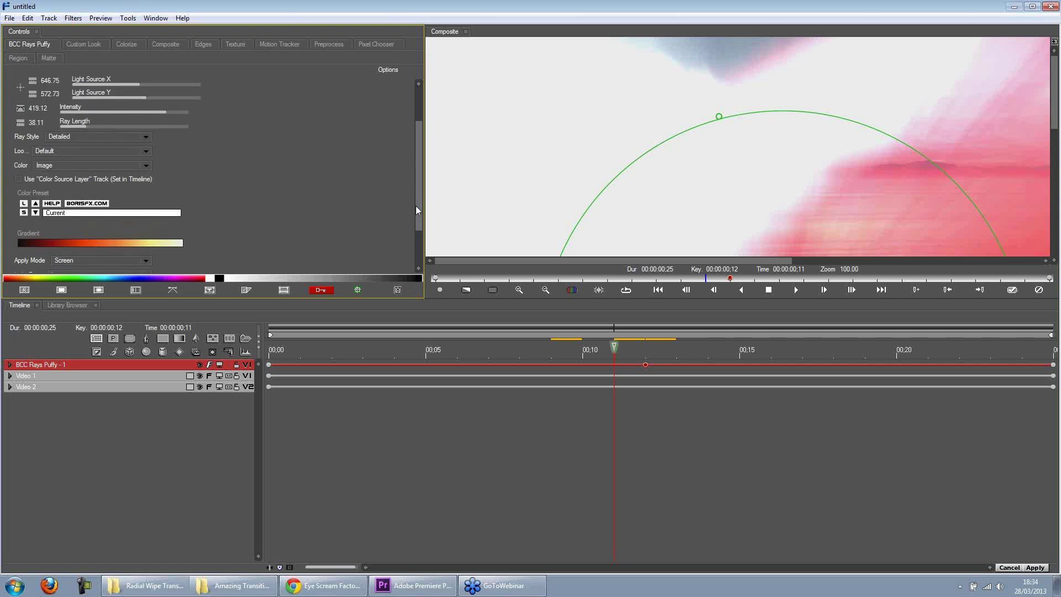
click(112, 367)
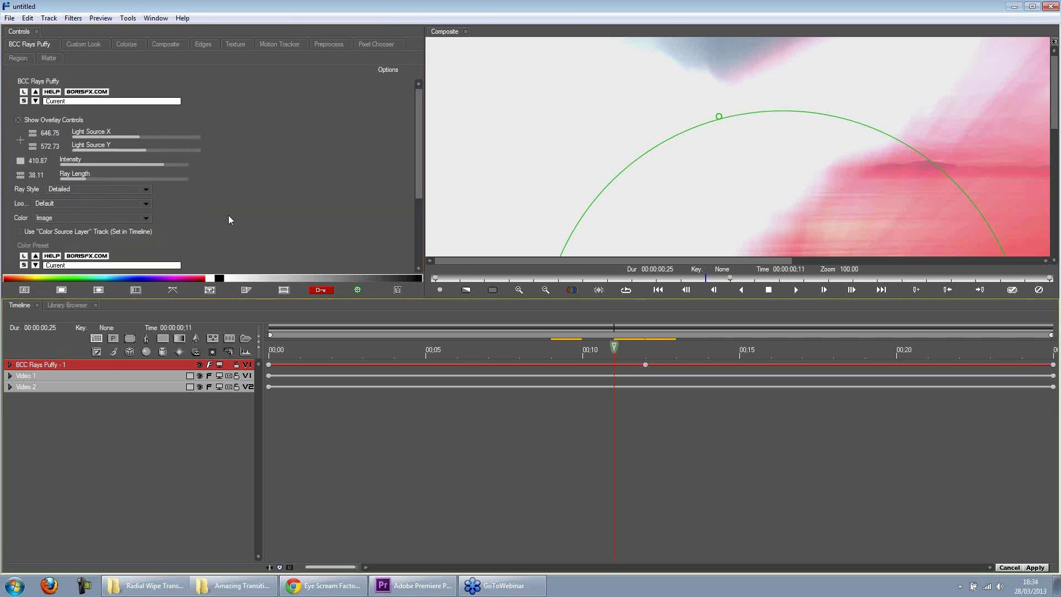
click(73, 18)
mouse_move(114, 137)
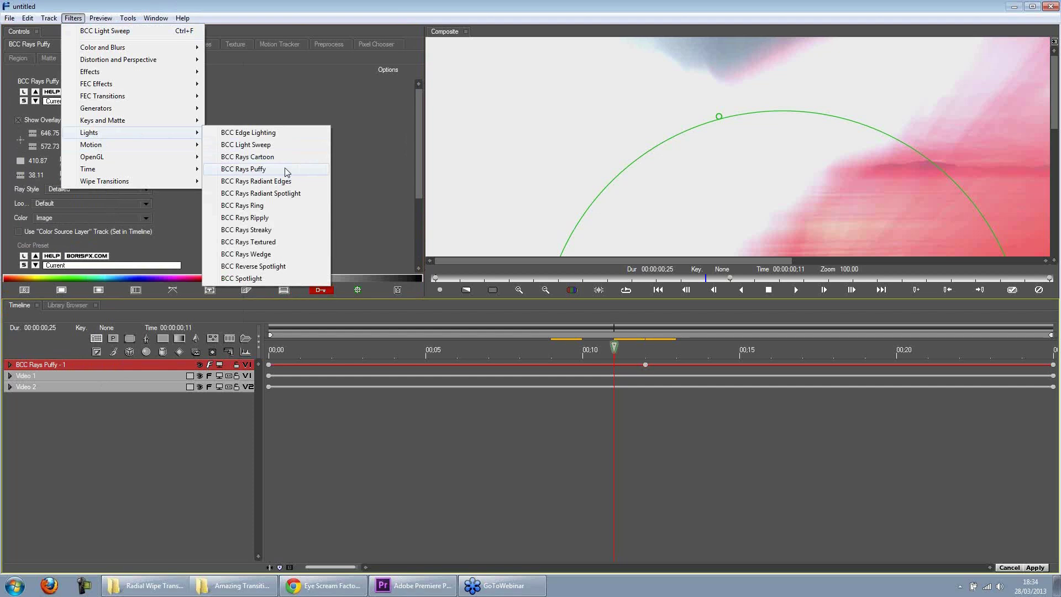
click(81, 19)
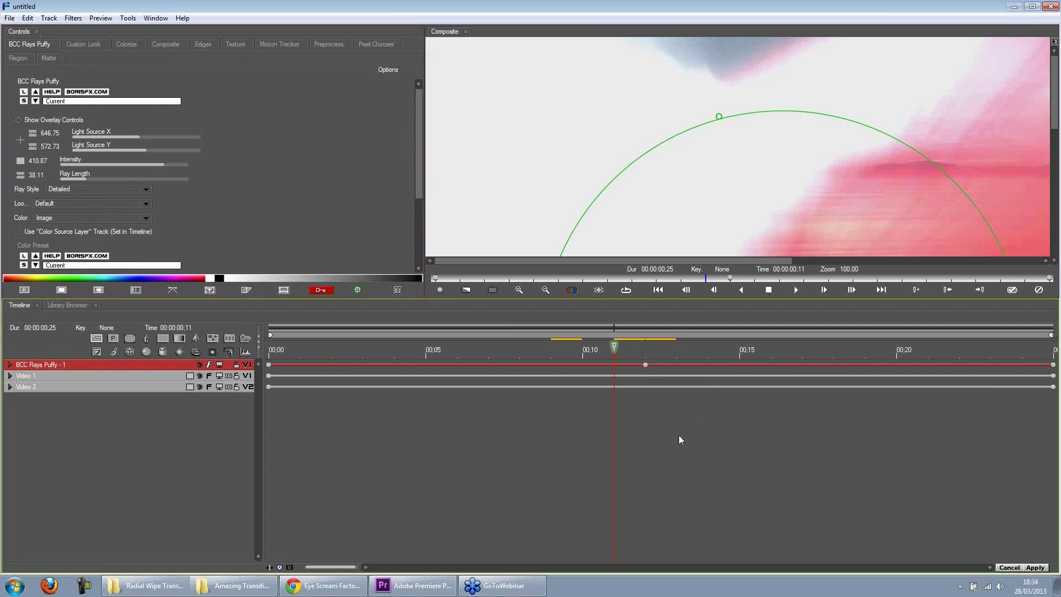
- Zoom the composite view out to 25% and preview the transition at frames 12 and 4
click(646, 355)
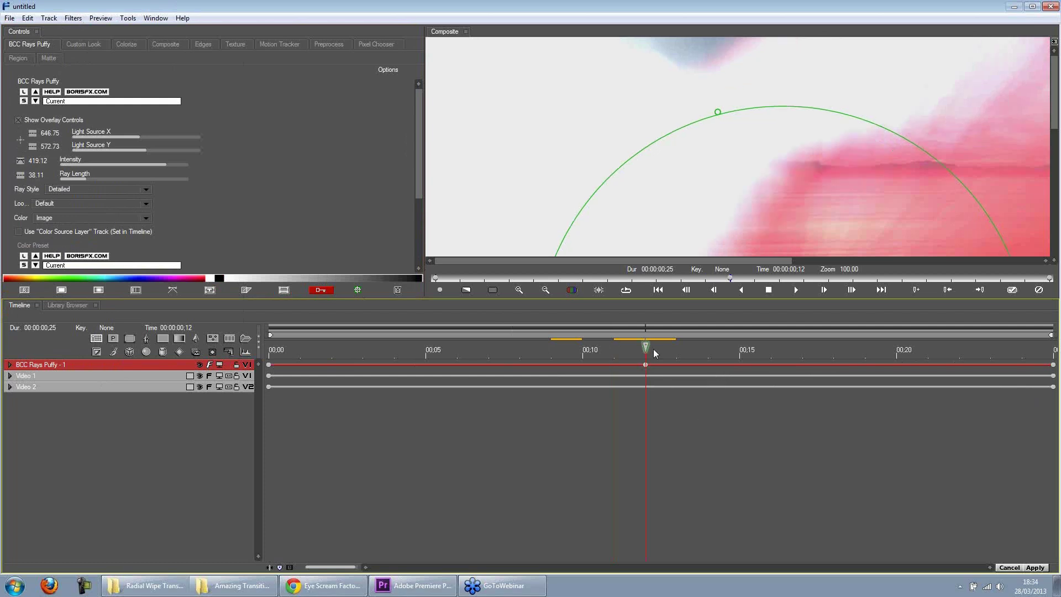
click(546, 290)
click(546, 290)
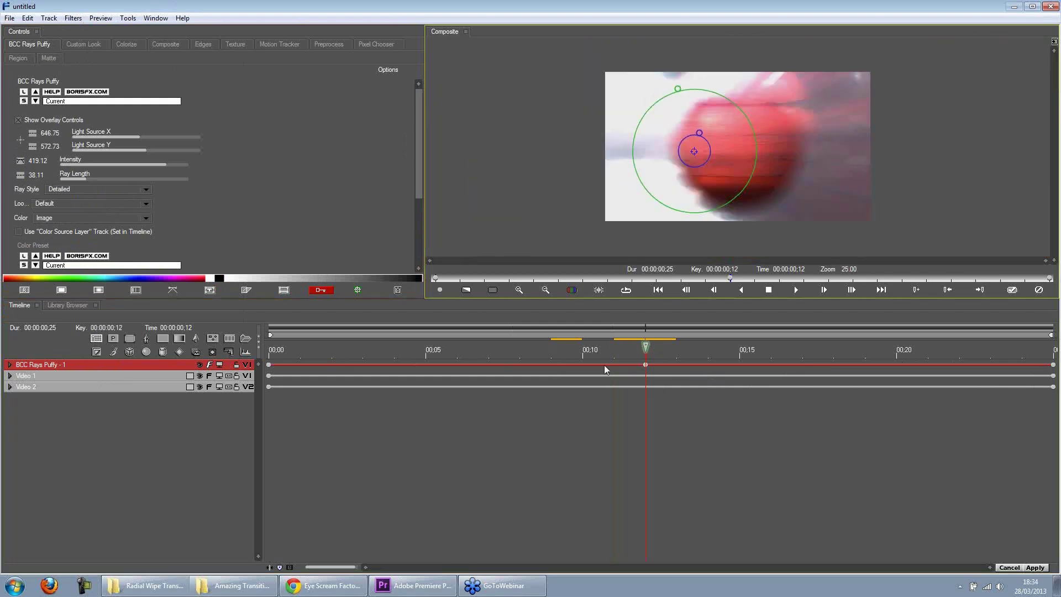
click(393, 347)
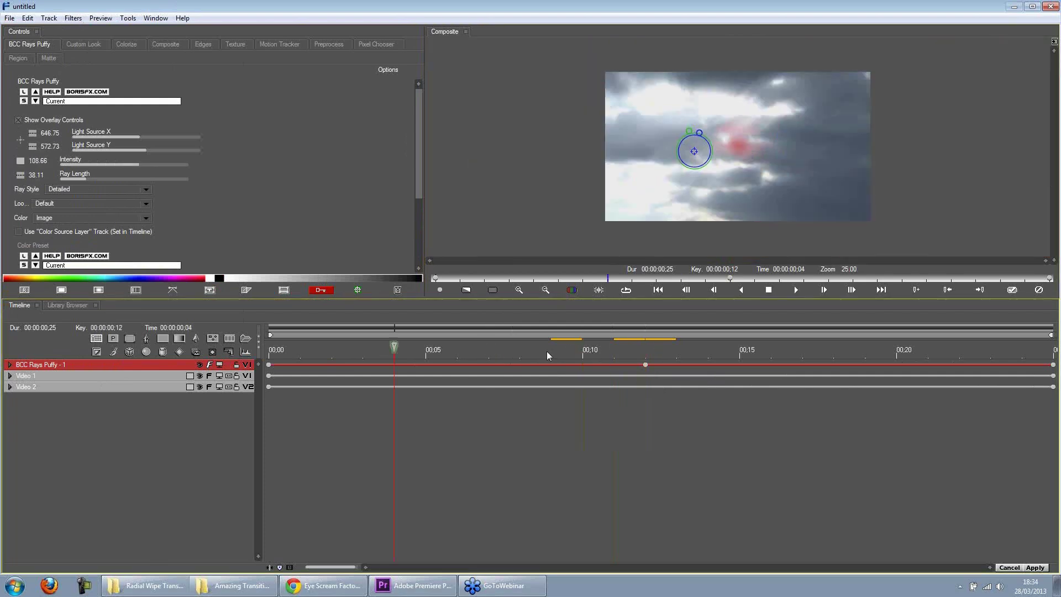
- Preview the transition at frame 20 and examine the BCC Rays Puffy main parameters and its Colorize settings
drag(701, 350, 907, 354)
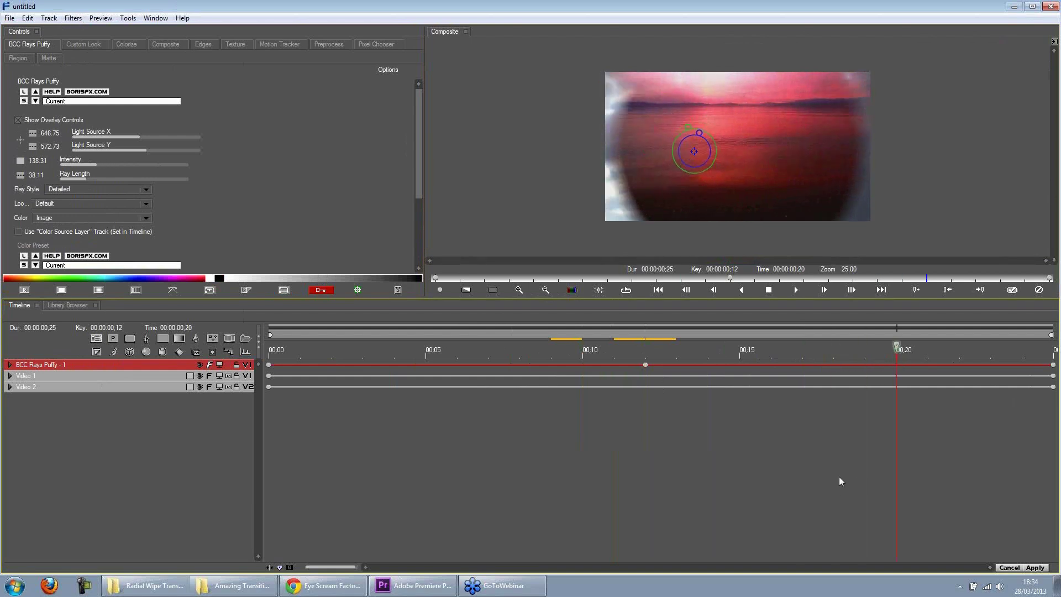
click(417, 231)
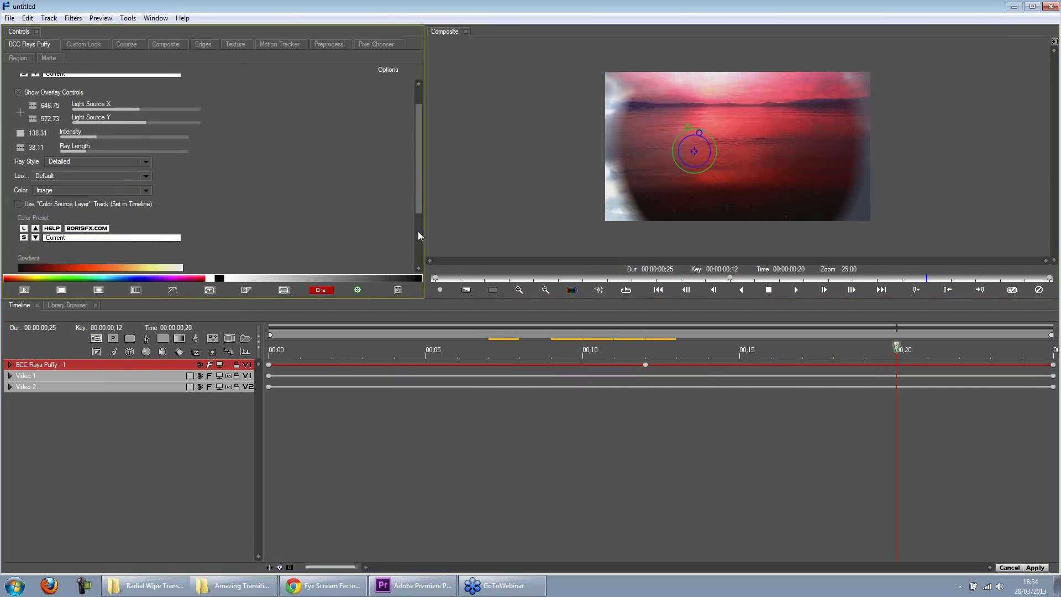
click(72, 360)
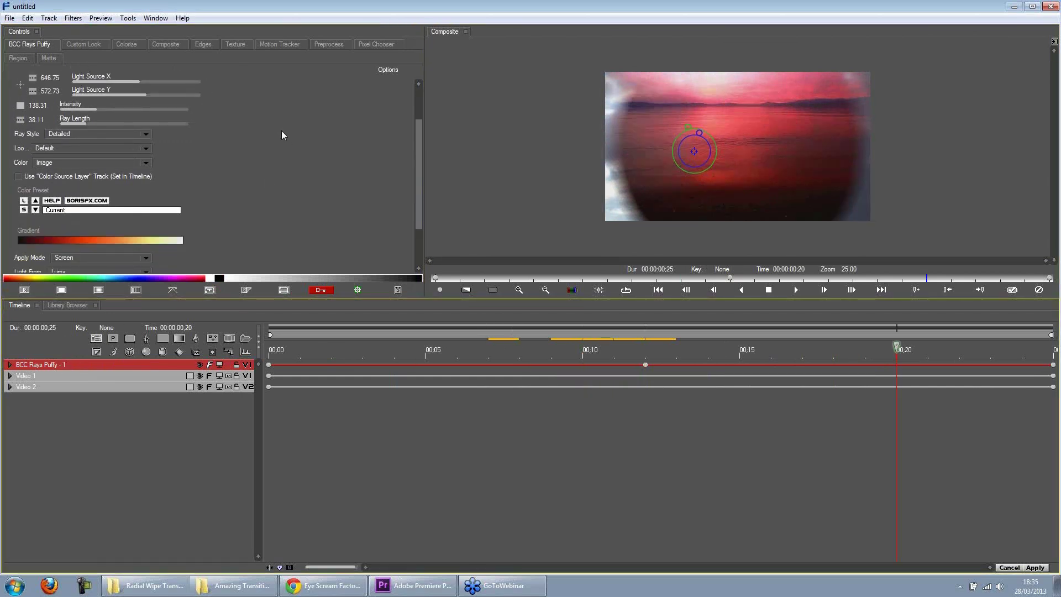
click(82, 44)
click(126, 43)
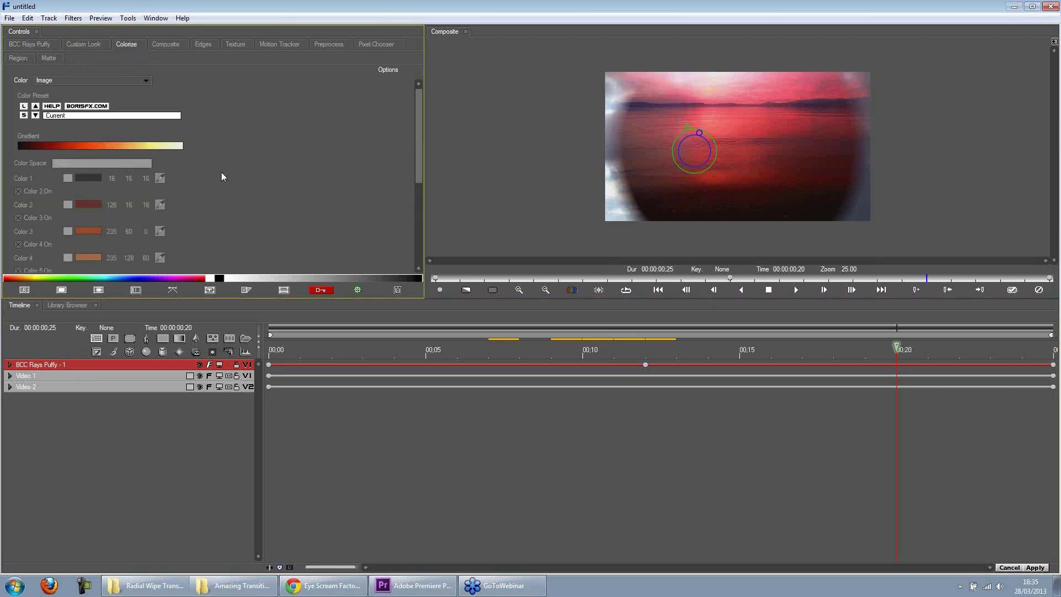
click(419, 207)
scroll(418, 200, down, 6)
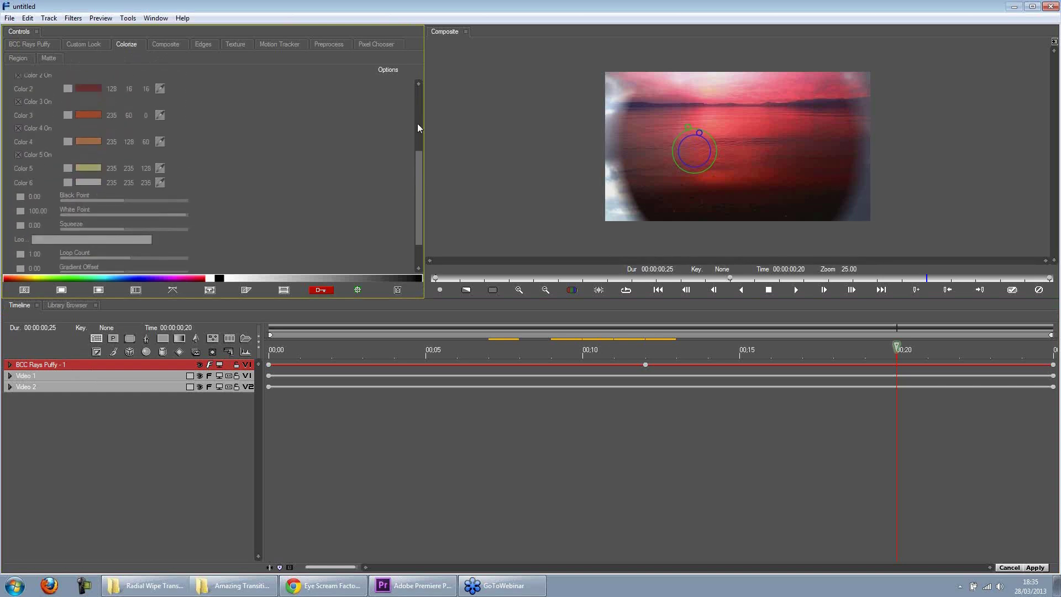
- Change the custom look of the BCC Rays Puffy filter to Extended 1
click(85, 45)
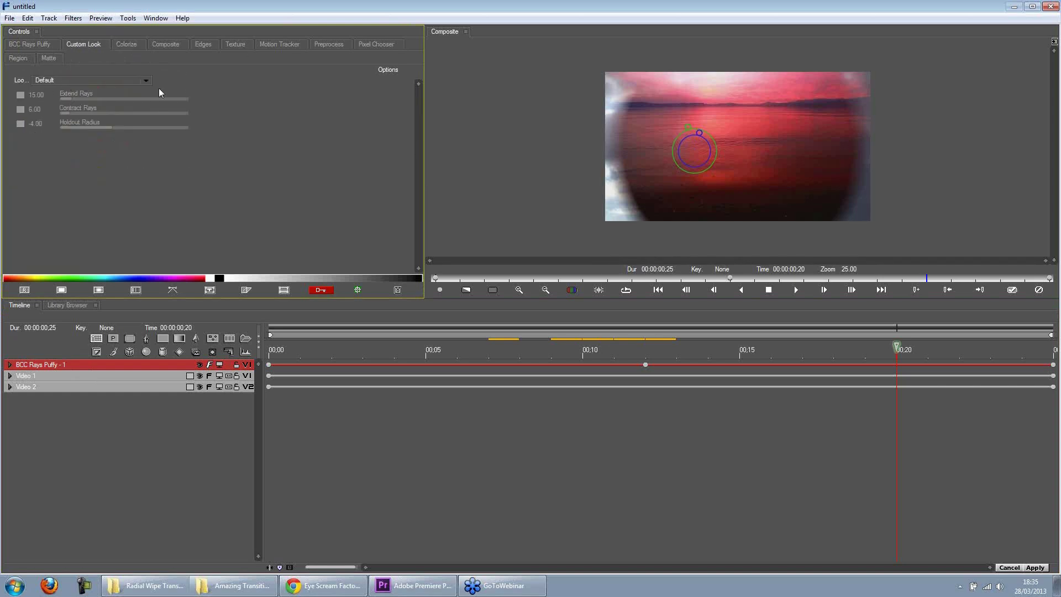
click(115, 80)
click(131, 122)
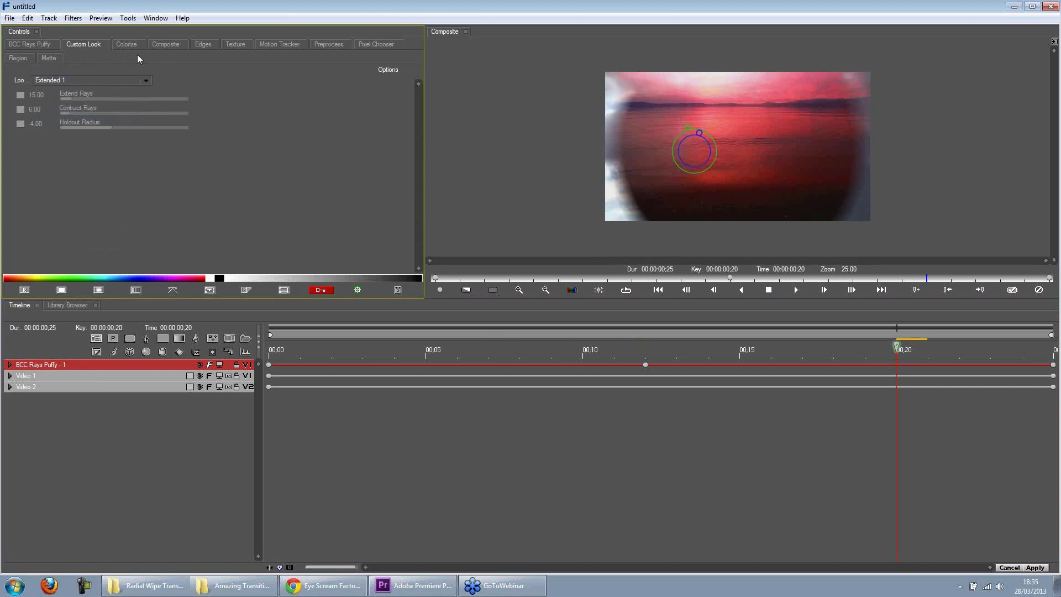
click(134, 364)
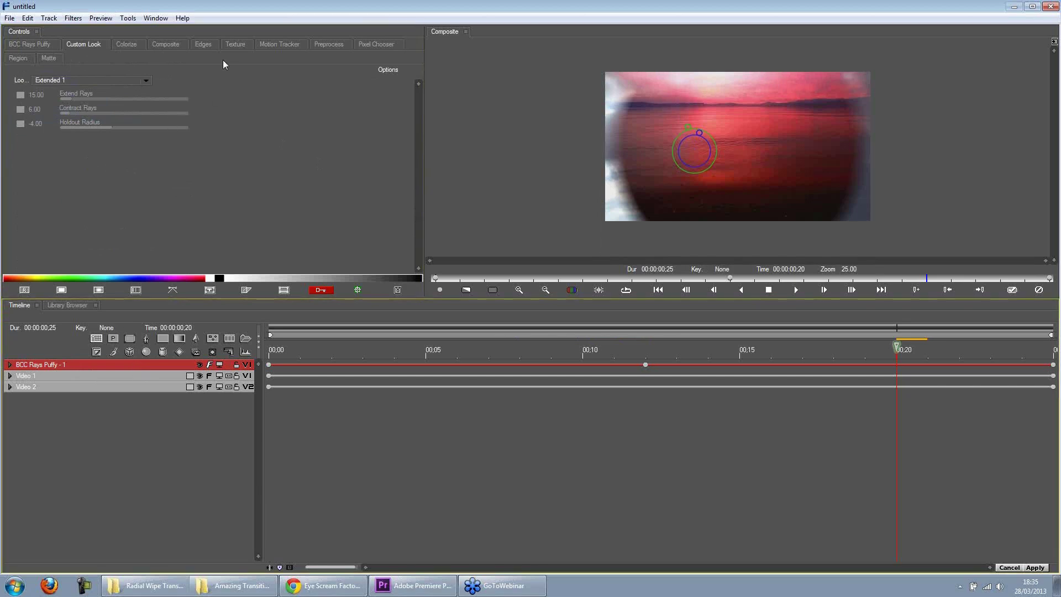
- Raise the rays' Texture Intensity to about 208 and apply the effect, returning to Adobe Premiere Pro
click(204, 44)
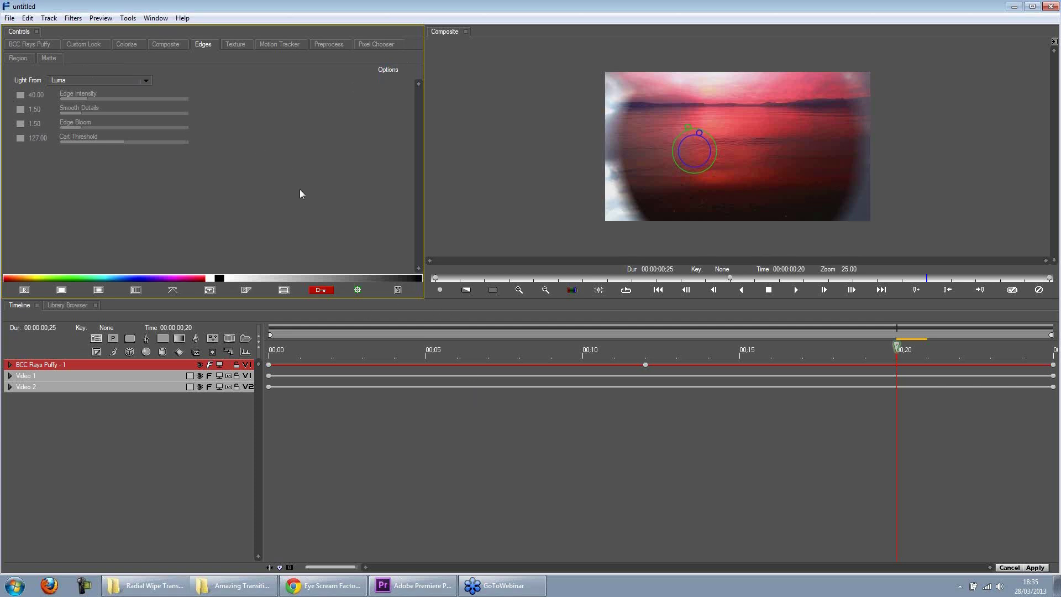
click(34, 43)
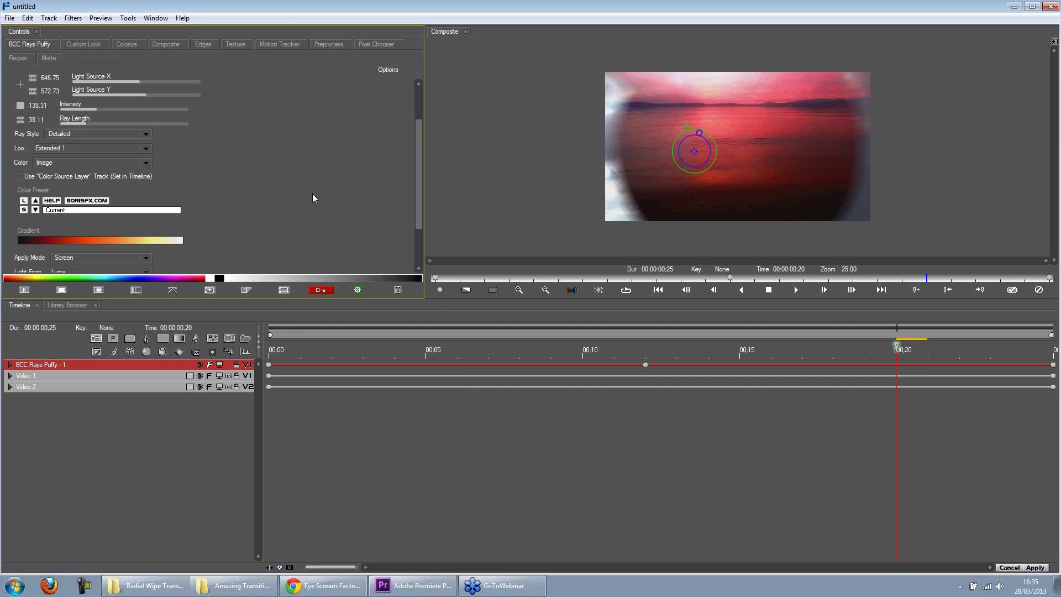
drag(418, 197, 417, 260)
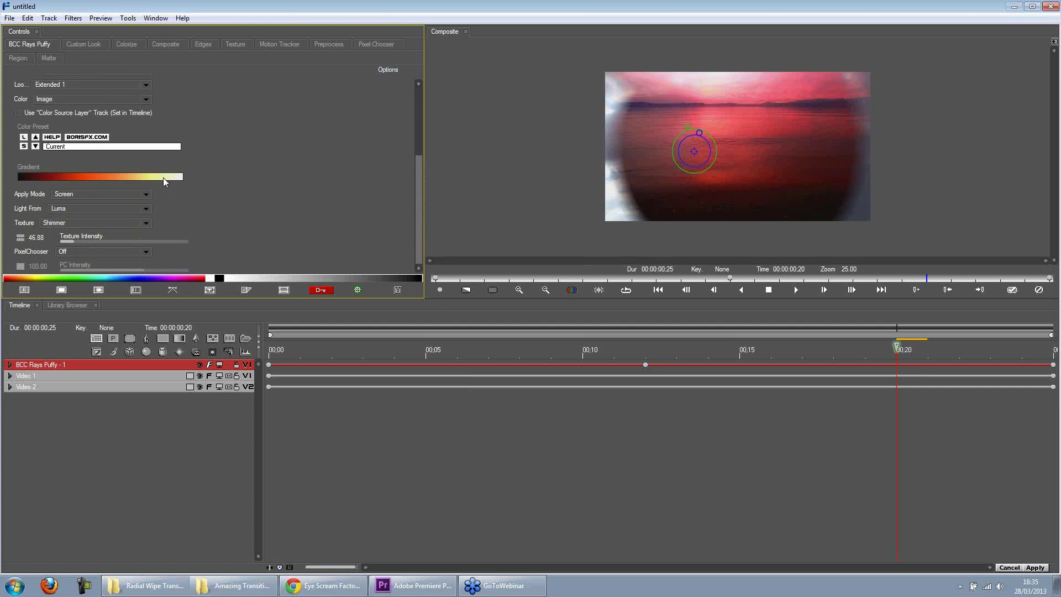
drag(90, 244, 115, 241)
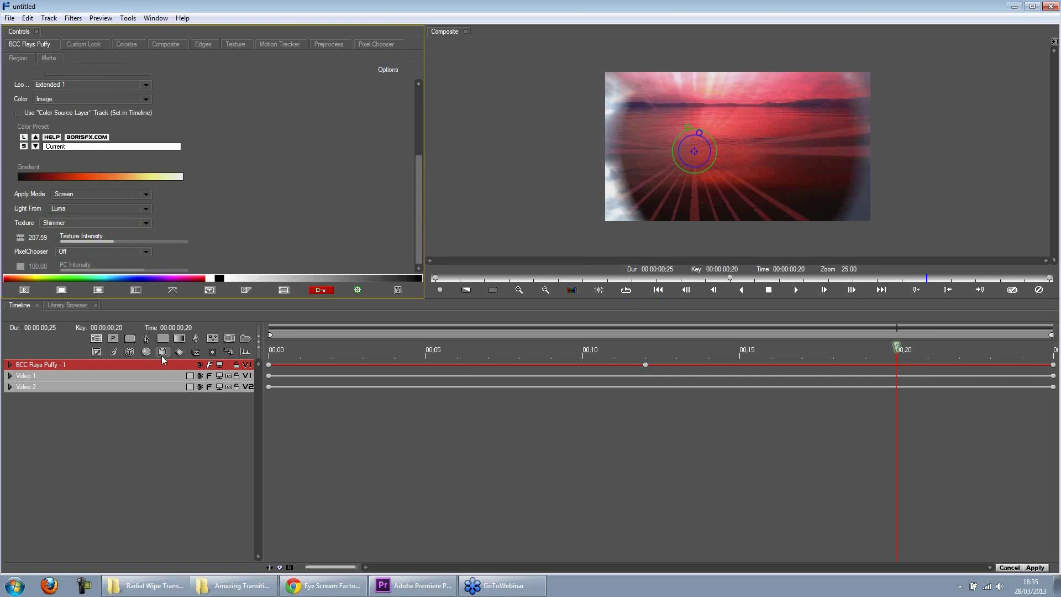
click(1035, 568)
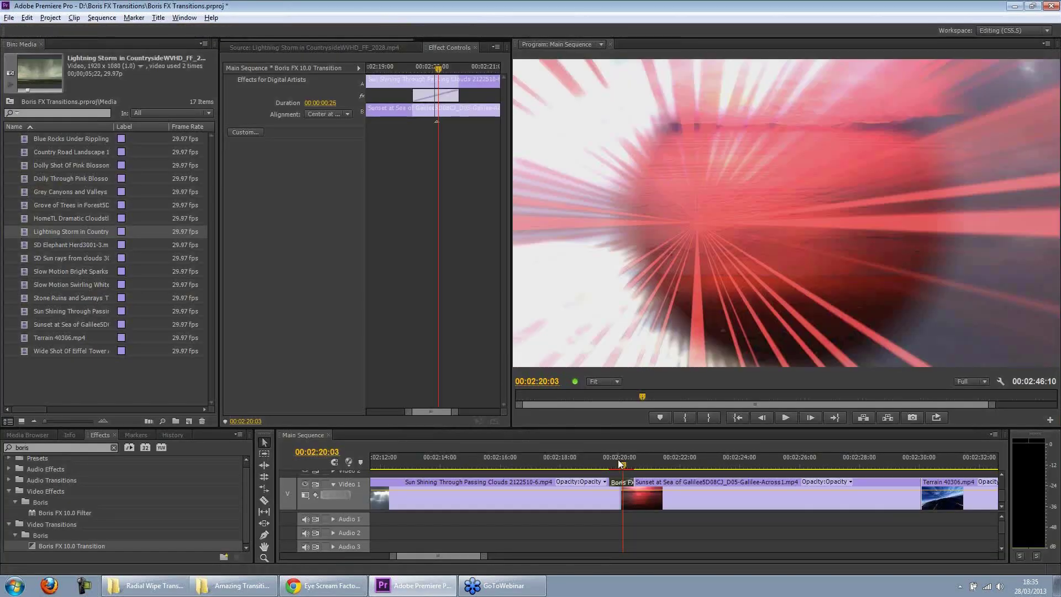
- Extend the end of the rays transition to a duration of 00:00:01:27 and scrub through it in the sequence
click(619, 462)
drag(616, 462, 664, 479)
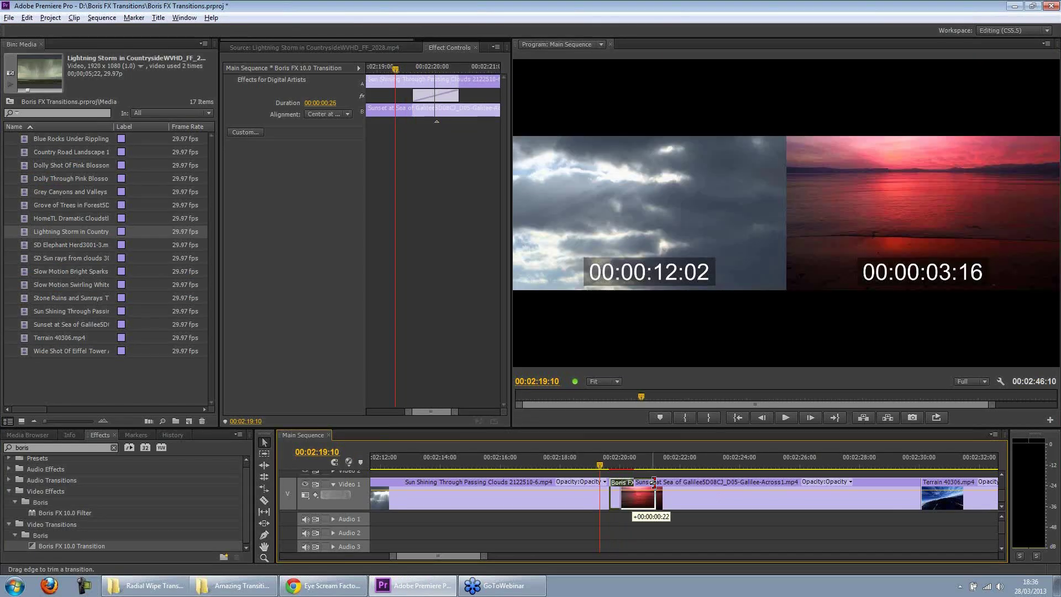
click(645, 463)
drag(642, 462, 658, 462)
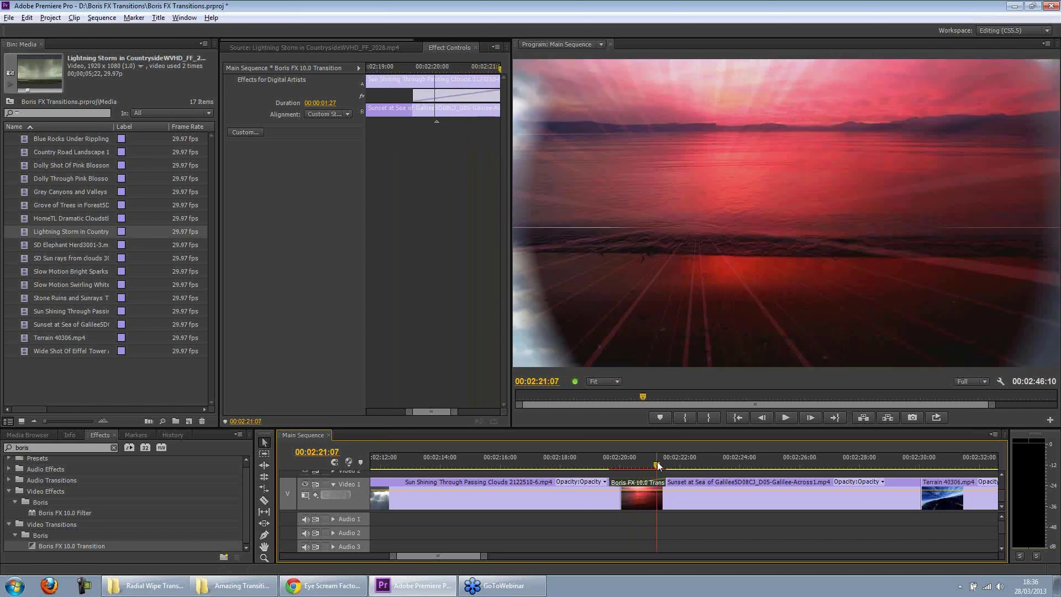
drag(657, 462, 636, 467)
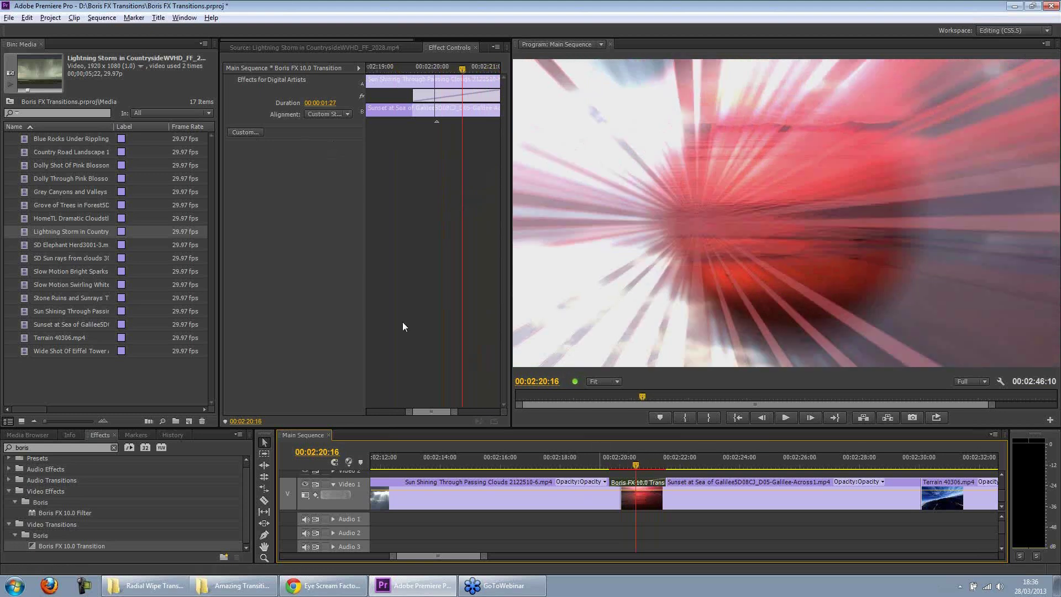
- Reopen the lengthened transition in Boris FX, play its preview from frame 12, and apply it back to Premiere Pro
click(246, 131)
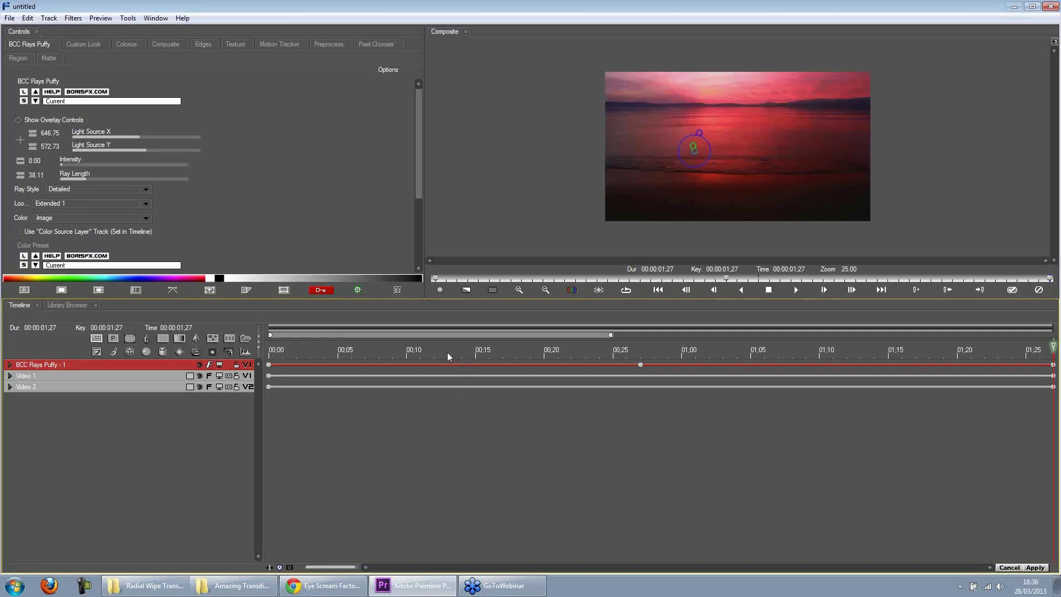
click(447, 352)
click(434, 352)
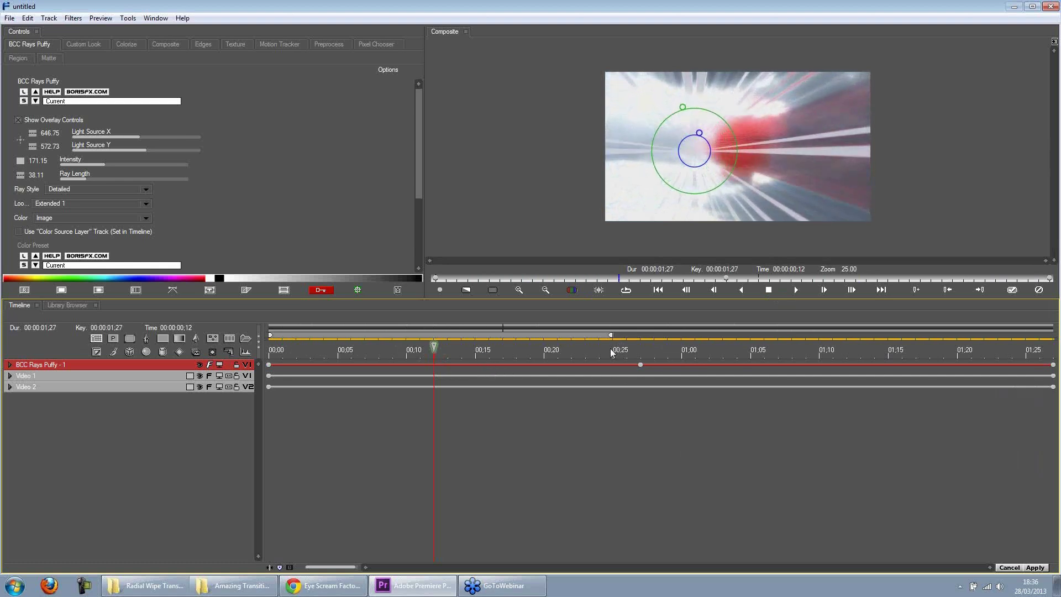
click(770, 290)
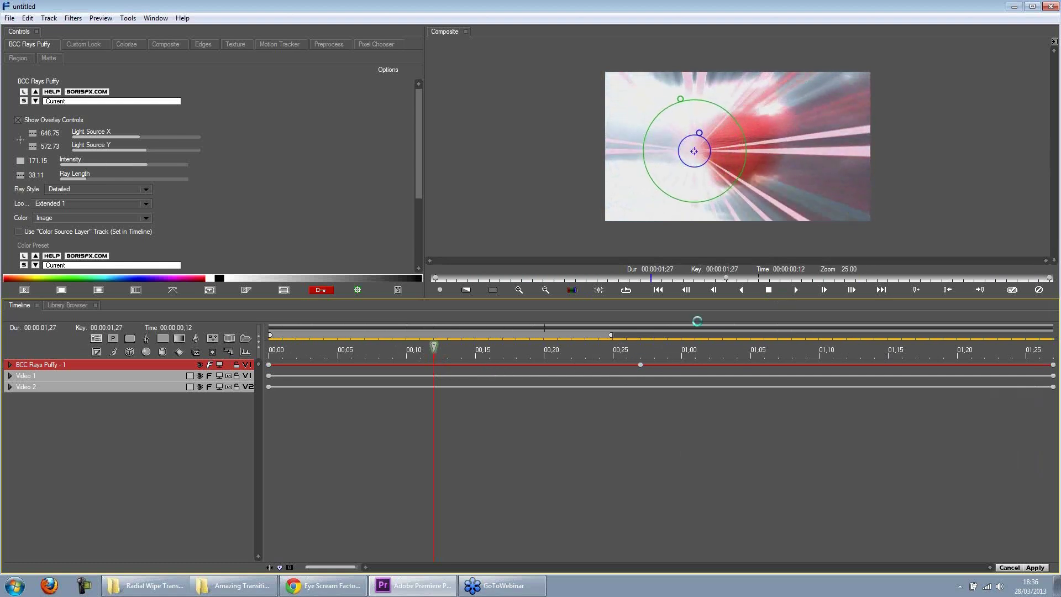
click(792, 290)
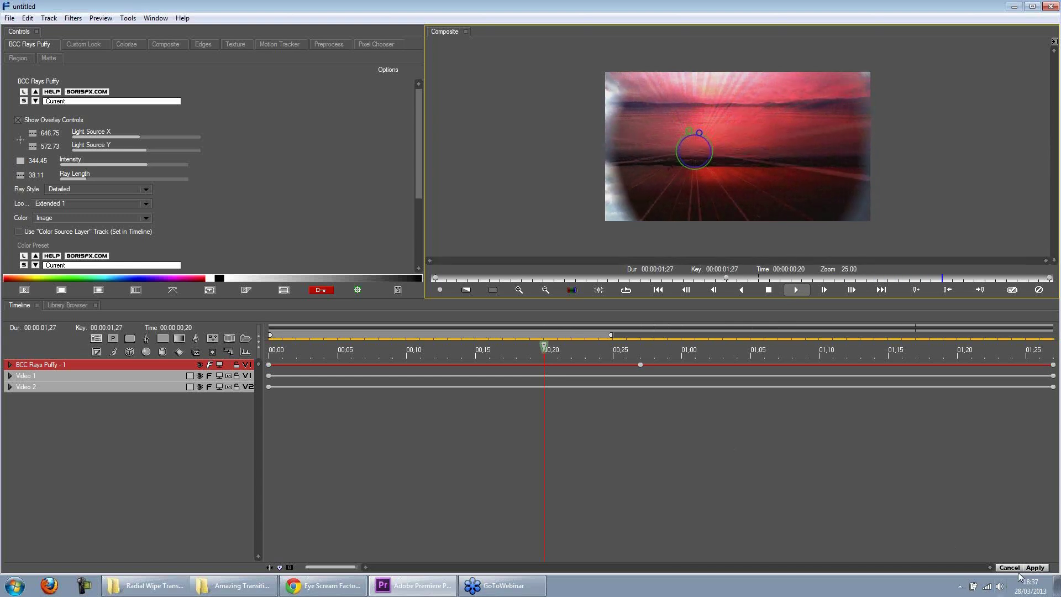
click(1033, 568)
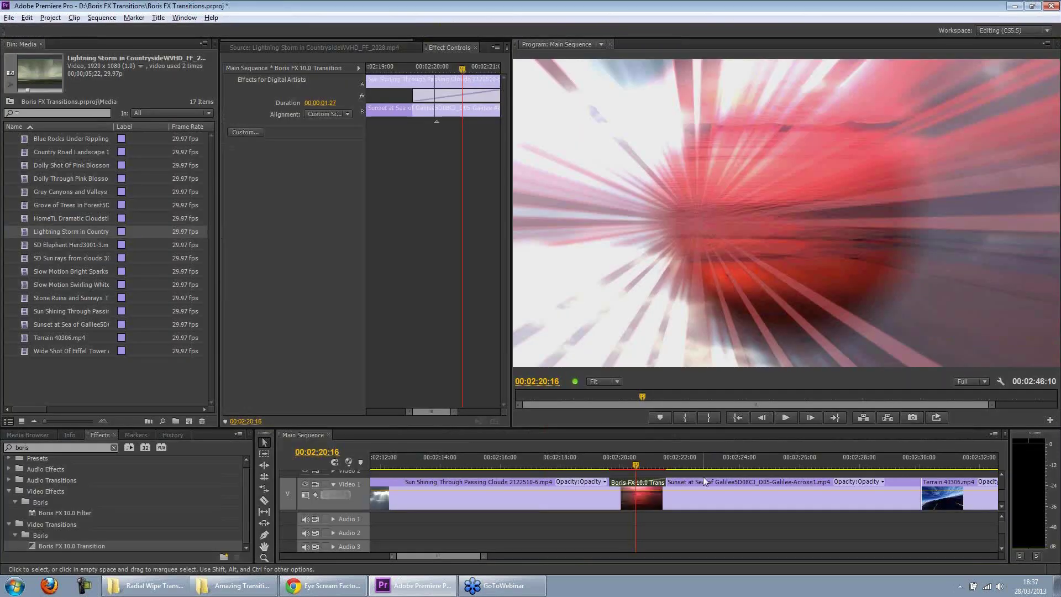
- Review the cut between the Terrain 40306 and Eiffel Tower clips, playing the sequence from 00:02:34:22
drag(452, 555, 466, 556)
click(611, 457)
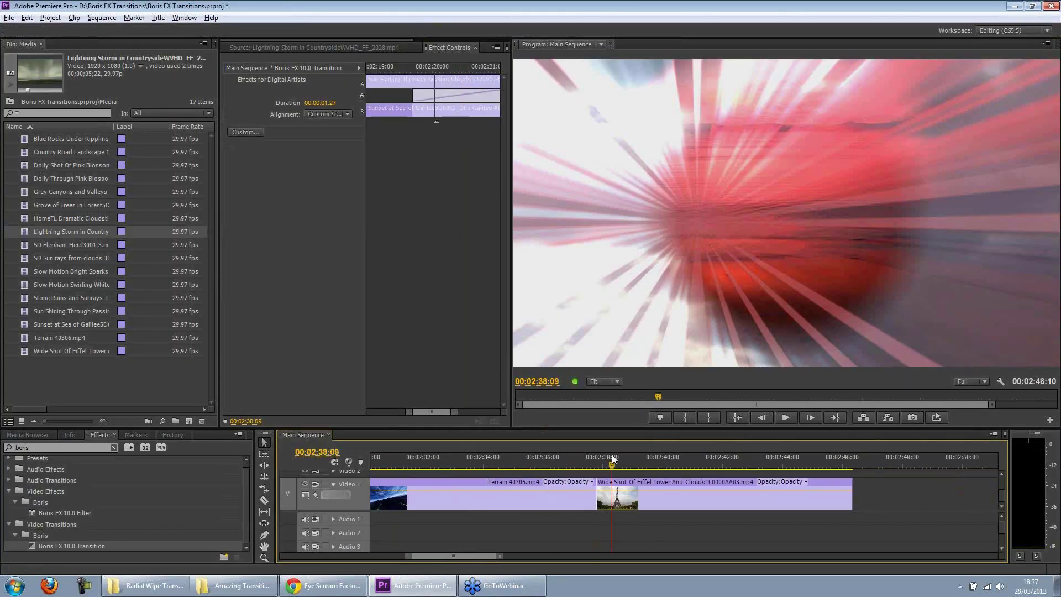
drag(607, 459, 644, 464)
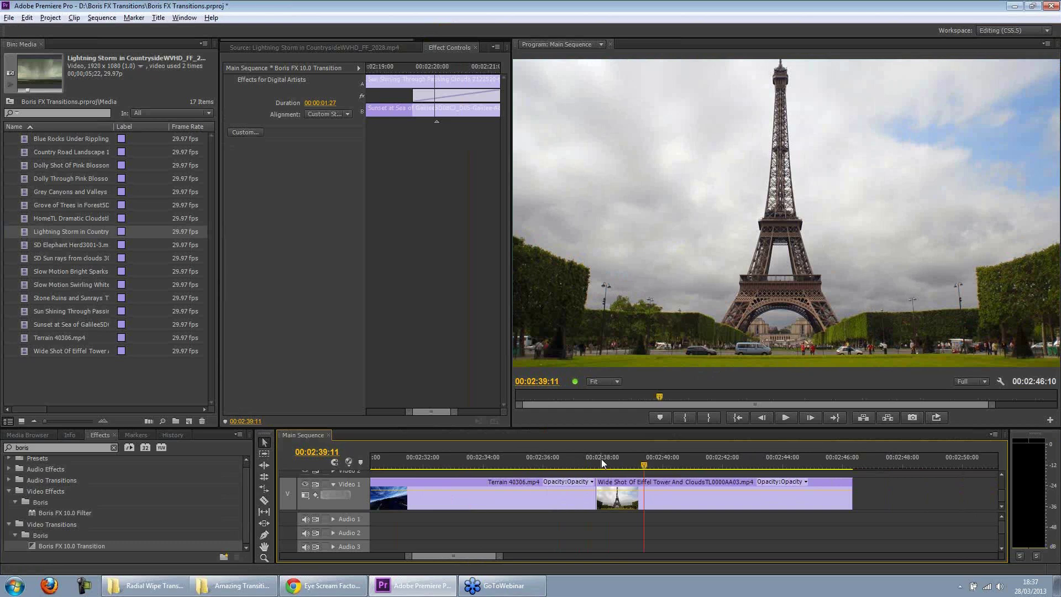
drag(599, 458, 504, 463)
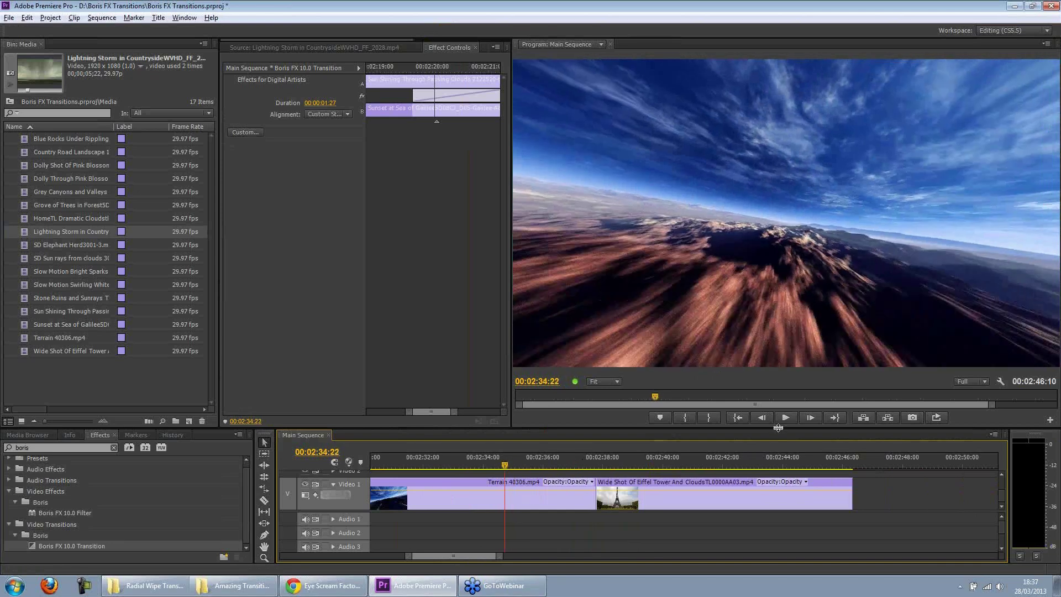
click(785, 418)
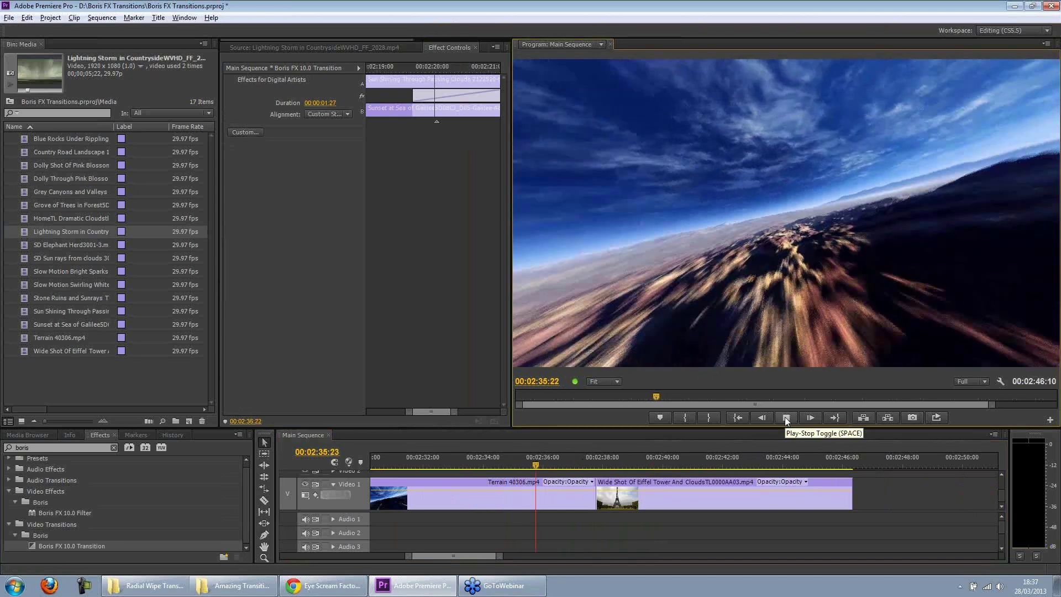
click(785, 417)
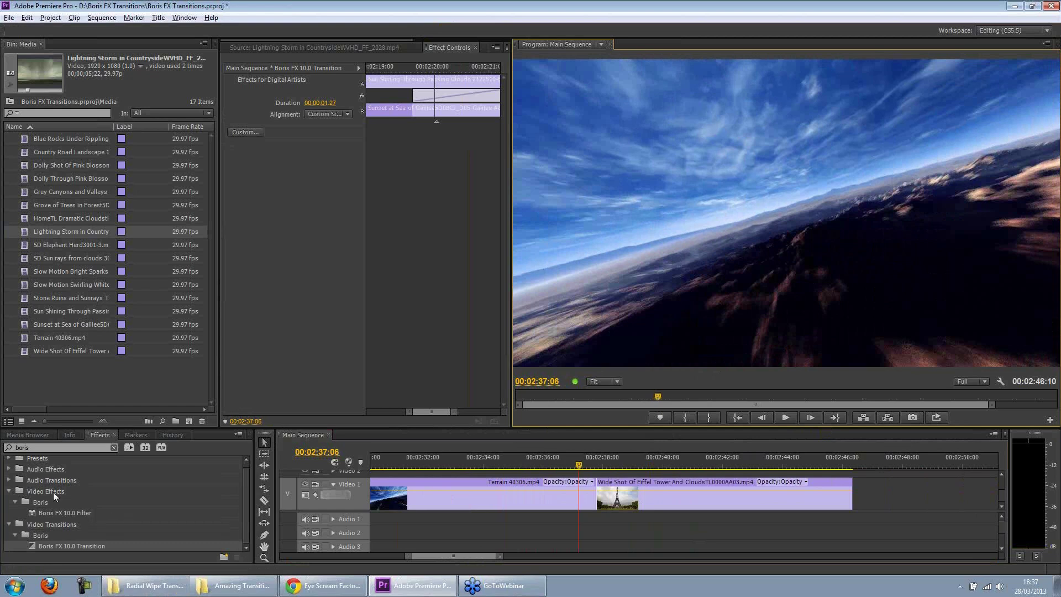
- Add a Boris FX 10.0 Transition between the Terrain 40306 and Eiffel Tower clips and lengthen it to 00:00:02:22
click(37, 447)
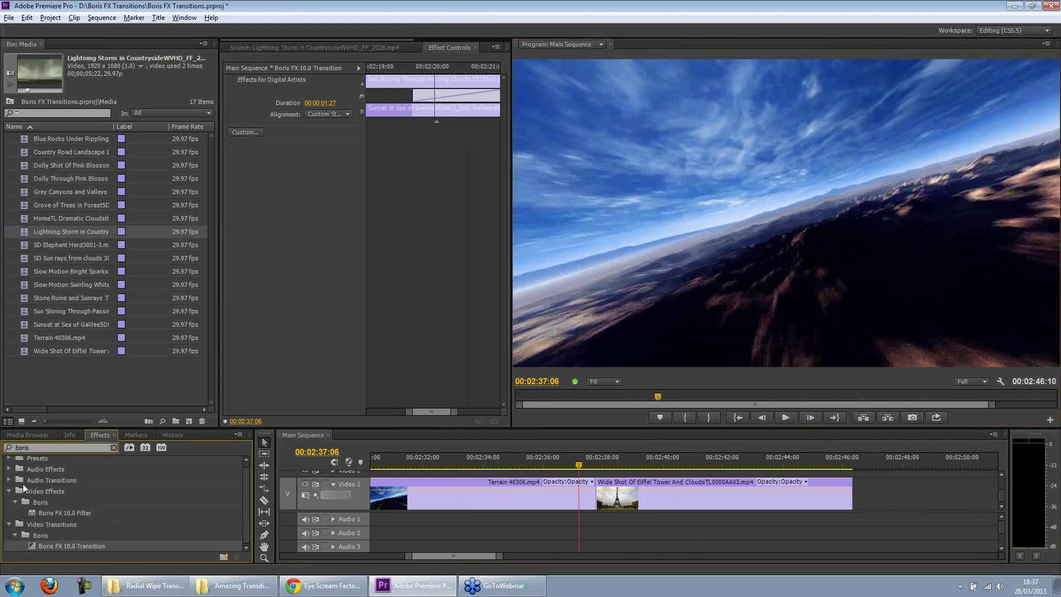
click(18, 524)
click(25, 534)
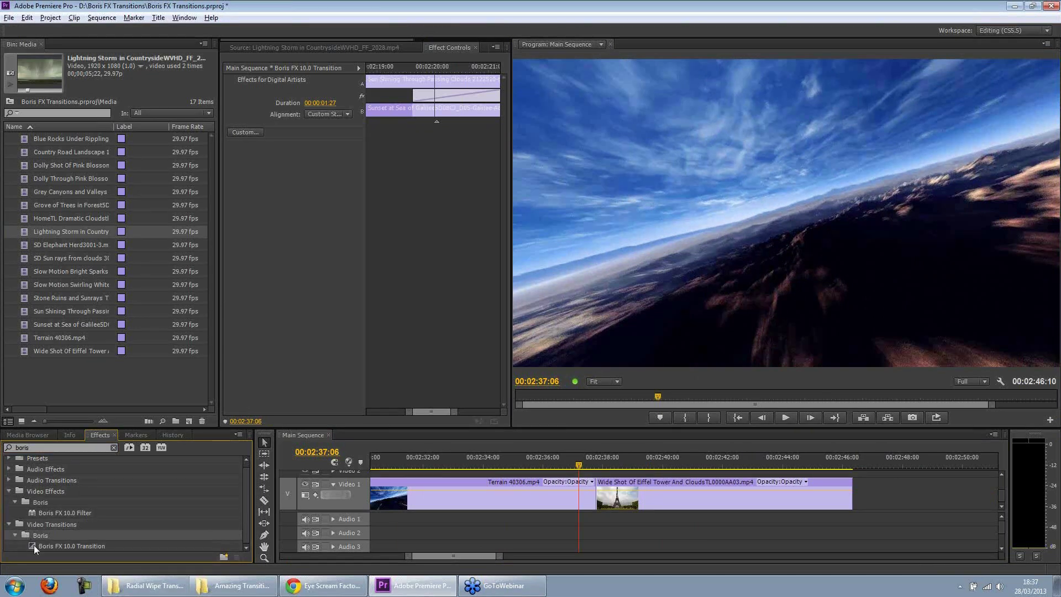
click(32, 545)
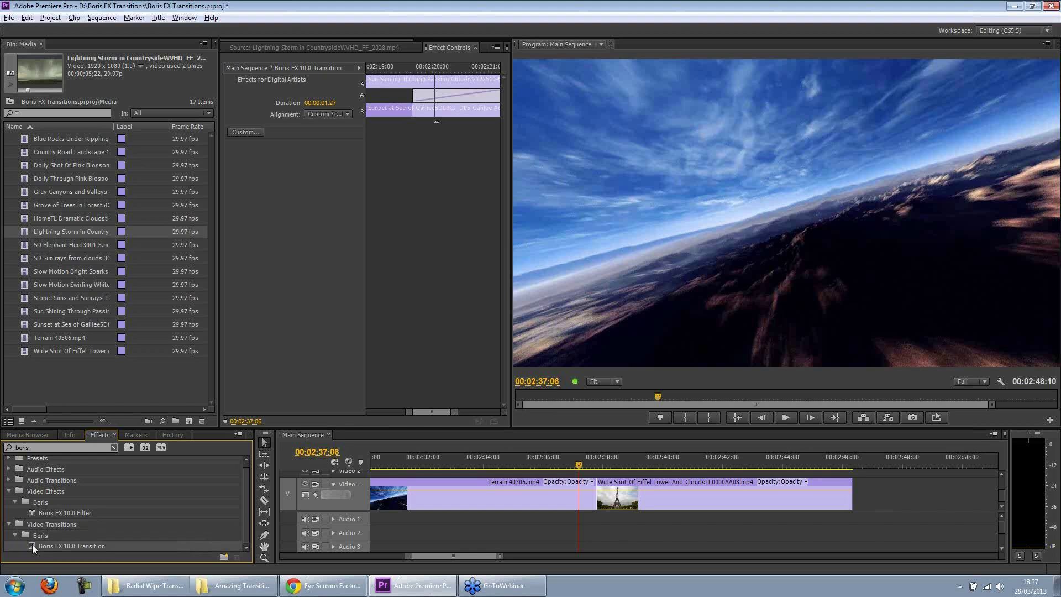
drag(32, 544, 642, 479)
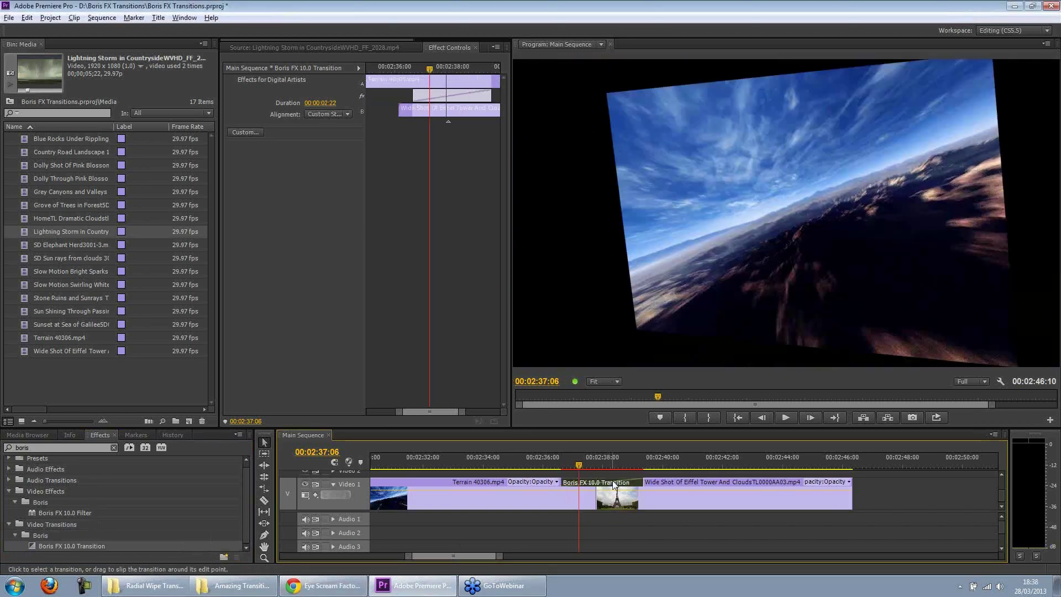
- Open the new transition's custom settings in Boris FX and preview its timeline at 00:00:00:23 and 00:00:01:17
click(243, 132)
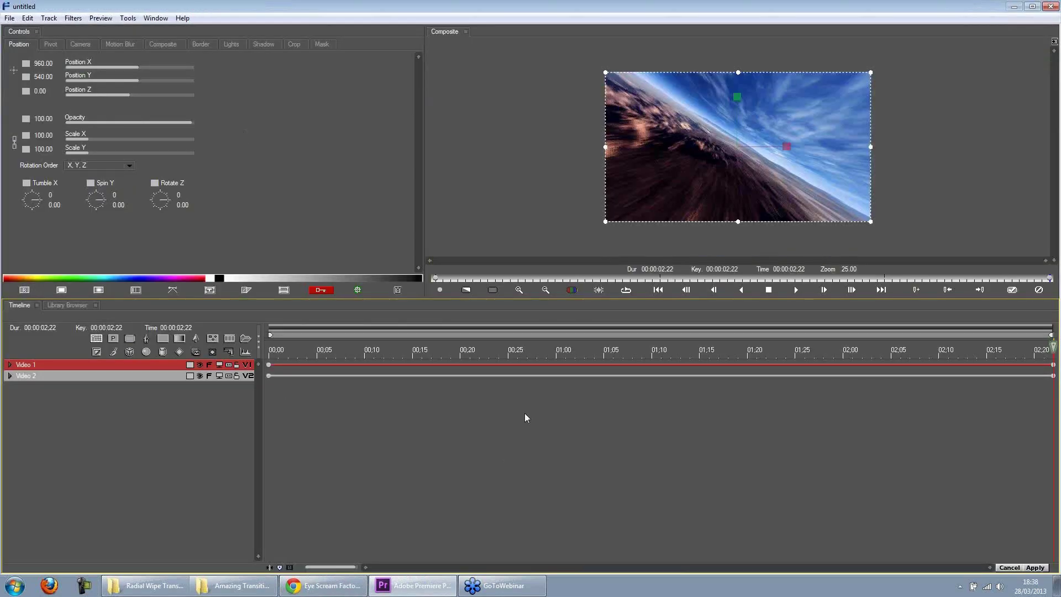
click(493, 349)
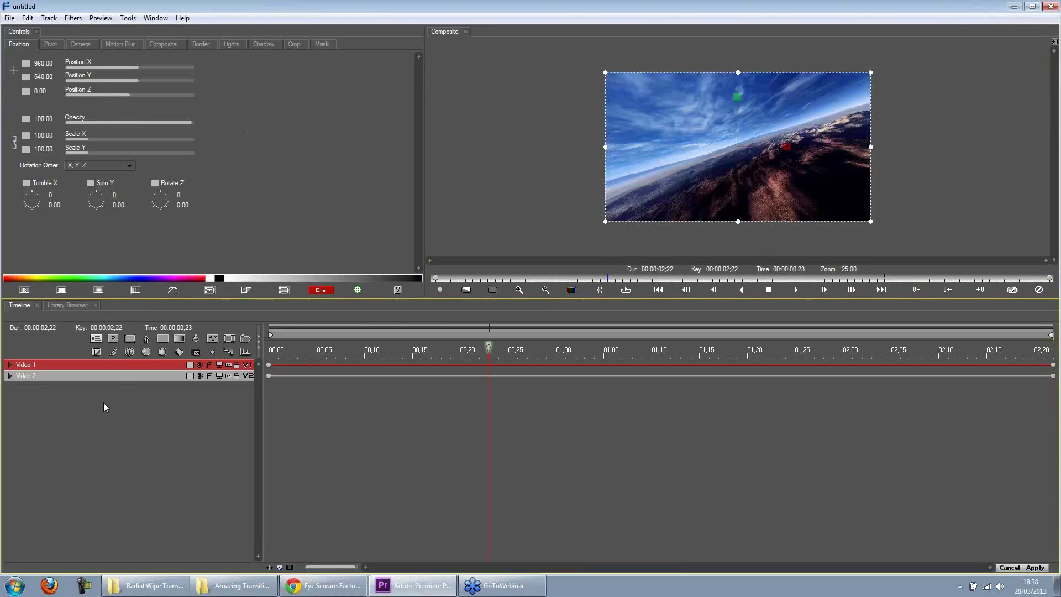
click(66, 307)
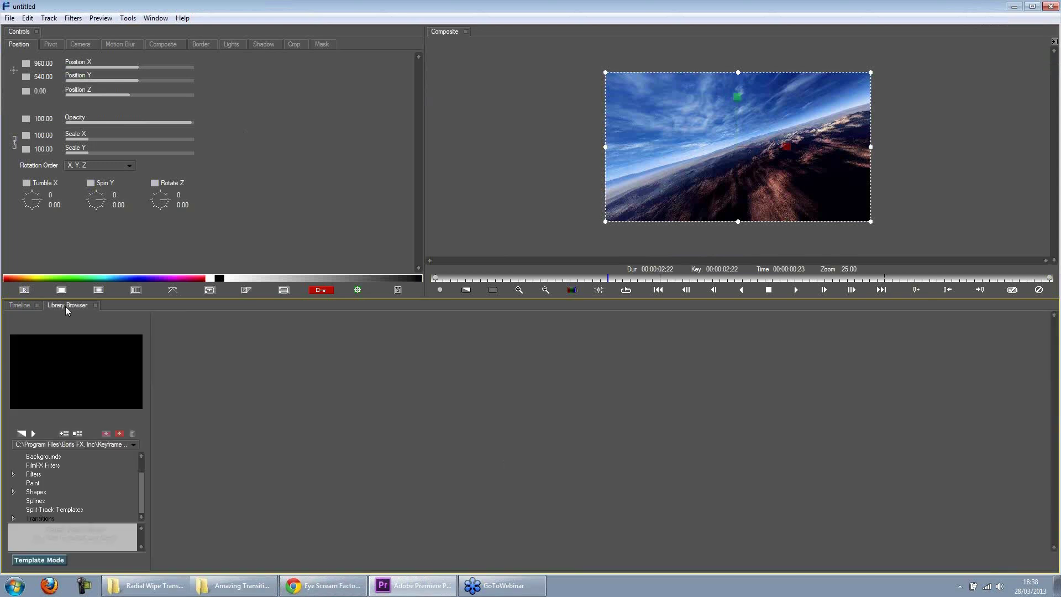
click(20, 305)
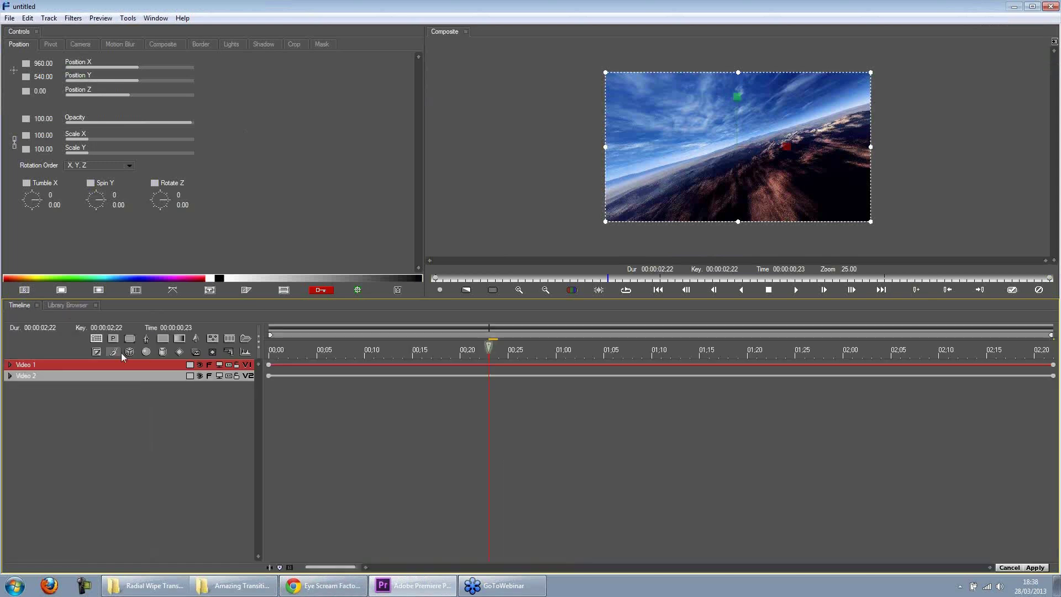
drag(460, 353, 718, 351)
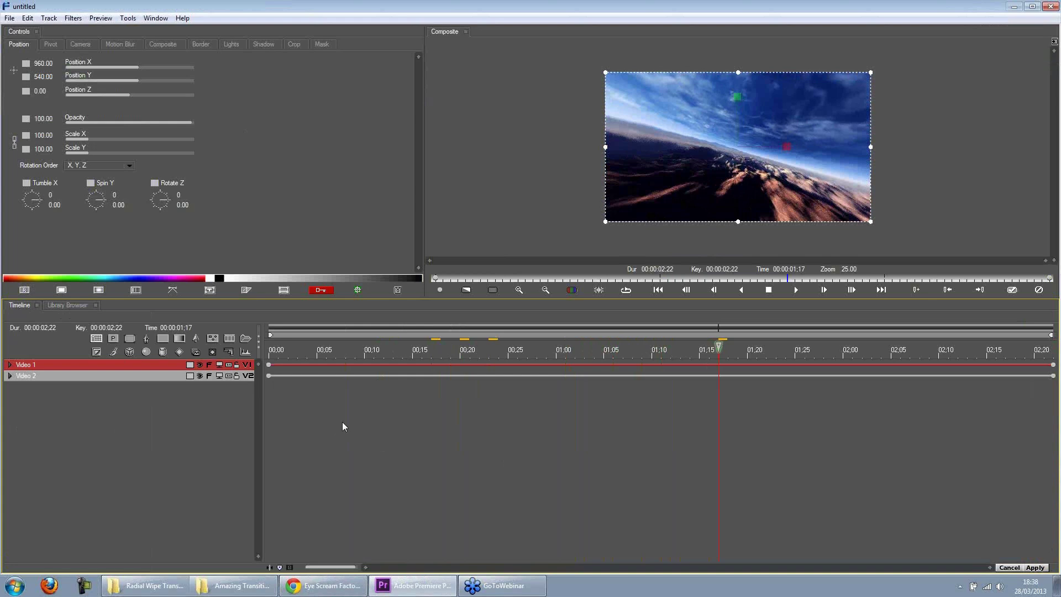
- Select the Video 1 track at the start of the timeline and toggle its visibility off and on to view the clip beneath
click(82, 364)
click(298, 168)
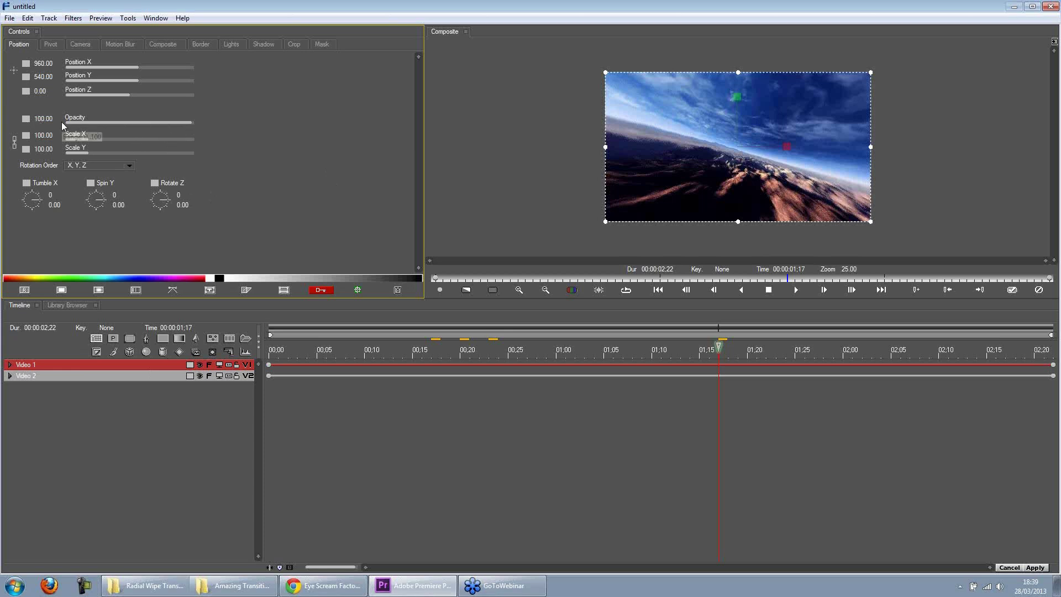
drag(475, 350, 412, 351)
click(269, 367)
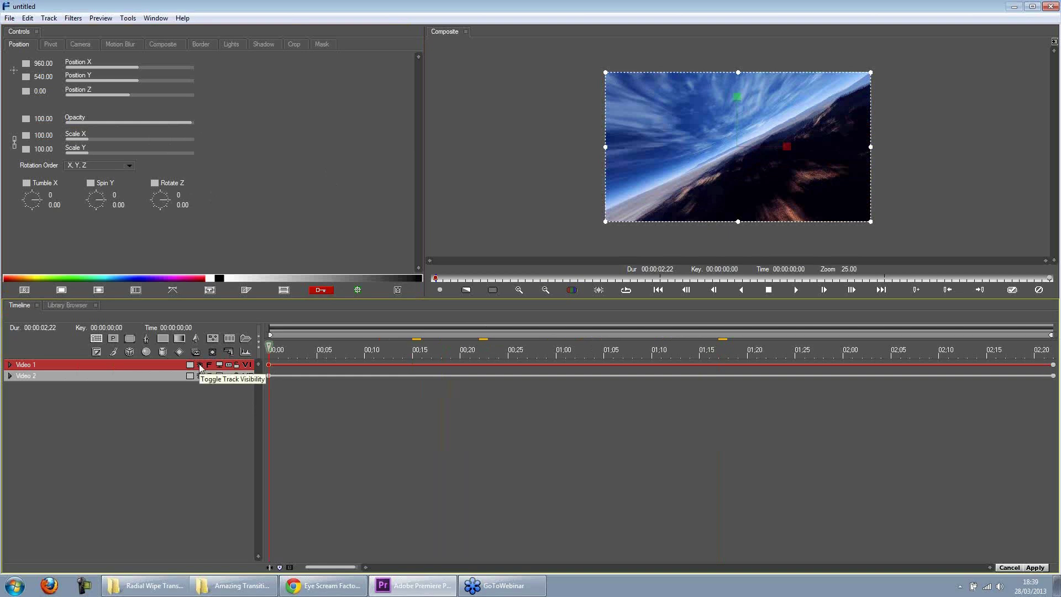
click(200, 365)
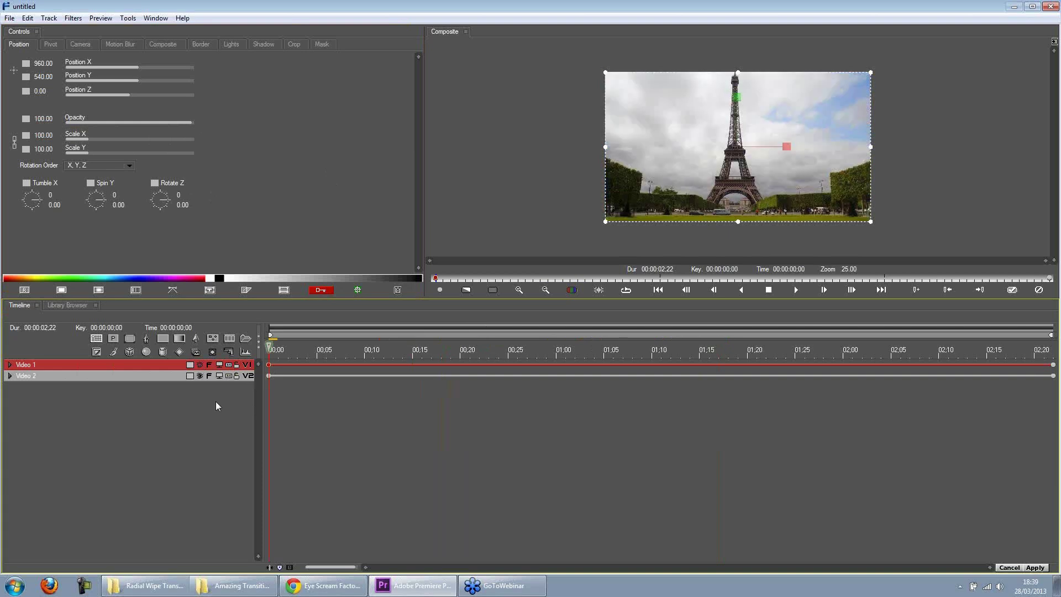
click(200, 366)
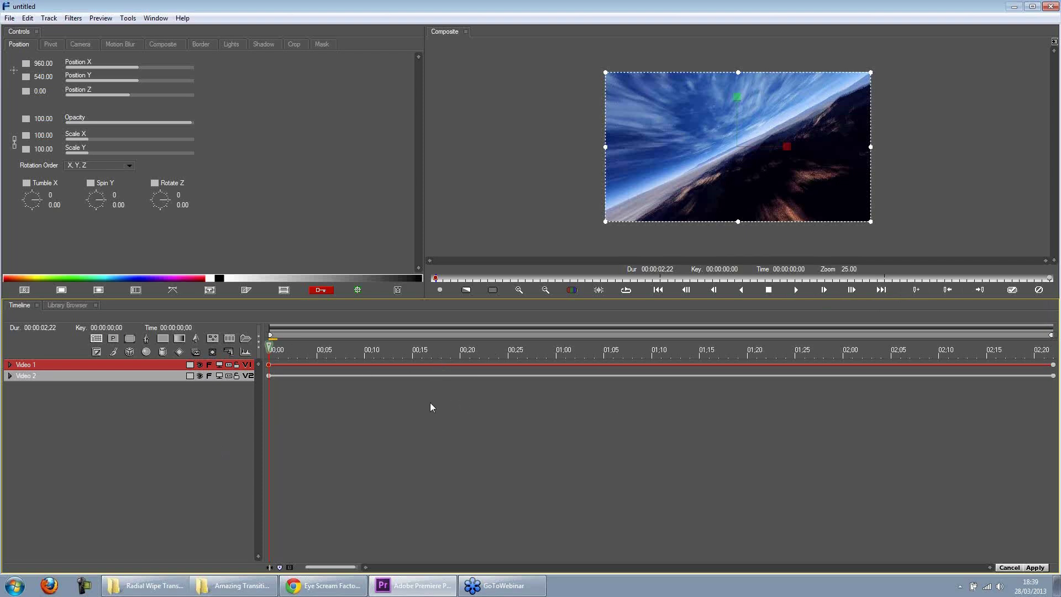
- Set the Opacity interpolation on Video 1's first keyframe to Ease In/Out, with the playhead at 00:00:00:22
click(463, 350)
drag(513, 349, 485, 359)
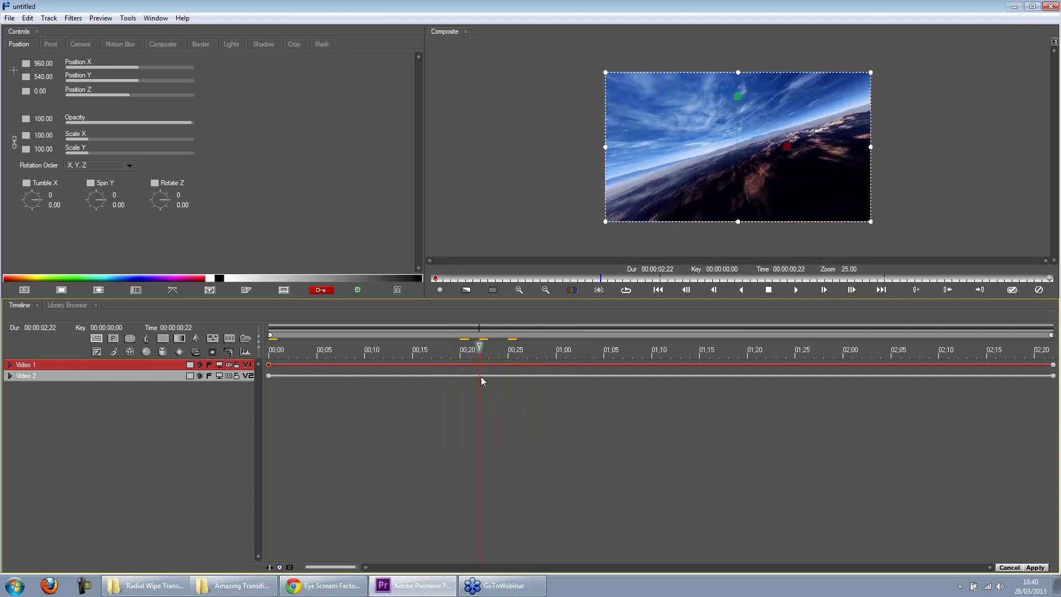
click(186, 126)
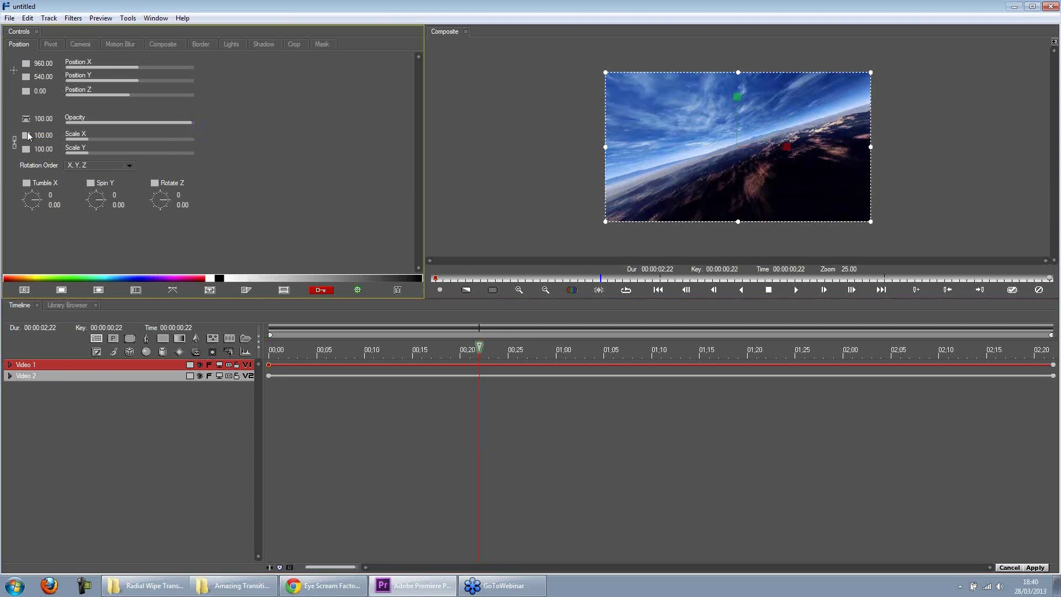
right_click(25, 119)
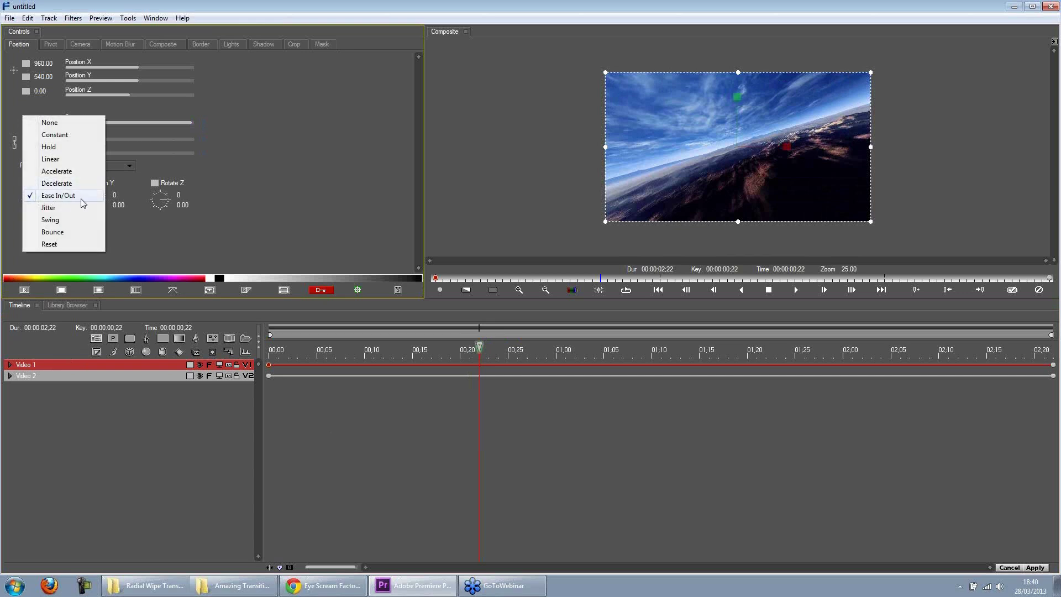
click(271, 231)
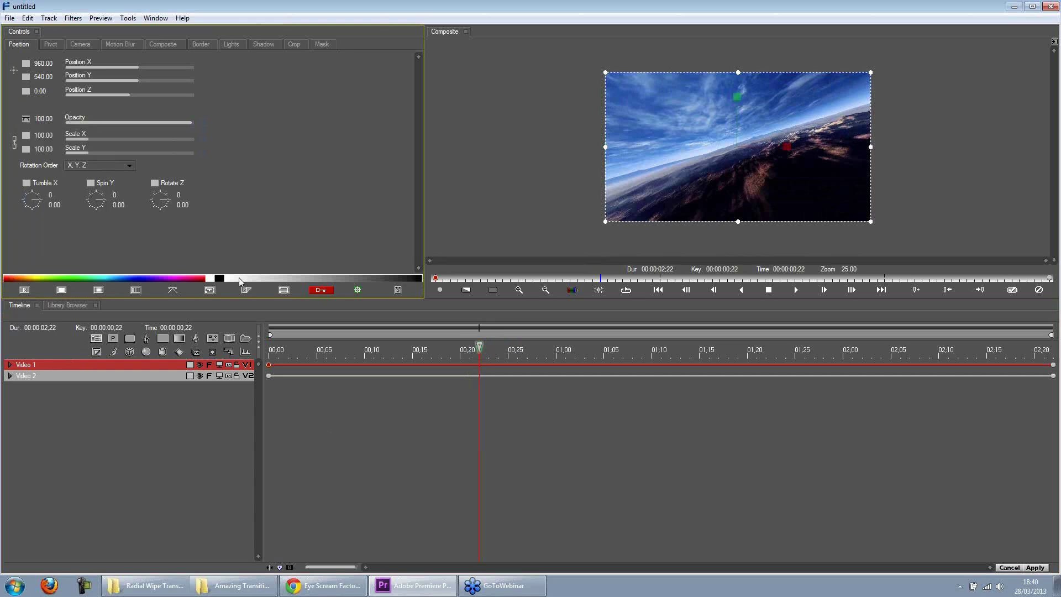
- Expand Video 1's transformations to the Opacity property and keep its opacity at 100 at the timeline start
click(9, 365)
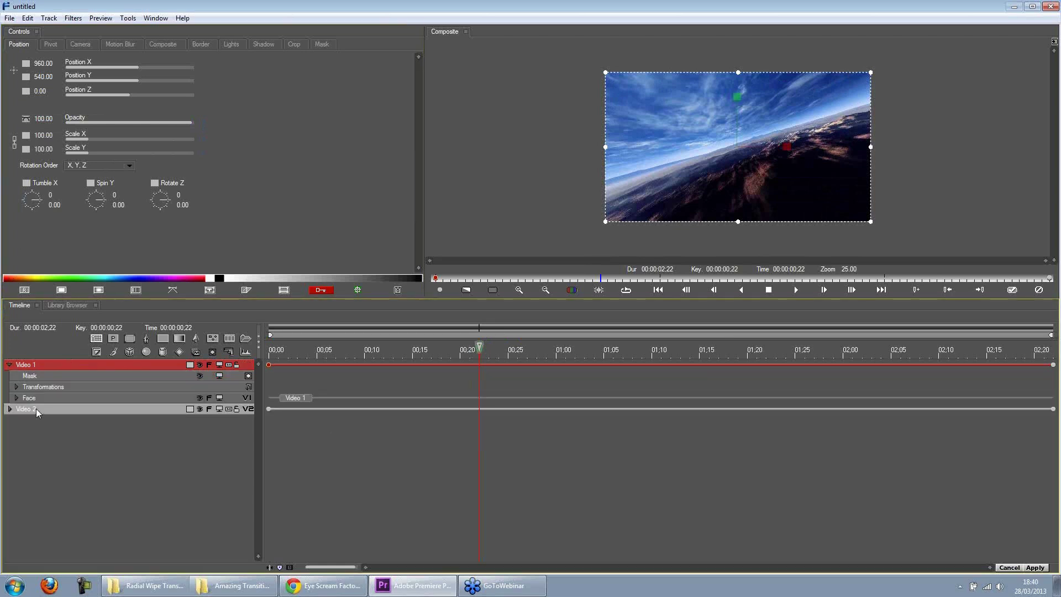
click(16, 387)
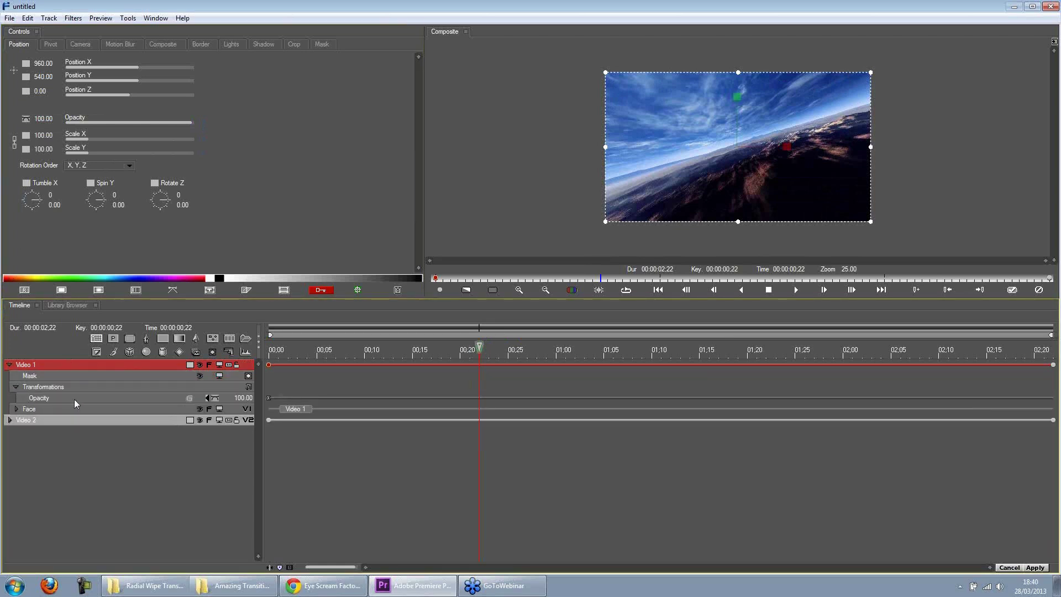
click(36, 397)
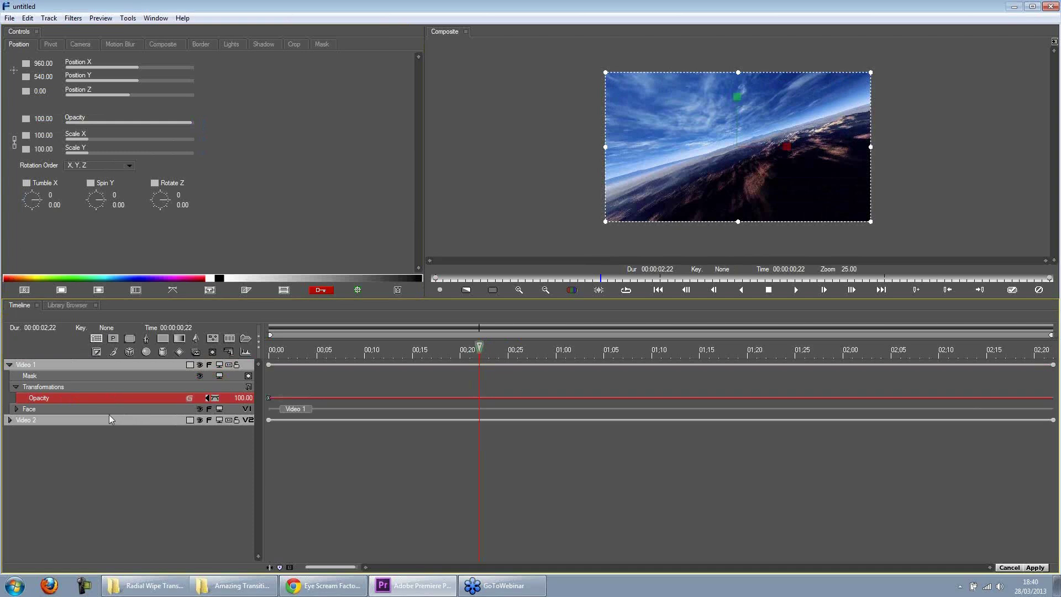
click(438, 356)
drag(483, 358, 269, 357)
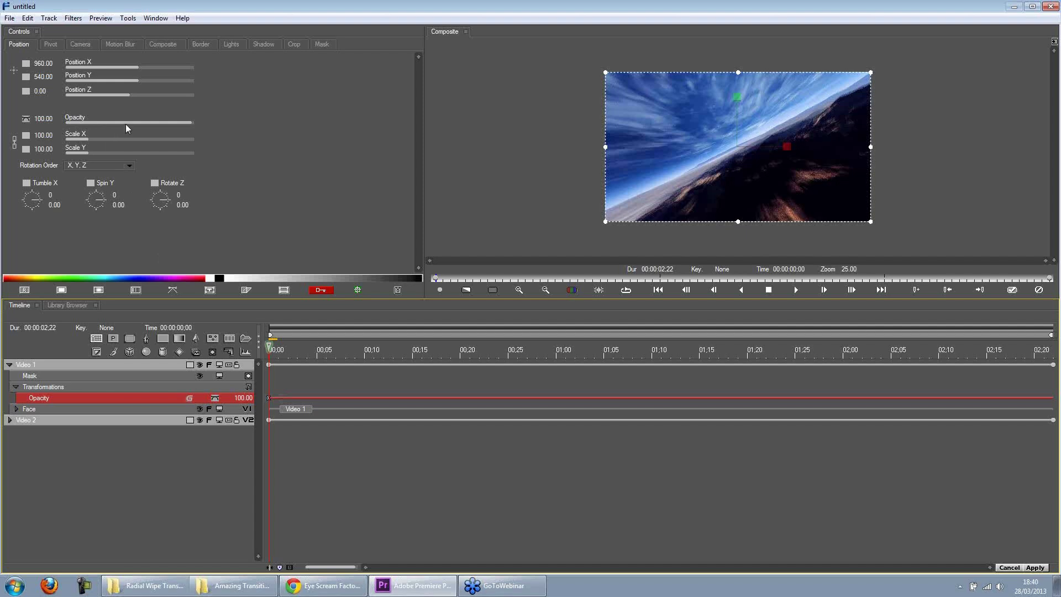
drag(128, 121, 202, 126)
- Collapse the Video 1 track and add an Ease In/Out opacity keyframe to it at 00:00:02:03
drag(479, 348, 845, 341)
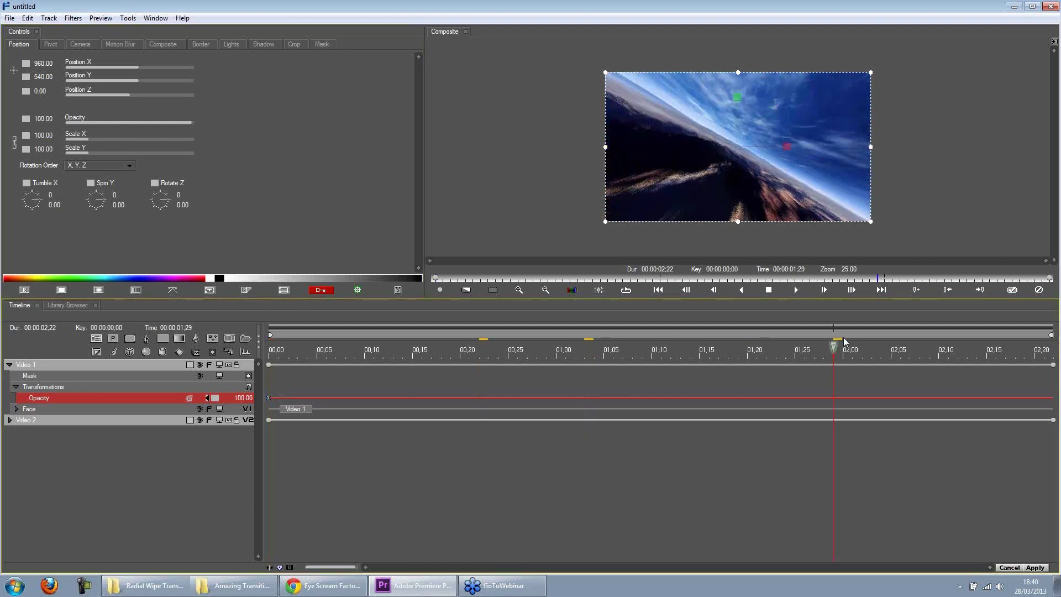
click(19, 363)
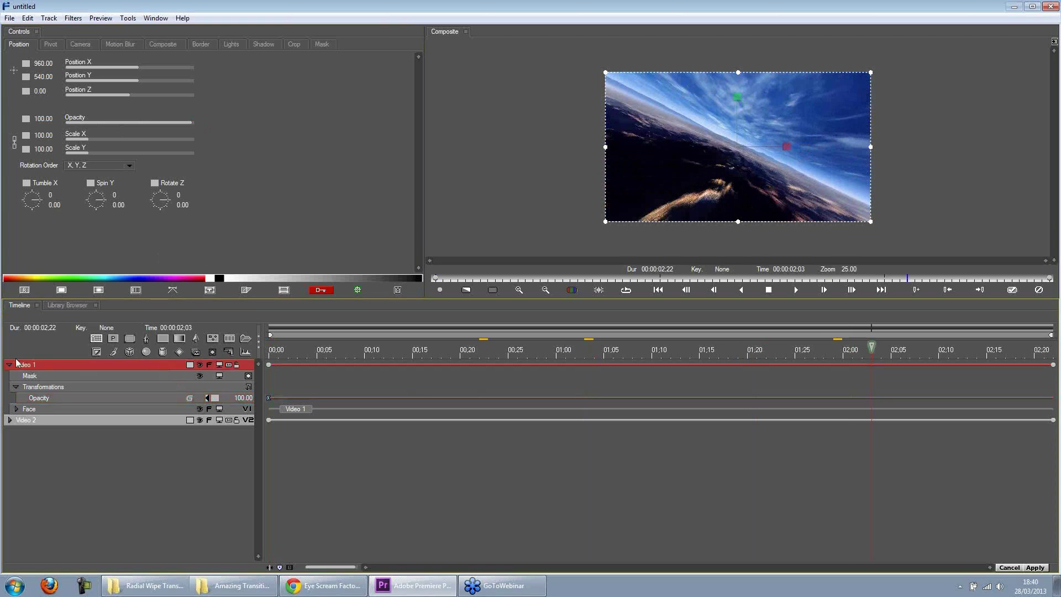
click(9, 365)
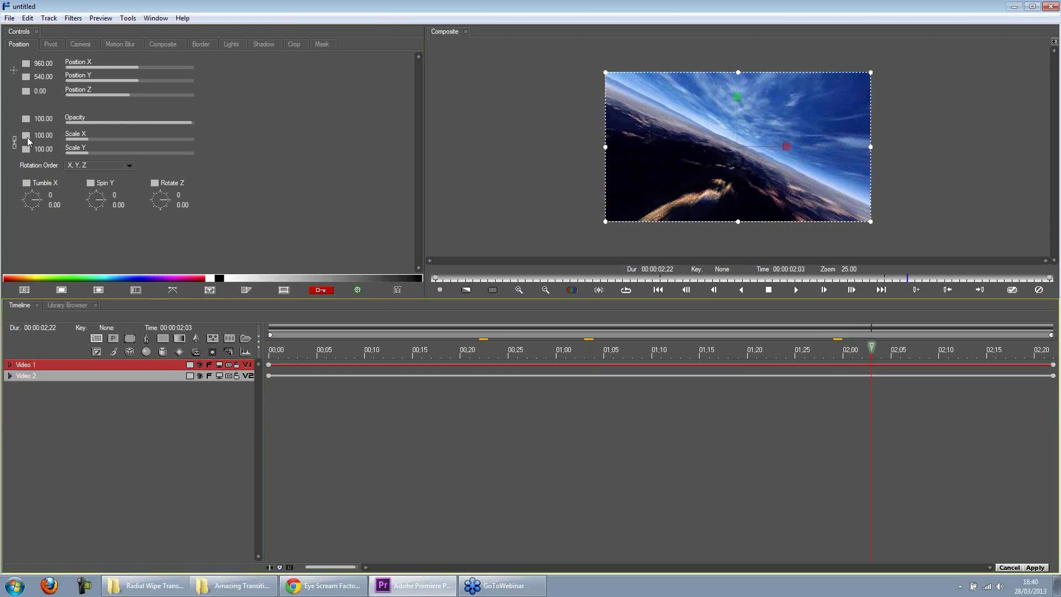
right_click(26, 119)
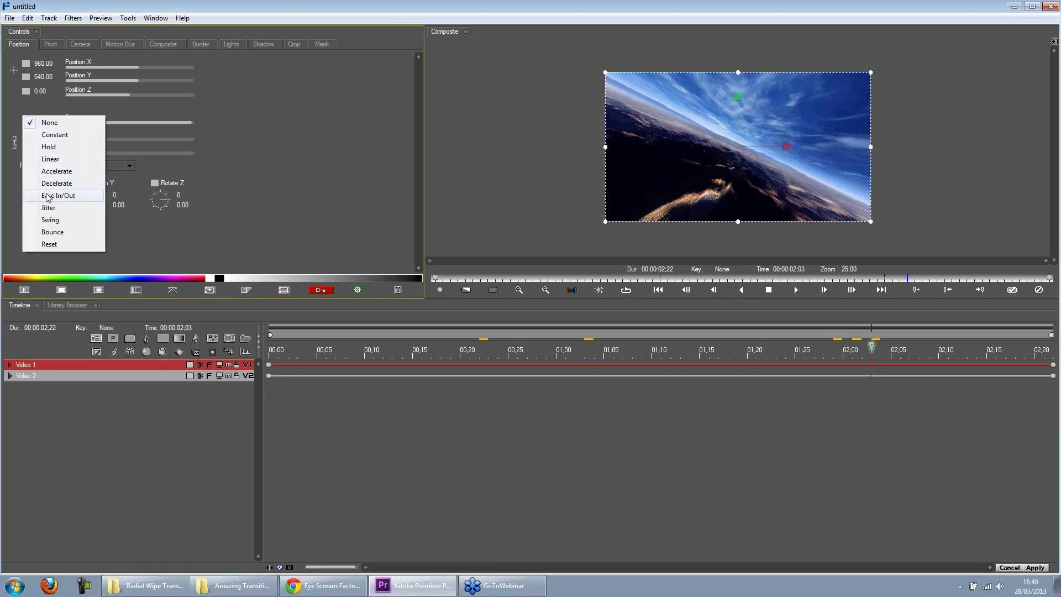
click(48, 196)
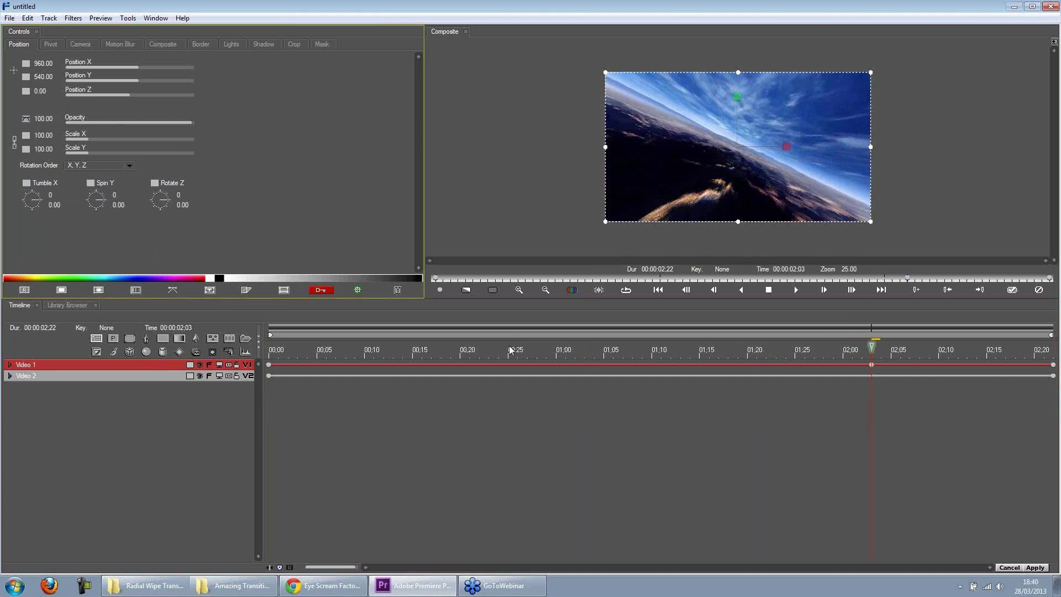
- Add an Ease In/Out opacity keyframe to Video 1 at 00:00:00:25
click(510, 350)
right_click(26, 119)
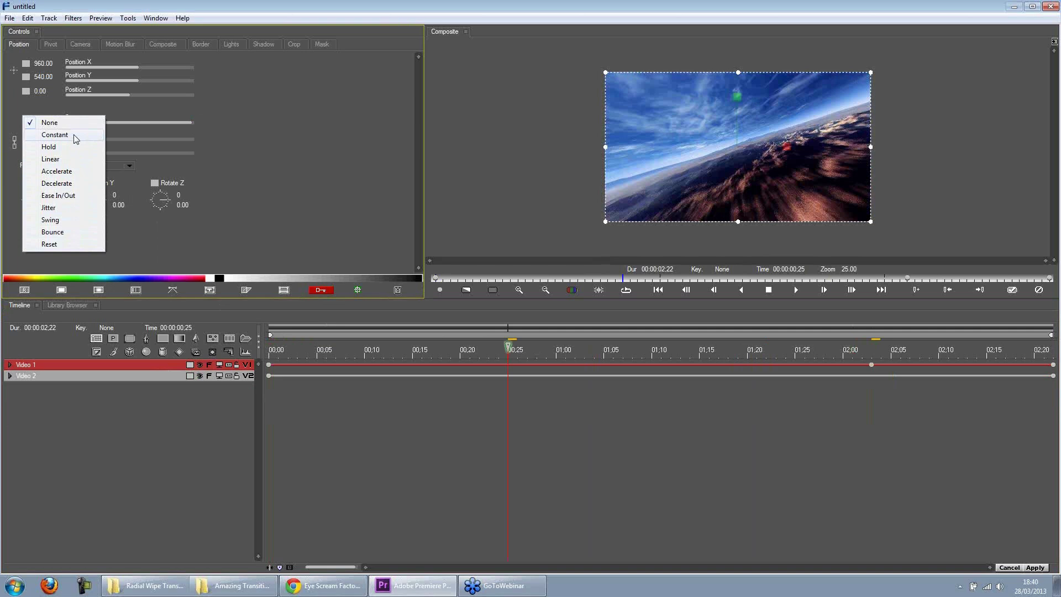
click(78, 197)
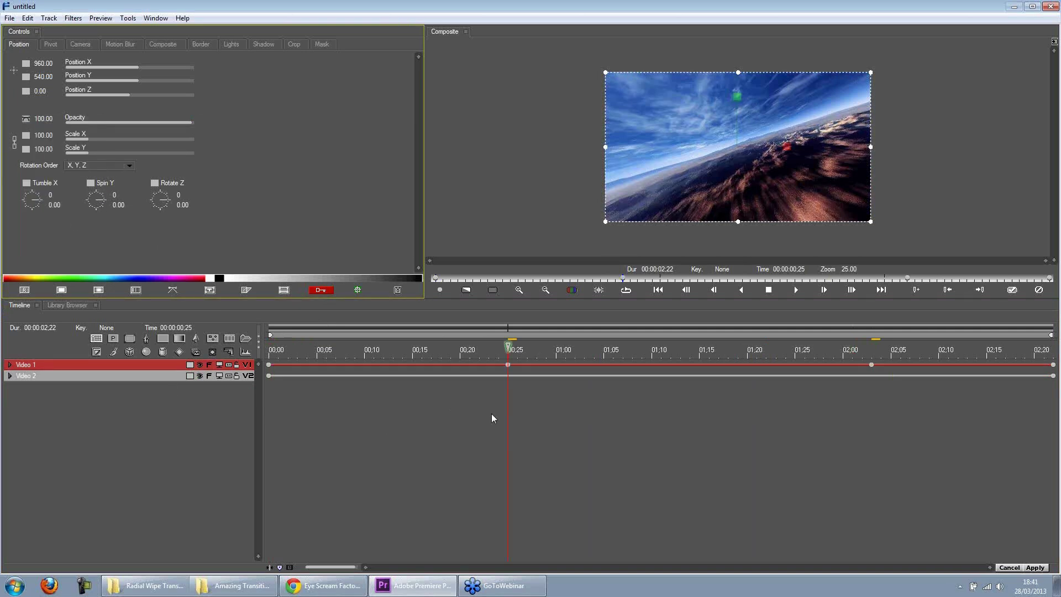
- Set Video 1's opacity to 0 on the keyframes at 00:00:02:03 and 00:00:02:22
click(508, 366)
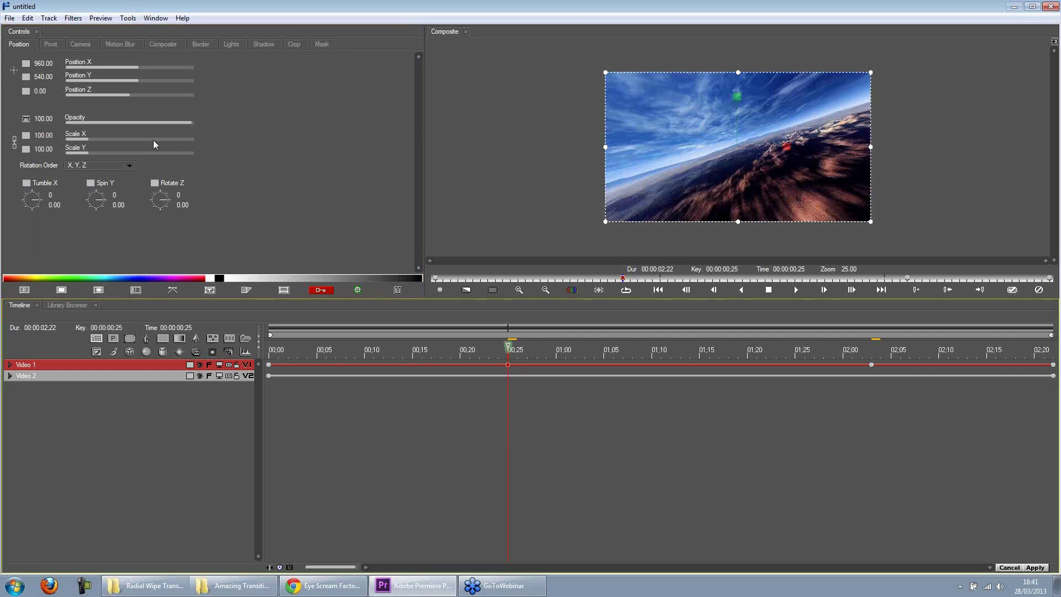
click(269, 365)
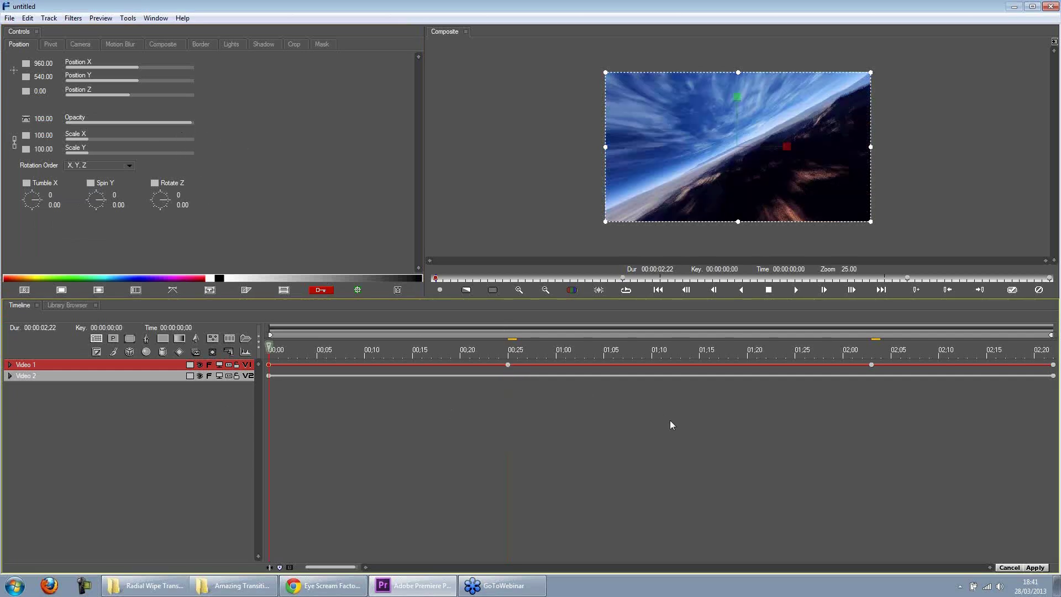
click(871, 365)
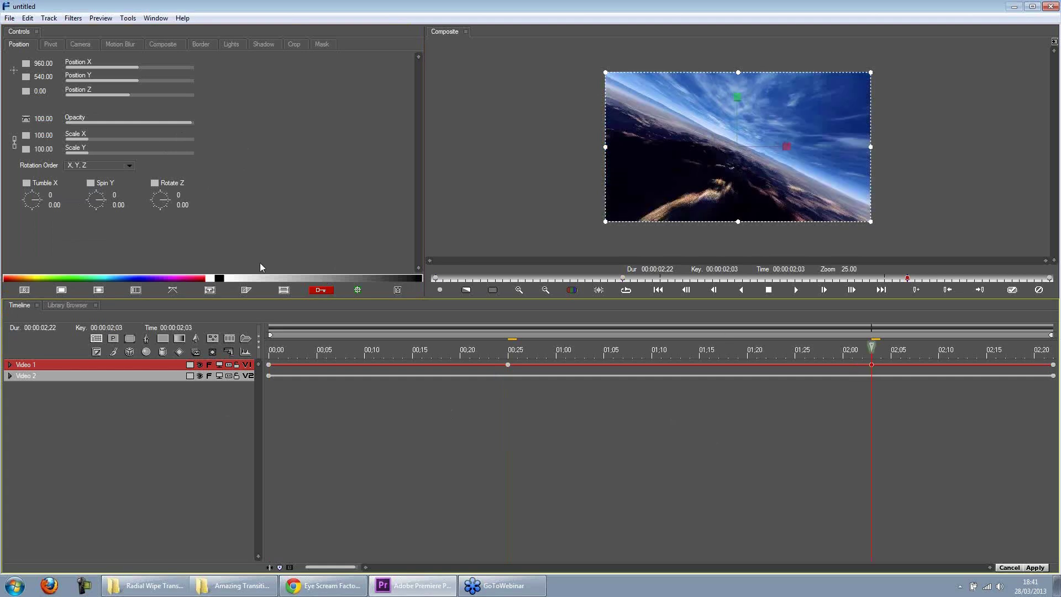
drag(74, 122, 62, 128)
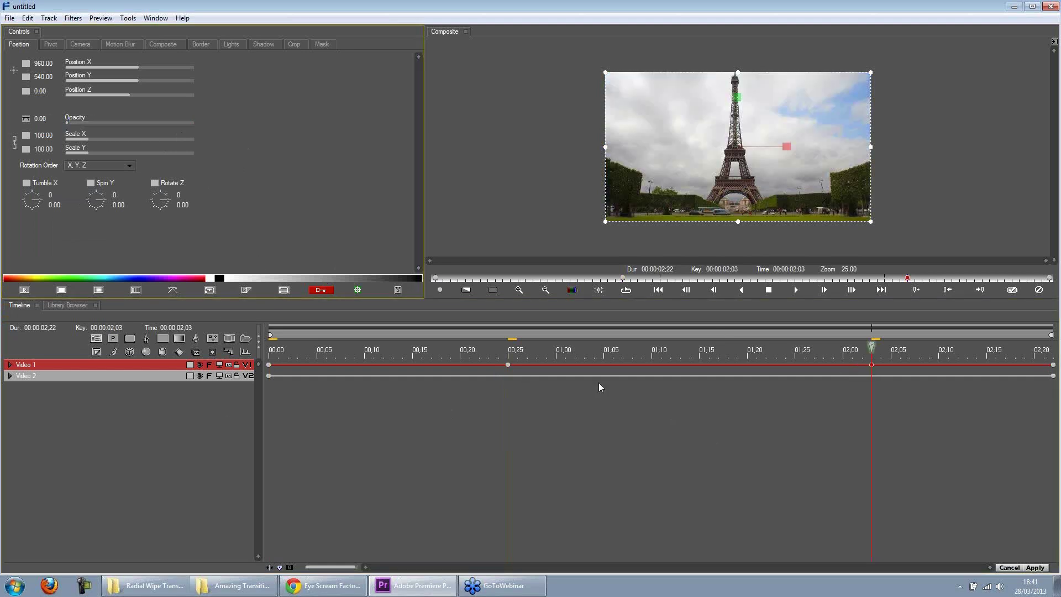
click(1054, 365)
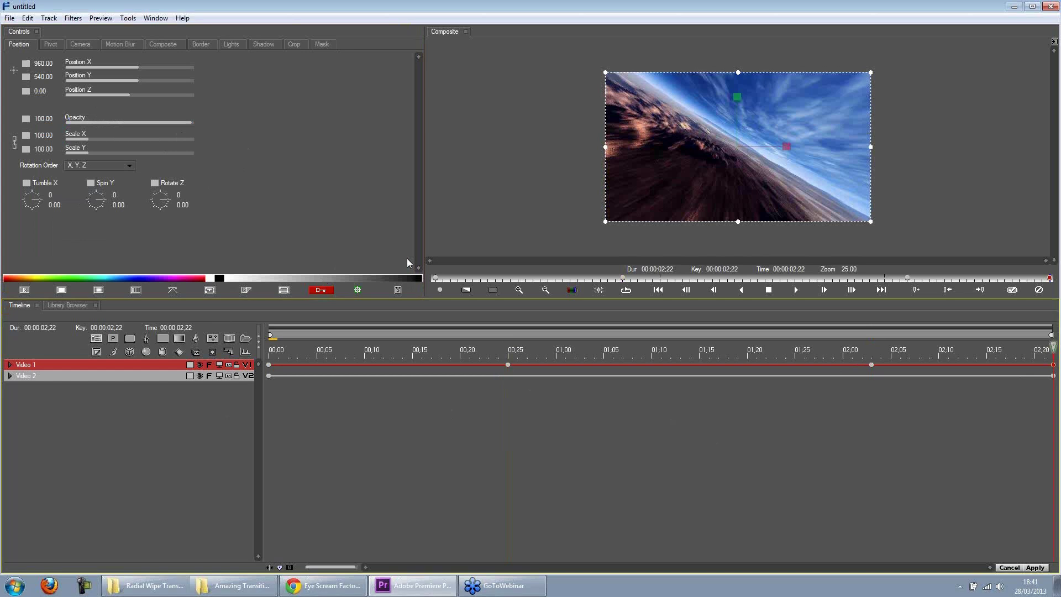
drag(85, 121, 61, 121)
- Preview the opacity fade by scrubbing through the whole transition and around 00:00:01:00
drag(414, 353, 1058, 373)
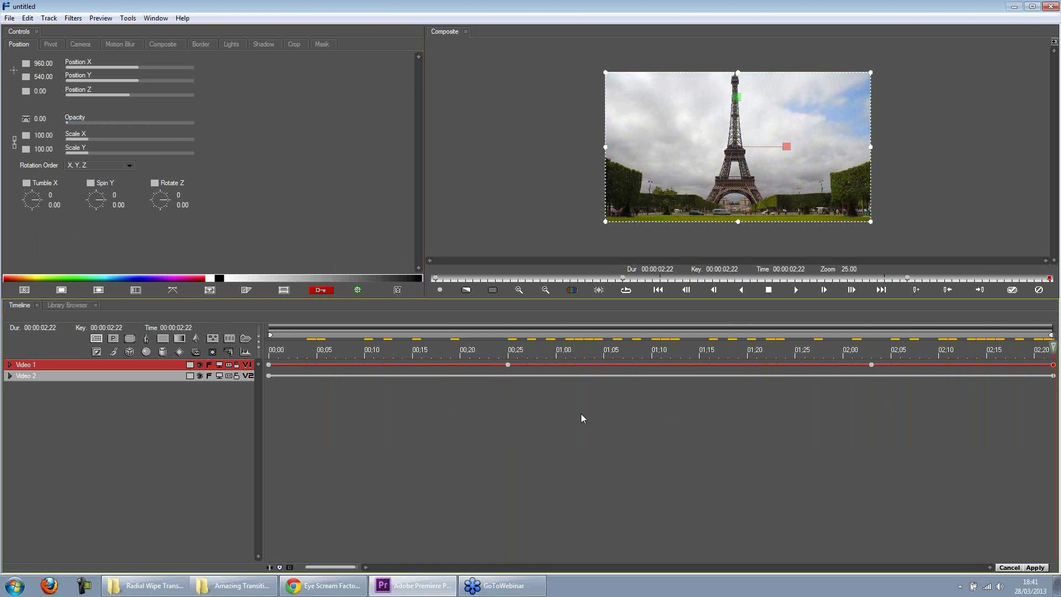
click(556, 352)
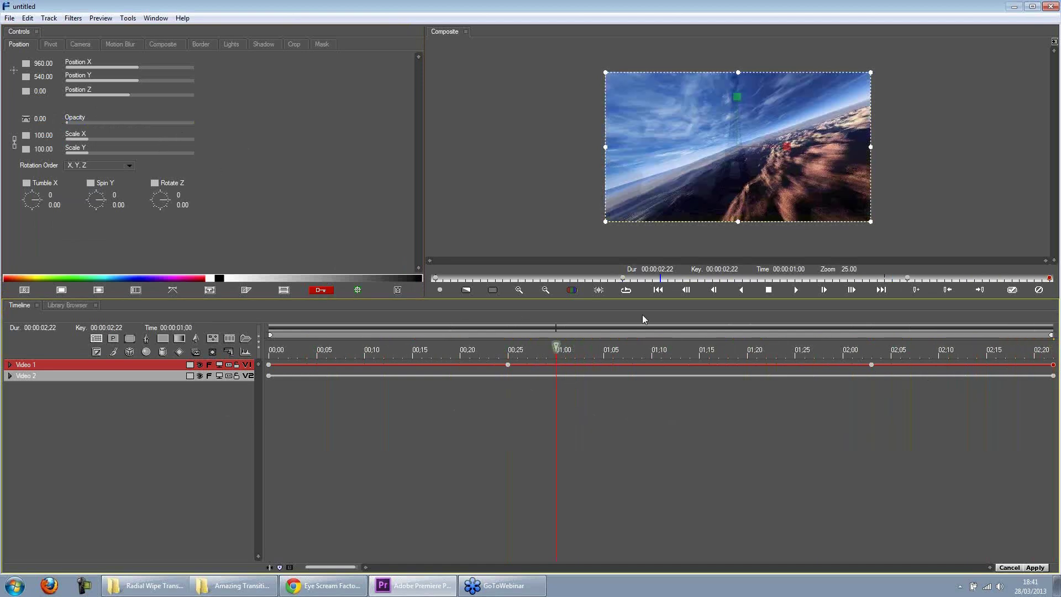
drag(825, 348, 900, 344)
- At the 00:00:02:03 keyframe, link Video 1's Scale X and Y, set them to Ease In/Out, and enlarge them to about 184.82
click(871, 365)
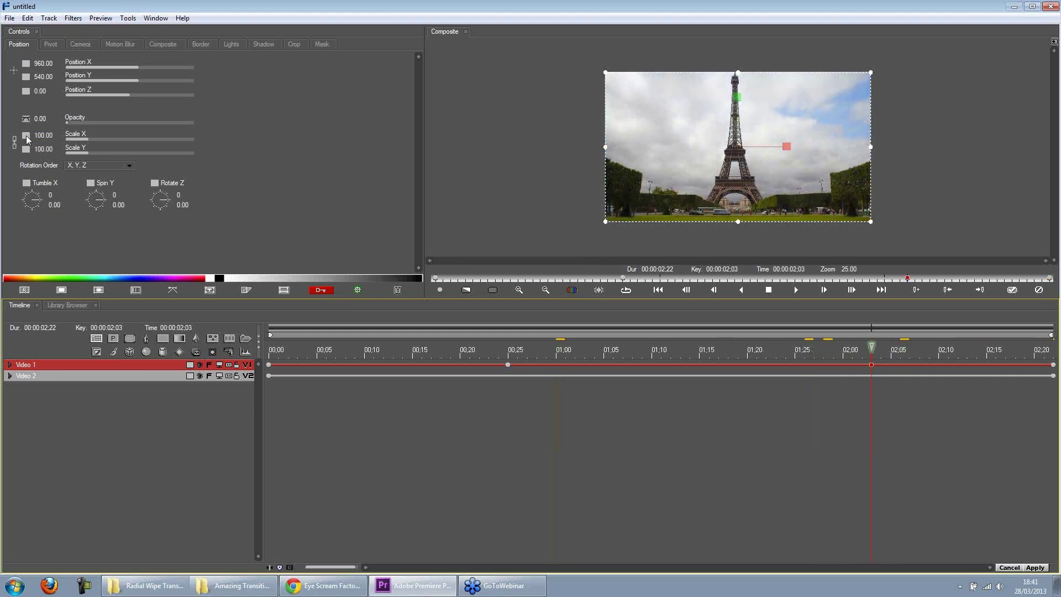
click(26, 136)
click(38, 188)
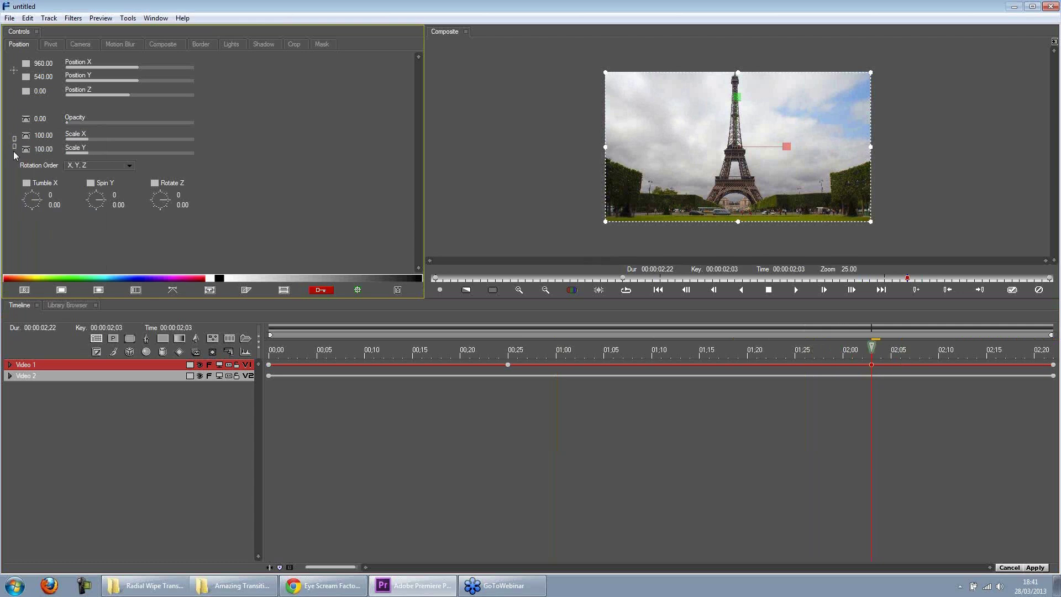
click(14, 146)
drag(90, 140, 107, 140)
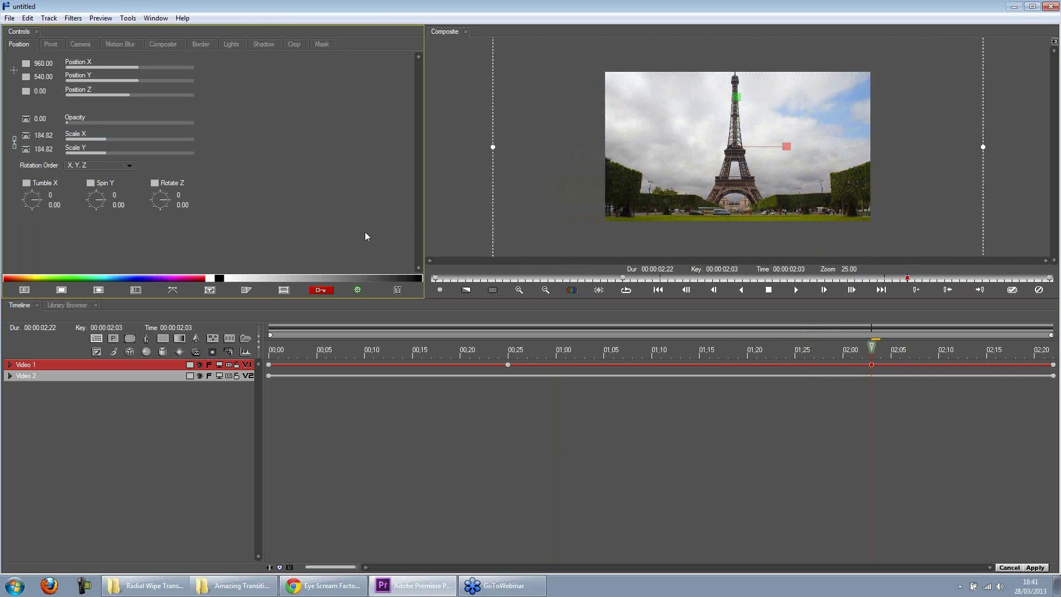
- Set Video 1's linked scale to Ease In/Out and 100 at the 00:00:00:25 keyframe, and preview the zoom through 00:00:02:19
drag(801, 352, 546, 358)
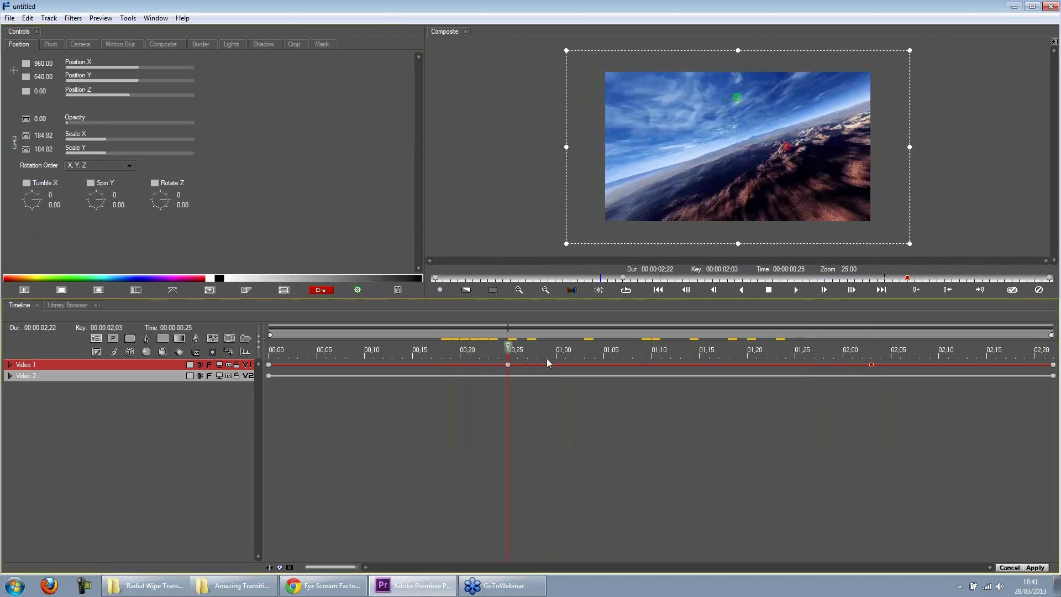
click(507, 365)
right_click(26, 136)
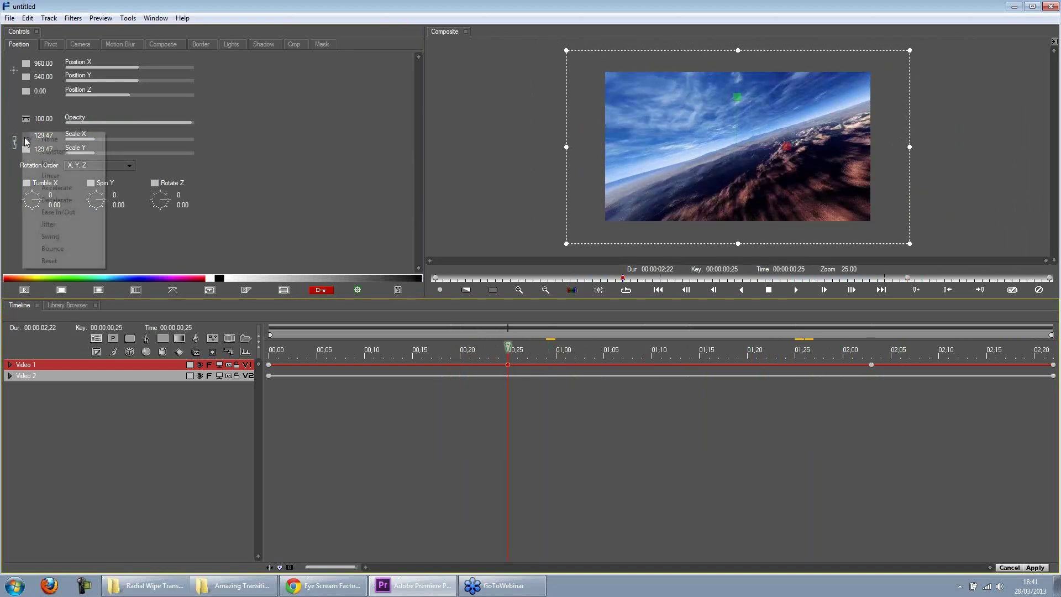
click(59, 213)
click(46, 135)
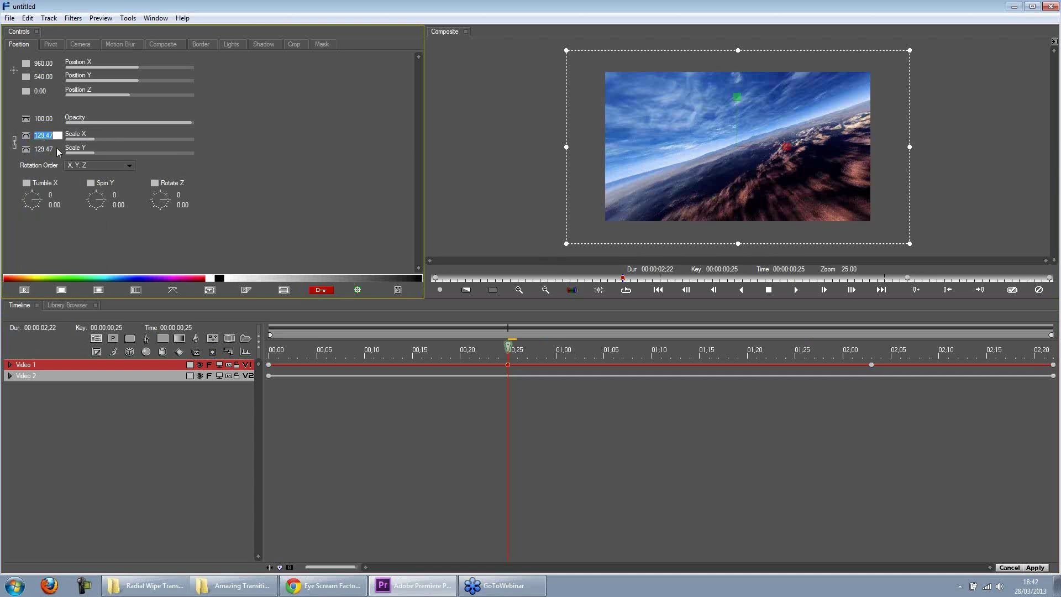
text(100)
key(Tab)
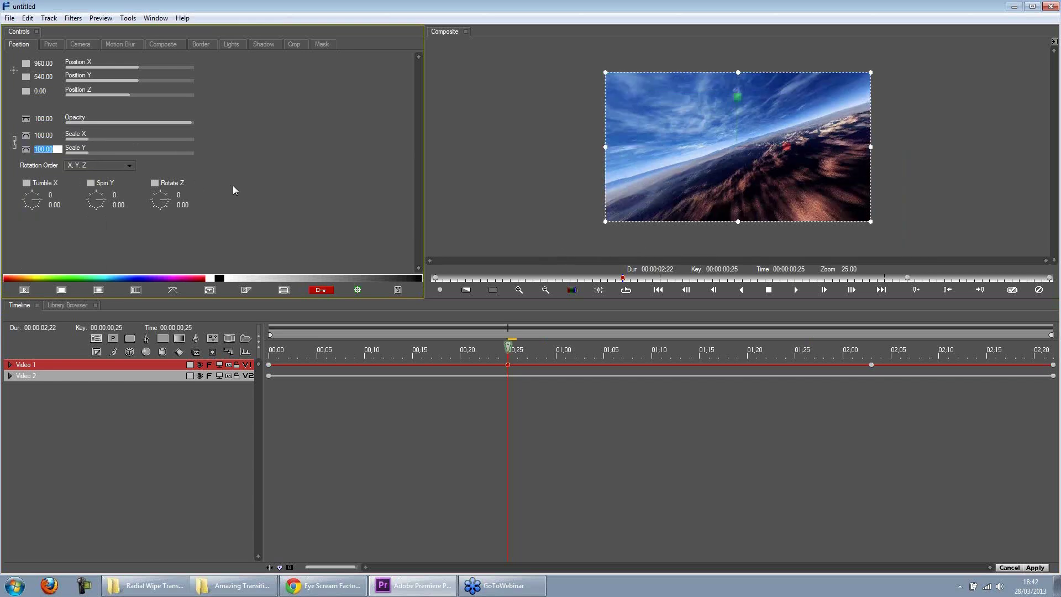
drag(490, 347, 1052, 403)
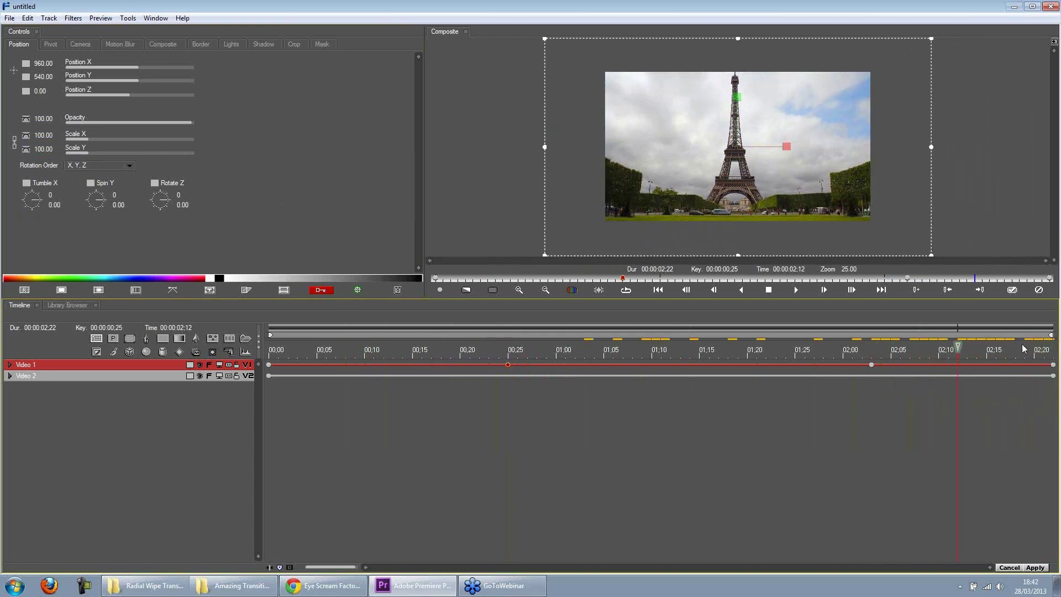
drag(1054, 349, 1025, 349)
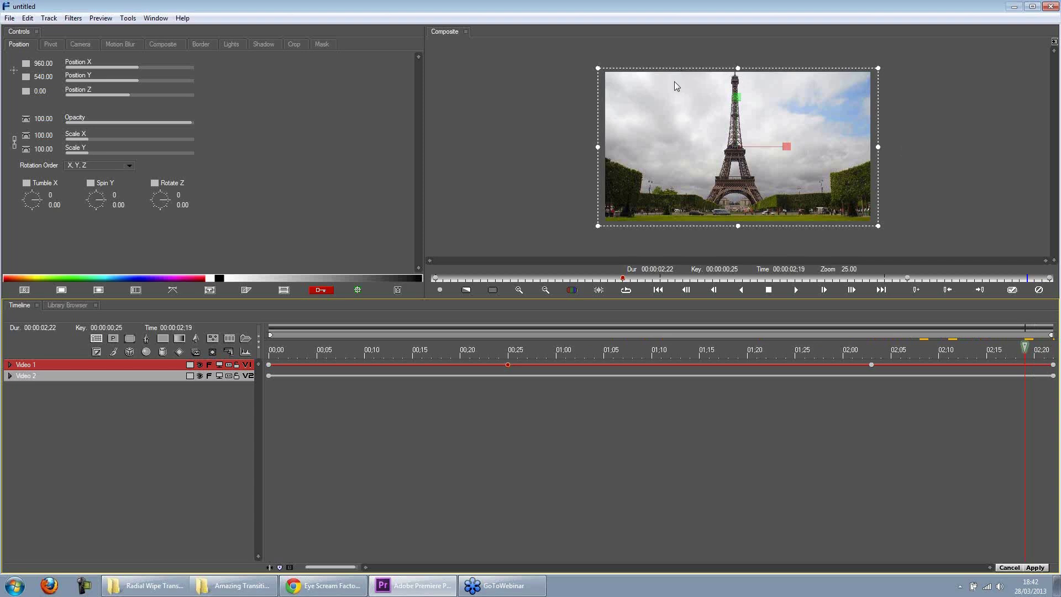
- Move the playhead to 00:00:01:10 and apply the BCC Rays Streaky filter to Video 1
click(653, 351)
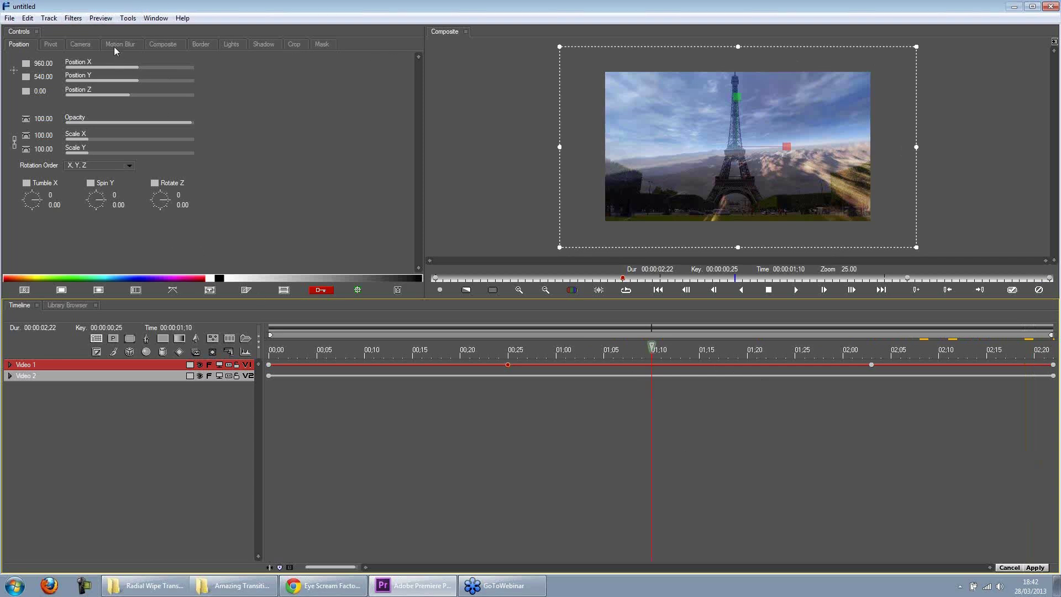
click(73, 18)
mouse_move(148, 137)
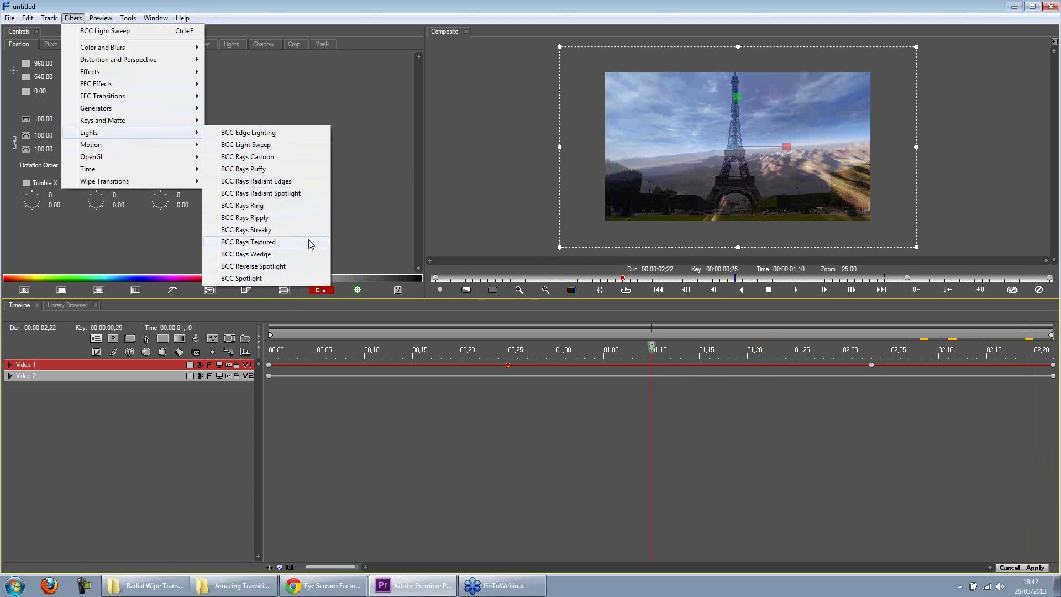
click(279, 229)
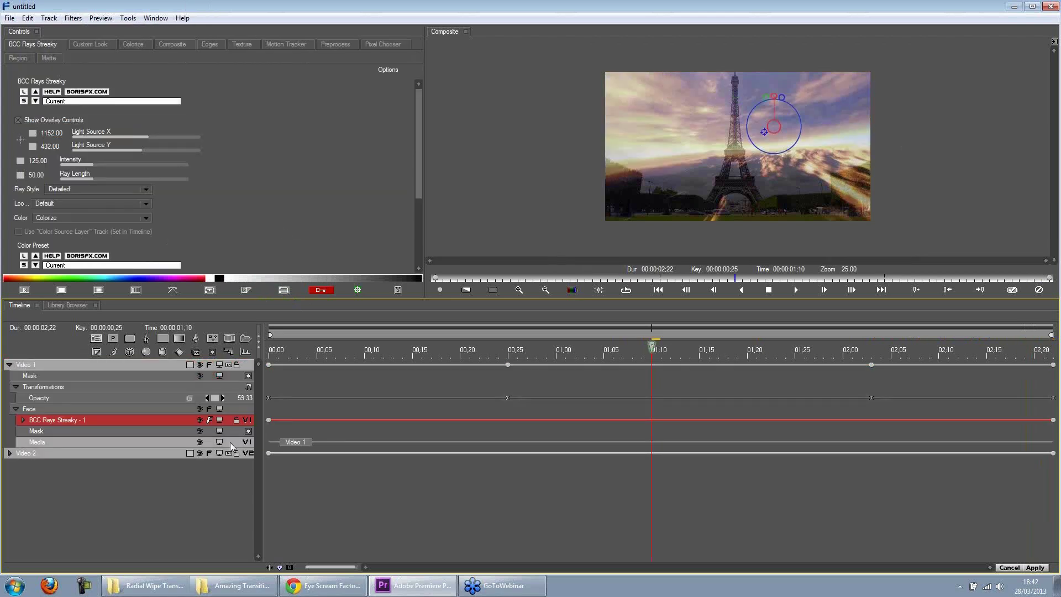
- At 00:00:01:20, raise the Rays Streaky intensity to about 316.96, and preview the effect around 00:00:00:19
drag(525, 350, 743, 374)
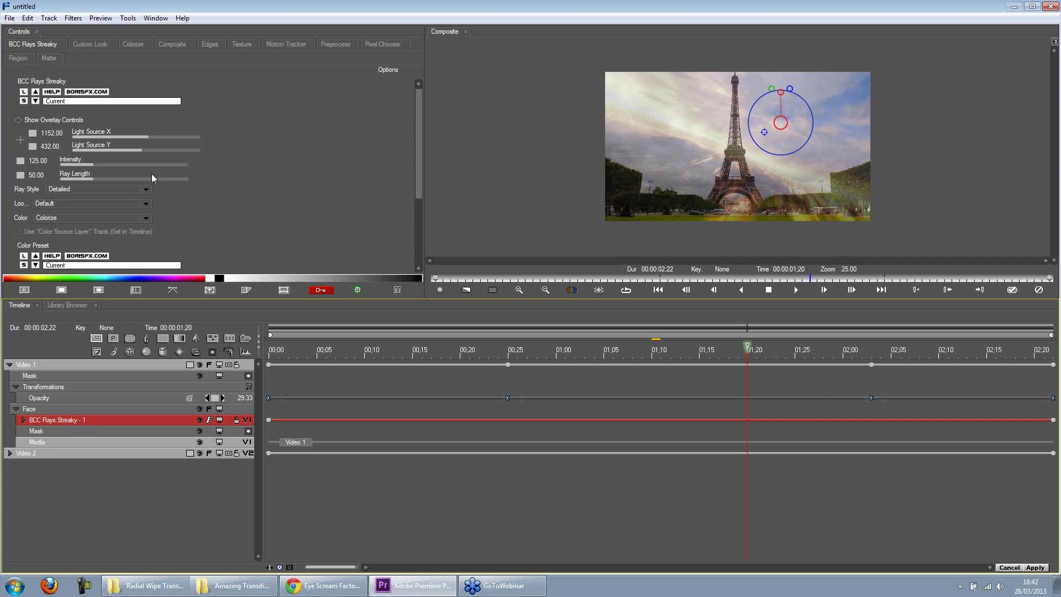
drag(119, 164, 147, 165)
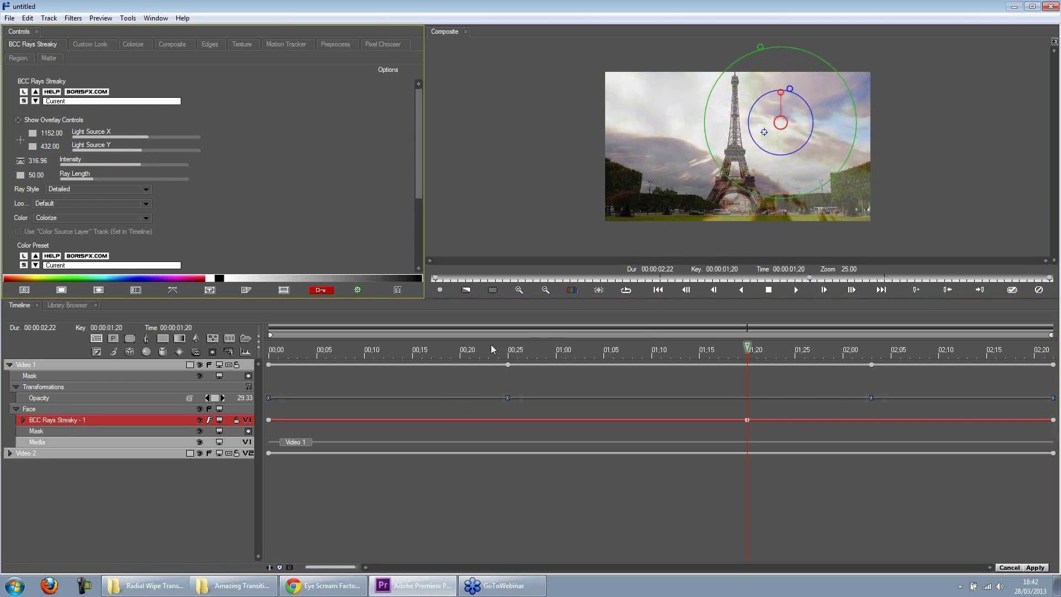
drag(446, 349, 421, 349)
click(450, 360)
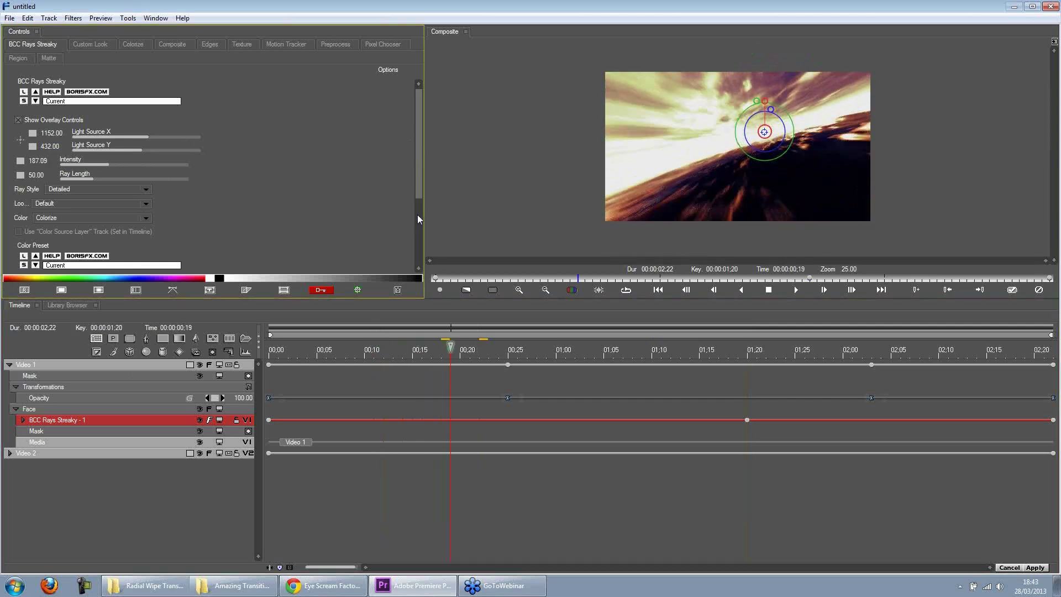
- Set the Rays Streaky look to Tight and Extend, and preview the transition through 00:00:01:07
scroll(417, 215, down, 2)
scroll(418, 247, down, 6)
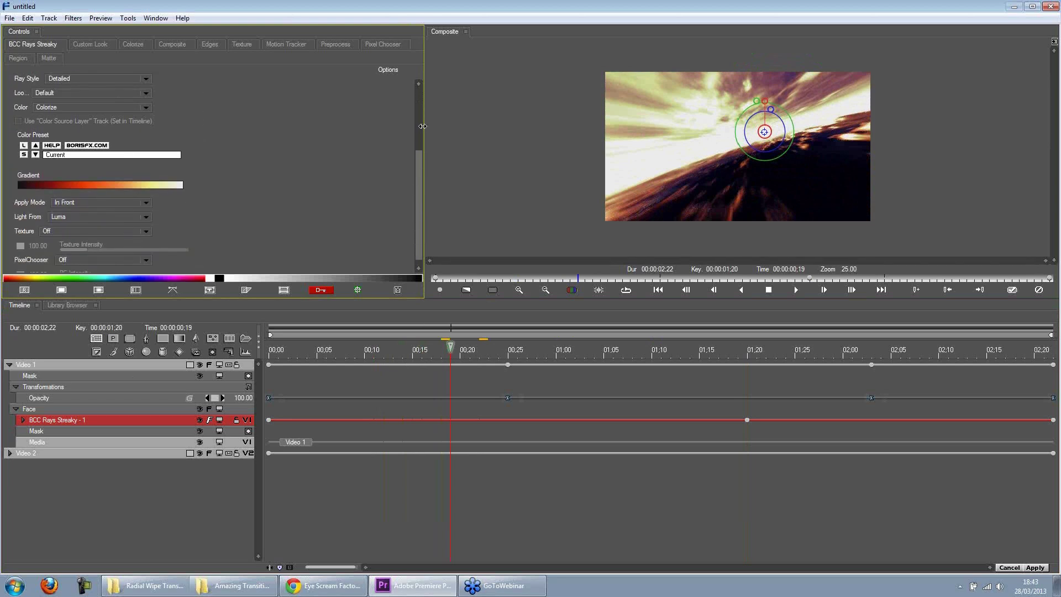
scroll(419, 126, up, 6)
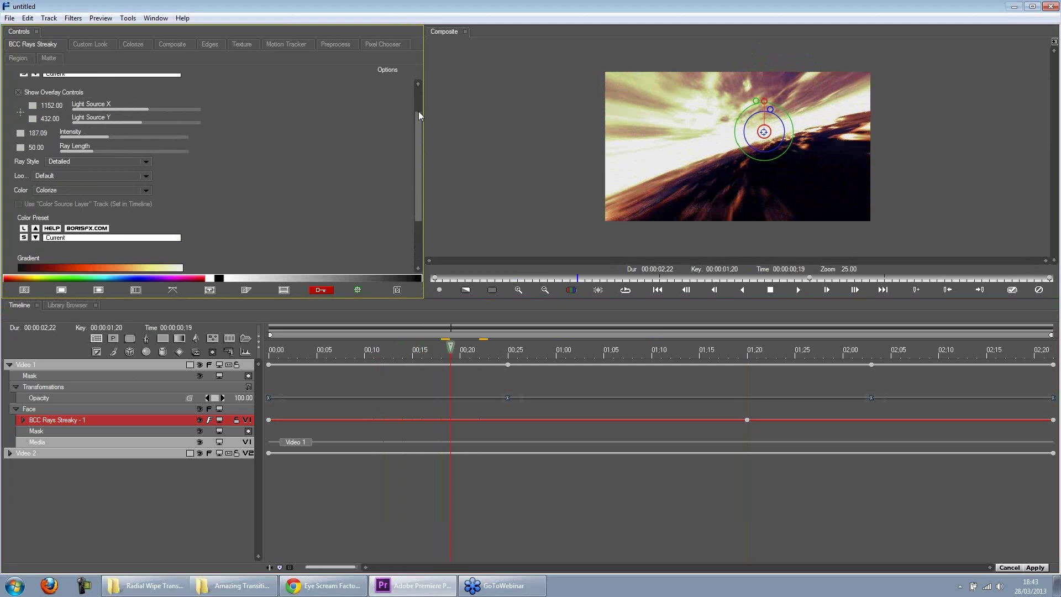
scroll(419, 99, up, 2)
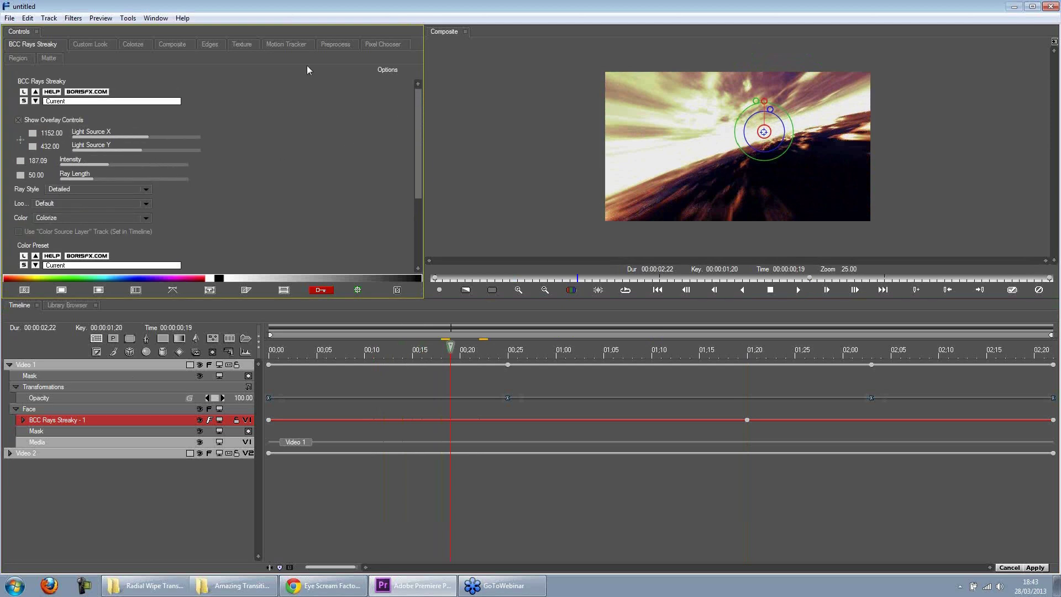
click(212, 45)
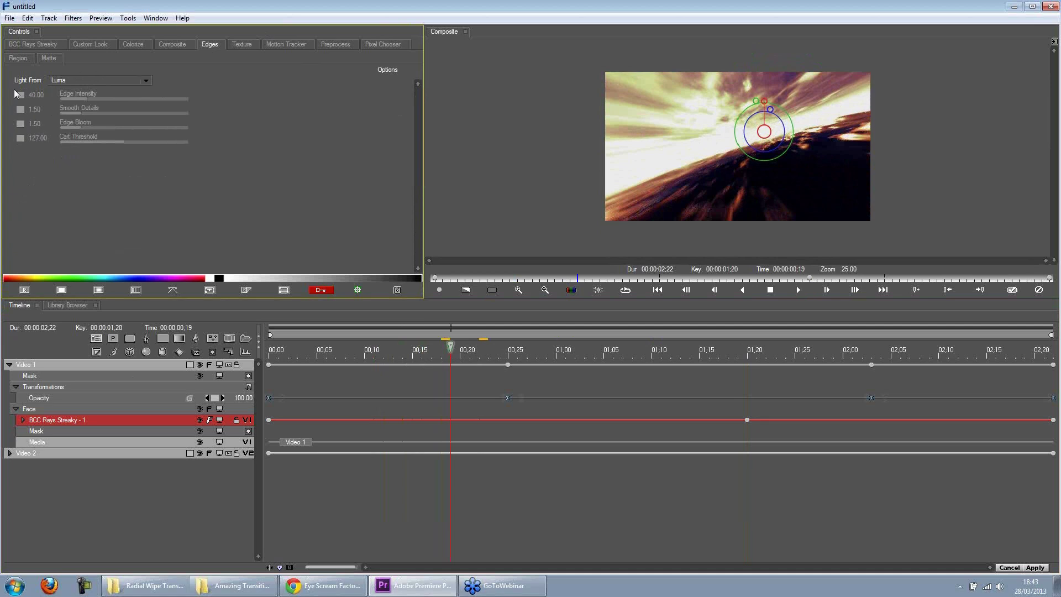
click(94, 45)
click(93, 81)
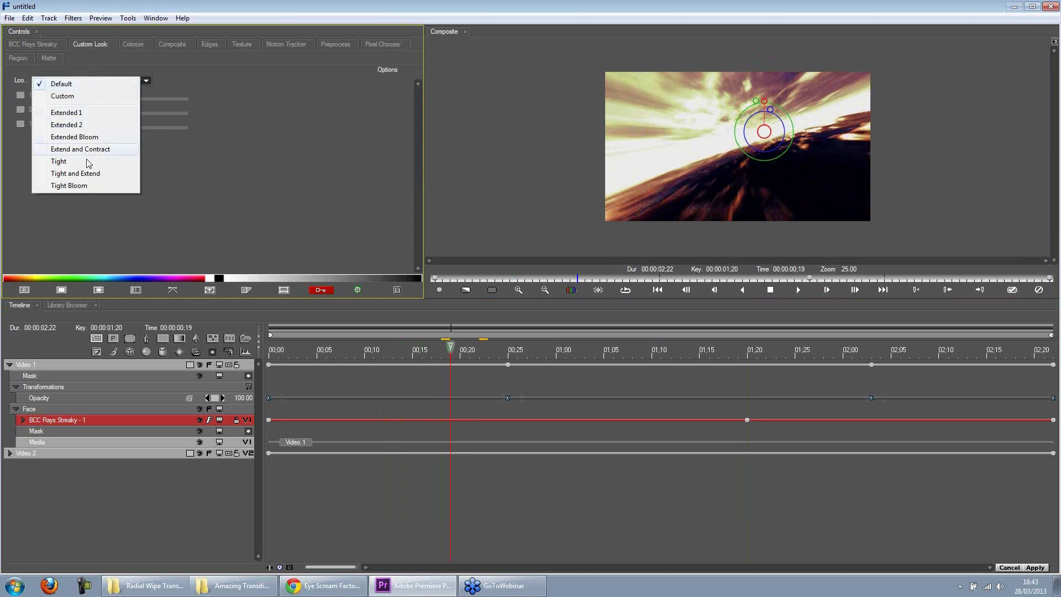
click(107, 174)
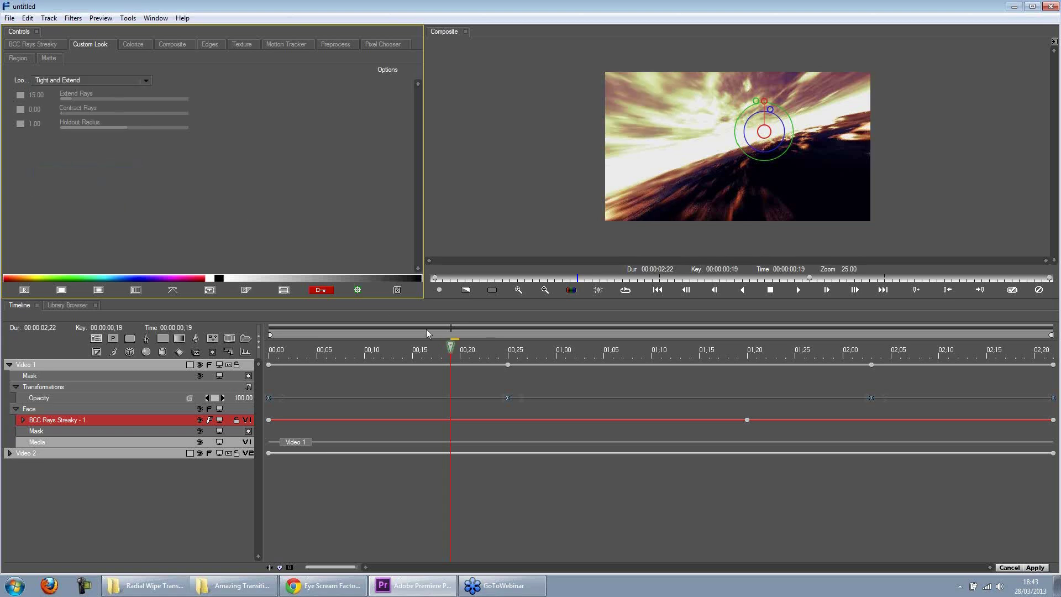
drag(570, 351, 618, 437)
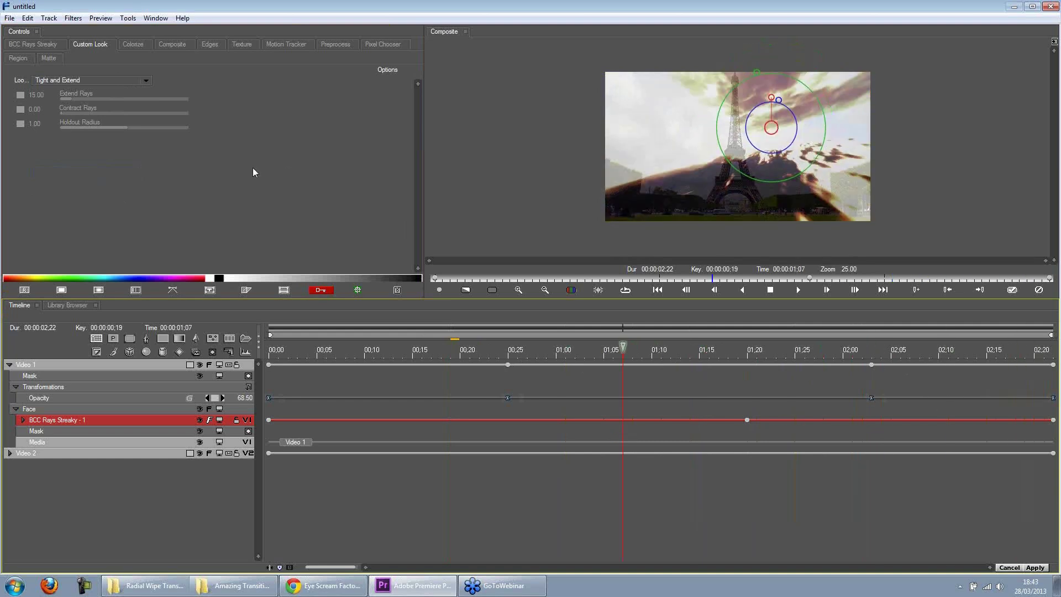
click(110, 363)
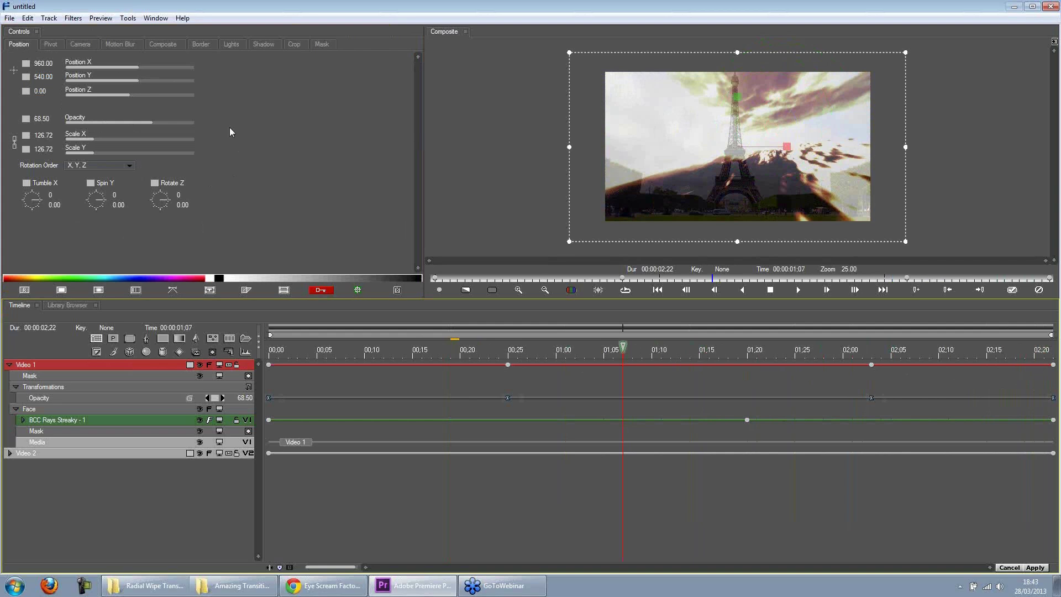
click(73, 18)
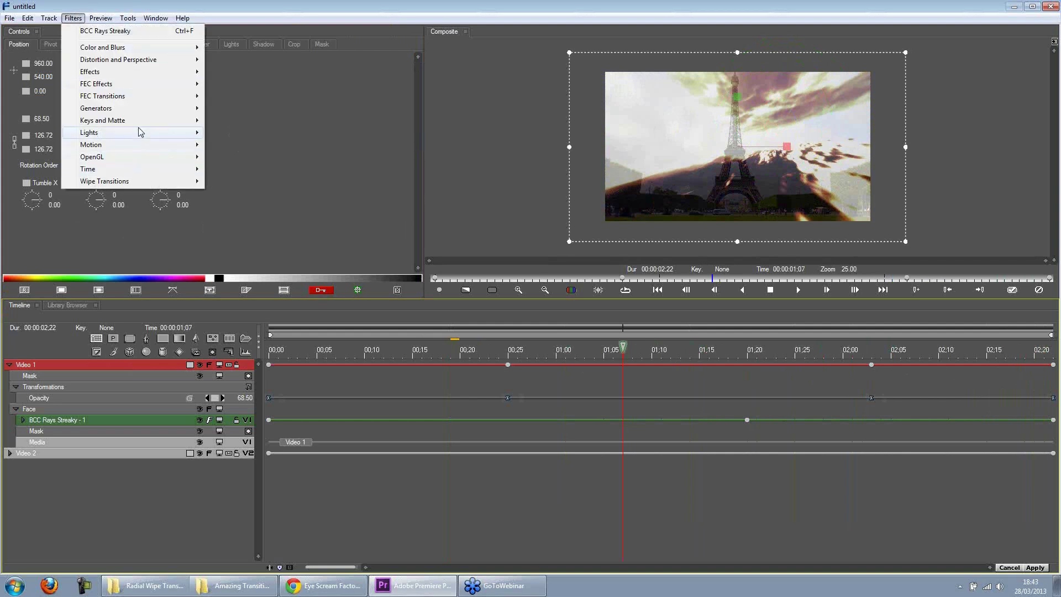
mouse_move(139, 145)
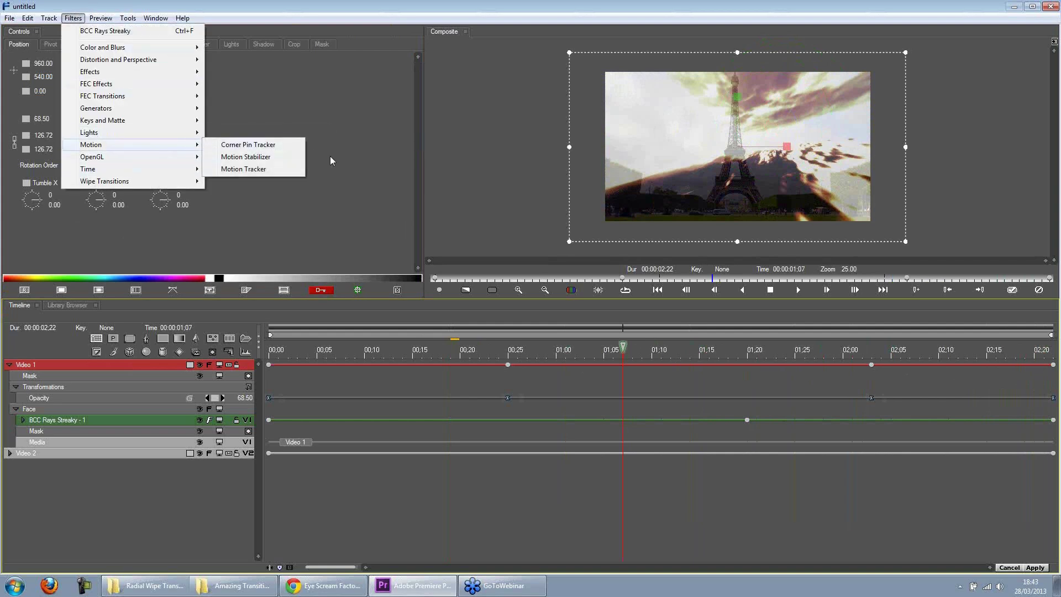
click(357, 165)
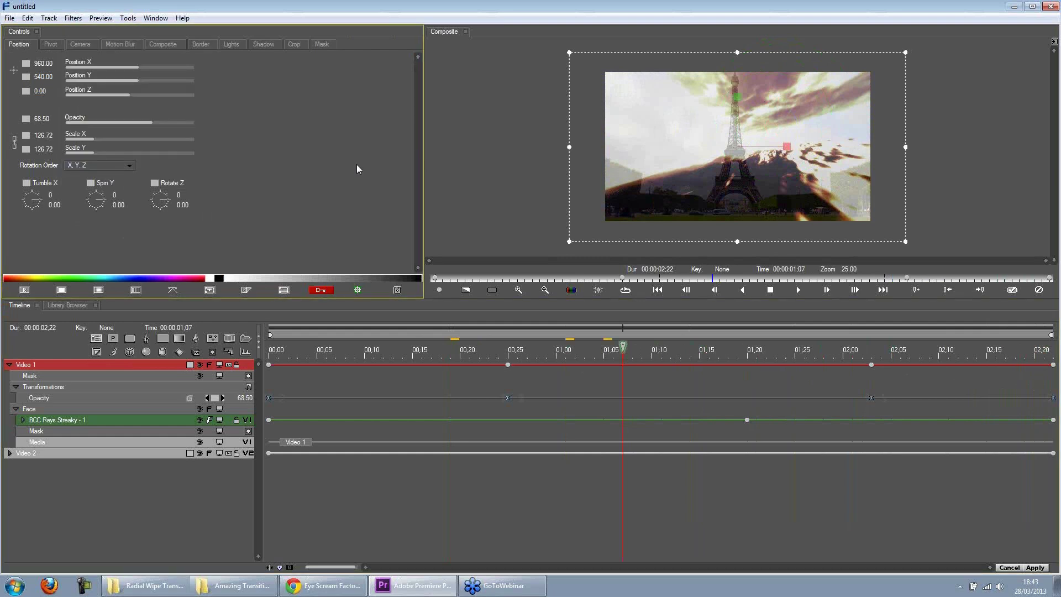
- Save the transition settings as Unforgettable in the Amazing Transitions folder
click(9, 18)
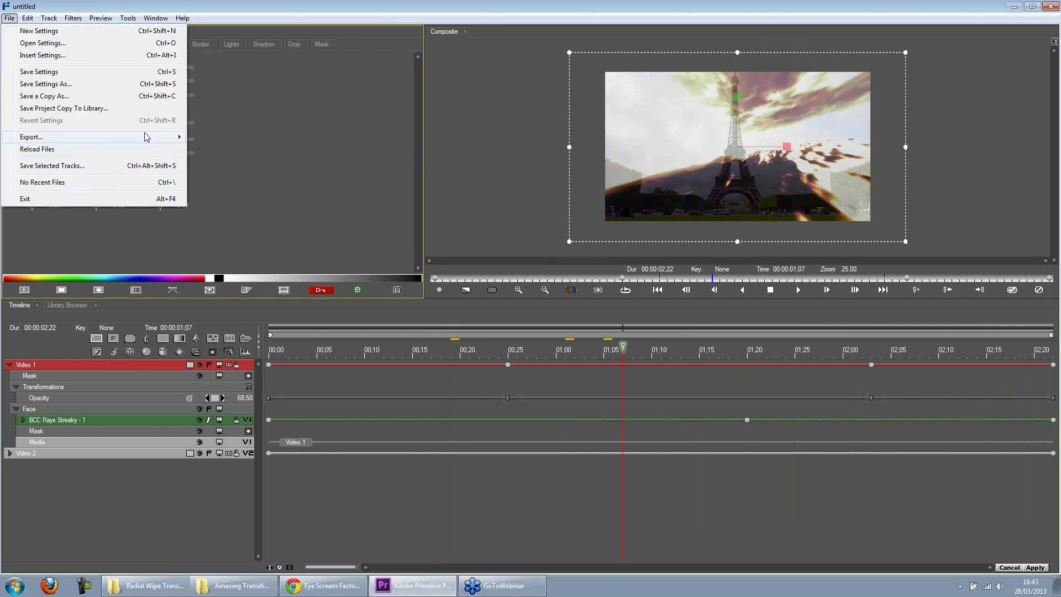
click(81, 90)
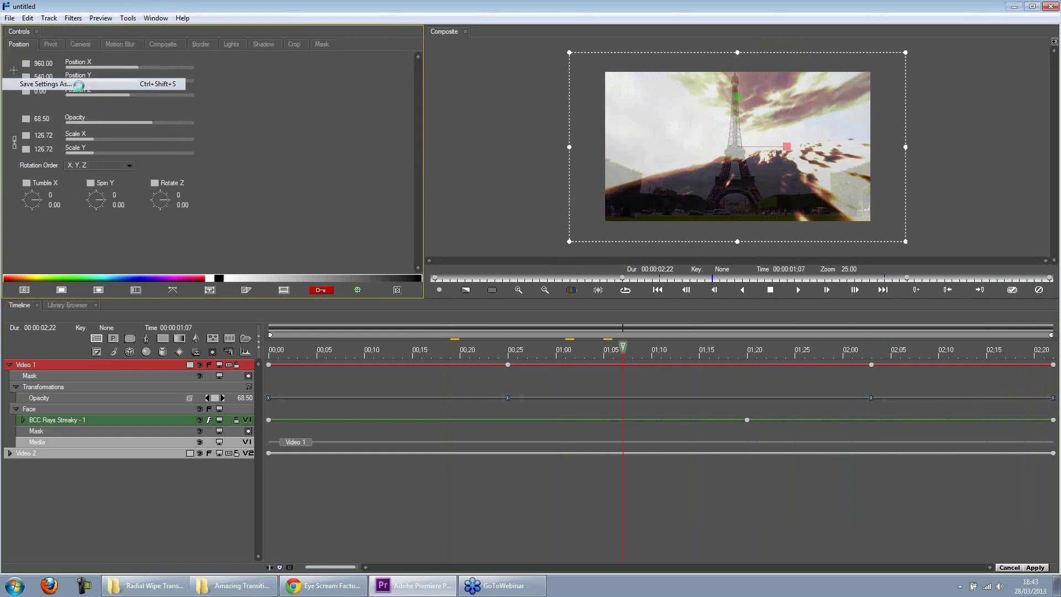
click(105, 79)
double_click(105, 78)
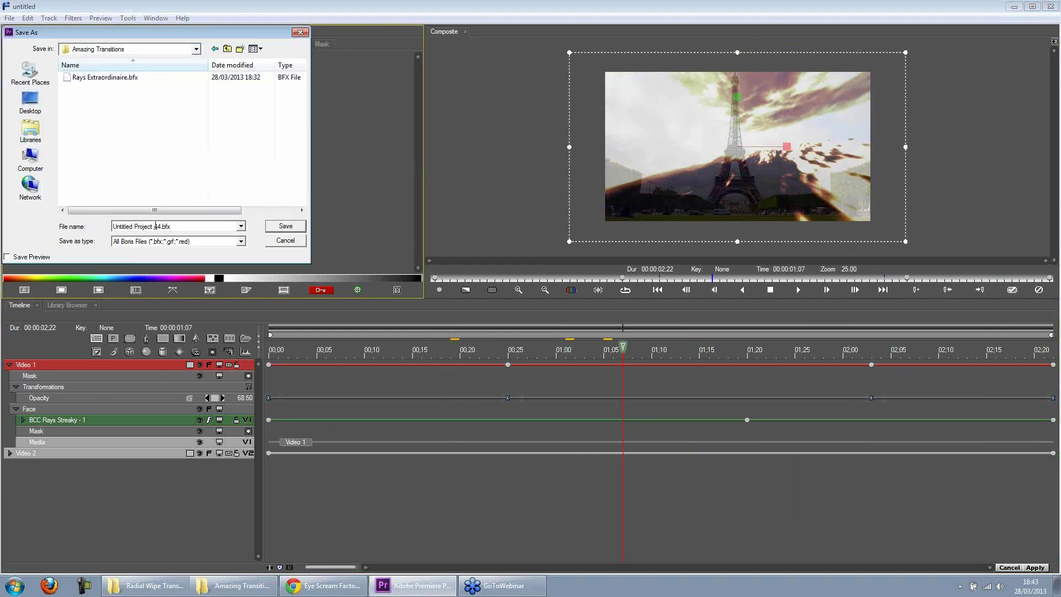
click(180, 226)
text(Unforgettable)
key(Return)
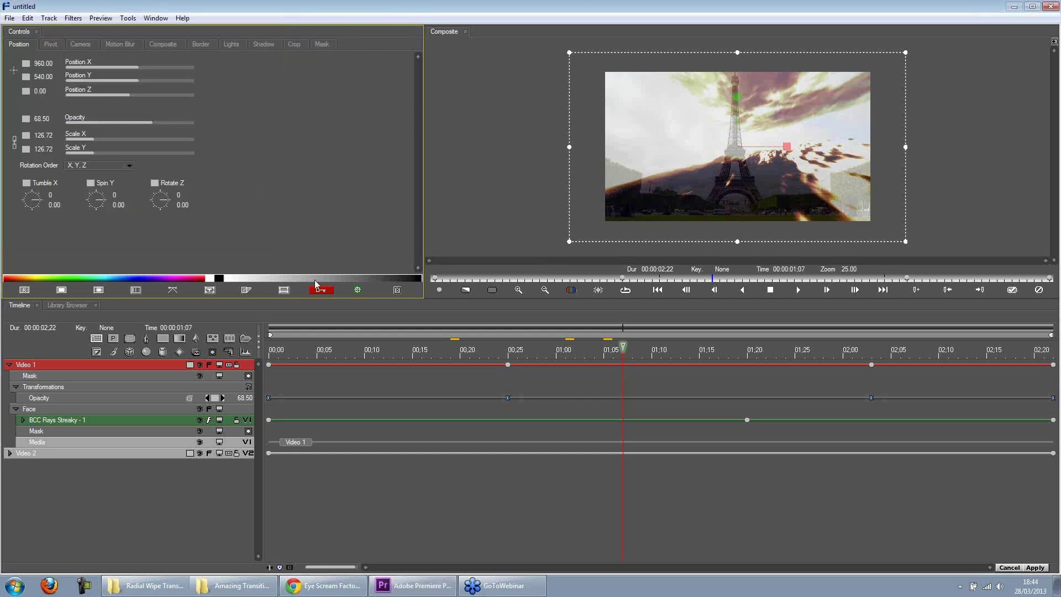
- Set the Library Browser's folder to Amazing FX and generate a preview thumbnail for the Unforgettable preset
click(67, 306)
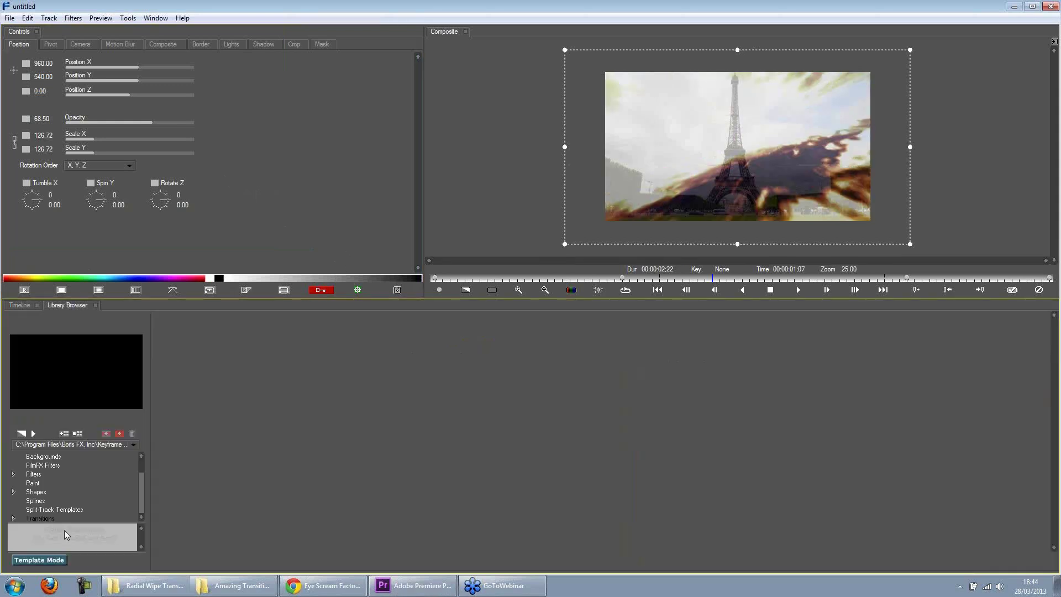
click(60, 445)
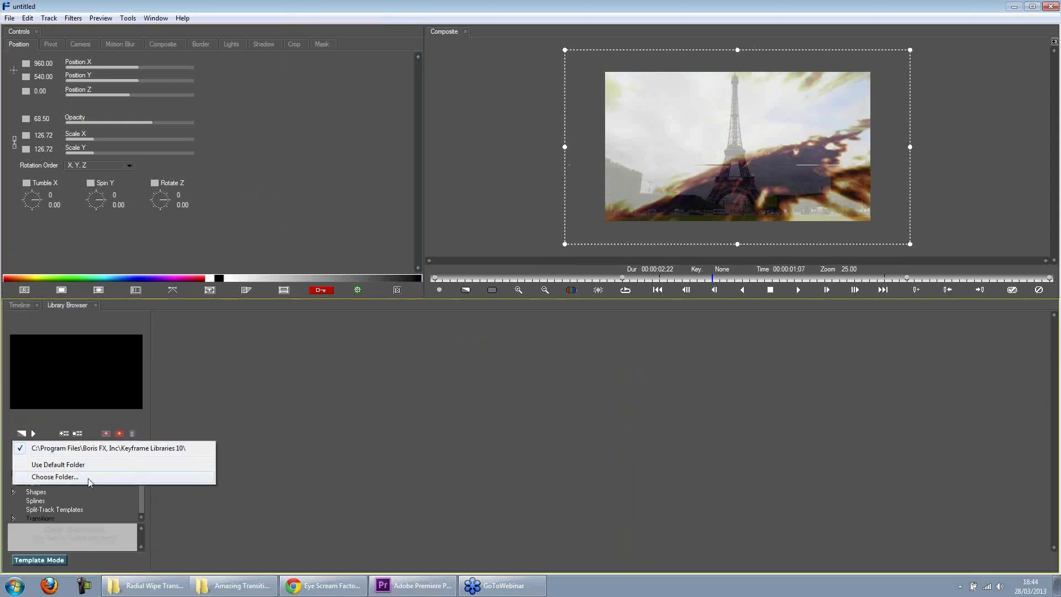
click(89, 478)
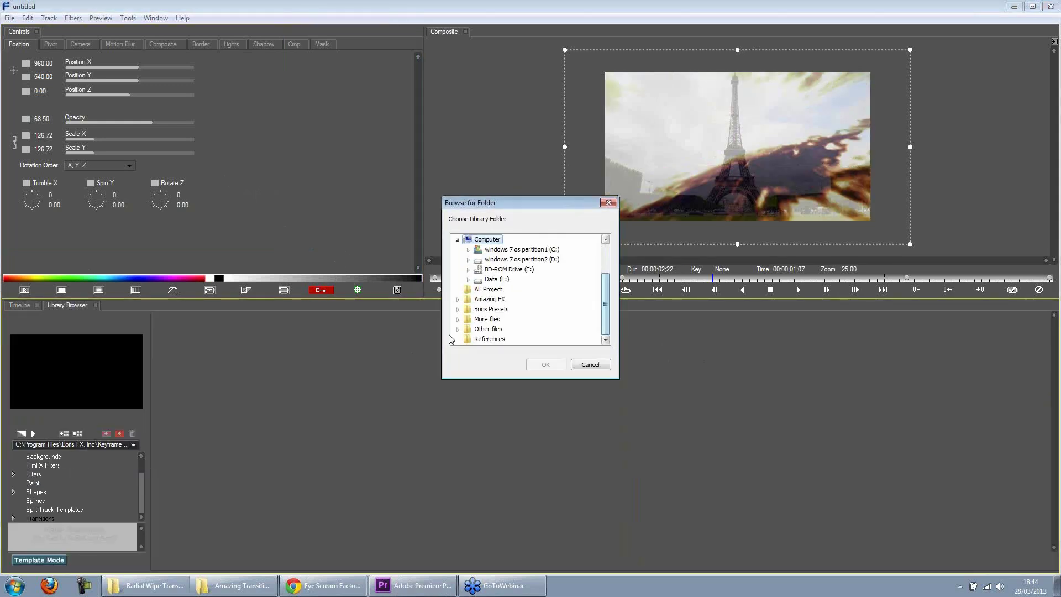
click(489, 299)
click(545, 365)
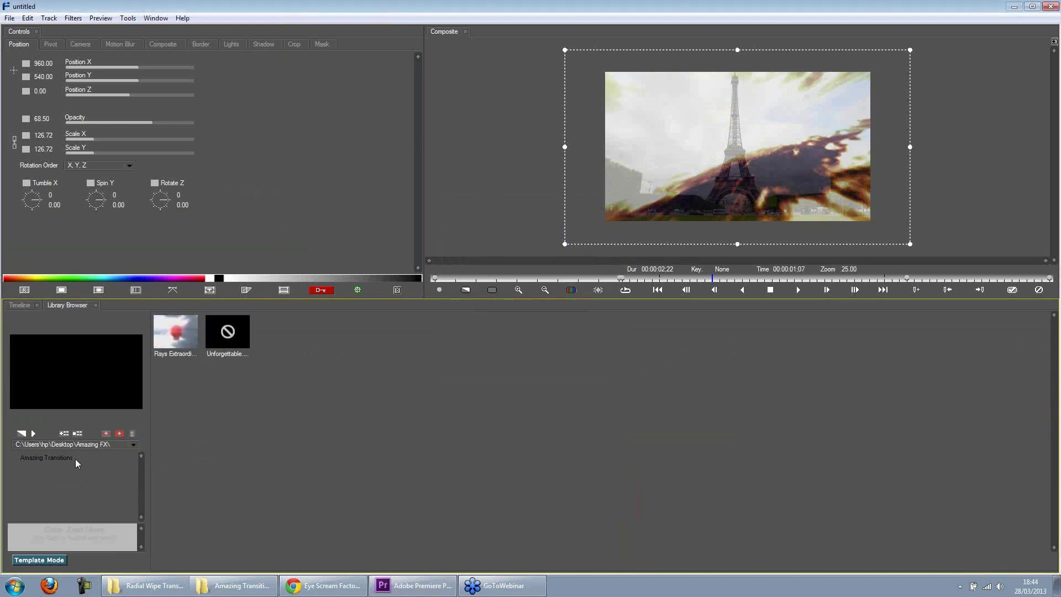
click(63, 433)
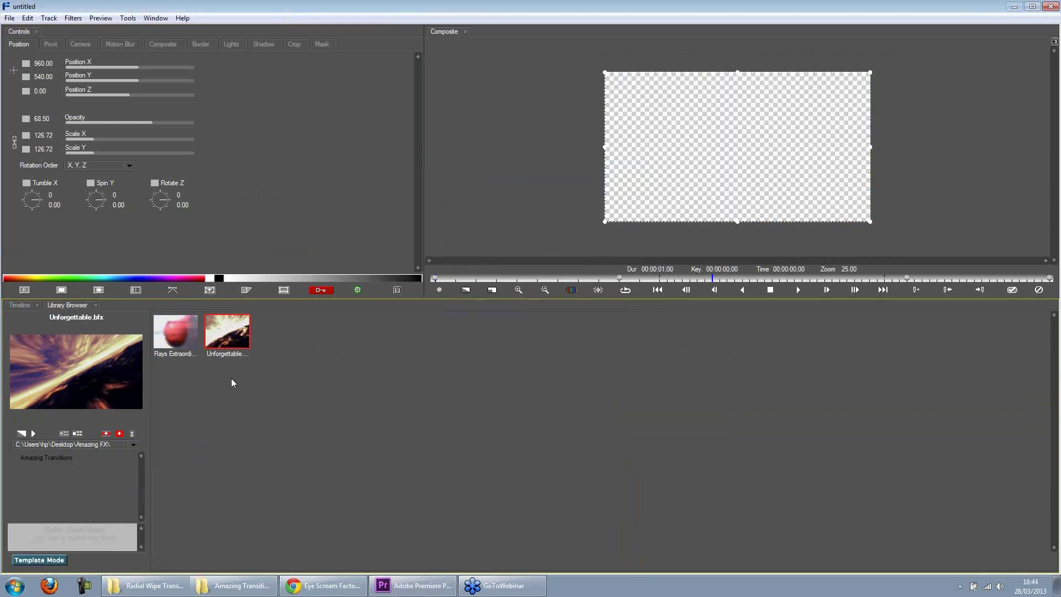
- Load the Unforgettable preset and apply the transition to the Premiere sequence, moving the playhead back to 00:02:35:22
double_click(227, 330)
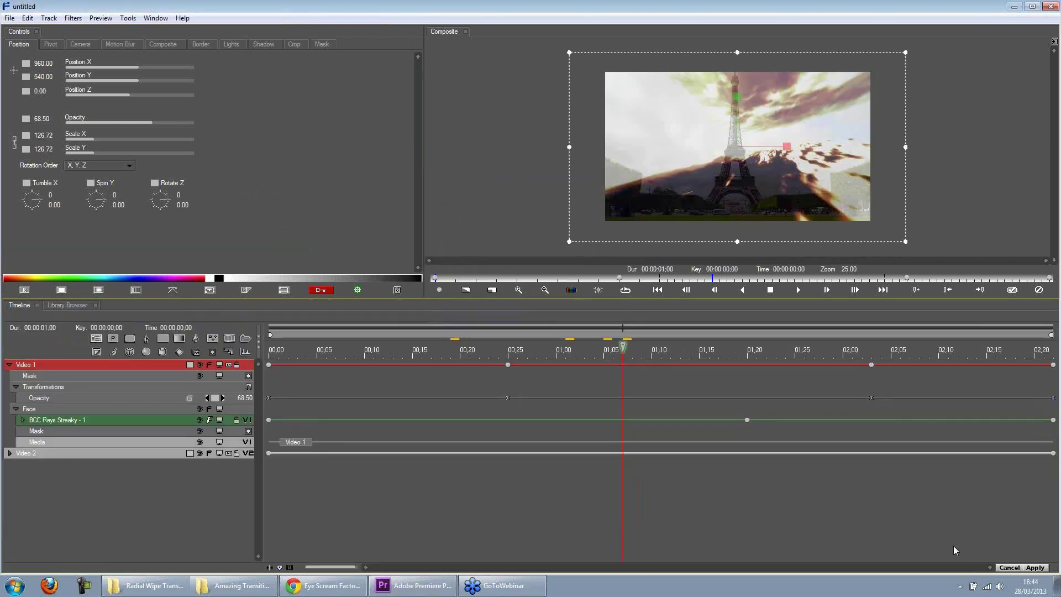
click(1034, 568)
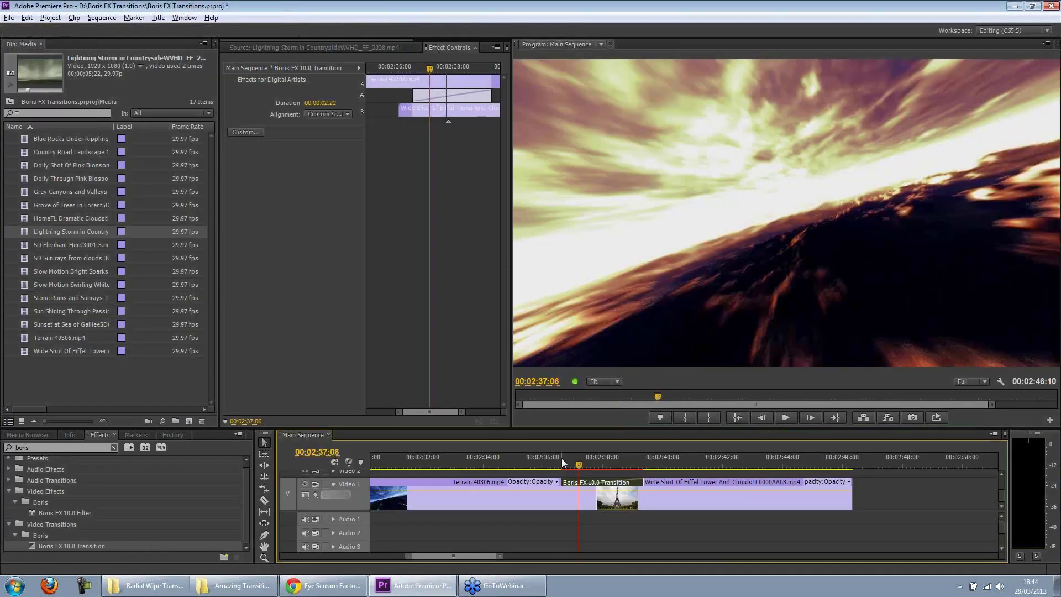
mouse_move(546, 463)
mouse_down()
mouse_move(667, 459)
mouse_move(535, 467)
mouse_up()
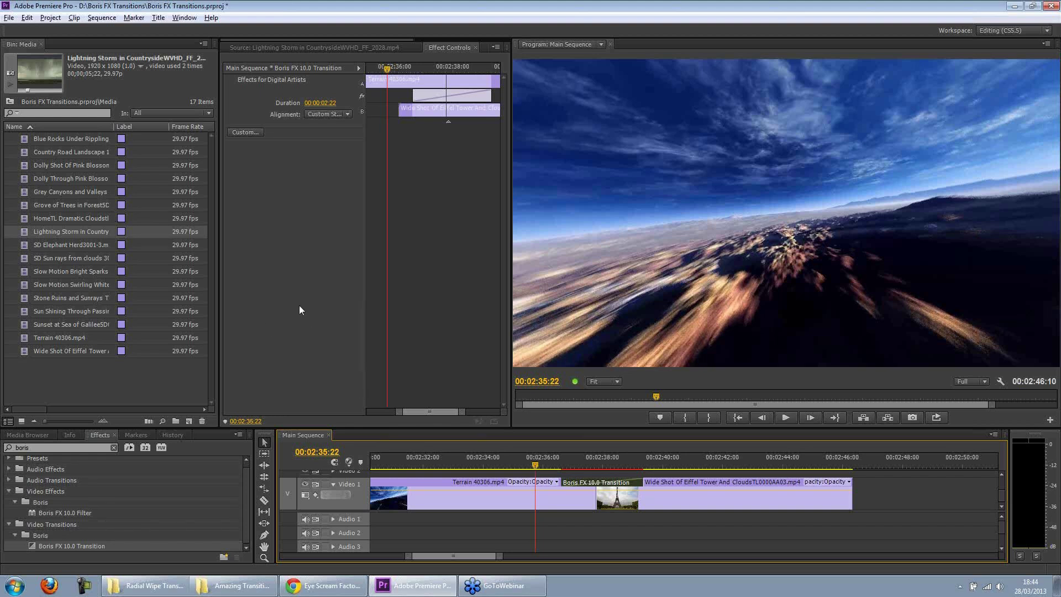
- Switch to the Amazing Transitions folder window in Windows Explorer and review the saved BFX preset files
key(alt+Tab)
key(alt+Tab)
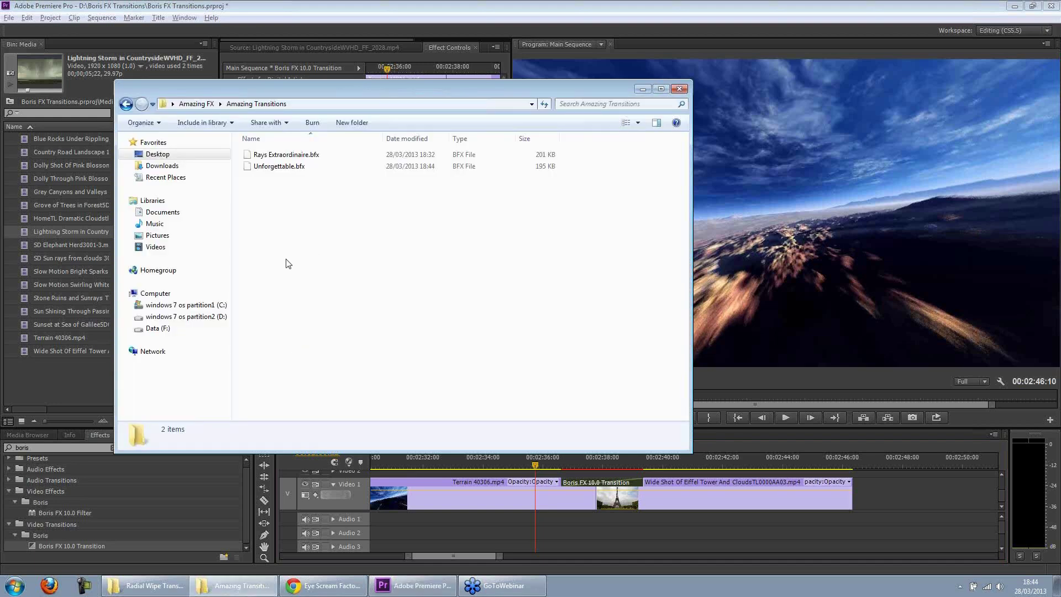
click(328, 361)
- Switch to Chrome's Eye Scream Factory Presets page and enlarge its window to review the preset packages
click(323, 586)
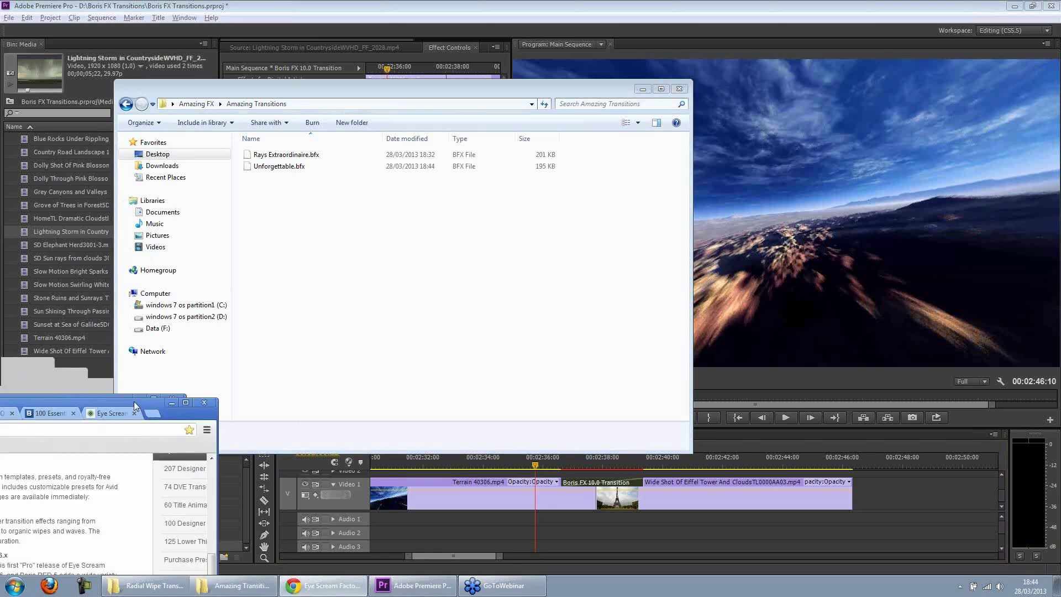
drag(452, 81, 441, 58)
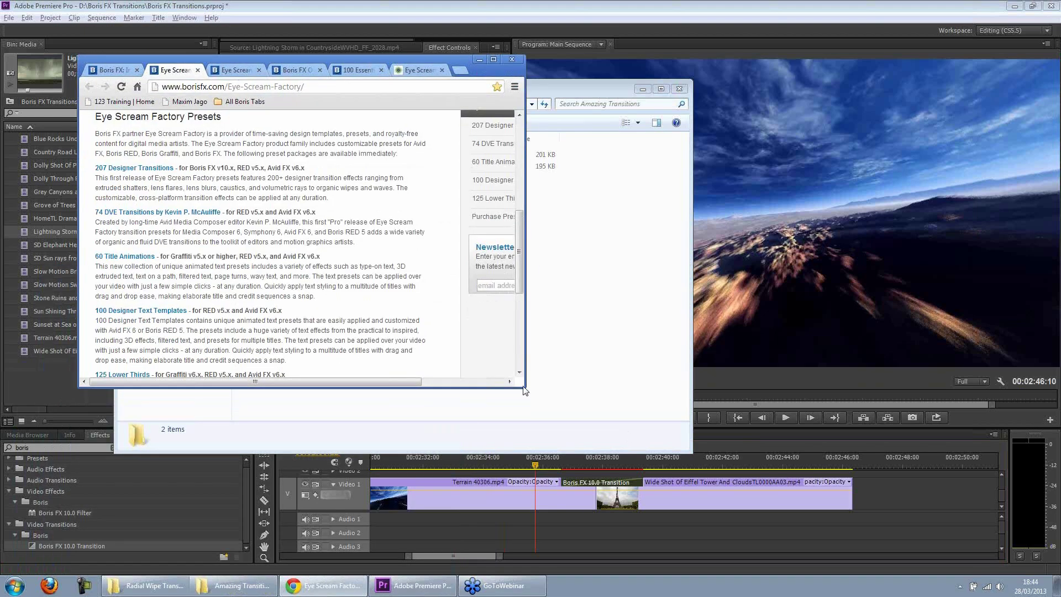
drag(525, 389, 941, 383)
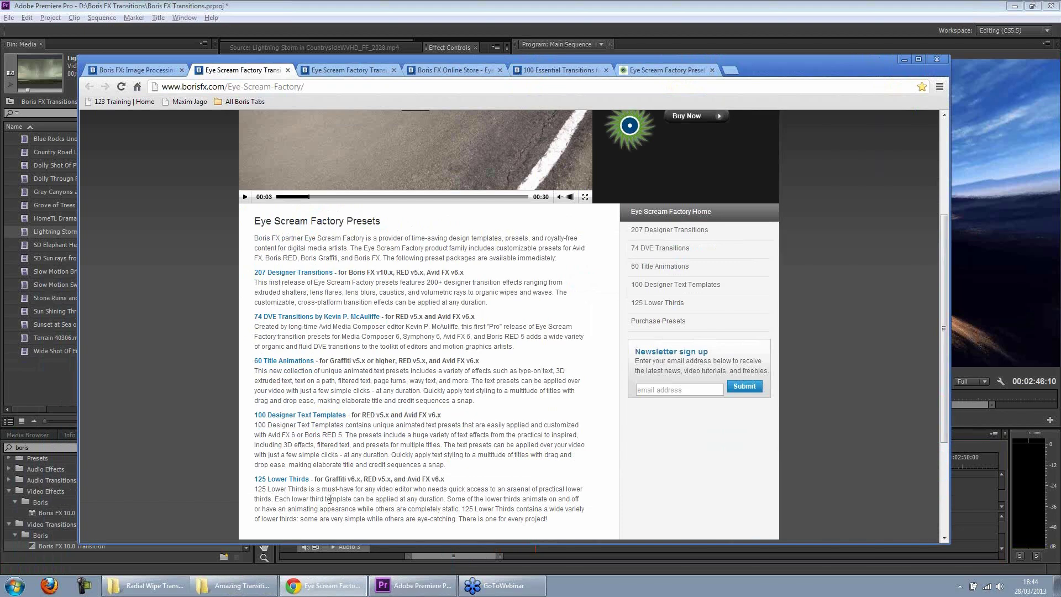
- Open the already loaded 74 DVE Transitions page and look over its presets
click(332, 71)
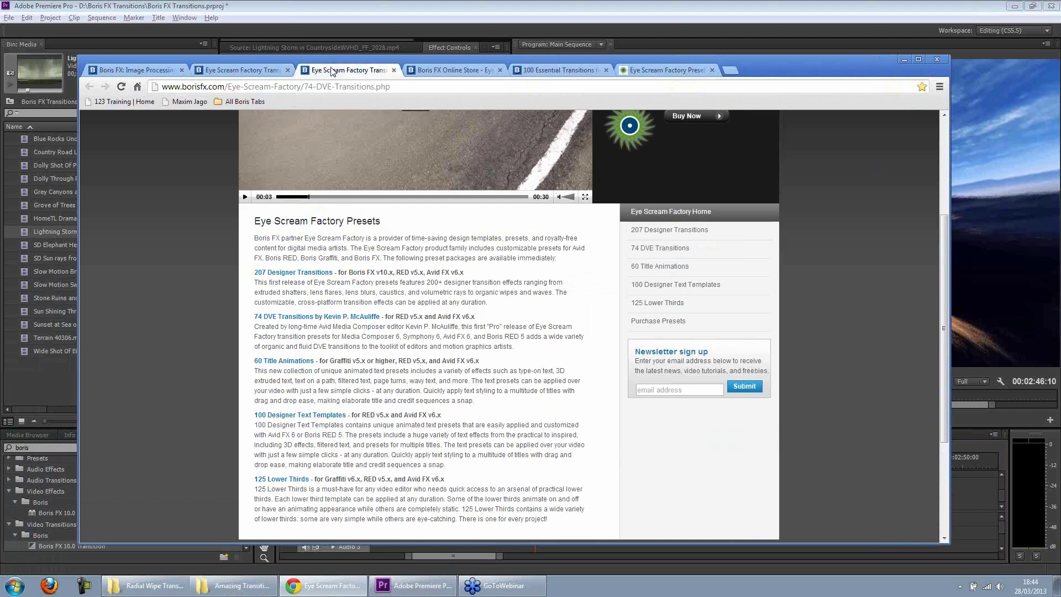
scroll(187, 267, down, 1)
scroll(176, 260, up, 1)
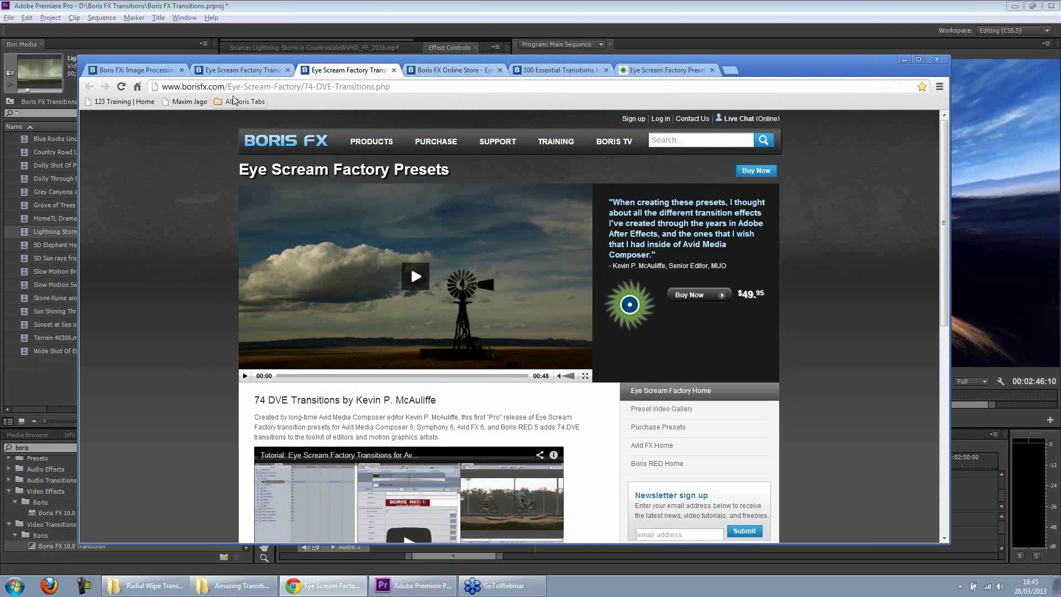
- Review the already loaded Boris FX product page and the Eye Scream Factory home page in Chrome
click(144, 73)
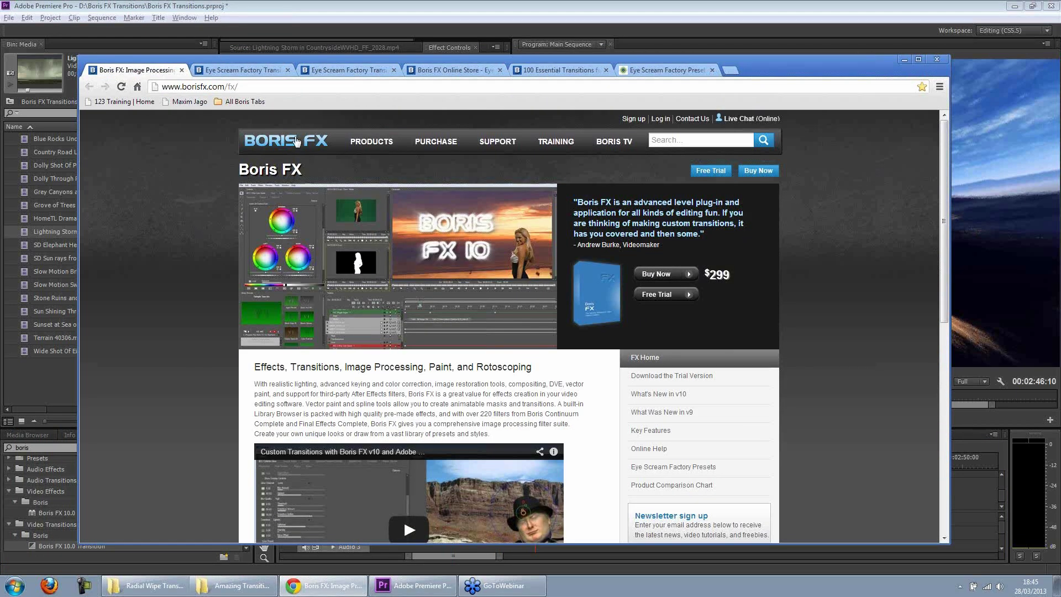
click(652, 70)
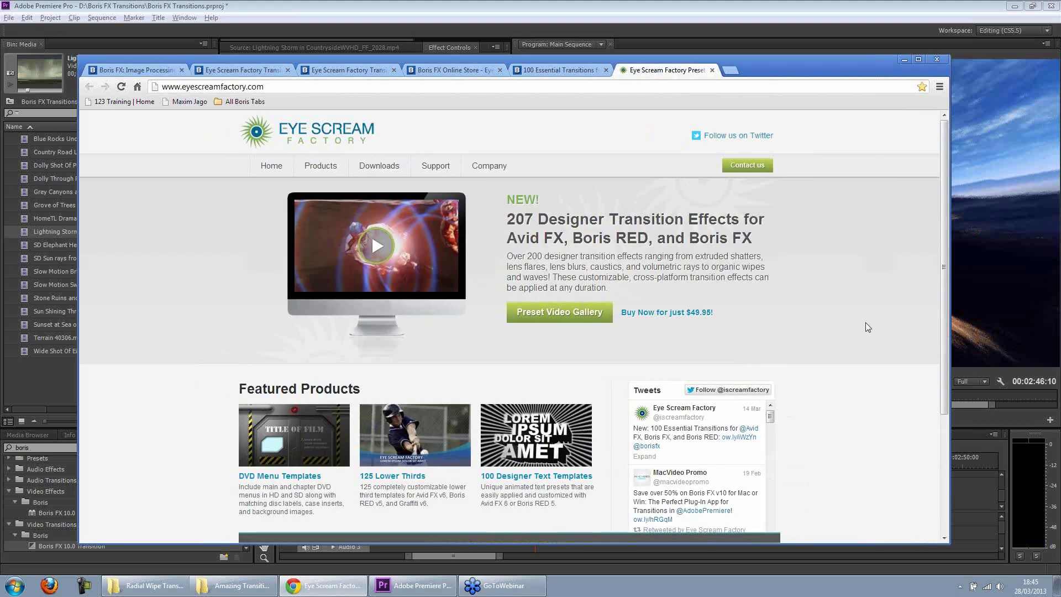
scroll(867, 327, down, 1)
scroll(867, 328, down, 2)
- Review the description and feature highlights on the 100 Essential Transitions page
key(ctrl+shift+Tab)
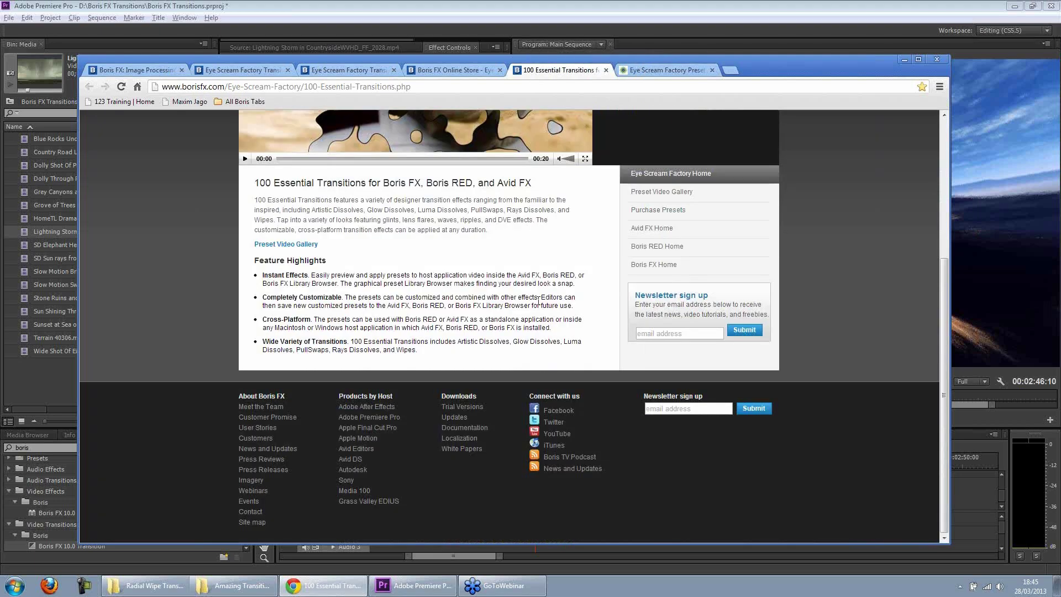
scroll(810, 313, up, 1)
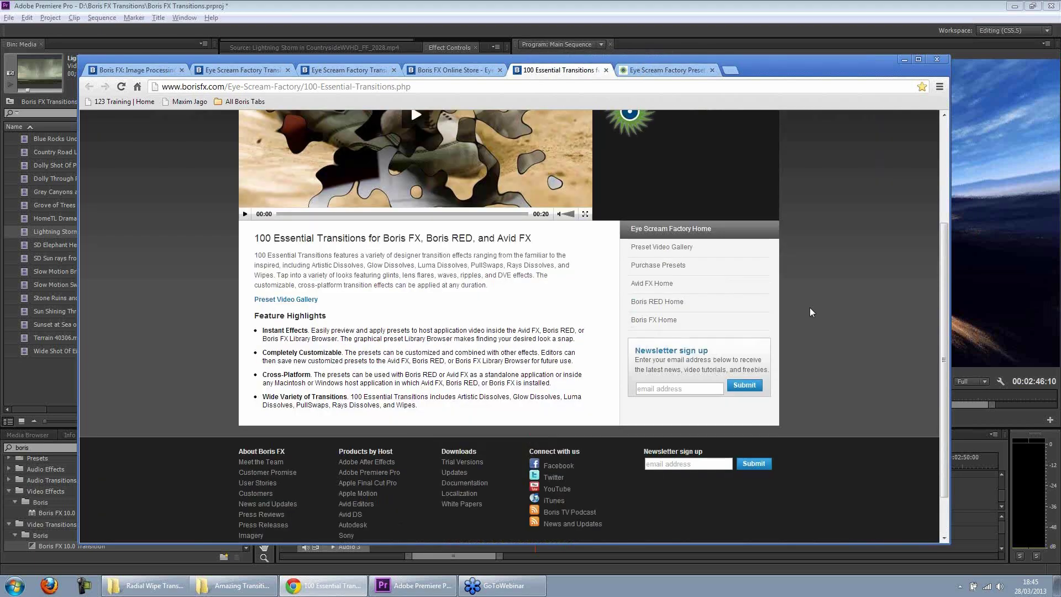
scroll(811, 312, up, 3)
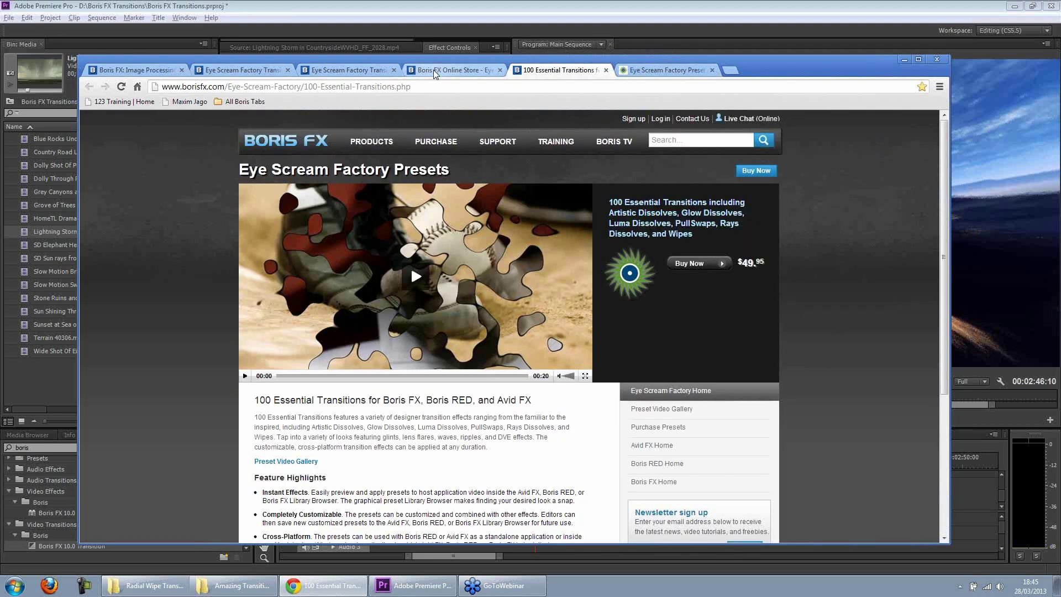
- Revisit the 74 DVE Transitions page, minimize Chrome, and switch back to Adobe Premiere Pro
key(ctrl+shift+Tab)
key(ctrl+shift+Tab)
scroll(177, 278, down, 4)
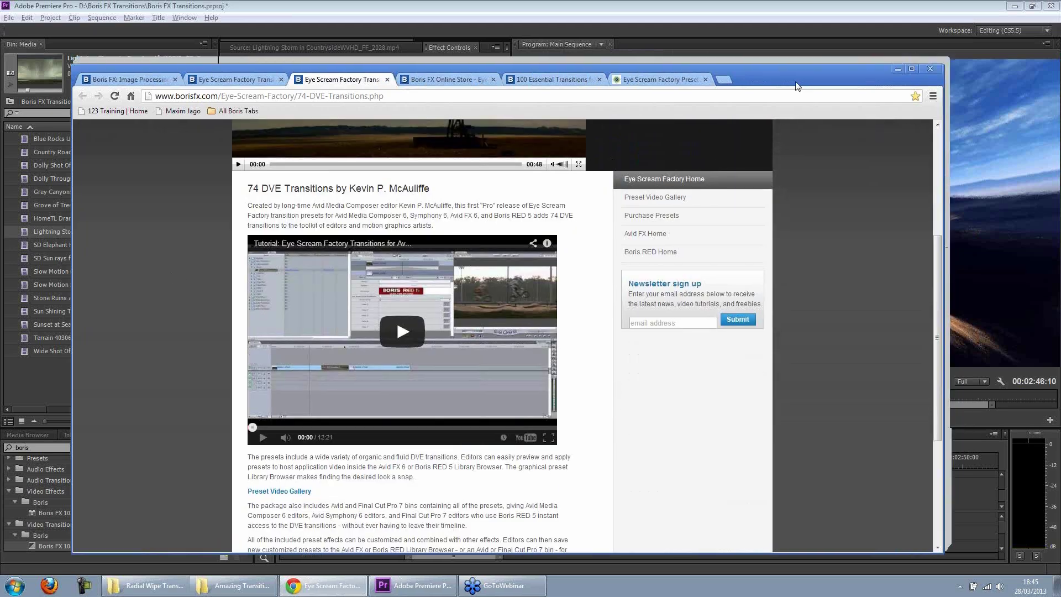
click(904, 59)
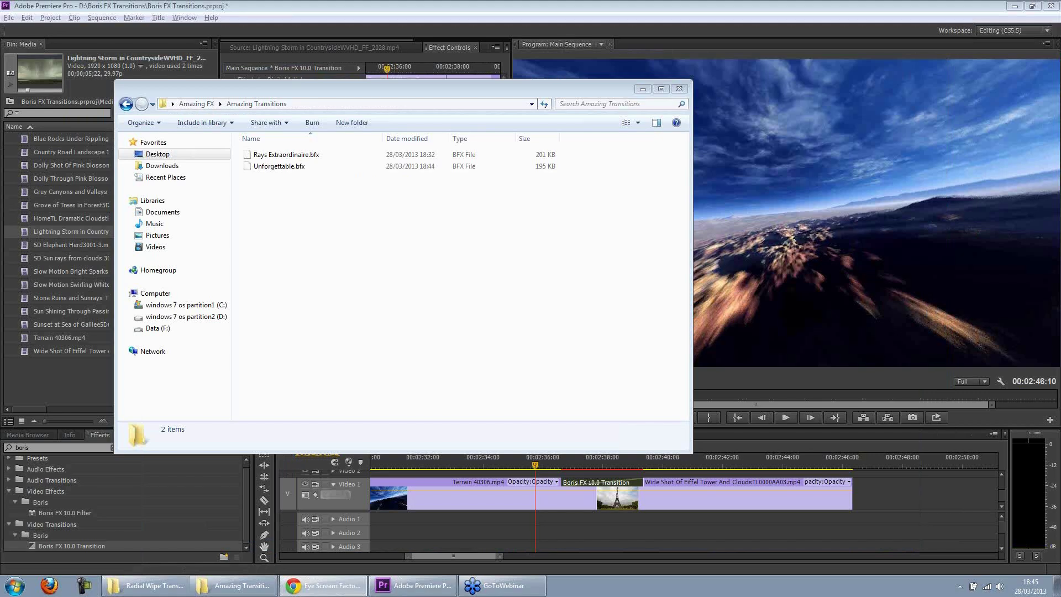
click(452, 8)
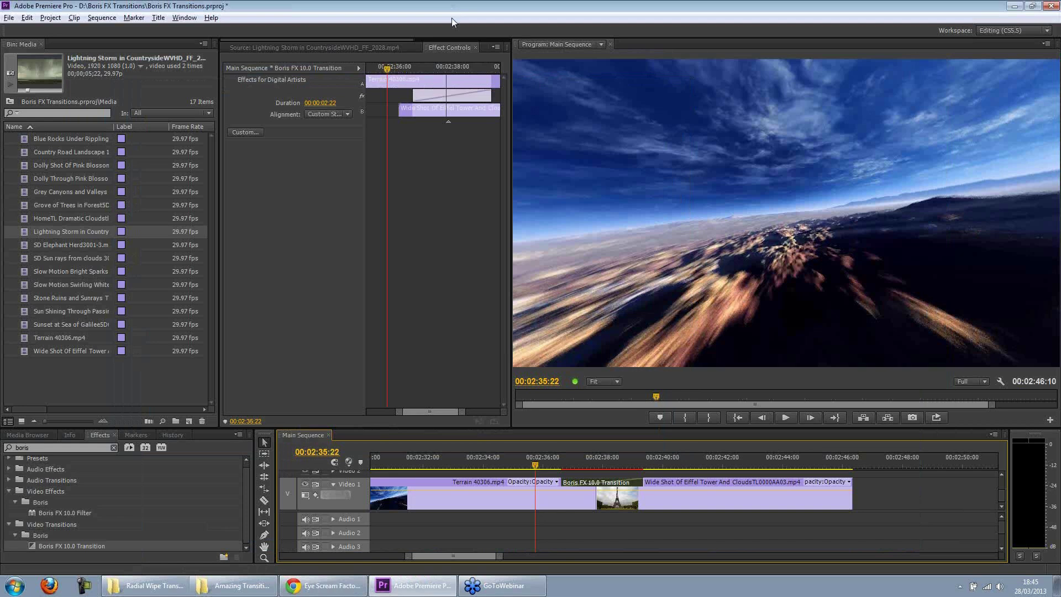
- Clear the effects search and select Boris FX 10.0 Transition within the Boris category of Video Transitions
click(33, 546)
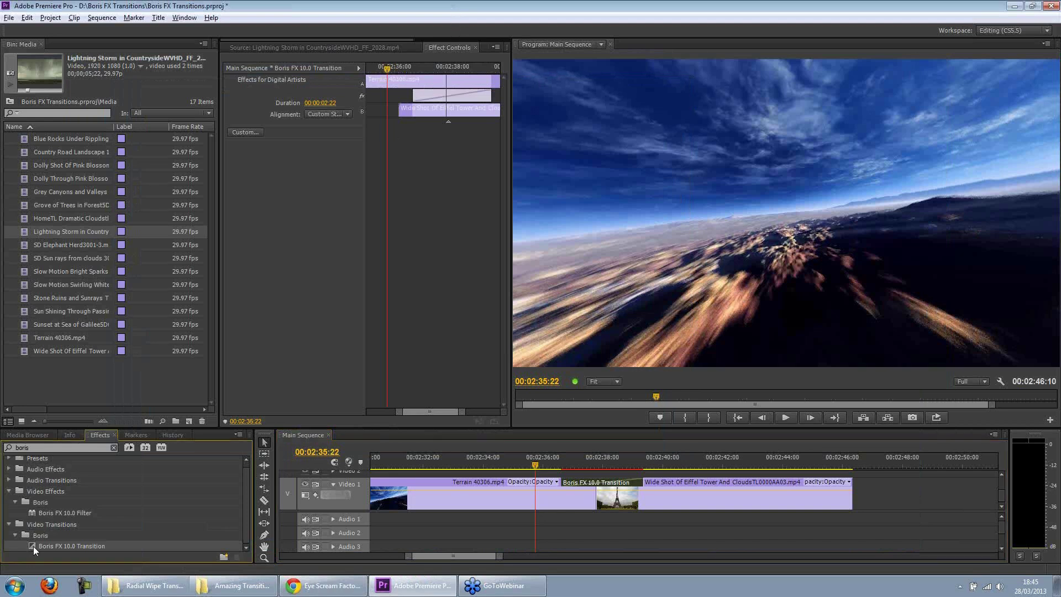
click(114, 448)
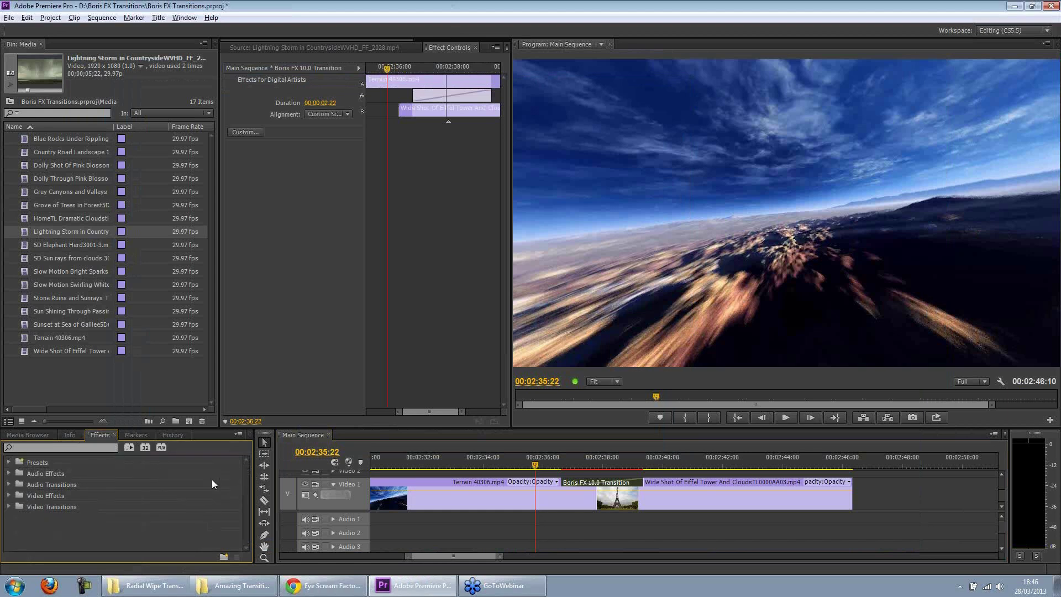
click(12, 505)
click(9, 506)
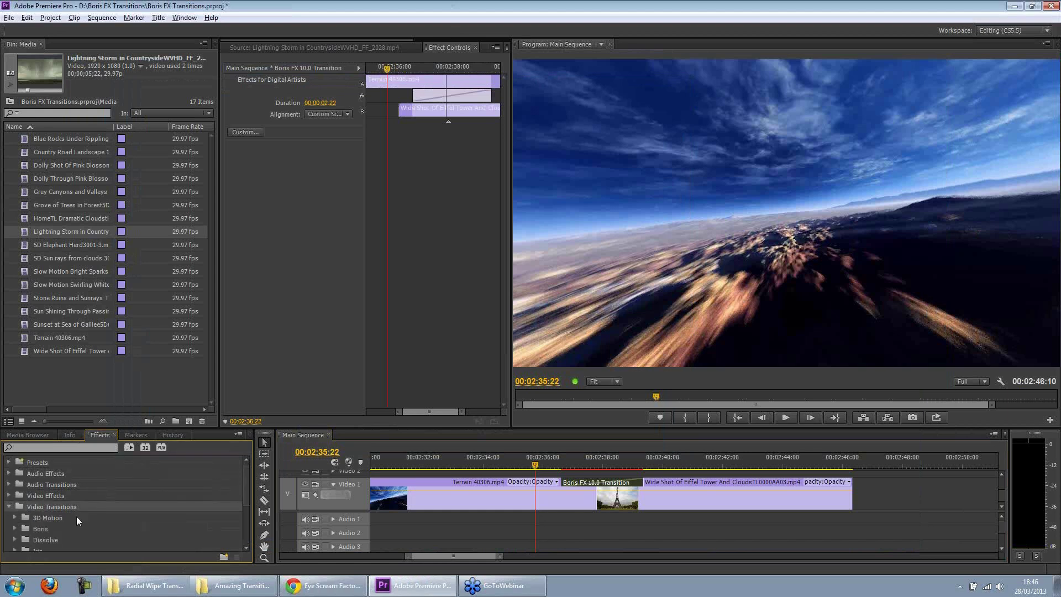
scroll(116, 518, down, 3)
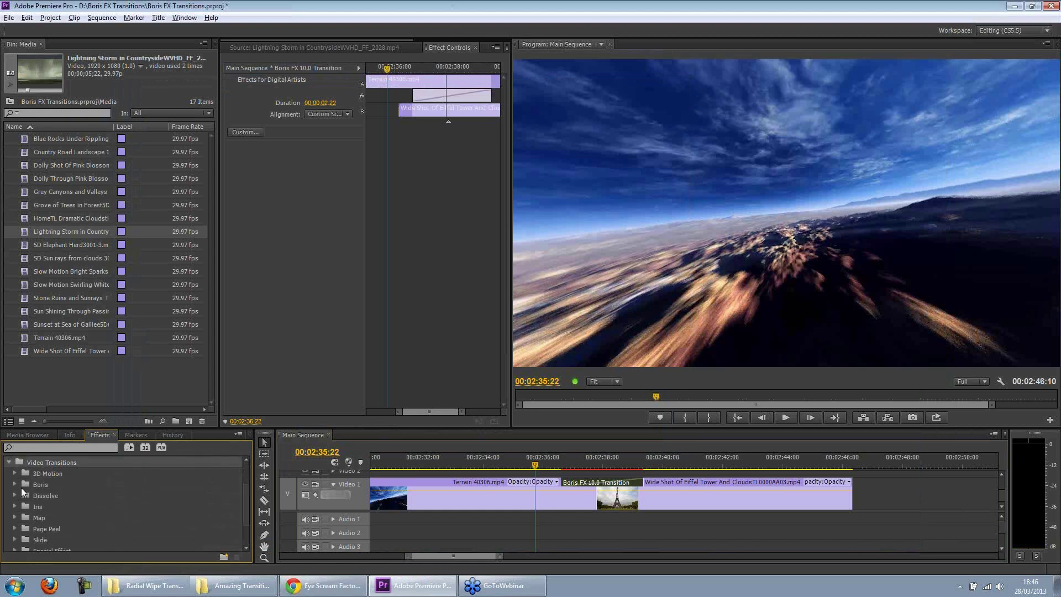
click(14, 484)
click(50, 498)
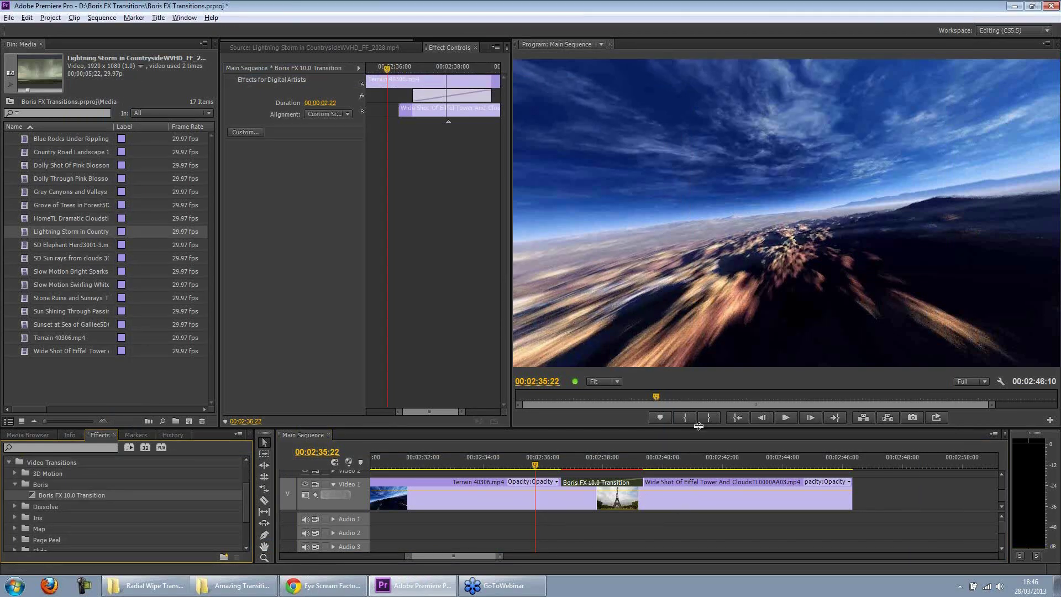
- Enlarge the timeline area and add the Slow Motion Bright Sparks clip beyond the Eiffel Tower clip, placing it on Video 2
drag(698, 426, 698, 376)
click(635, 479)
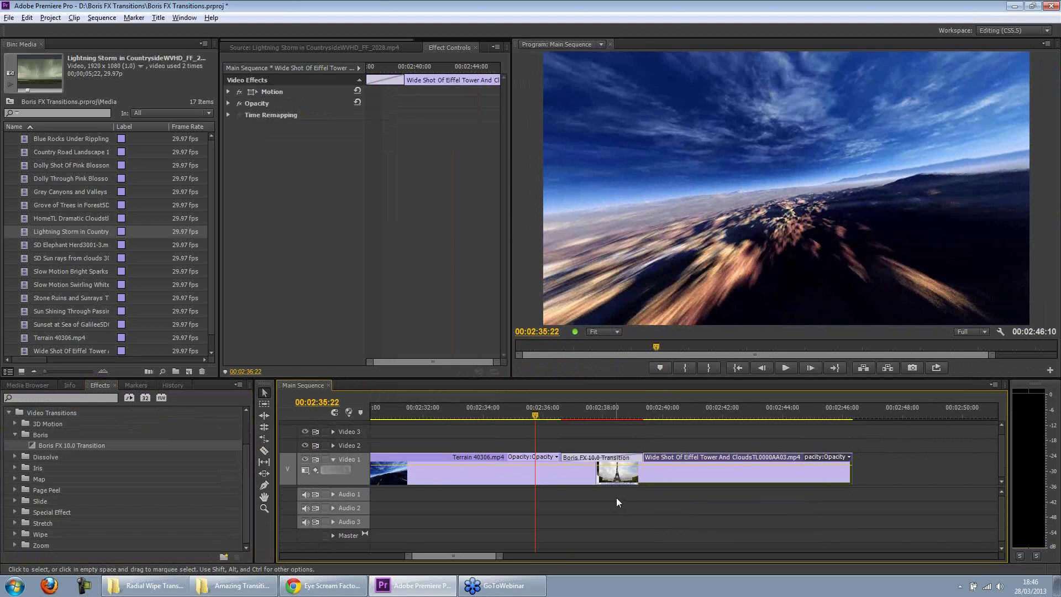
click(652, 512)
drag(409, 554, 381, 556)
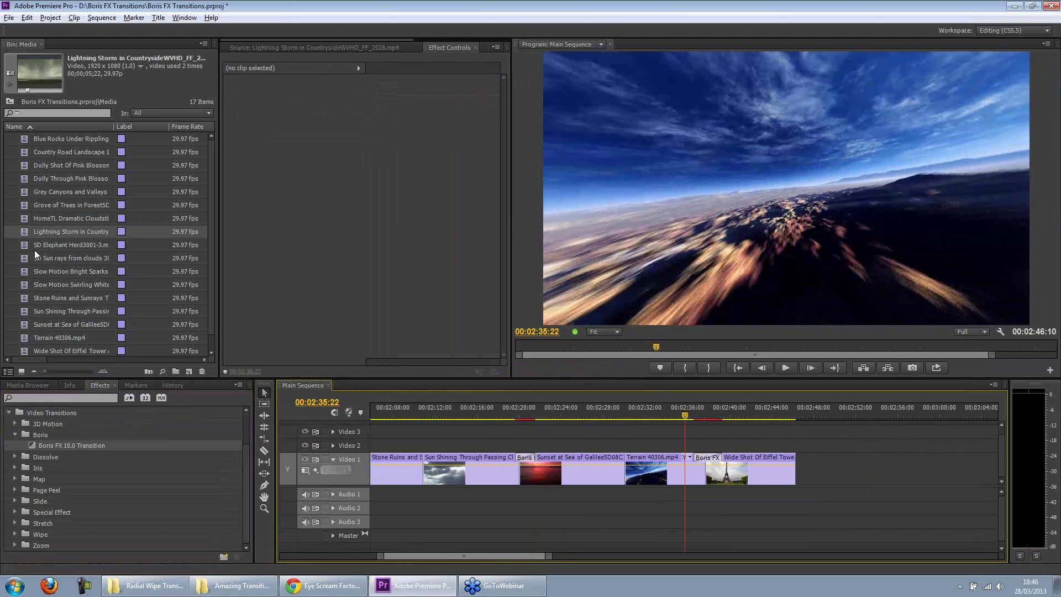
drag(35, 271, 853, 476)
drag(506, 556, 531, 556)
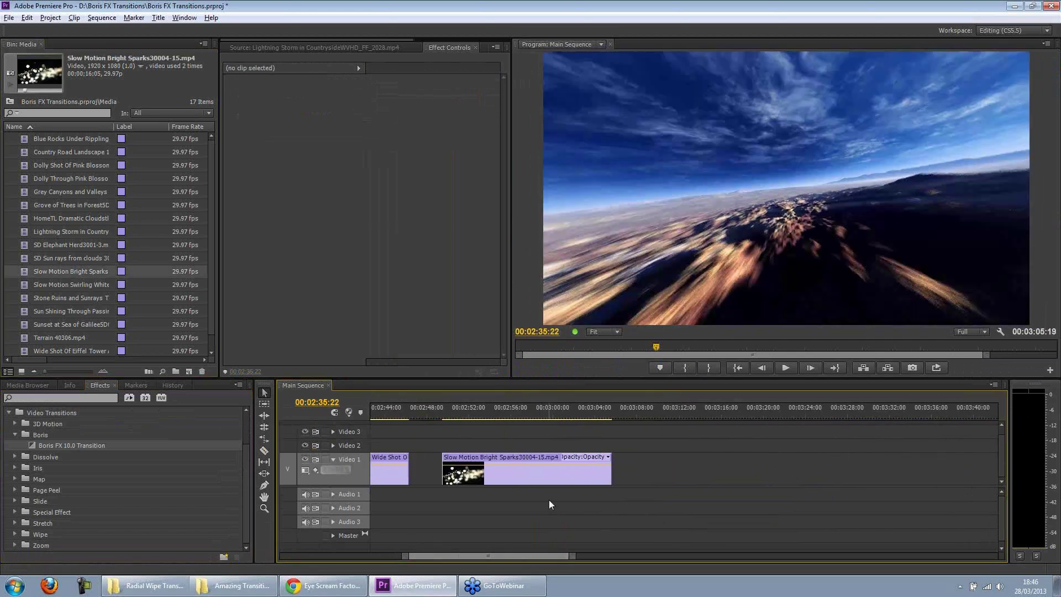
drag(571, 468, 573, 447)
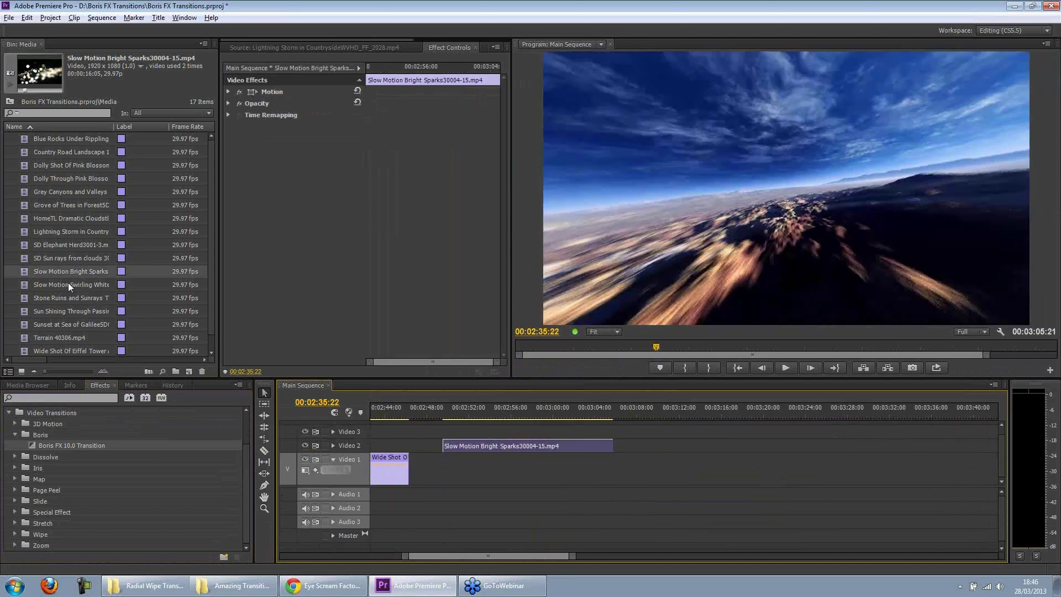
- Add the Slow Motion Swirling White Smoke clip to Video 1 beneath the sparks clip's end, with the playhead at 00:03:04:11
drag(25, 286, 586, 468)
click(600, 414)
mouse_move(600, 414)
mouse_down()
mouse_move(588, 409)
mouse_move(598, 409)
mouse_up()
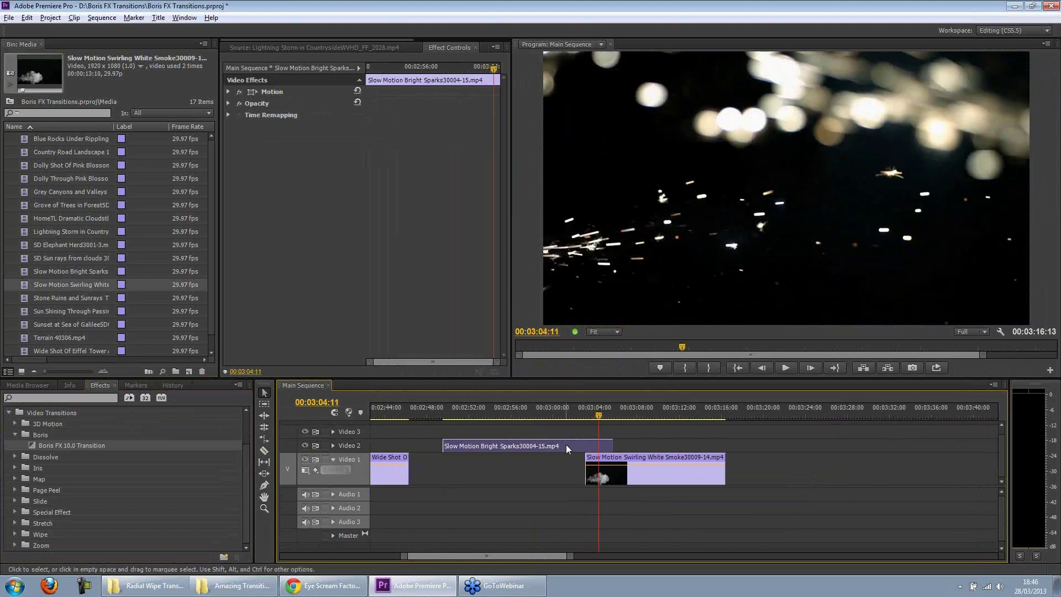
click(625, 475)
click(619, 476)
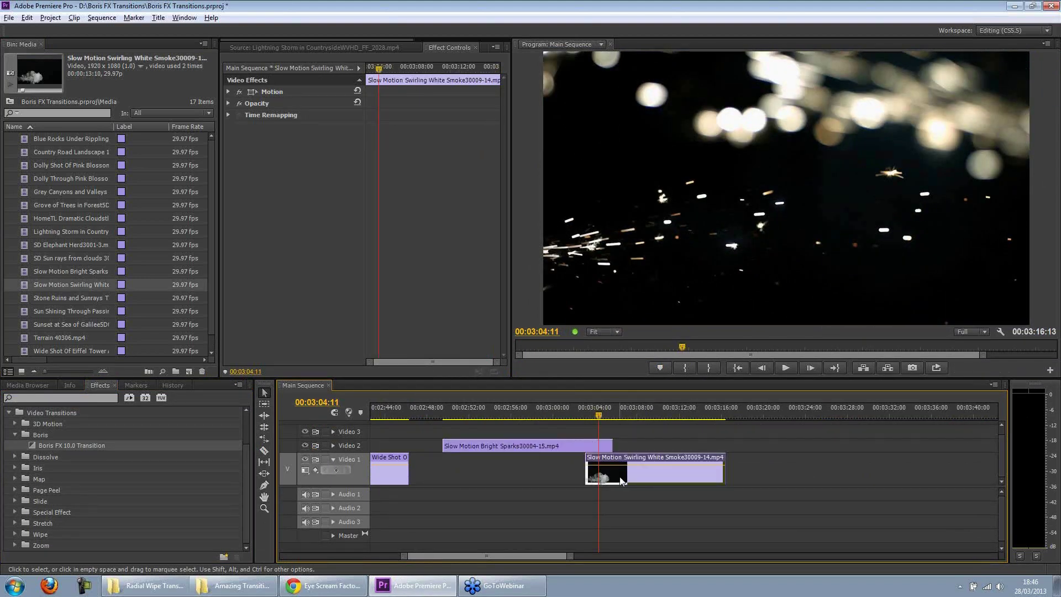
- Open the custom settings of the Boris FX transition between the Terrain and Eiffel Tower clips and show its Library Browser
drag(529, 555, 514, 552)
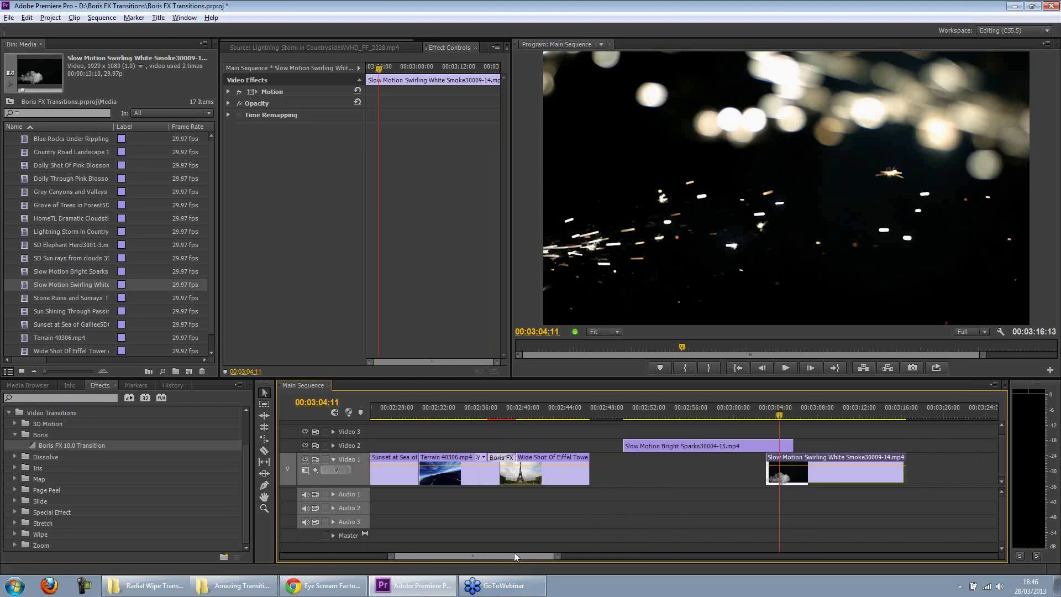
drag(514, 553, 514, 552)
click(502, 458)
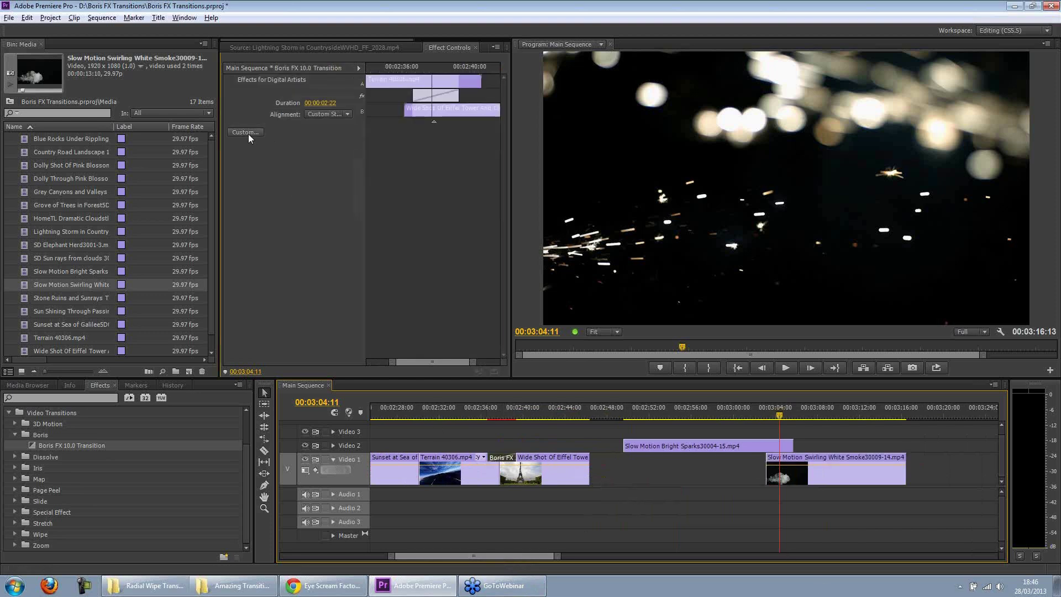
click(246, 133)
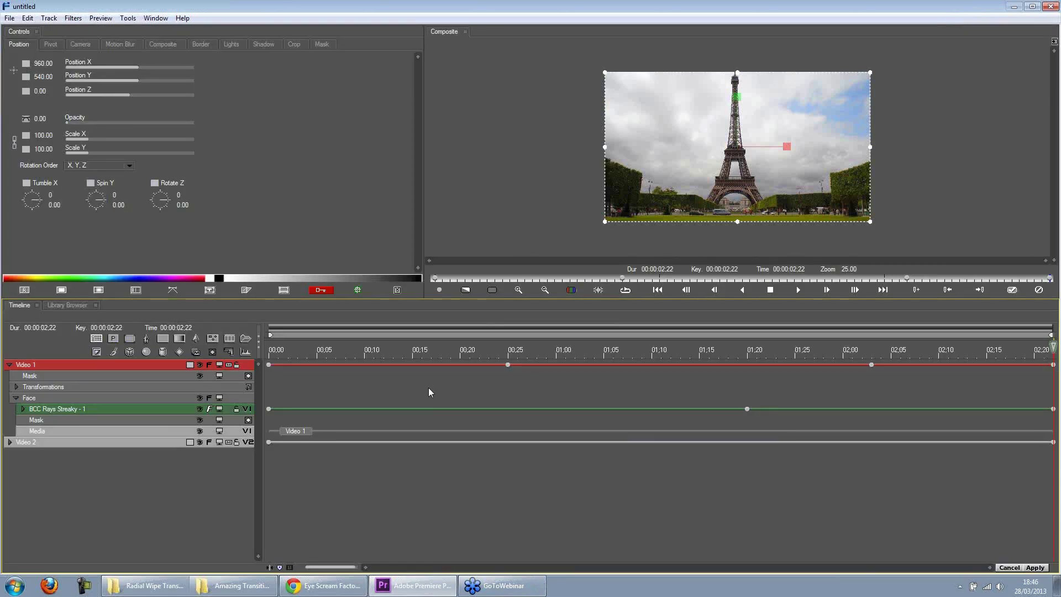
click(65, 304)
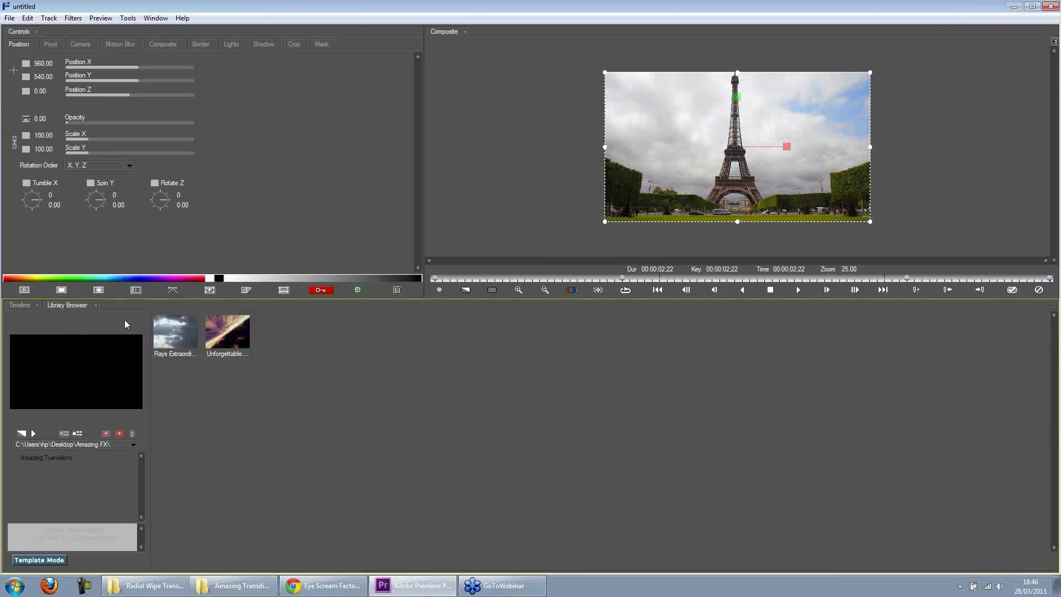
- Look over the available window, filter and preview scale commands, and preview the Unforgettable preset in the library
click(155, 18)
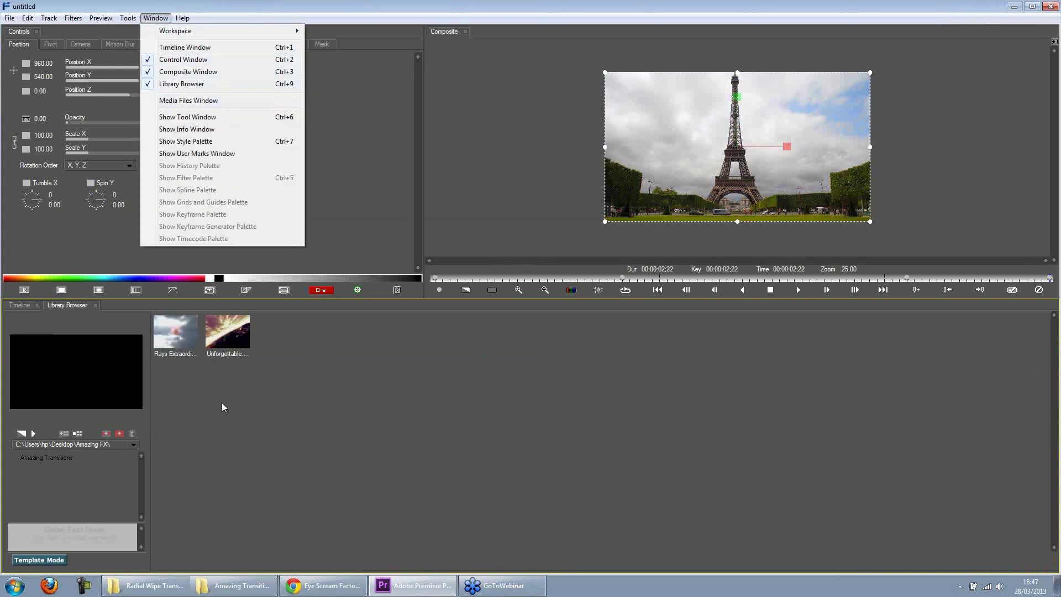
click(279, 439)
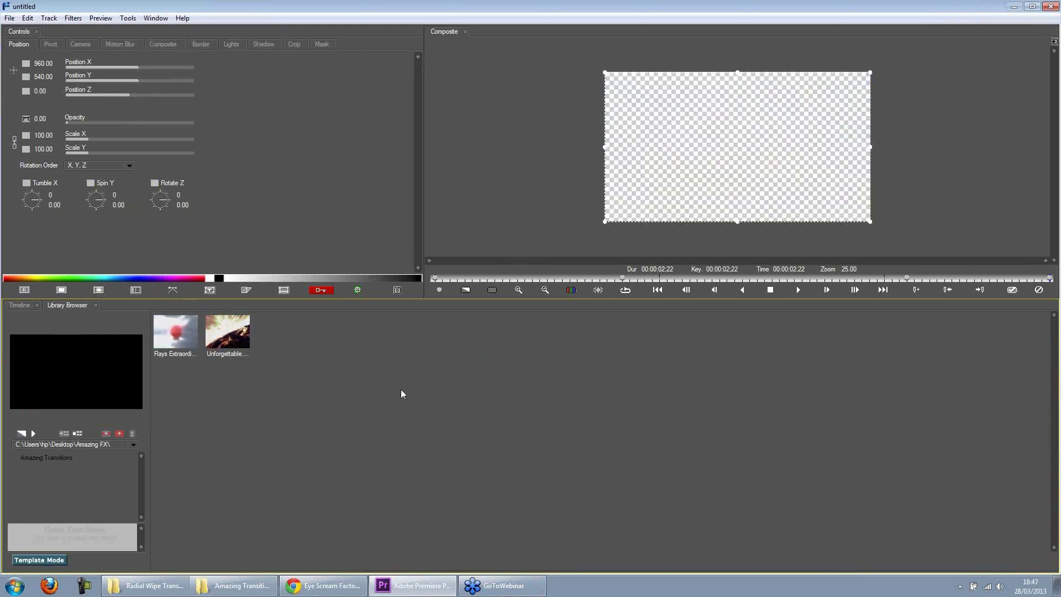
click(225, 335)
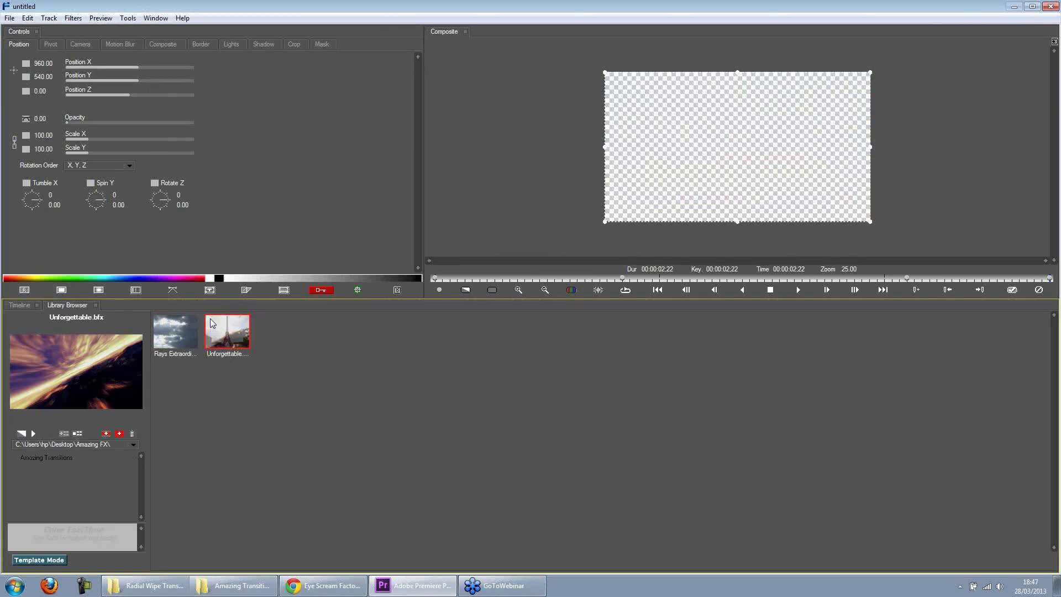
click(74, 18)
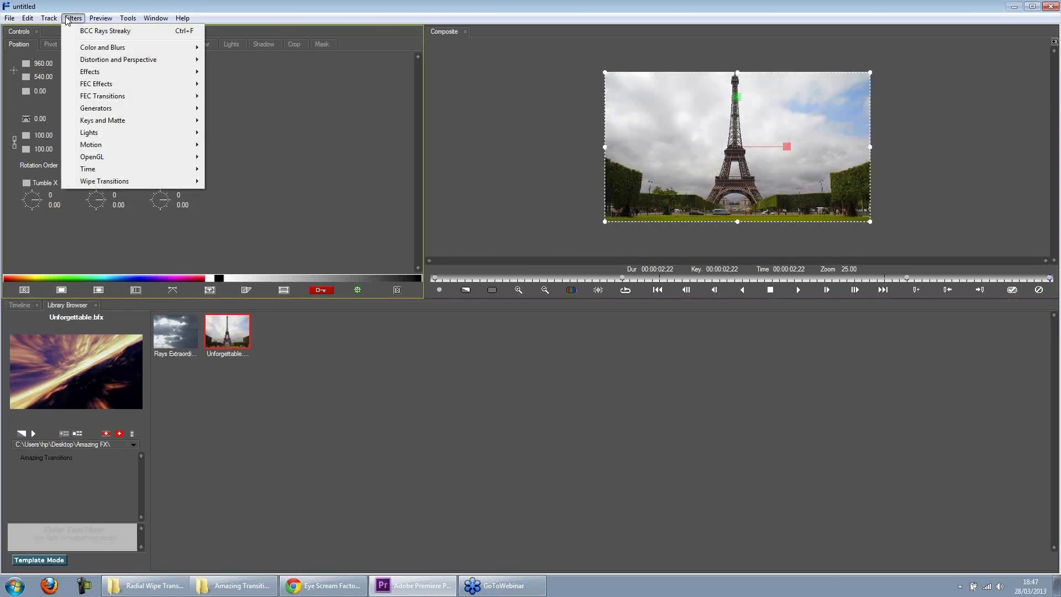
mouse_move(100, 18)
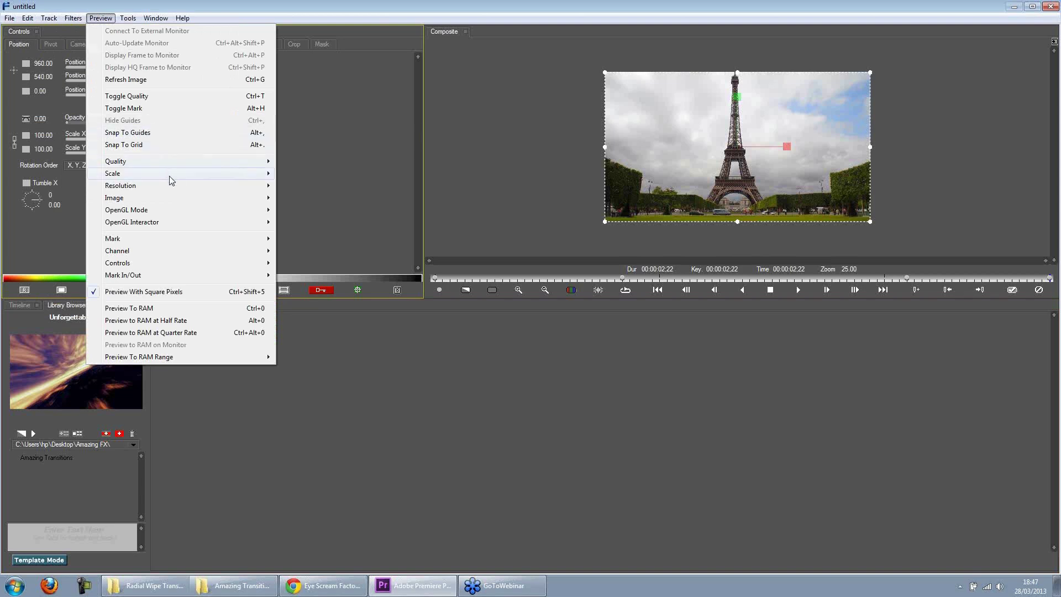
mouse_move(175, 180)
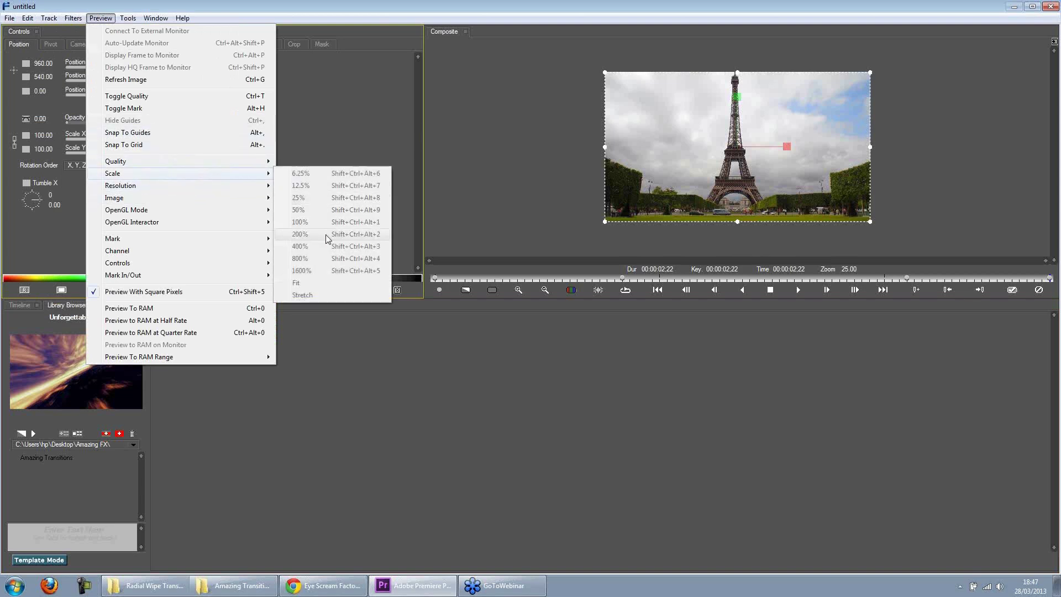
click(528, 178)
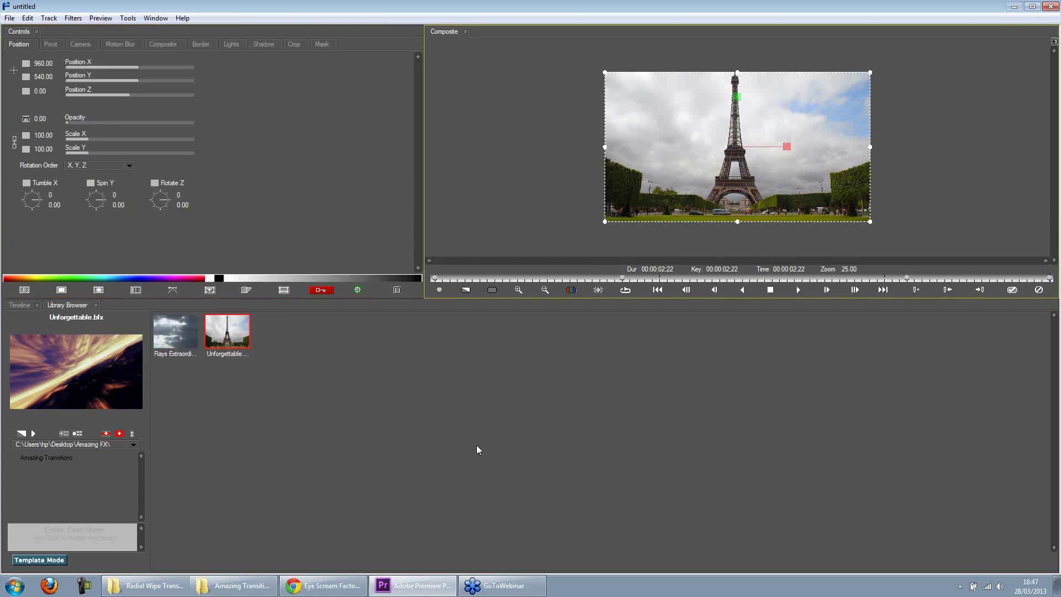
click(447, 436)
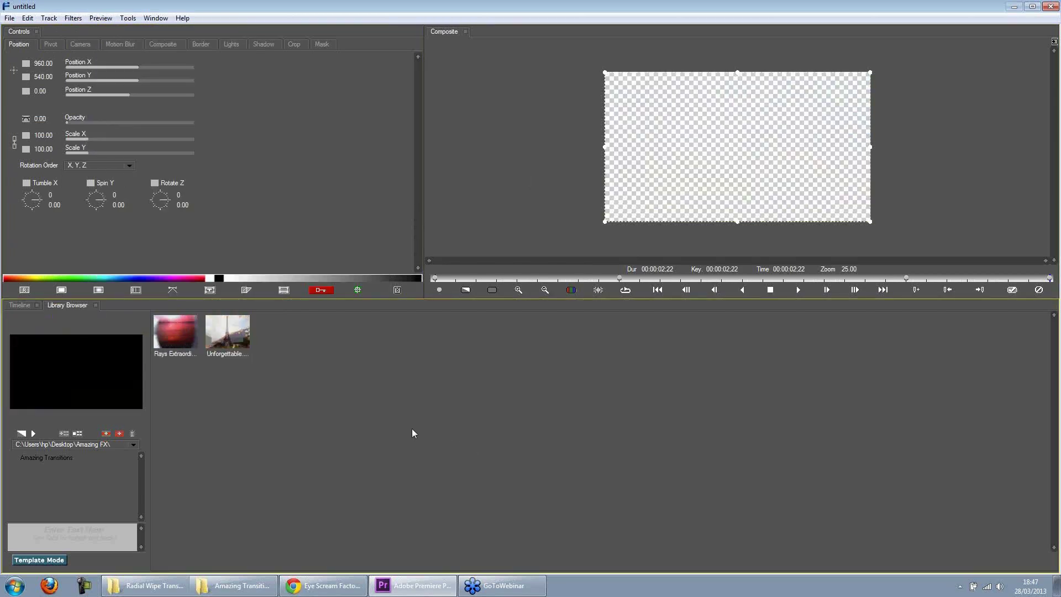
- Preview the Unforgettable and Rays Extraordinaire presets in Template Mode, cancel the effect window, and move the sequence playhead to 00:03:01:13
click(39, 560)
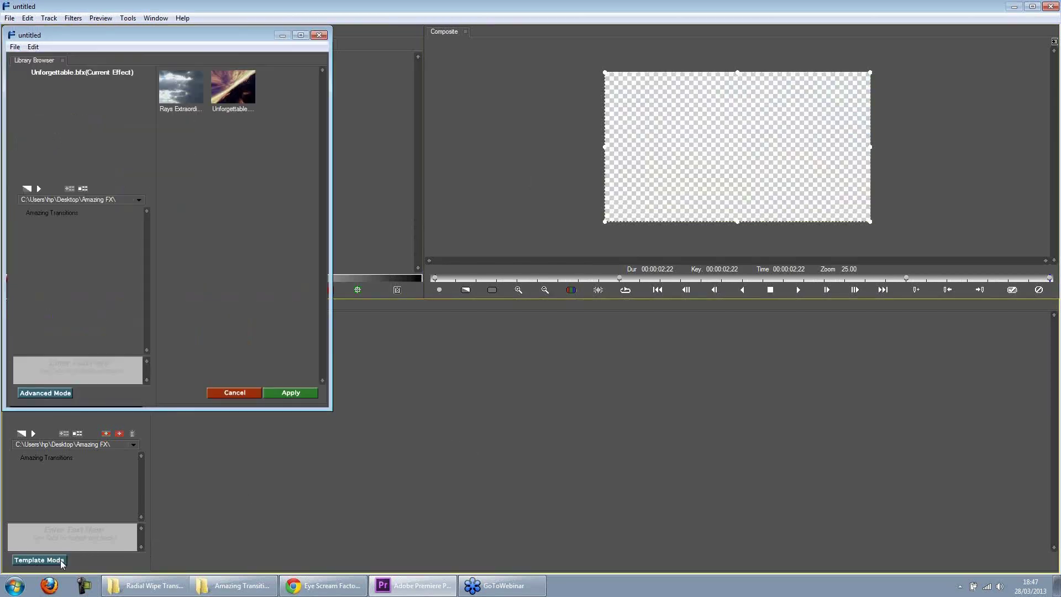
drag(517, 105, 468, 94)
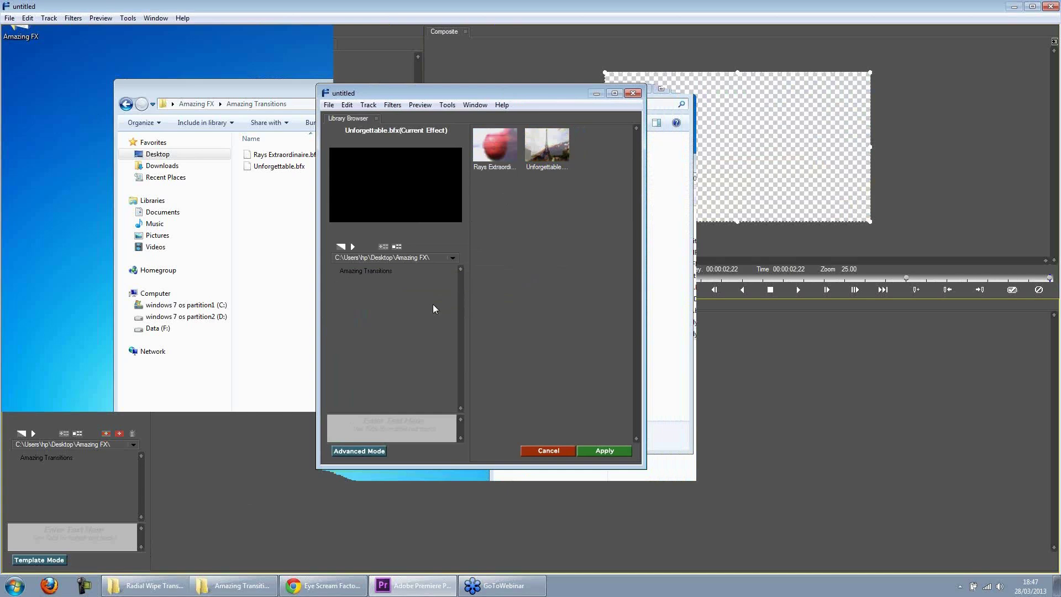
click(547, 144)
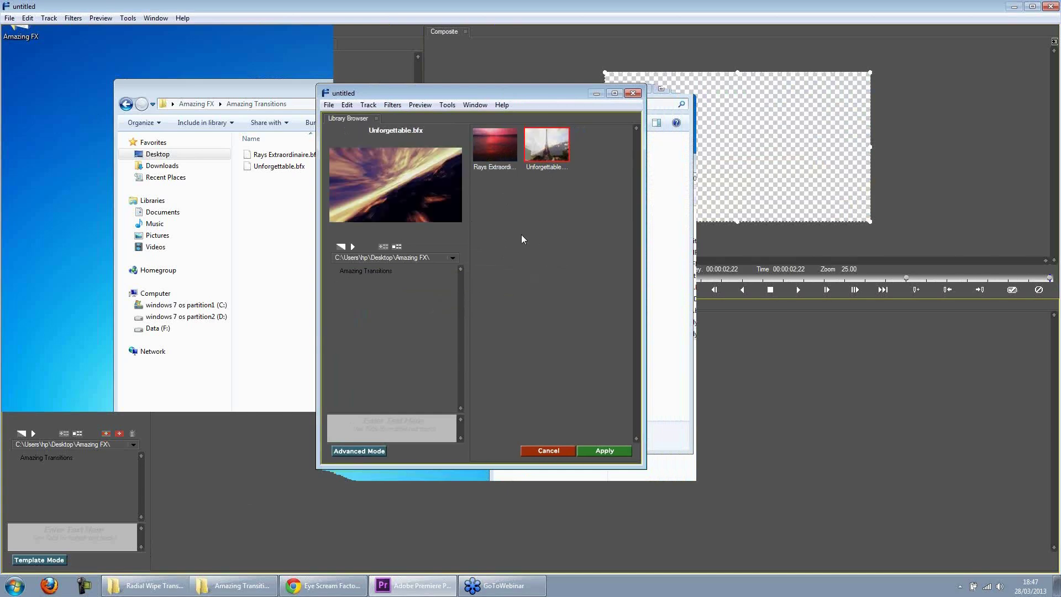
click(481, 145)
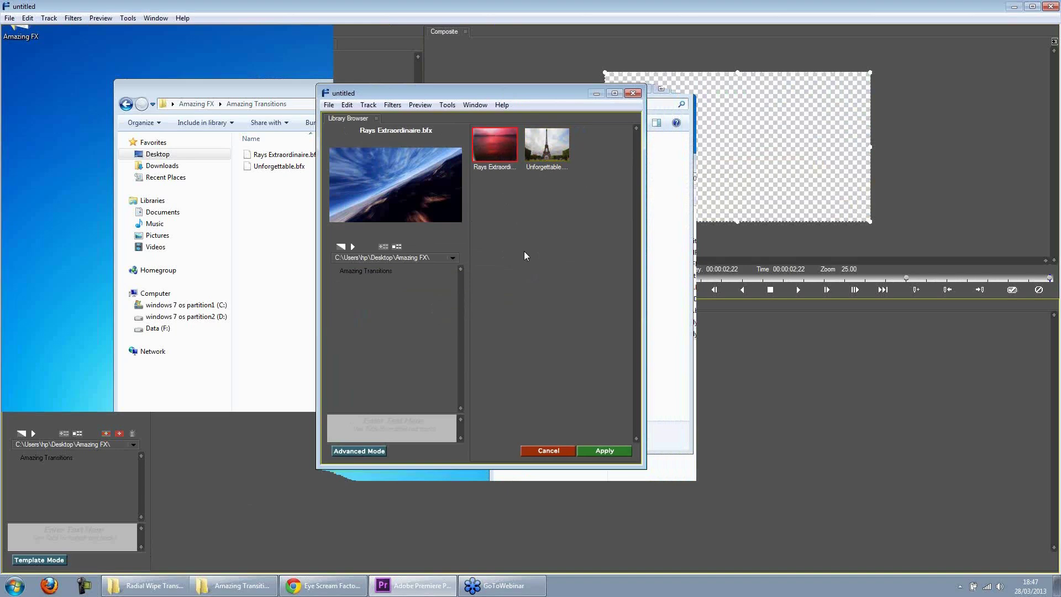
click(548, 450)
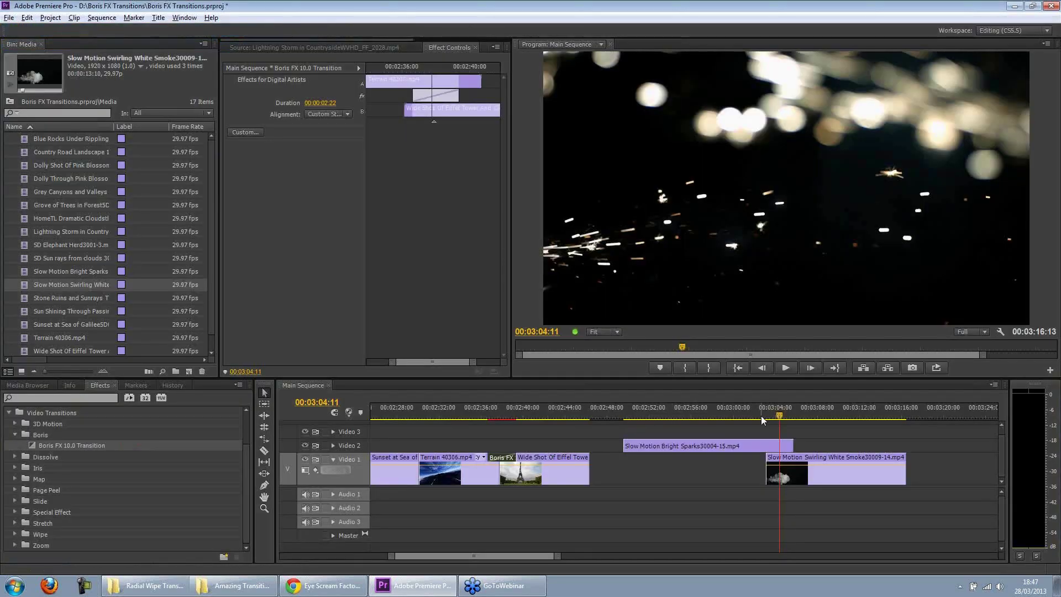
click(749, 414)
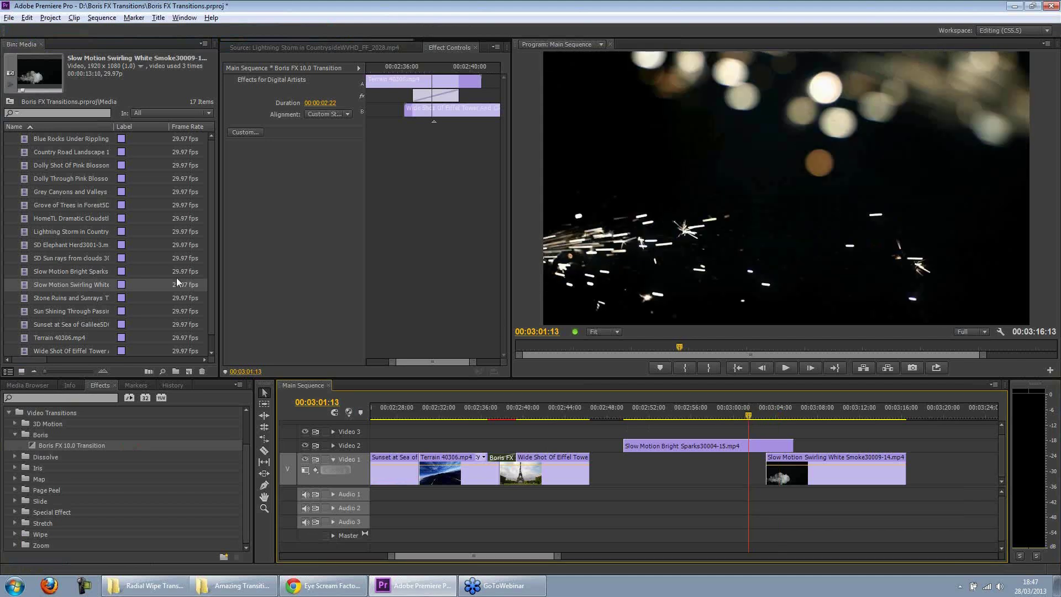